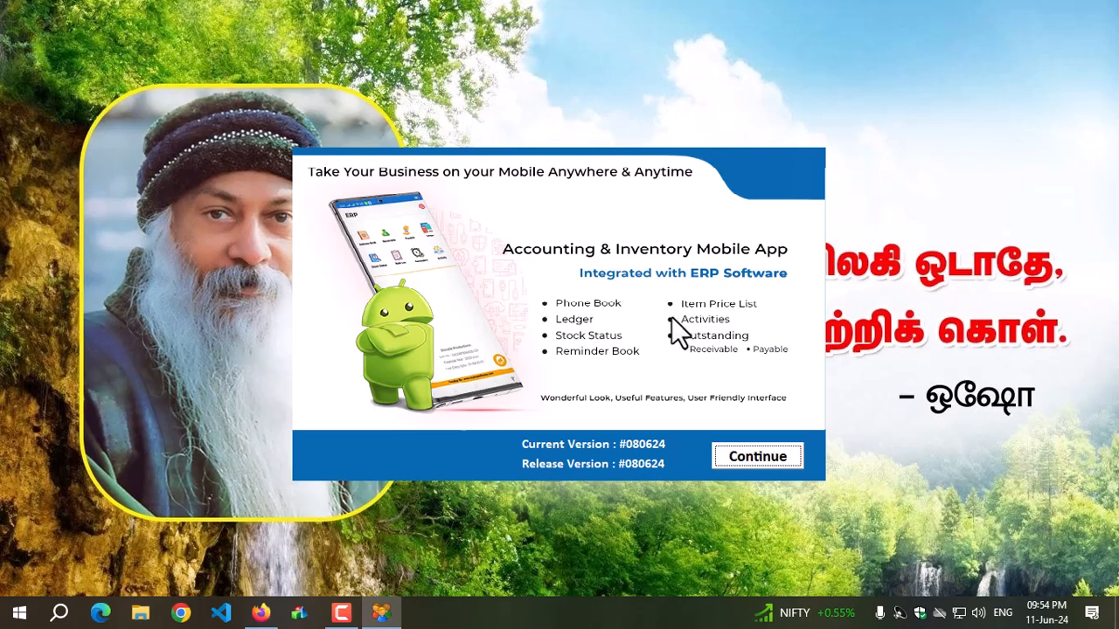
Continue past the start screen and adjust the column widths in the company list.
click(758, 458)
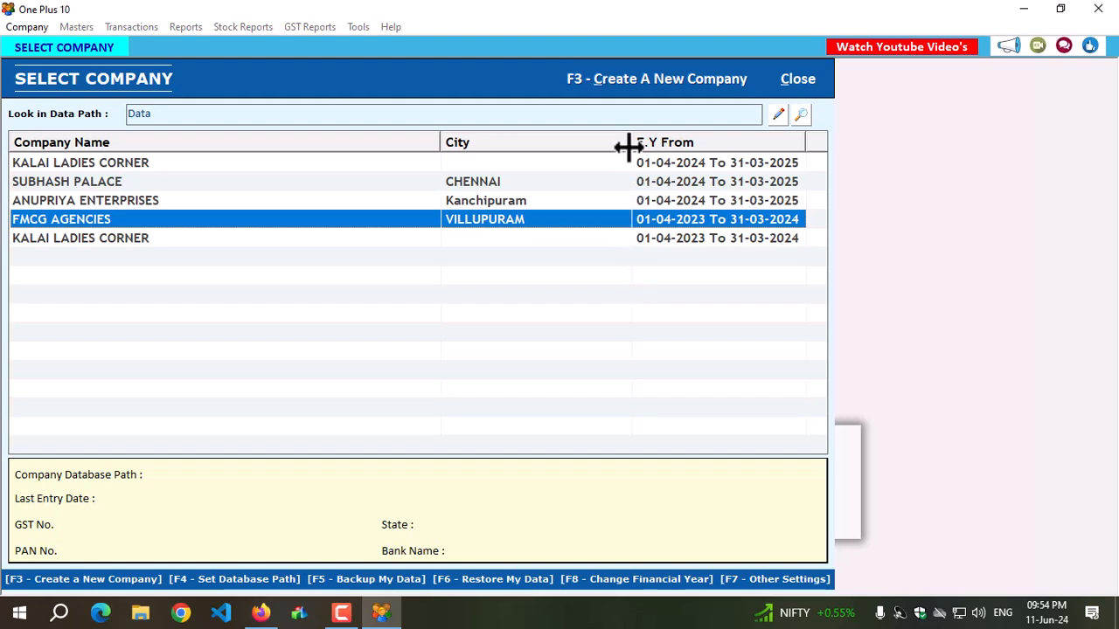
drag(628, 147, 582, 149)
drag(437, 143, 282, 157)
drag(600, 142, 828, 146)
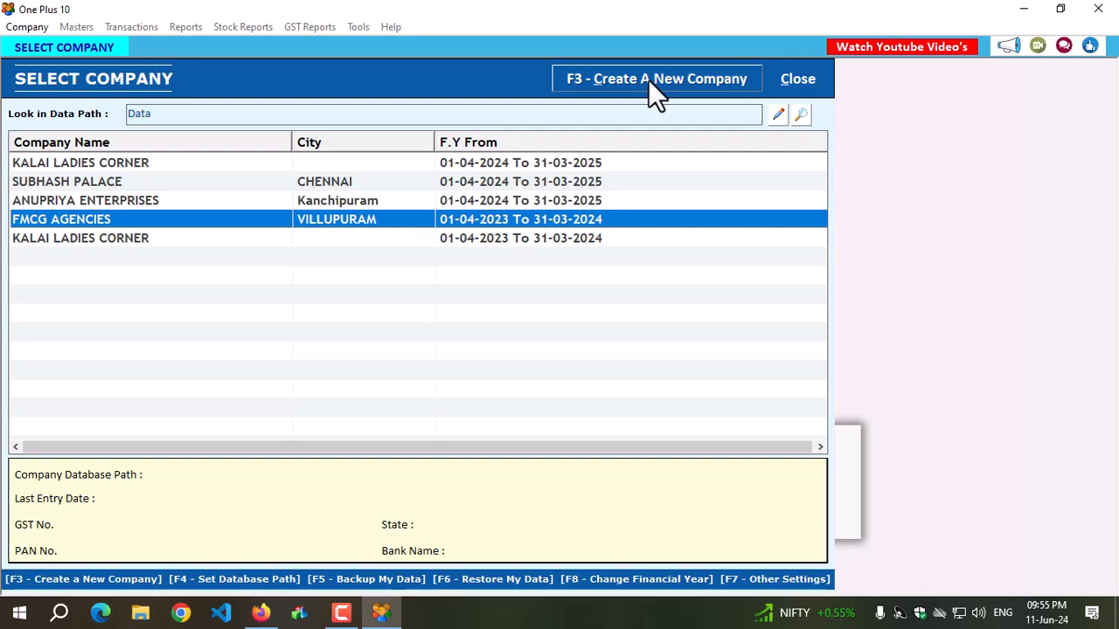
Start a new company and fetch its details automatically using the firm's GST number.
key(F3)
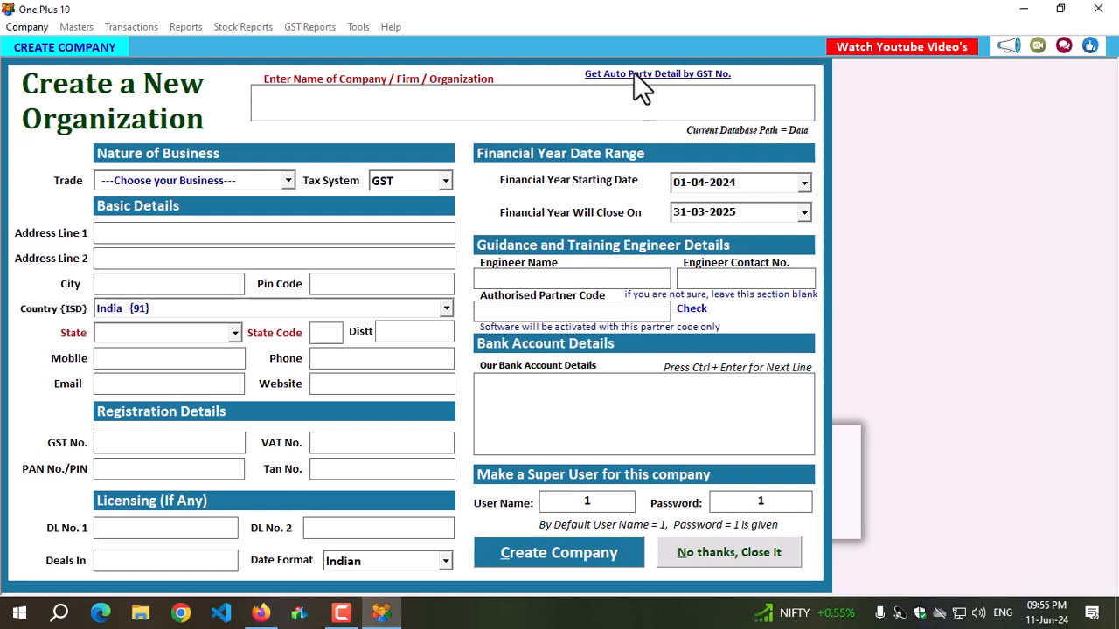
click(636, 74)
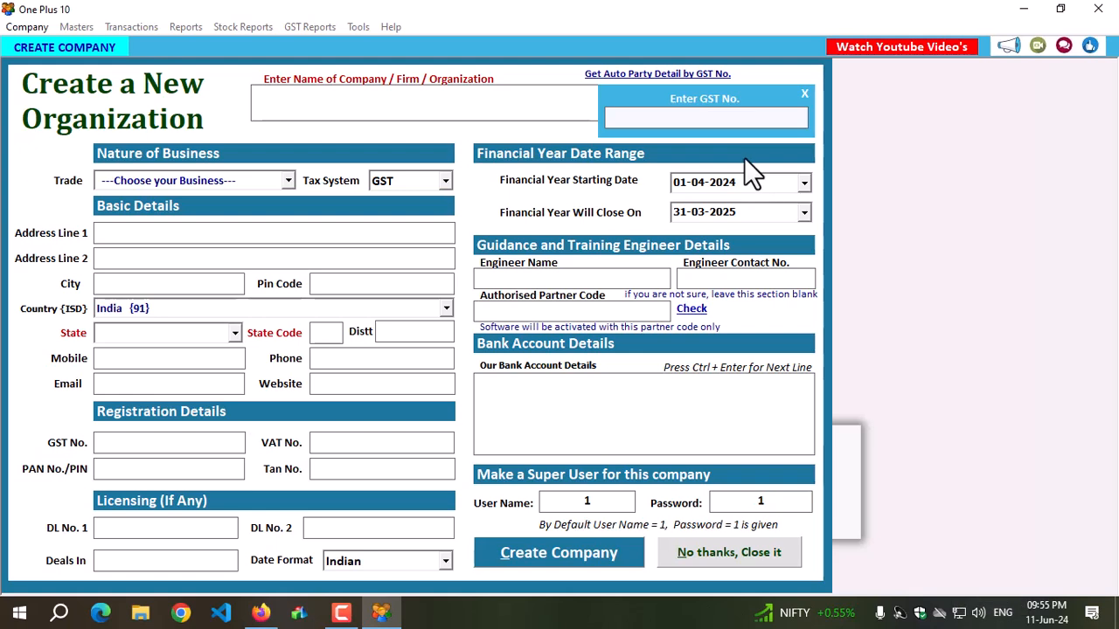
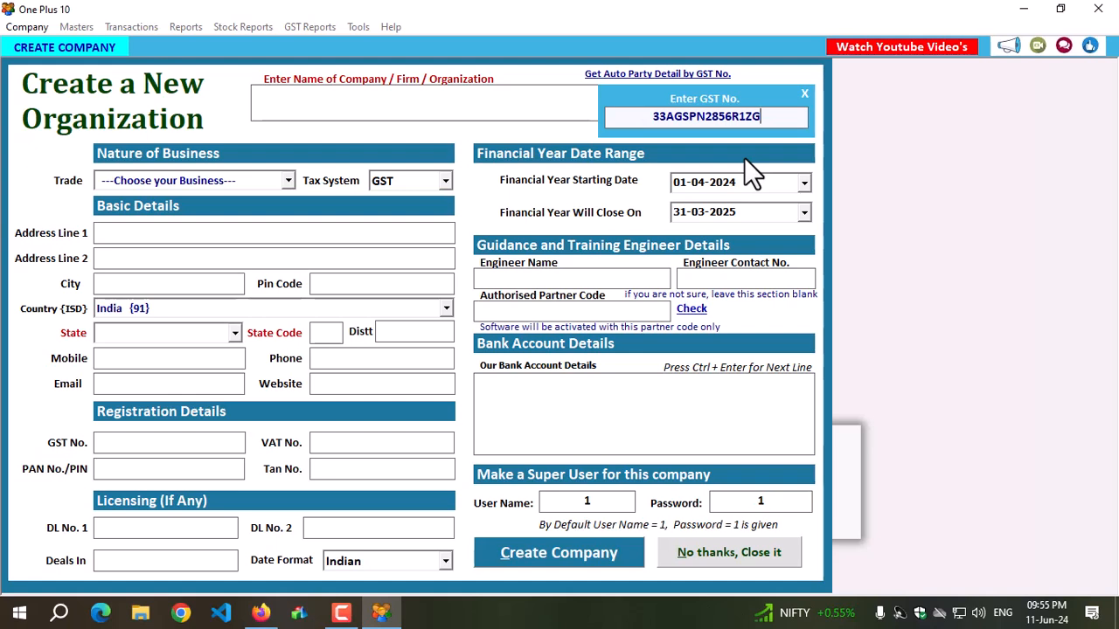
key(Return)
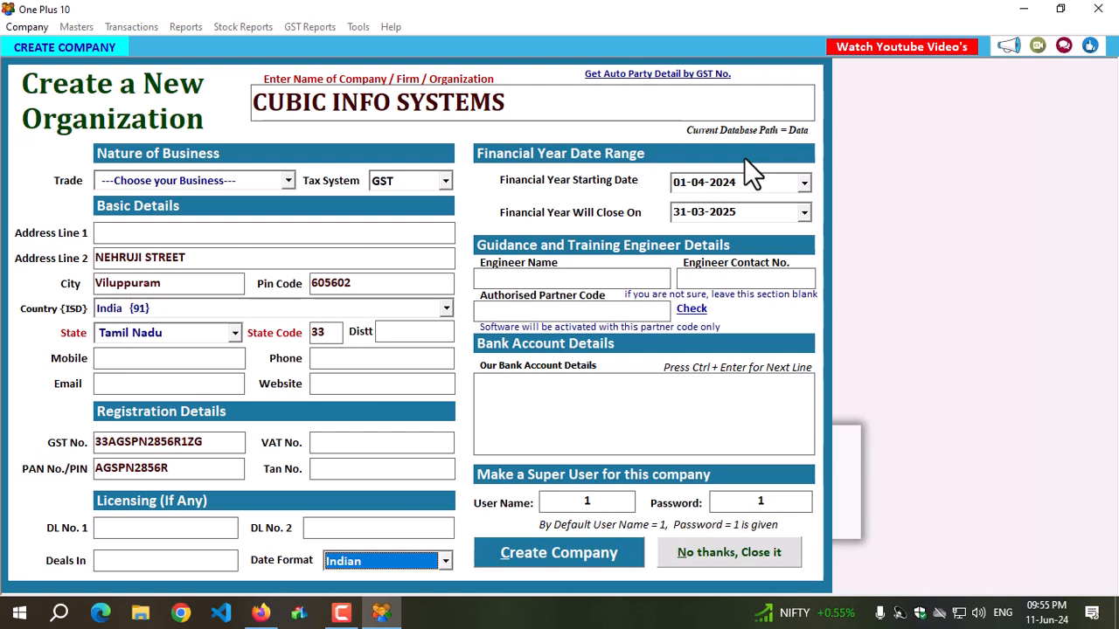
Set the new company's trade to Mobile Dealers / Shop, keeping the GST tax system.
click(157, 175)
click(157, 175)
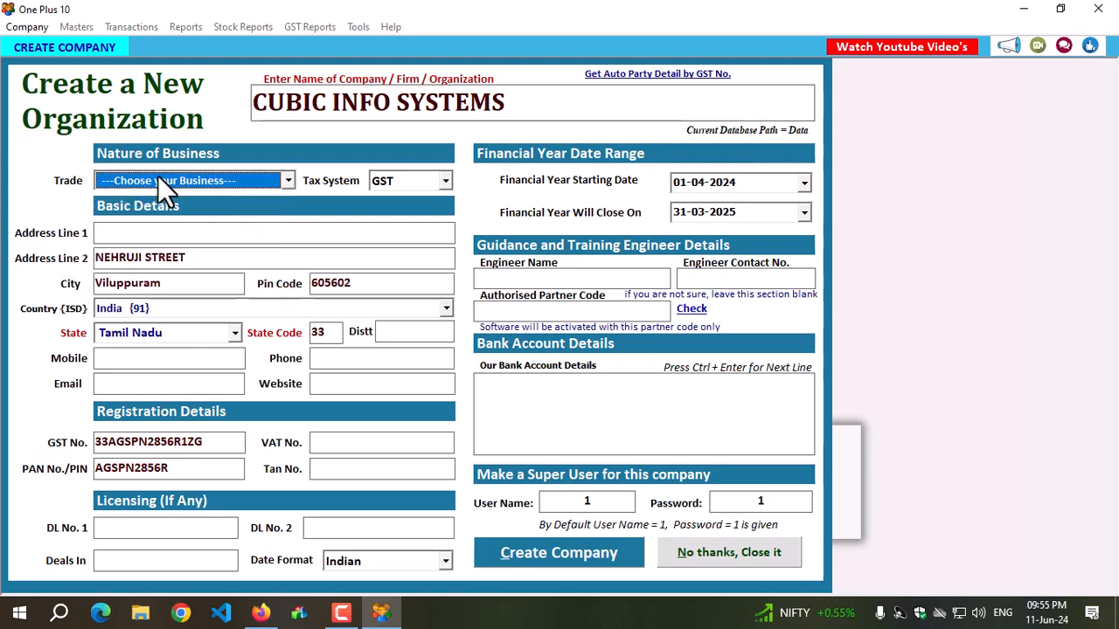
scroll(157, 175, down, 1)
key(Return)
key(Return)
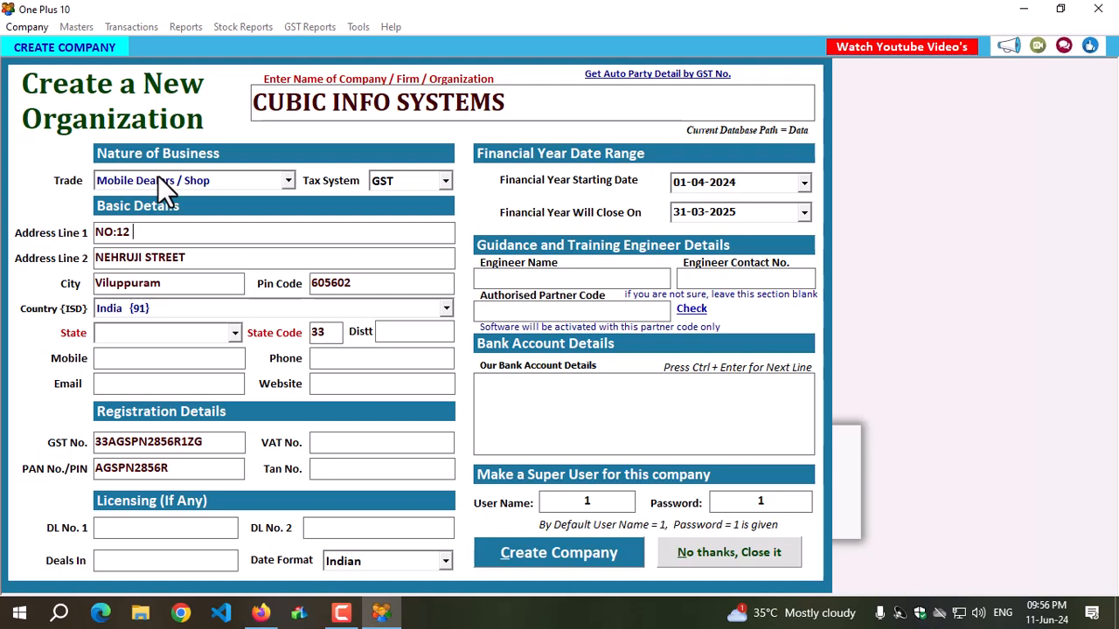
Enter the company's street address in Address Line 1 and keep the remaining fetched address details.
key(Return)
key(Return)
key(Return)
key(Return)
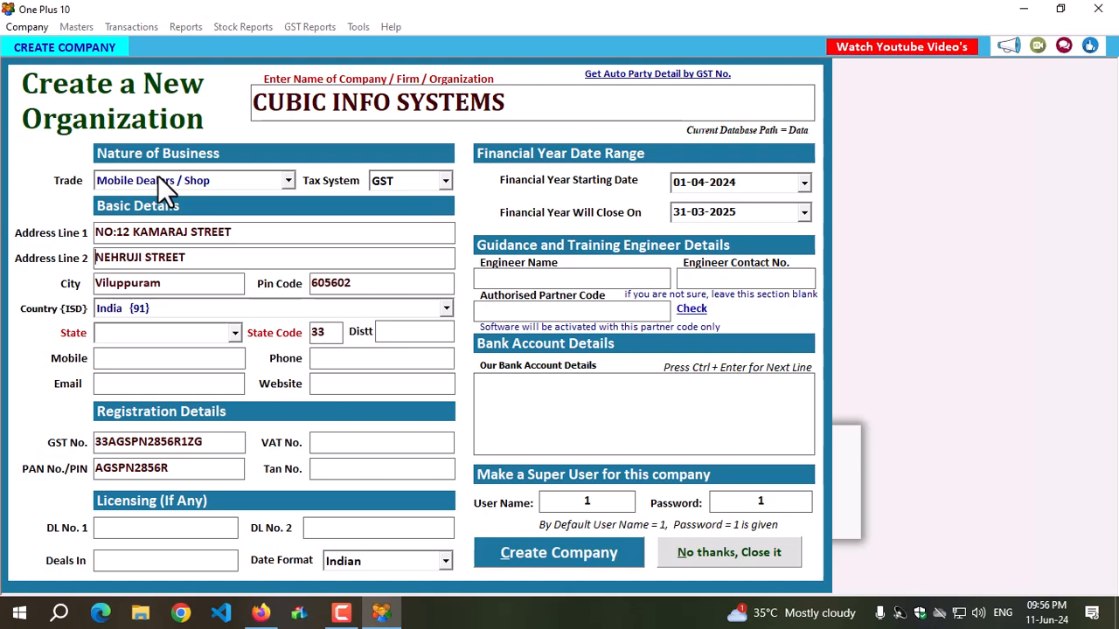
key(Return)
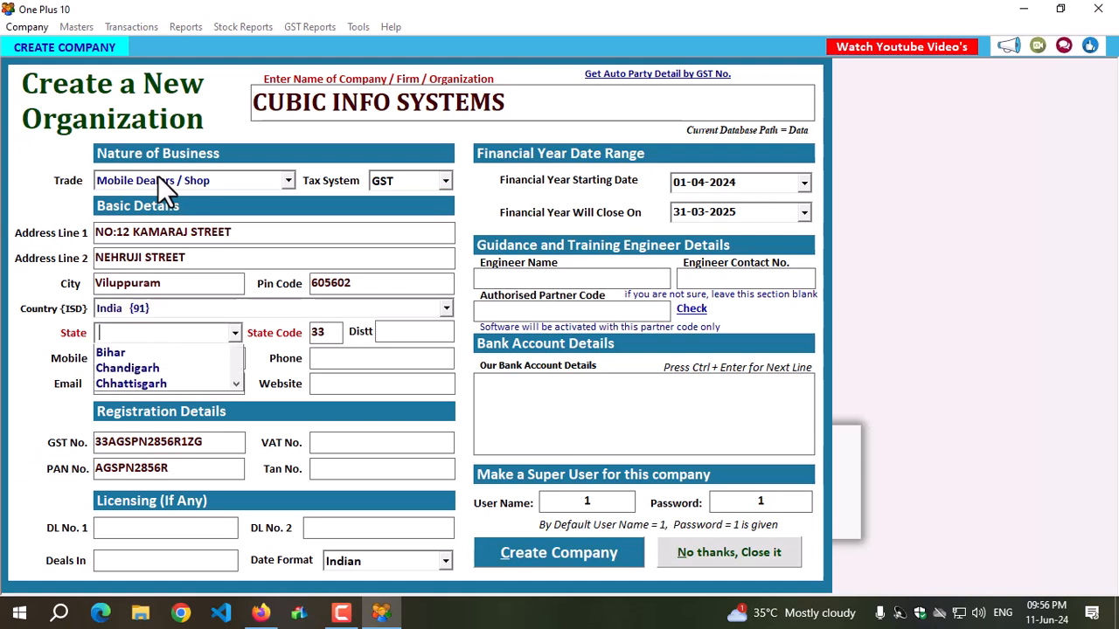
Set the state to Tamil Nadu and the district to VPM, and enter the company's mobile number.
text(Tamil Nadu)
key(Return)
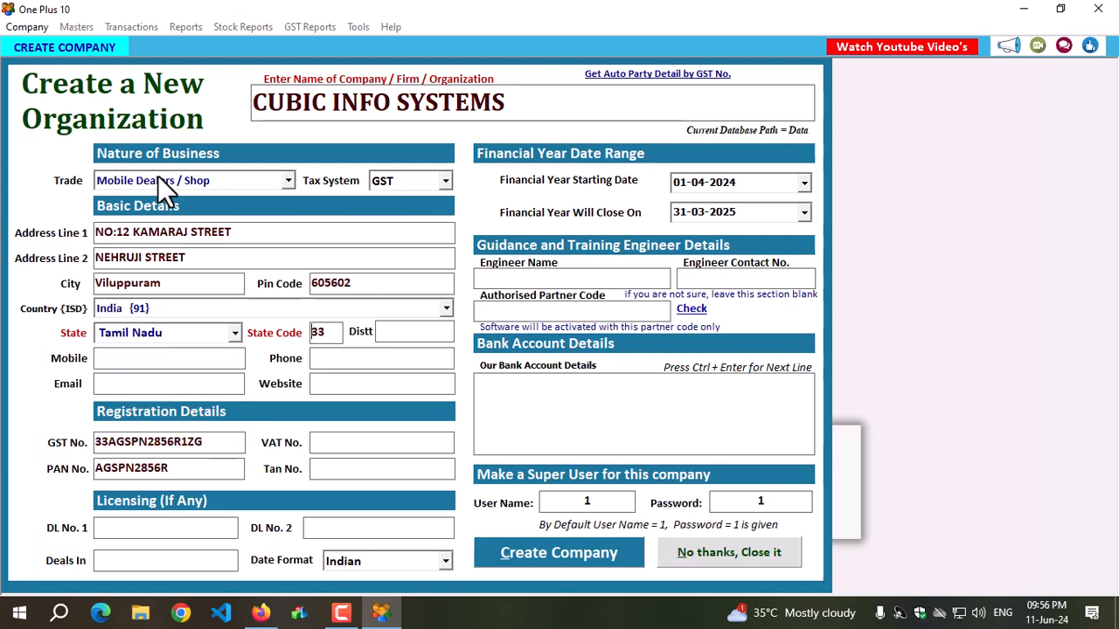
text(VPM)
key(Return)
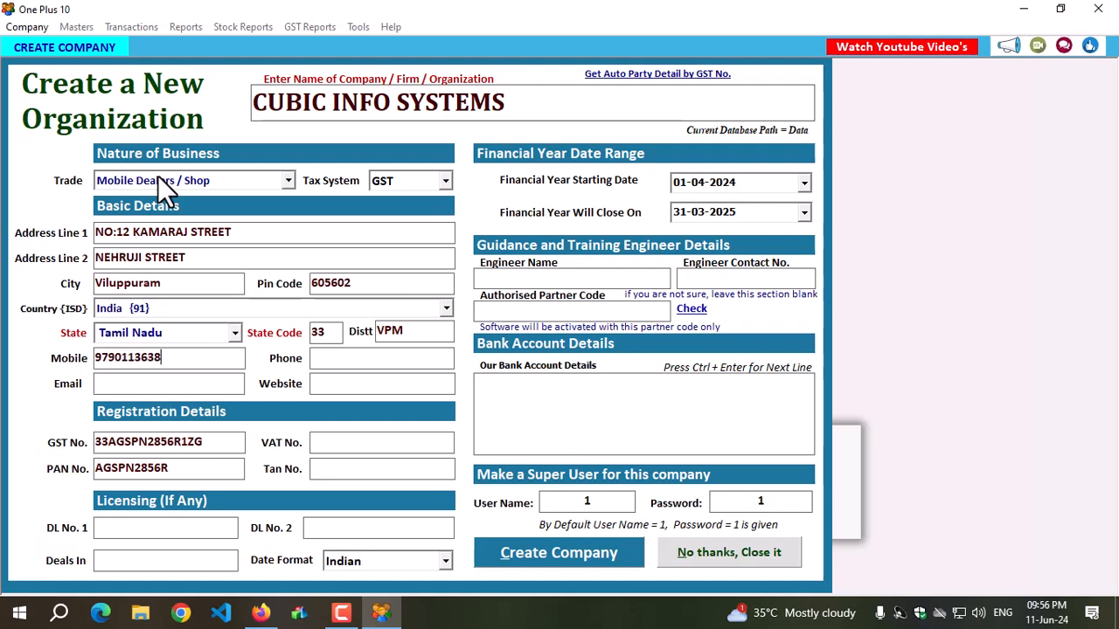
Replace the company name with MOBILE SHOP and create the company.
drag(521, 102, 133, 101)
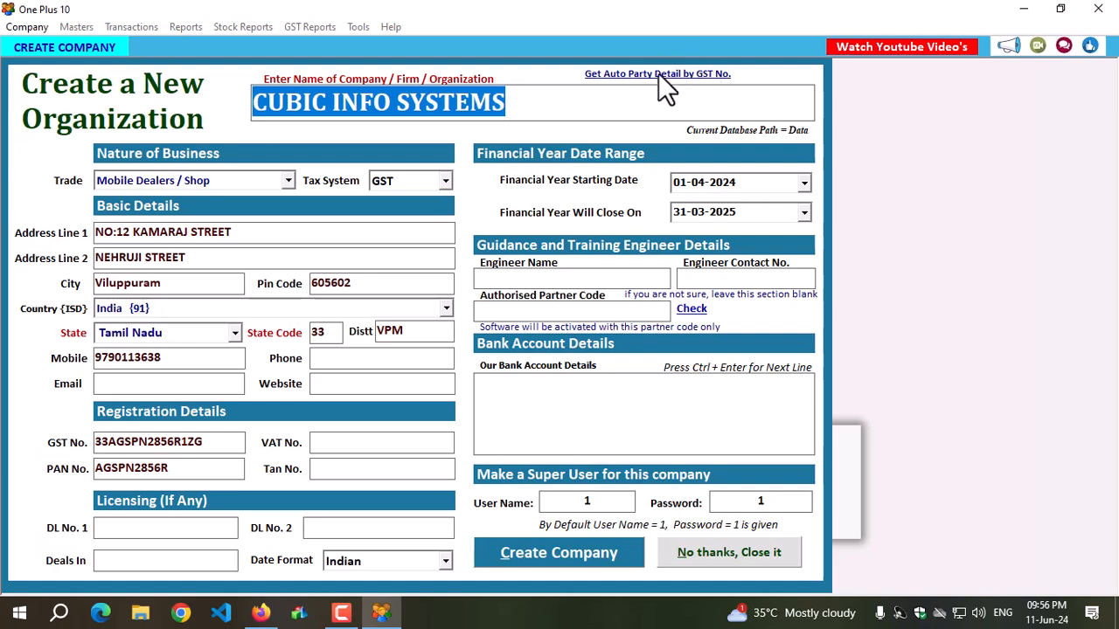
drag(533, 102, 110, 104)
click(528, 102)
drag(527, 102, 154, 107)
text(MO)
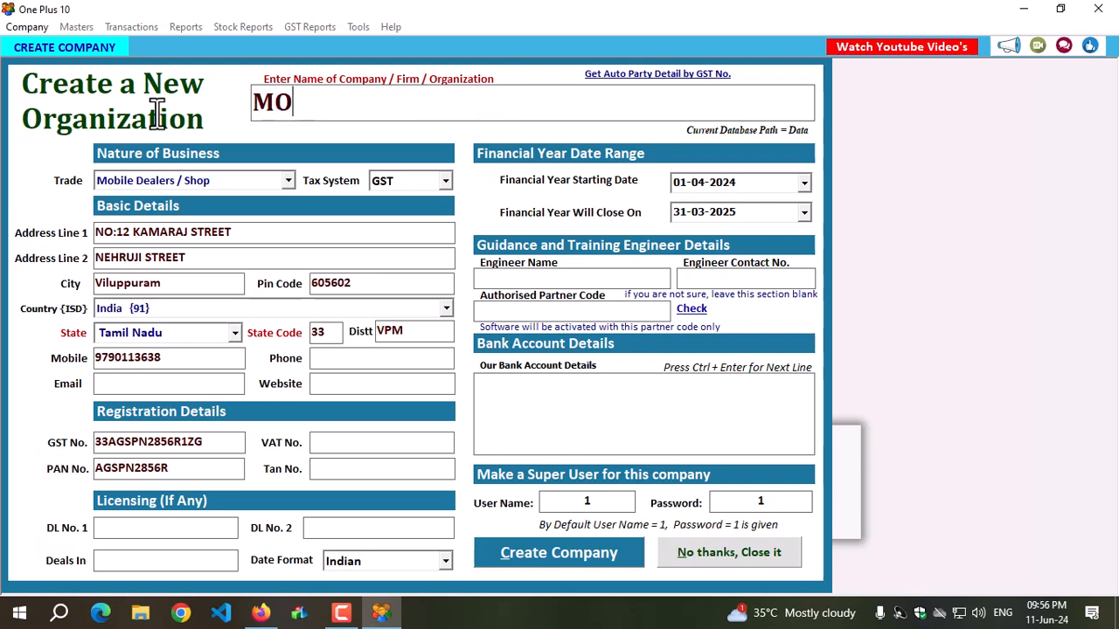
text(BILE SHOP)
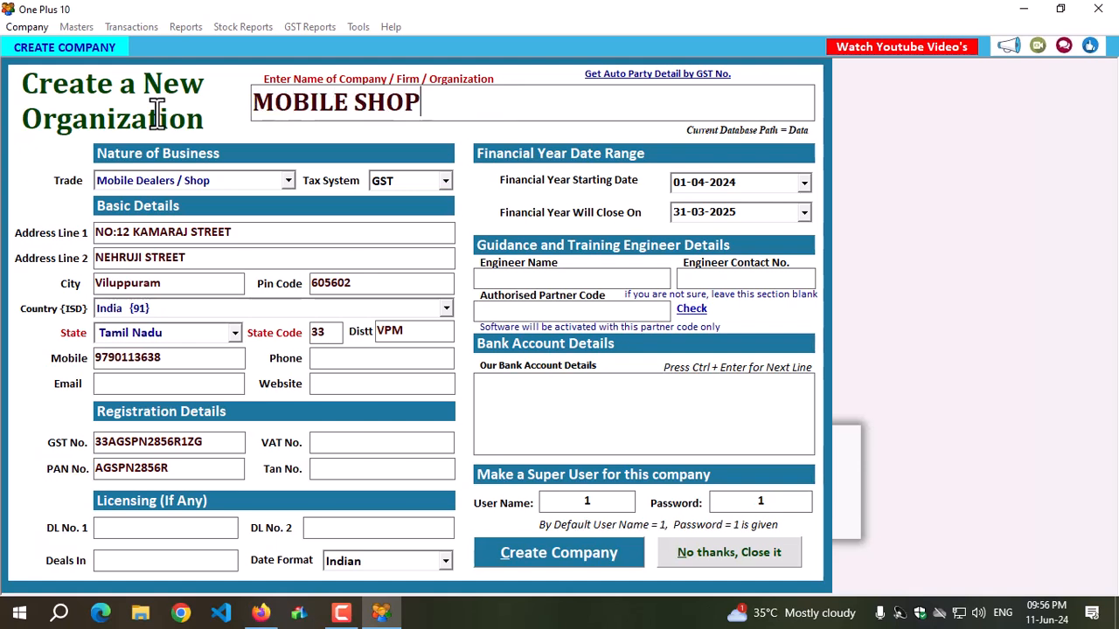
click(558, 559)
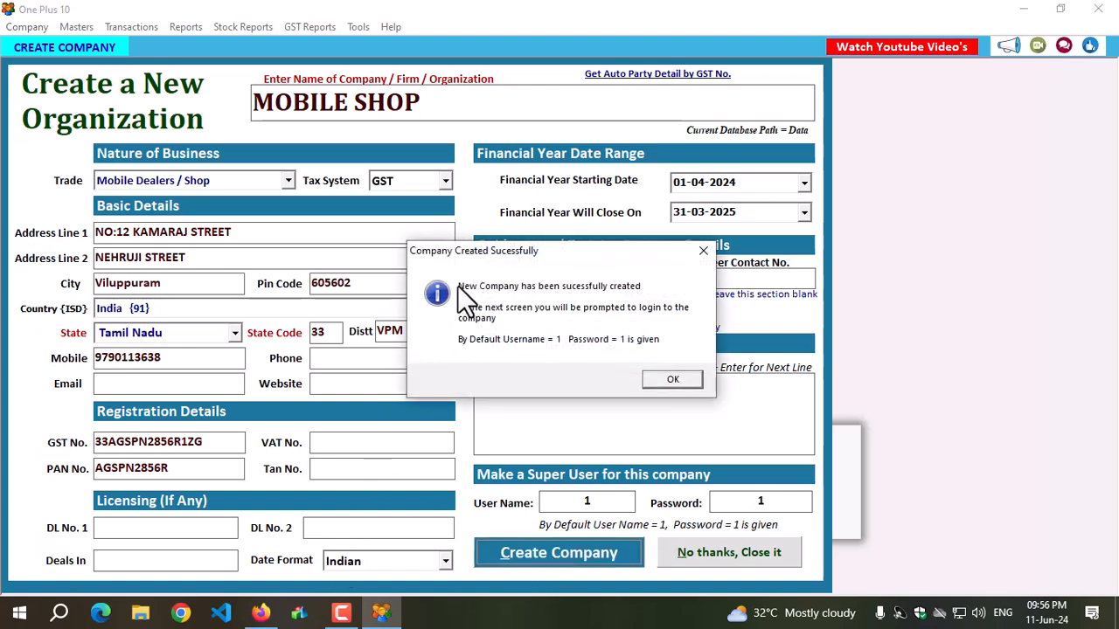
click(657, 380)
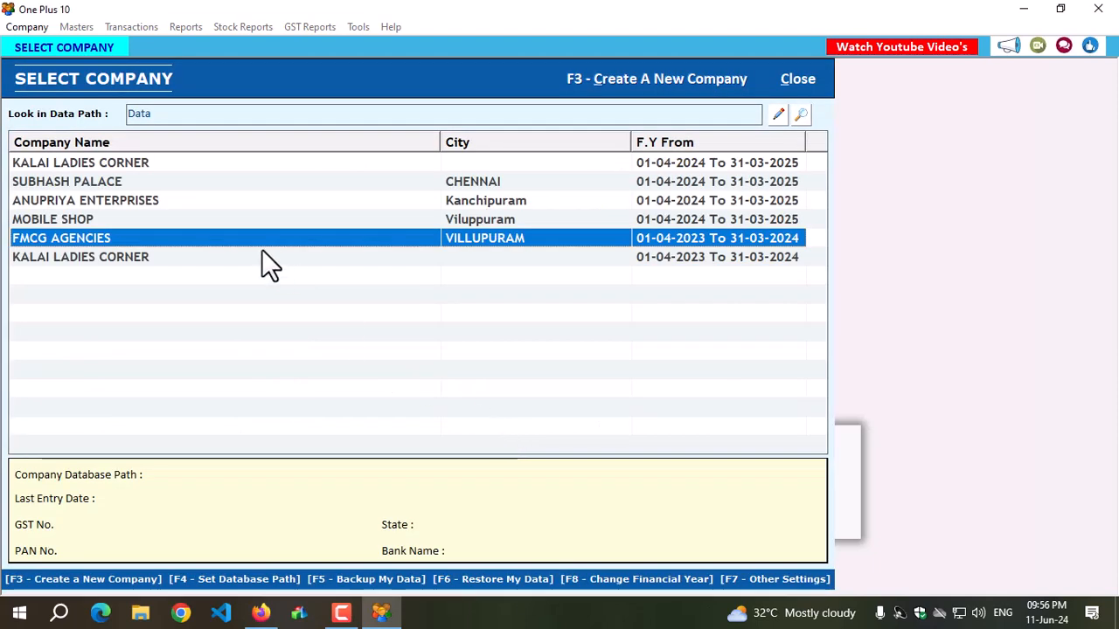
Open the MOBILE SHOP company and log in with the default user name and password.
click(85, 219)
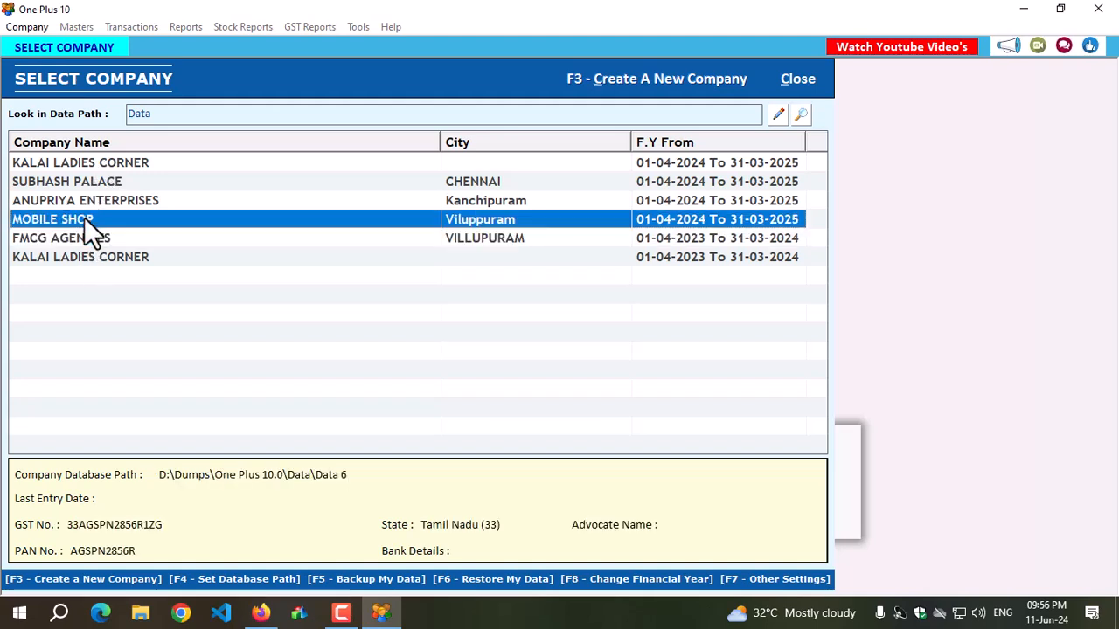
double_click(182, 223)
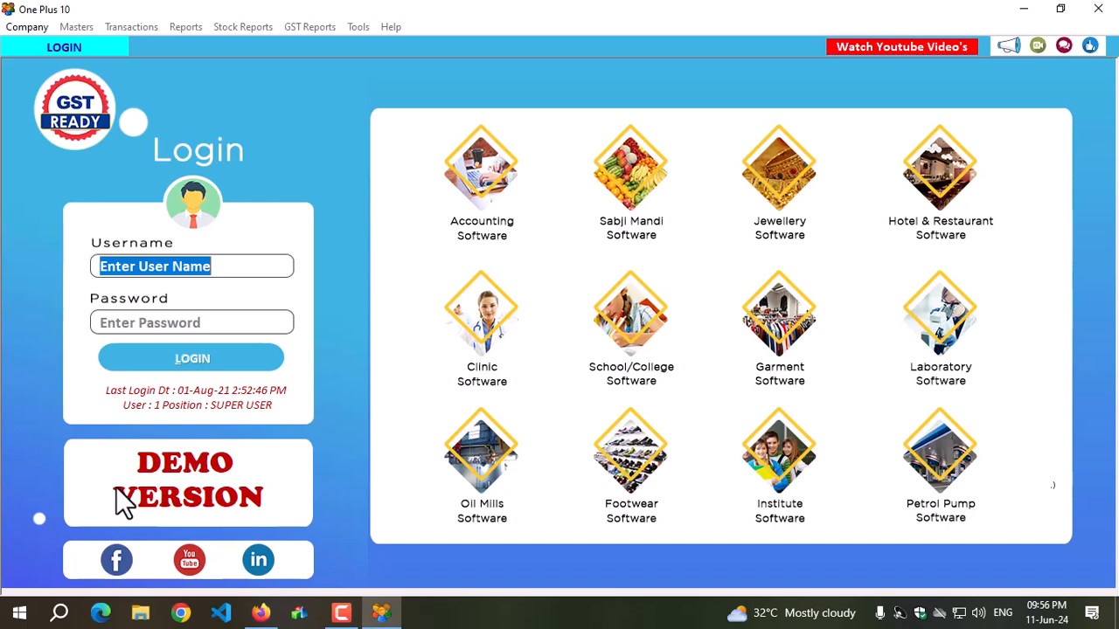
text(1)
key(Tab)
text(1)
key(Tab)
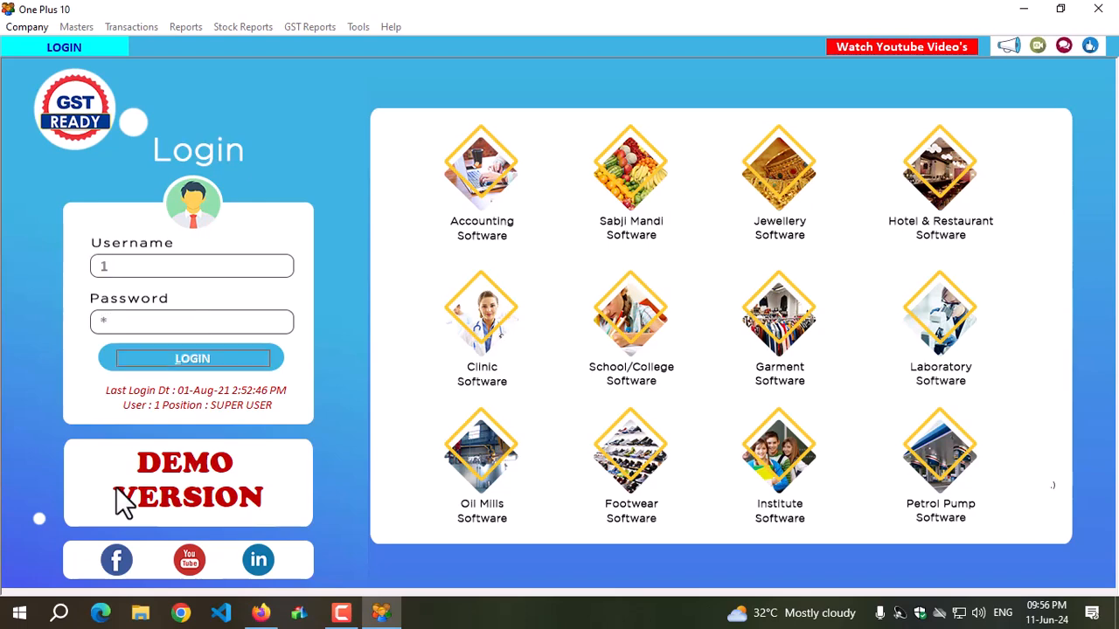
key(Return)
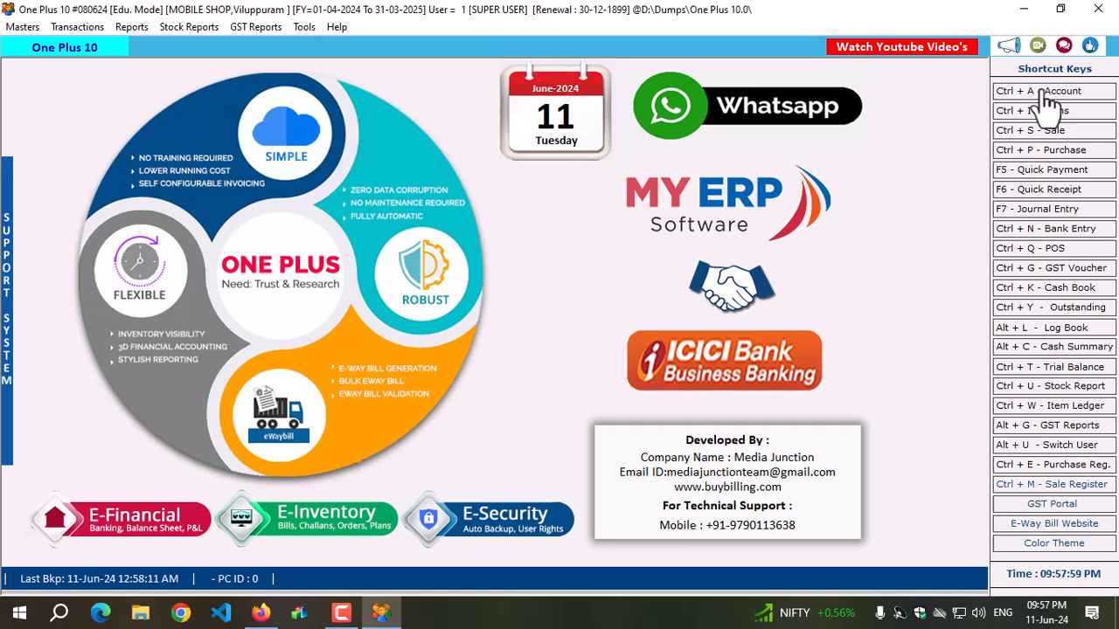
click(1049, 112)
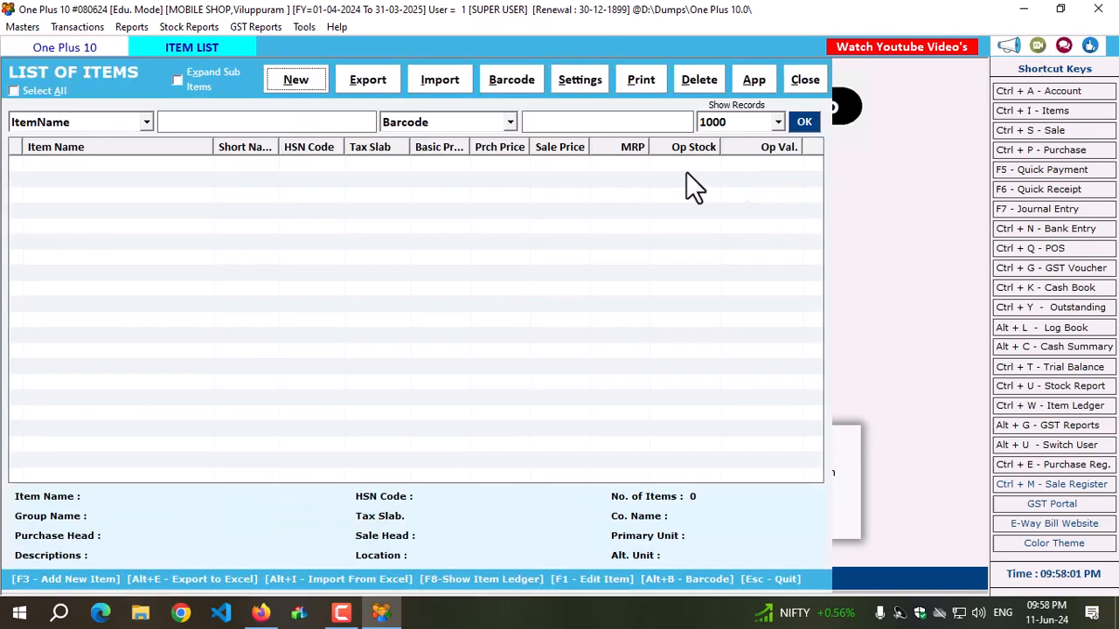
click(805, 83)
click(22, 26)
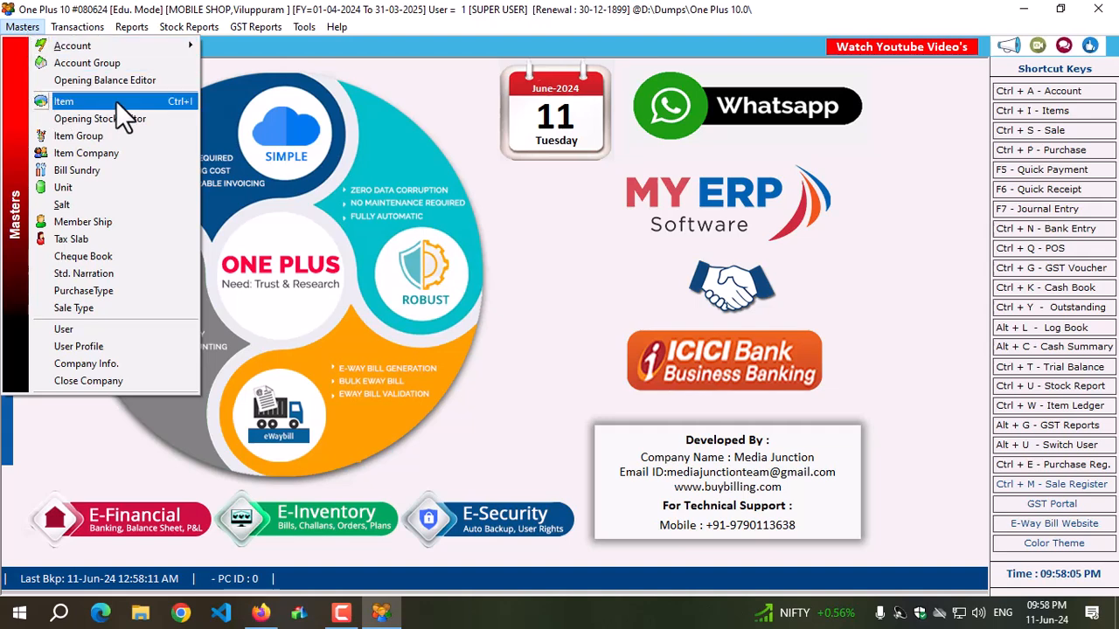
click(531, 257)
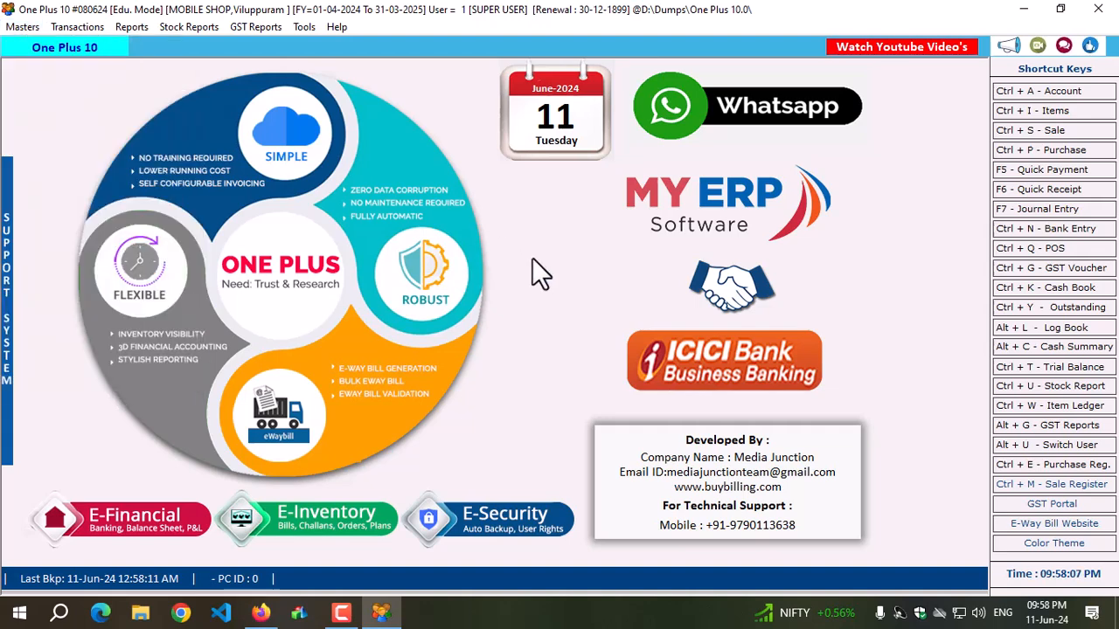
In the item list settings, enable serial number tracking and configure it for 2 serial numbers.
key(ctrl+i)
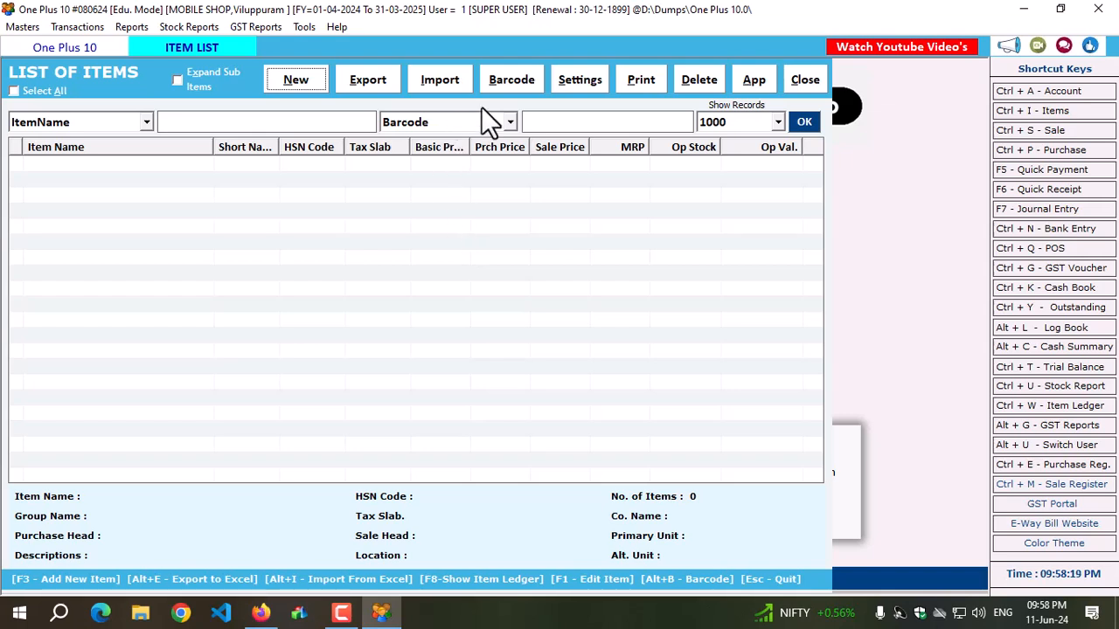
click(575, 81)
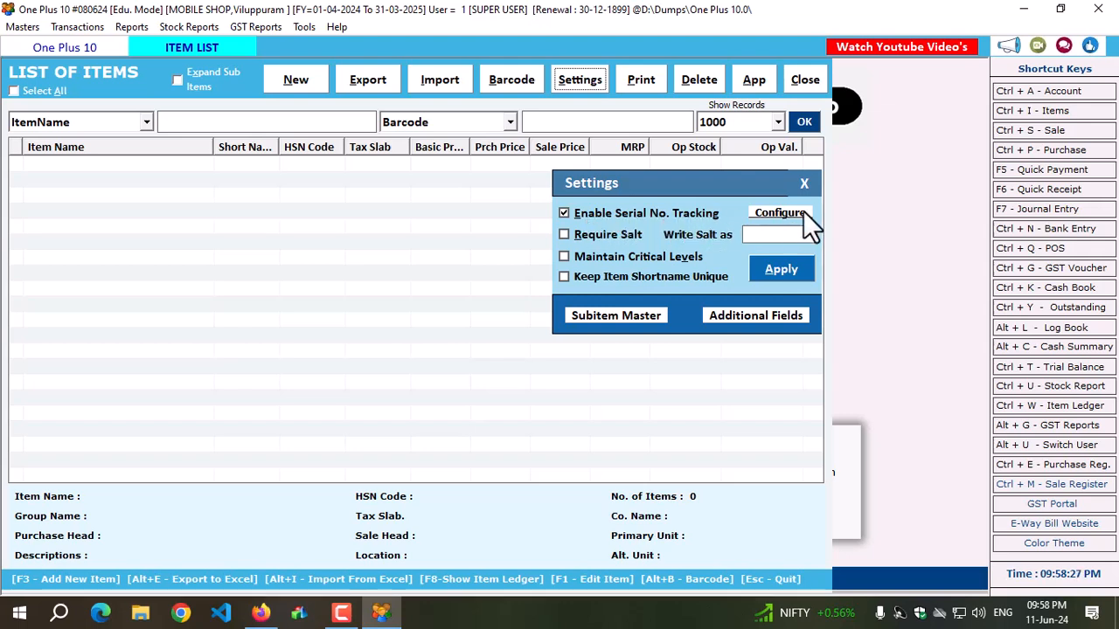
click(781, 214)
click(564, 213)
click(230, 138)
click(194, 168)
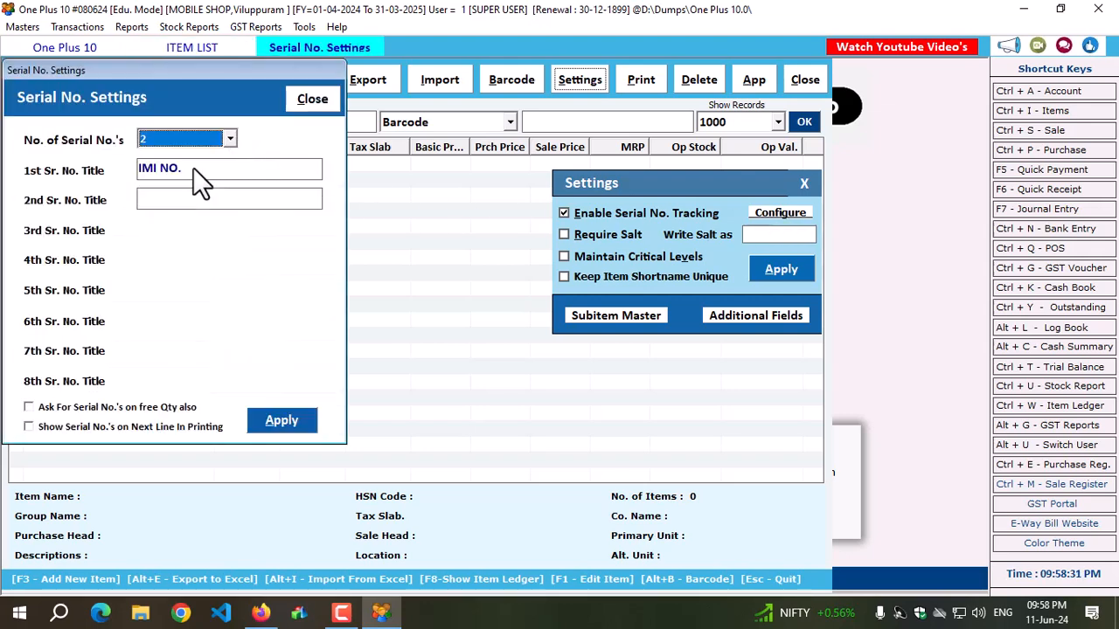
Title the first serial number IMEI NO 1 and the second IMEI NO 2.
click(194, 170)
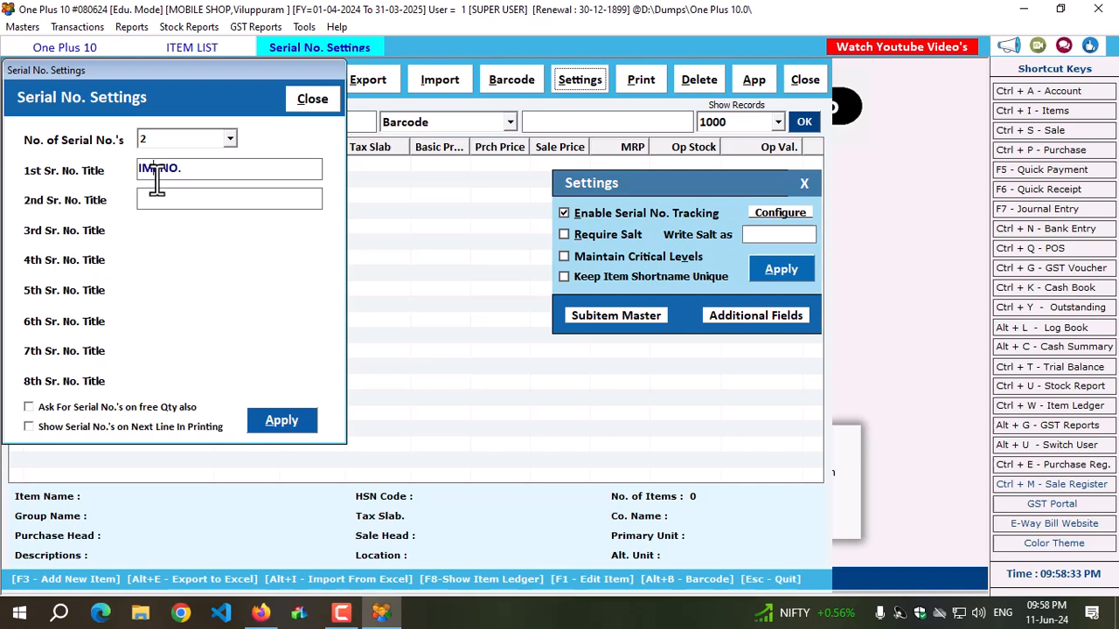
drag(237, 172, 131, 170)
key(ctrl+c)
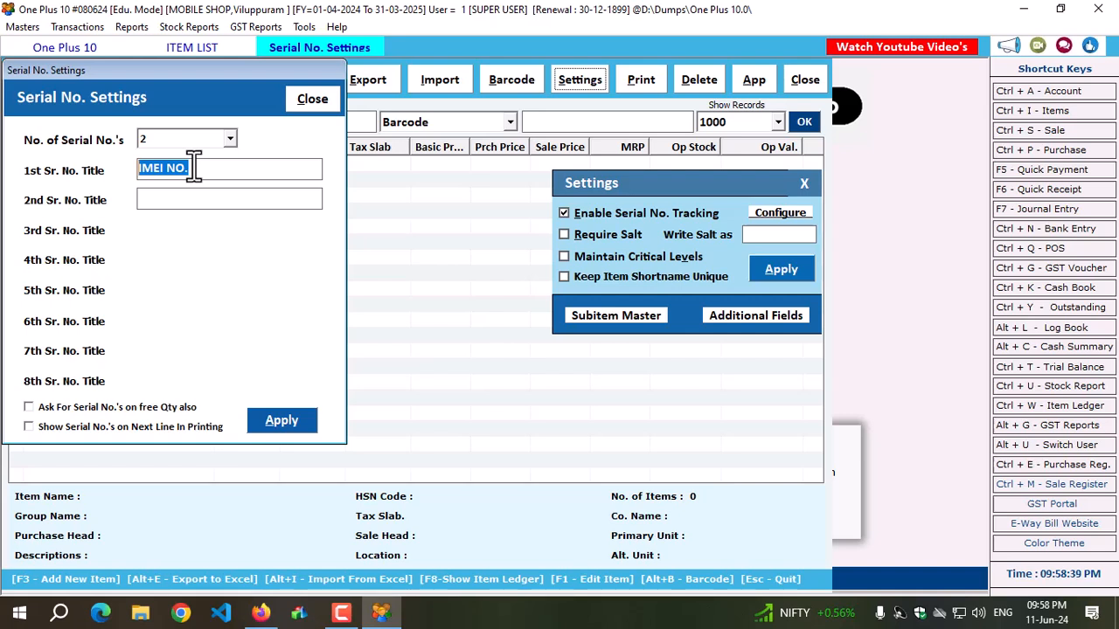
click(175, 200)
key(ctrl+v)
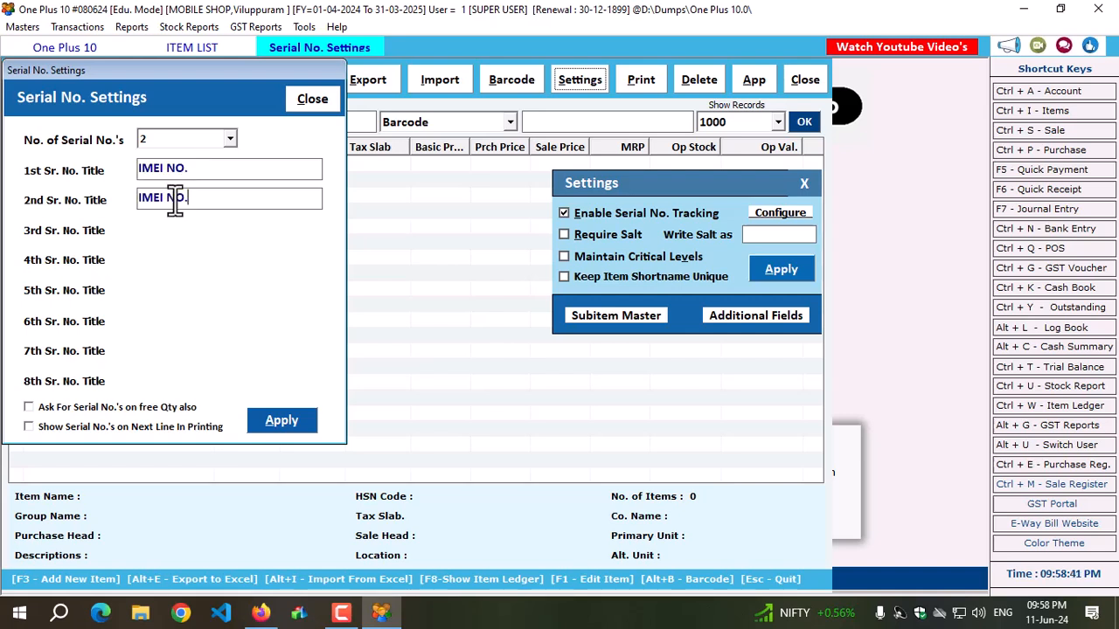
click(194, 168)
key(BackSpace)
text(1)
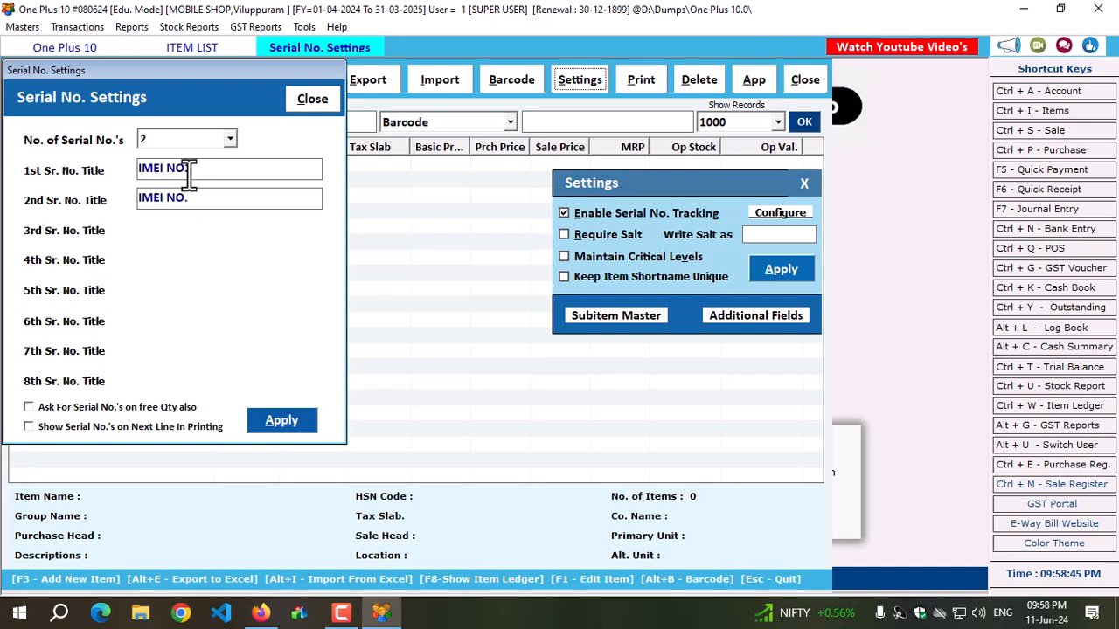
key(Left)
key(BackSpace)
text(2)
click(188, 200)
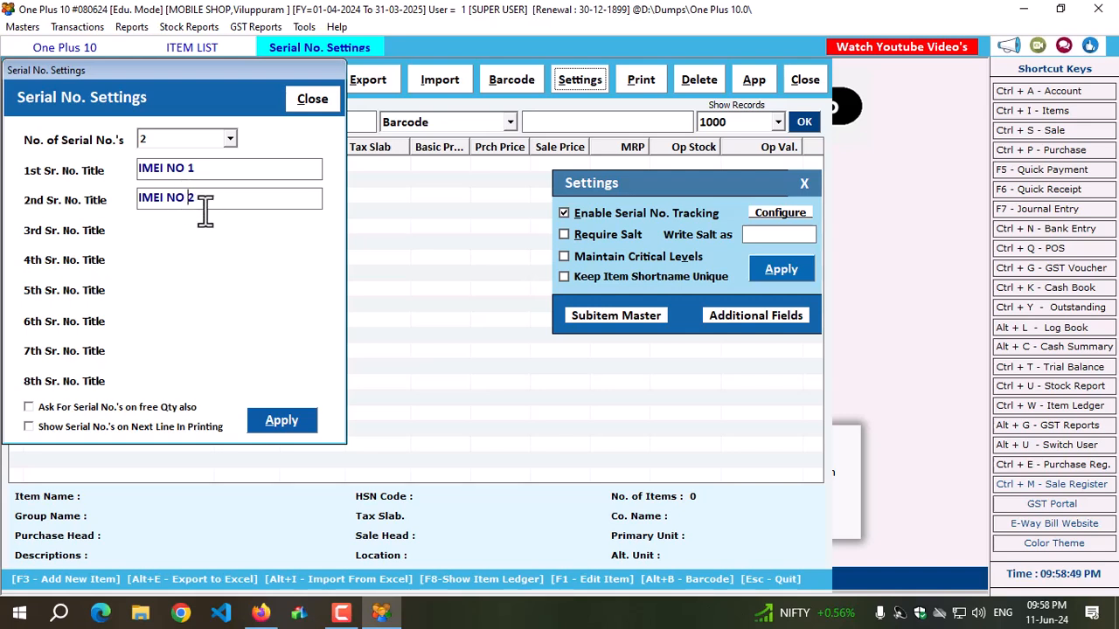
Enable asking for serial numbers on free quantity and showing them on the next line in printing, and apply the serial number settings.
click(125, 405)
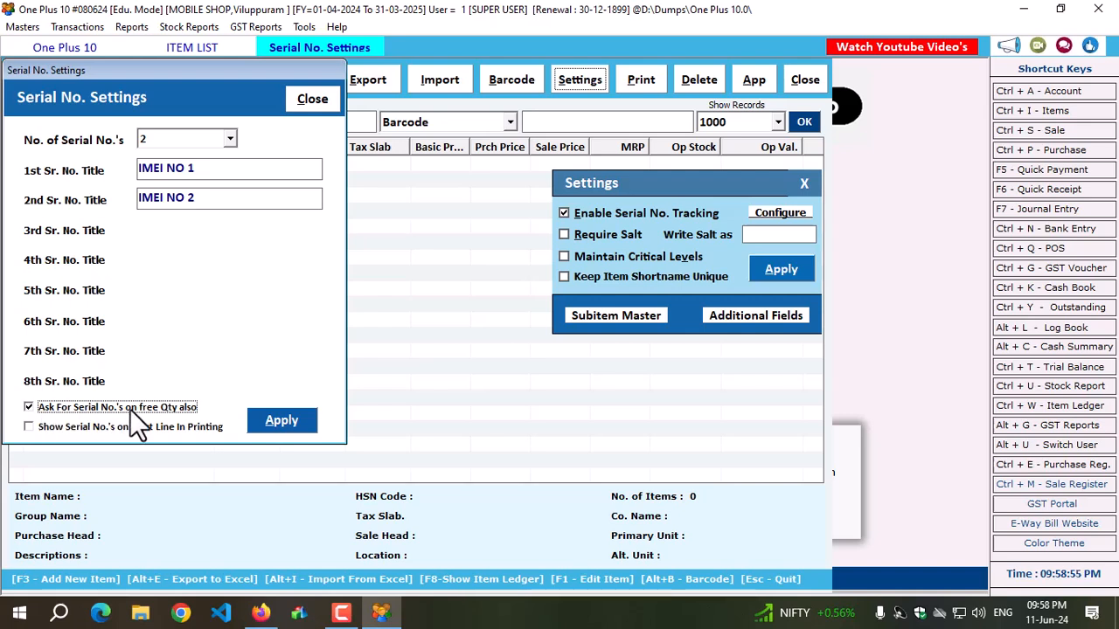
click(98, 427)
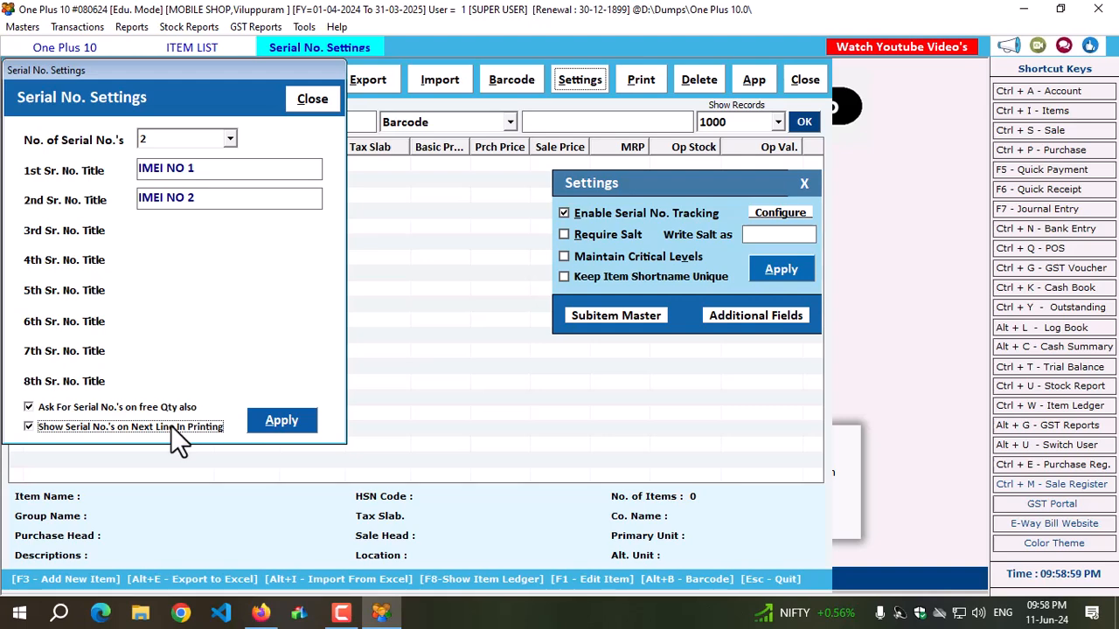
click(264, 420)
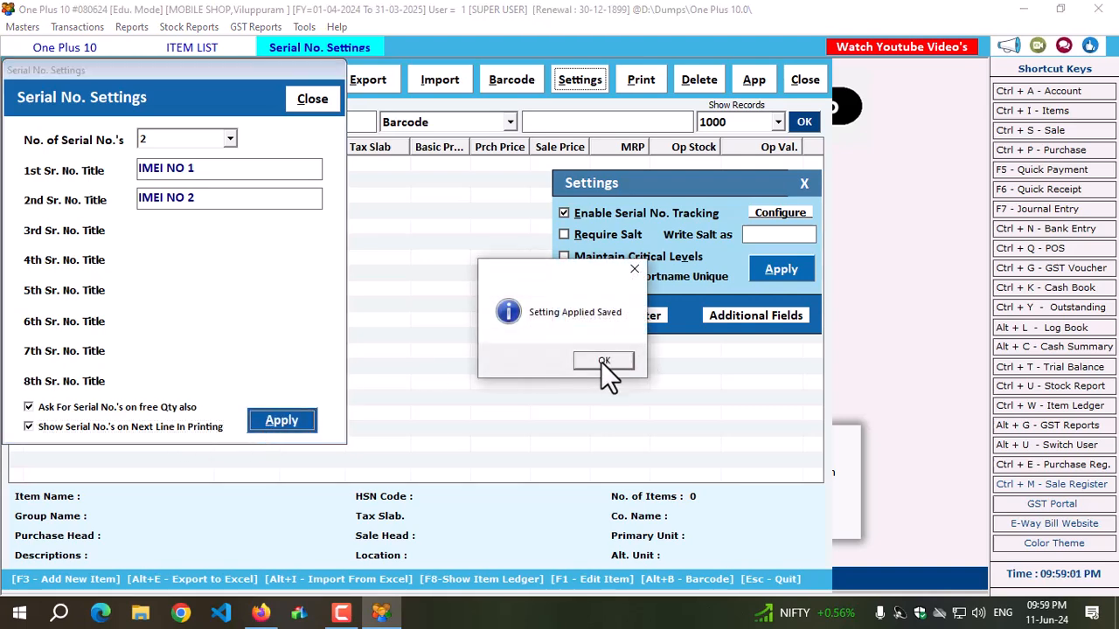
Close the serial number settings and apply the item list settings with serial number tracking enabled.
click(604, 361)
click(317, 101)
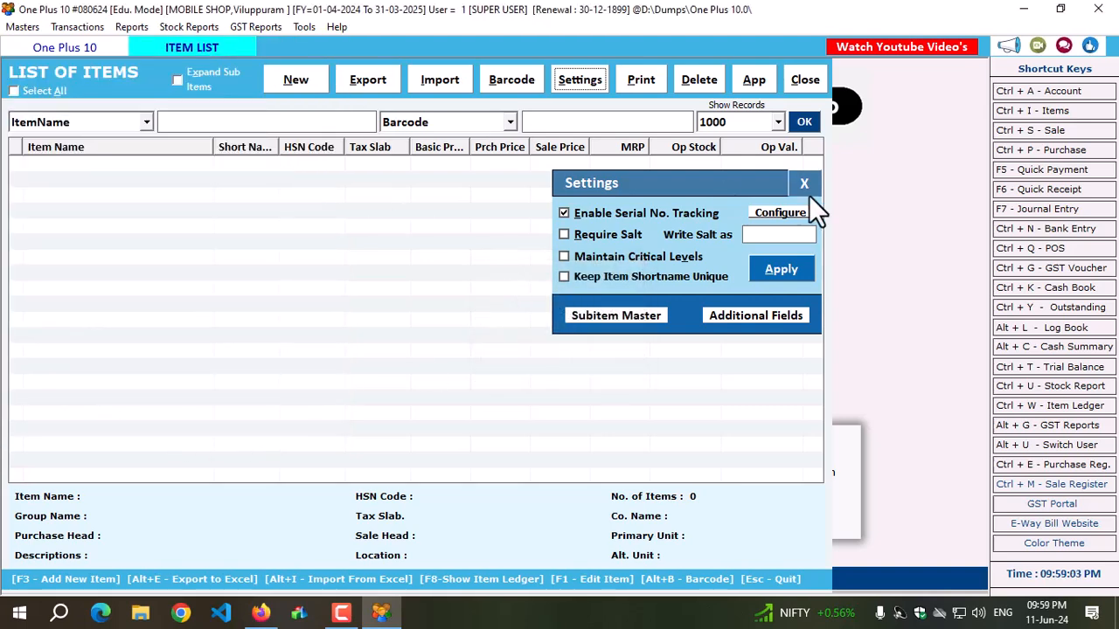
click(779, 272)
click(587, 360)
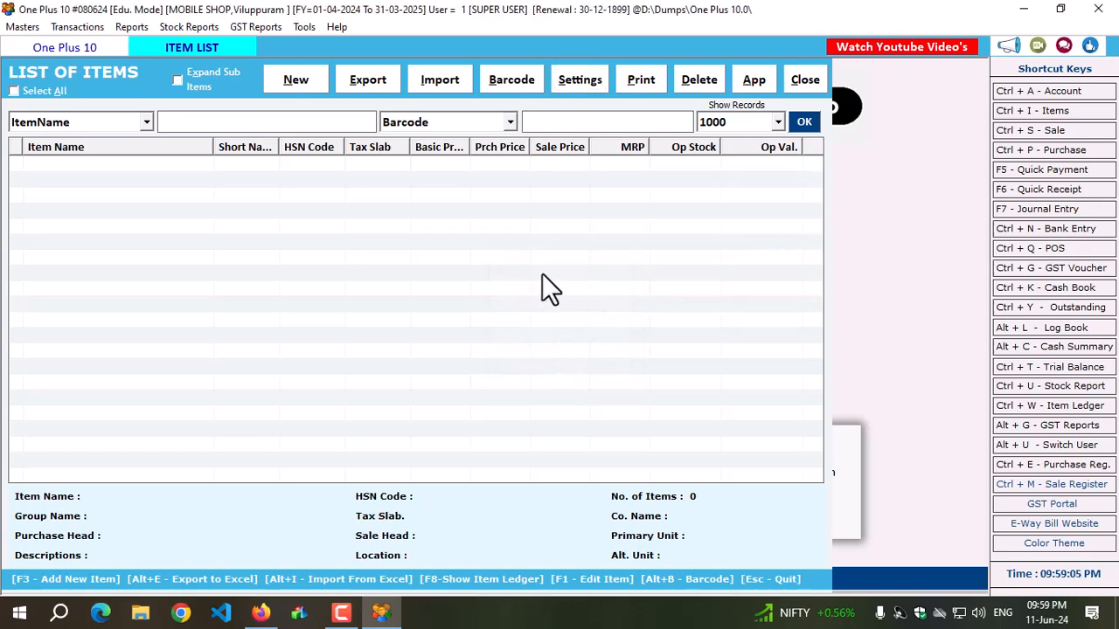
Configure the subitem master with 1 sub item titled VARIANTS and apply the item list settings.
click(577, 80)
click(614, 314)
click(216, 137)
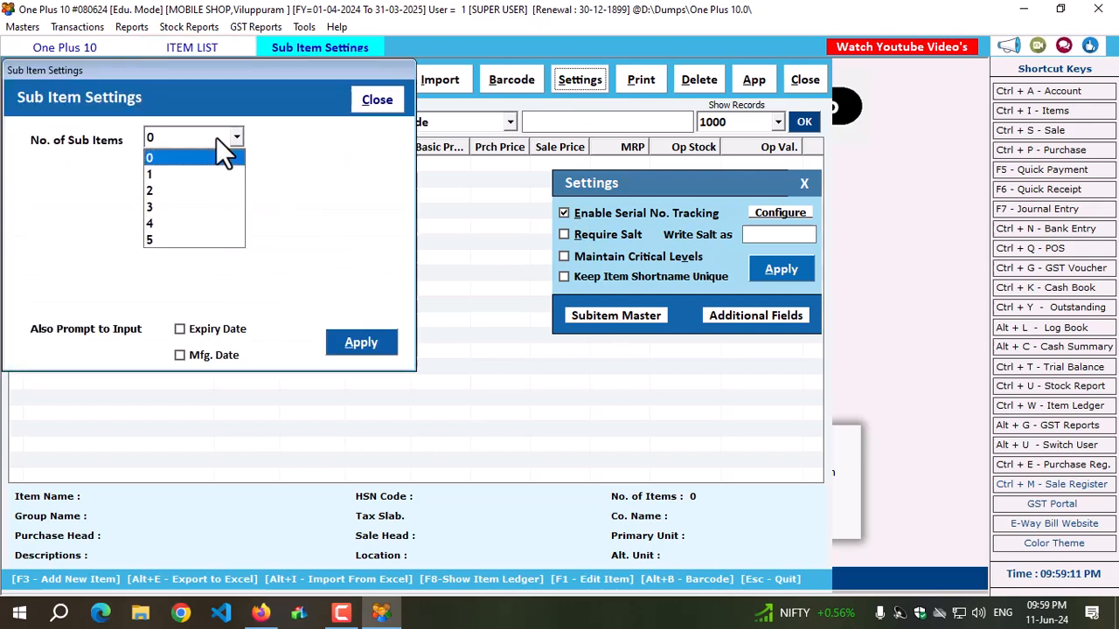
click(179, 170)
click(175, 171)
text(VARIANTS)
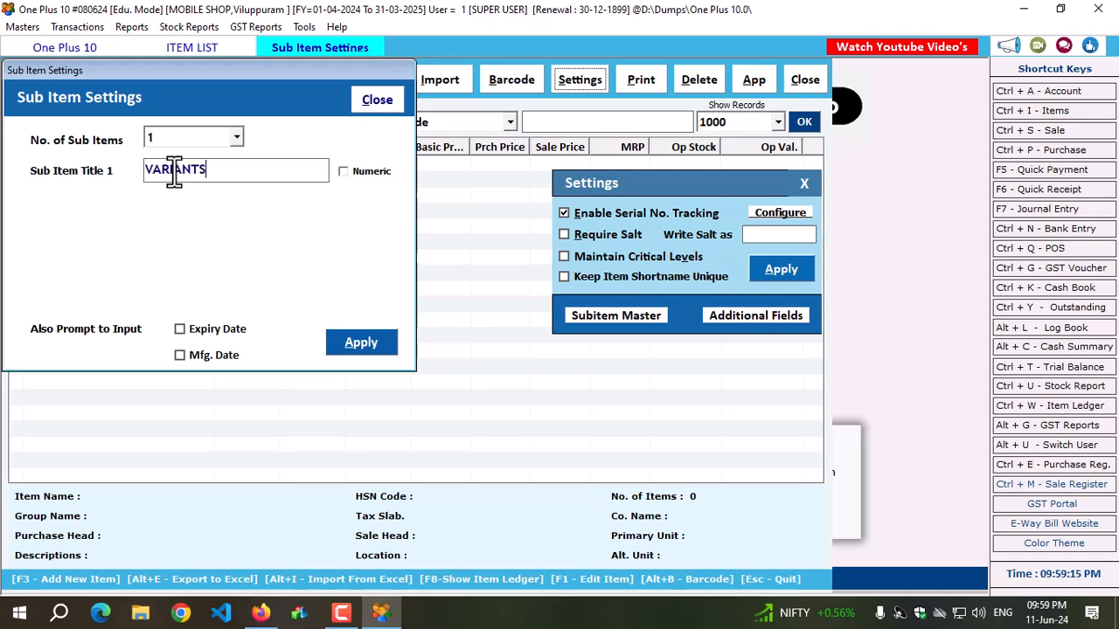
click(353, 341)
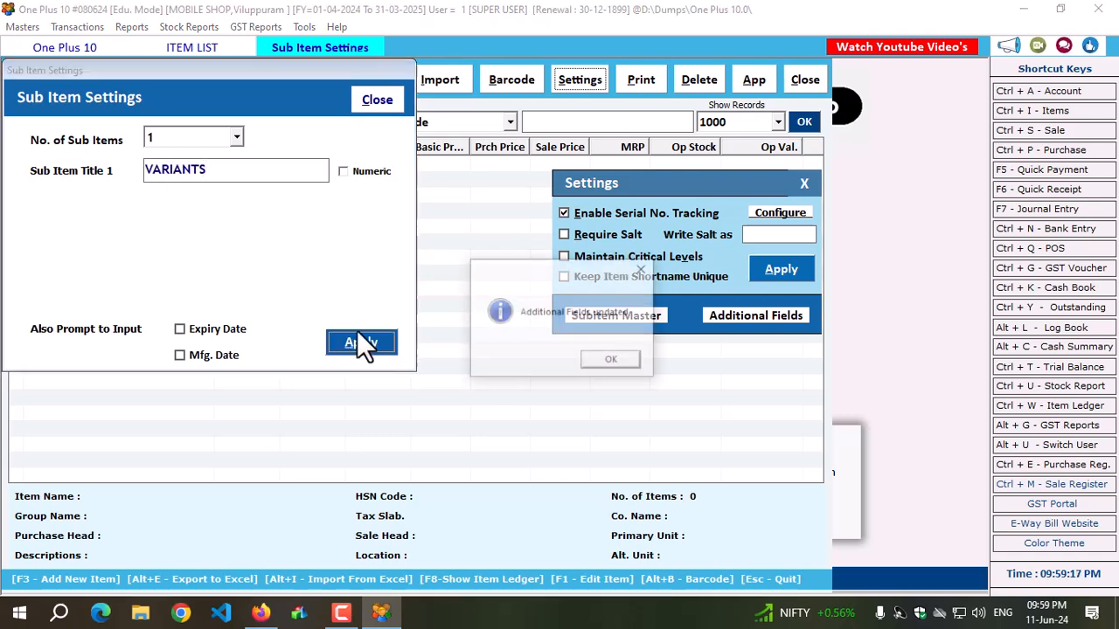
click(610, 359)
click(373, 99)
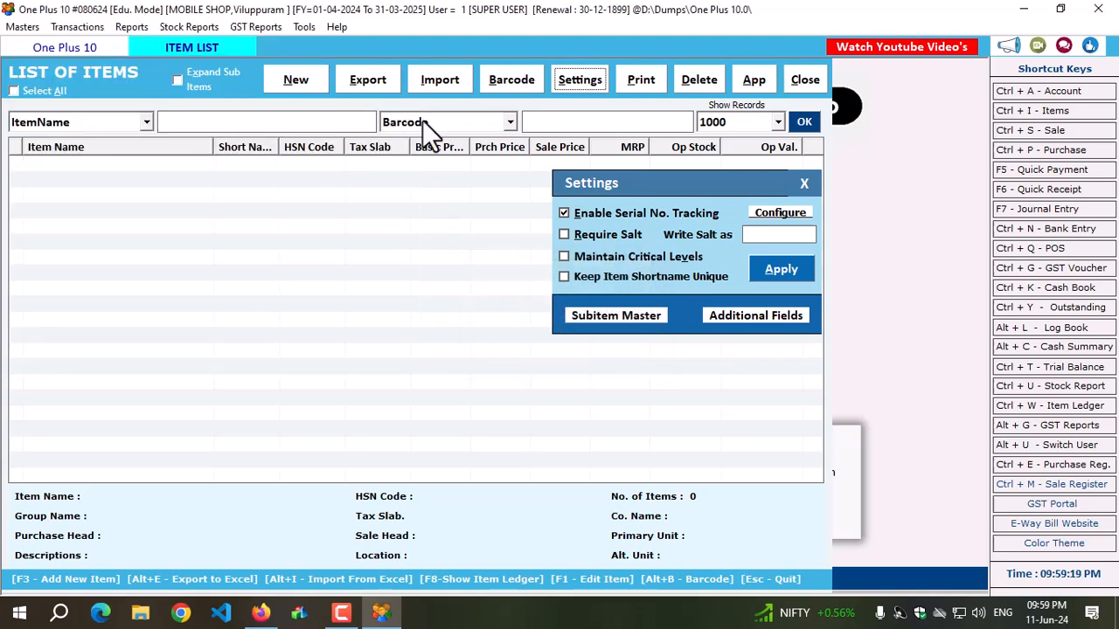
click(788, 265)
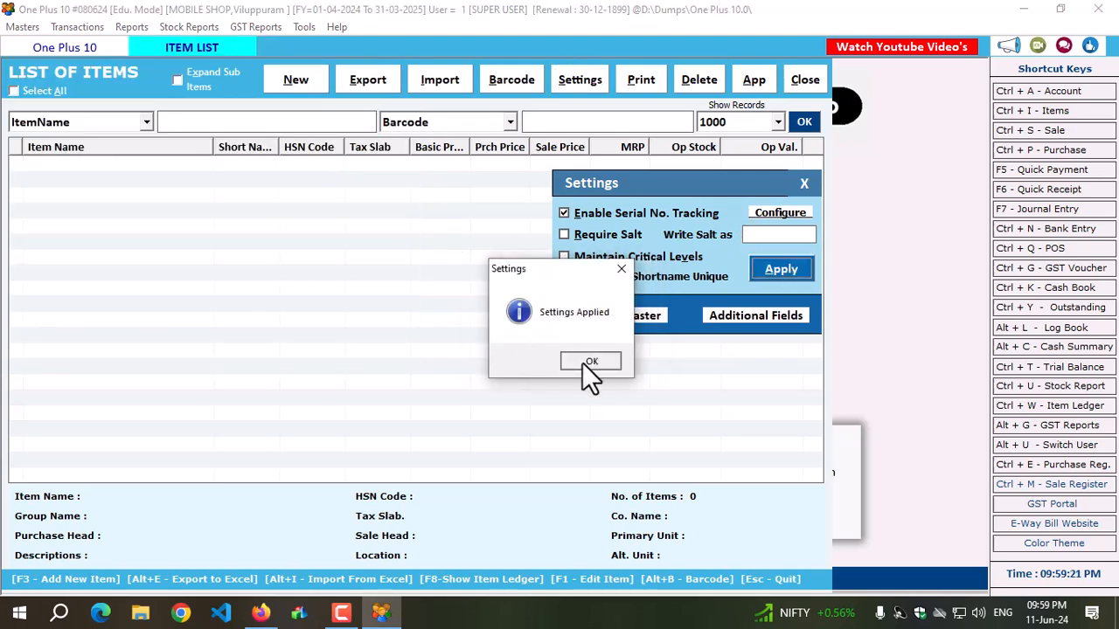
click(586, 362)
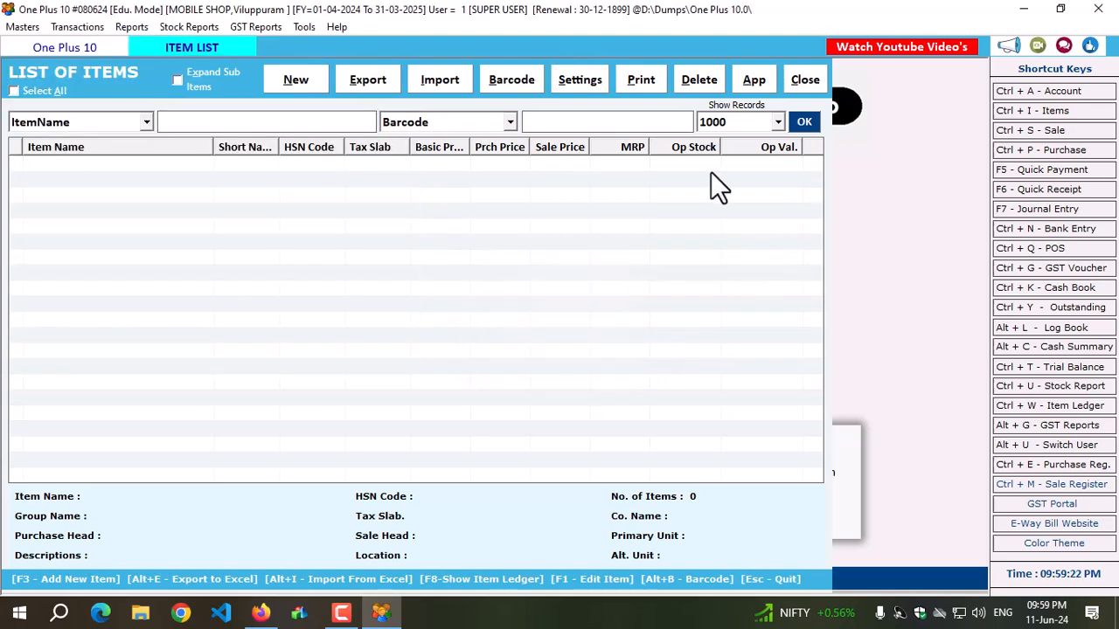
Start a new item and name it VIVO Y95 20 MP AI Selfie.
click(287, 84)
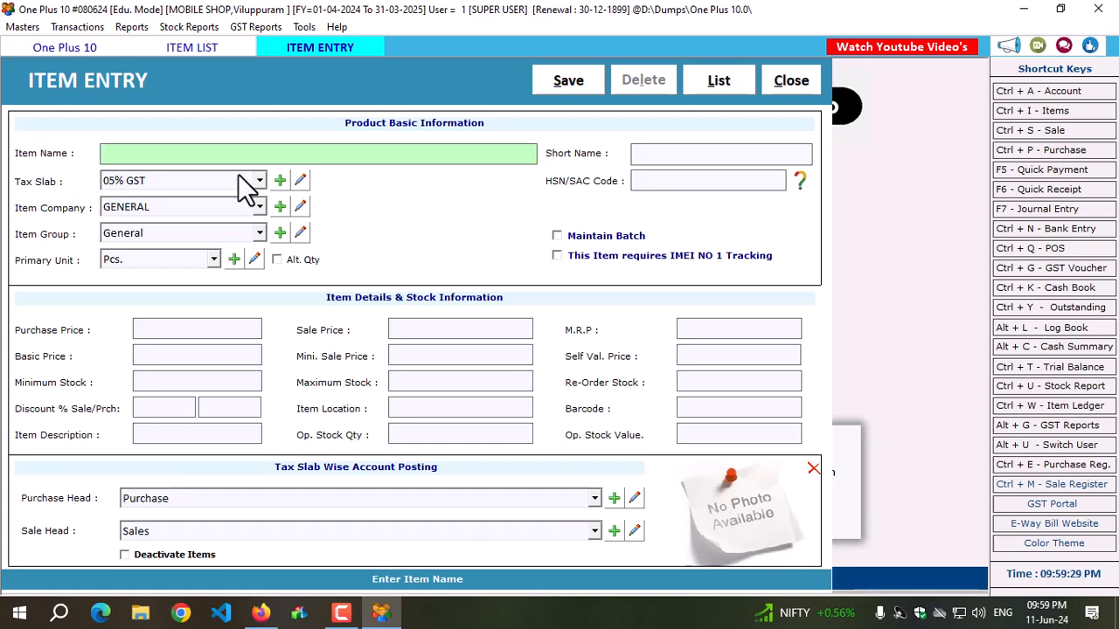
text(VIVO Y95 20 )
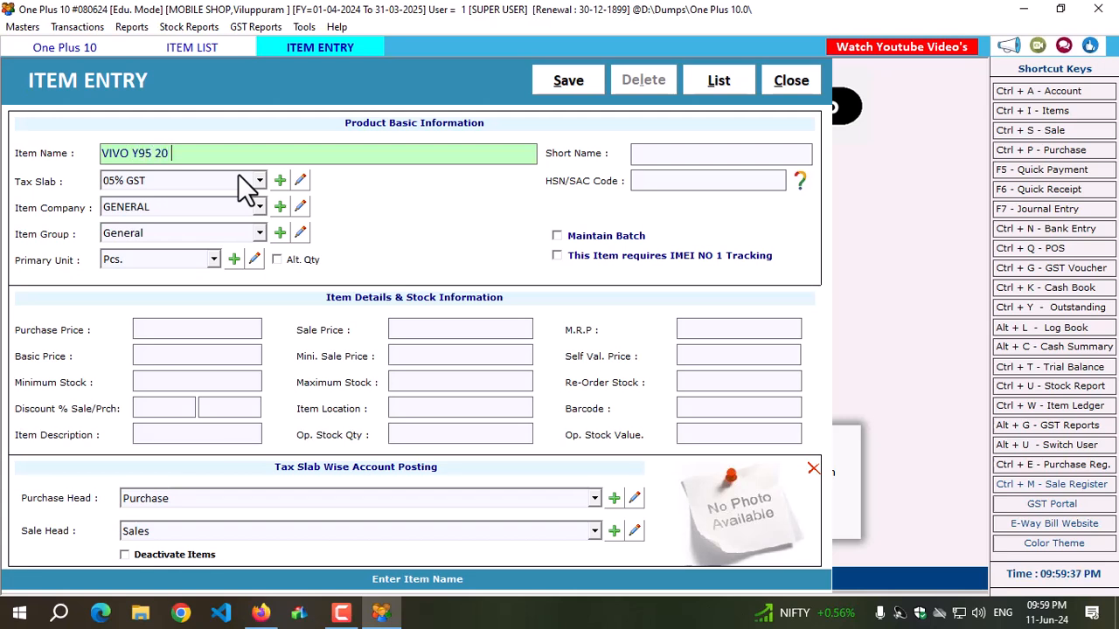
text(MP AI Selfie)
key(Tab)
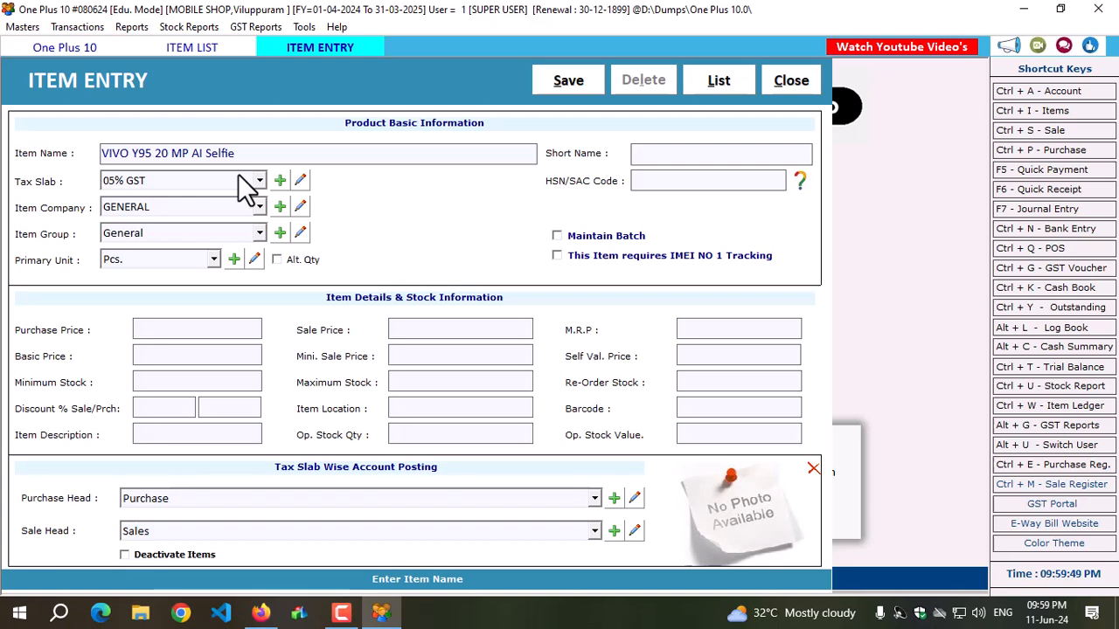
Give the item the short name Y95 and set its tax slab to 18% GST.
text(Y95)
click(247, 186)
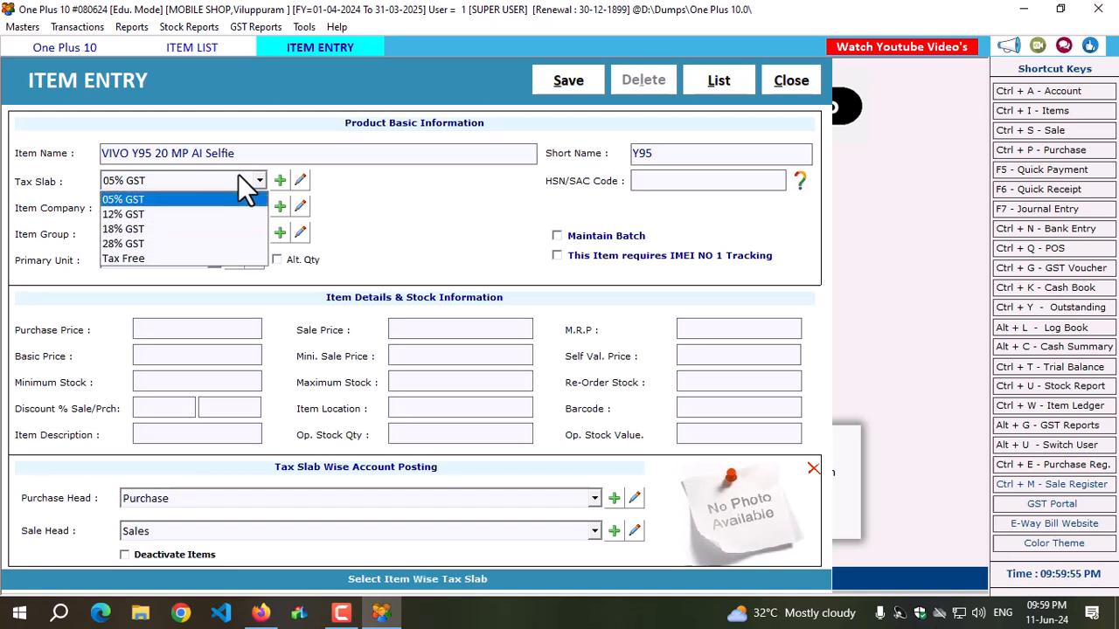
key(Down)
key(Down)
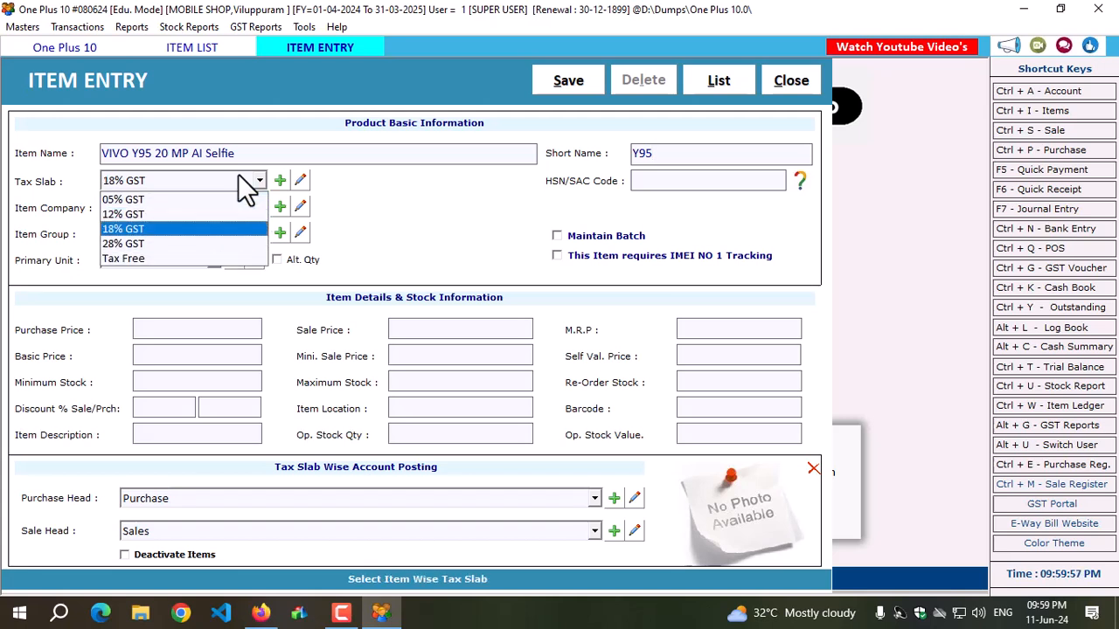
key(Return)
key(Return)
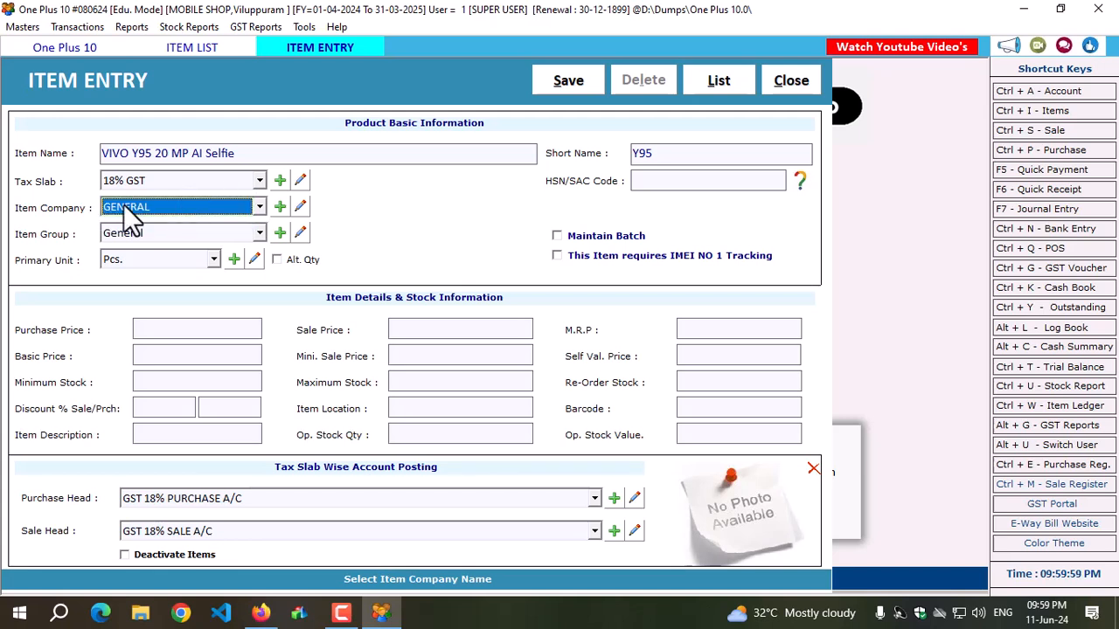
Add VIVO and MI as new item companies.
click(280, 207)
text(VIVO)
click(663, 229)
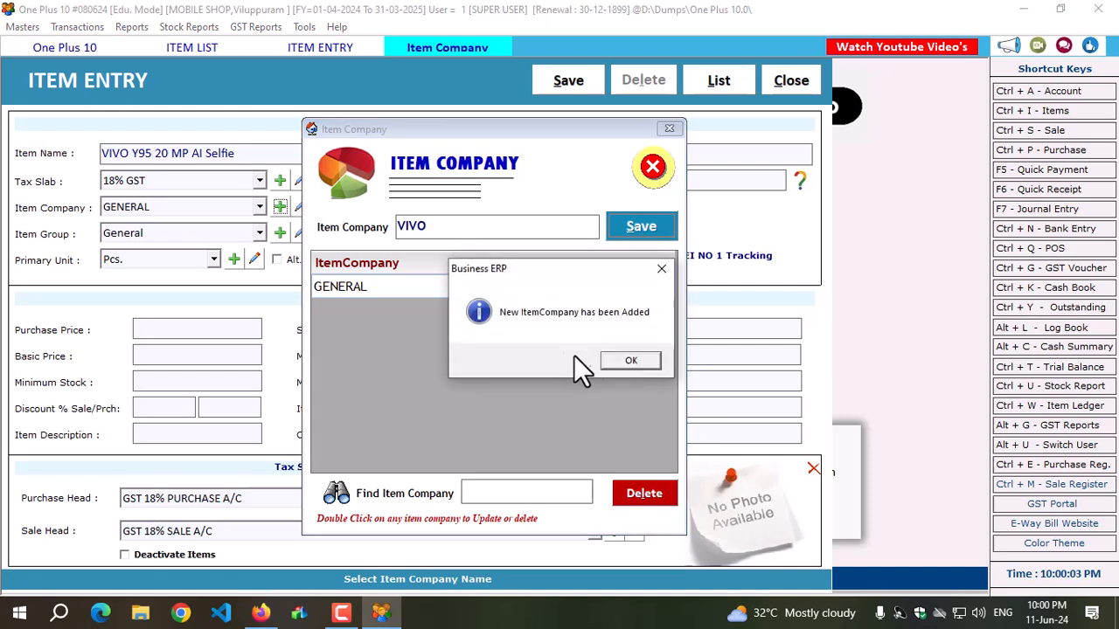
click(638, 360)
text(MI)
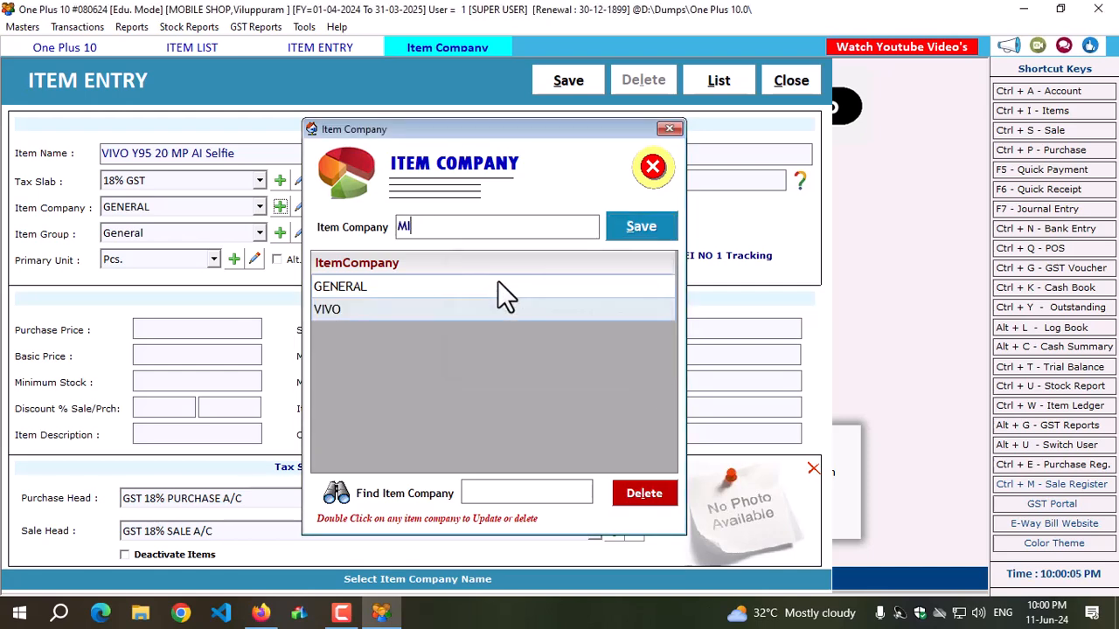
click(621, 232)
click(630, 360)
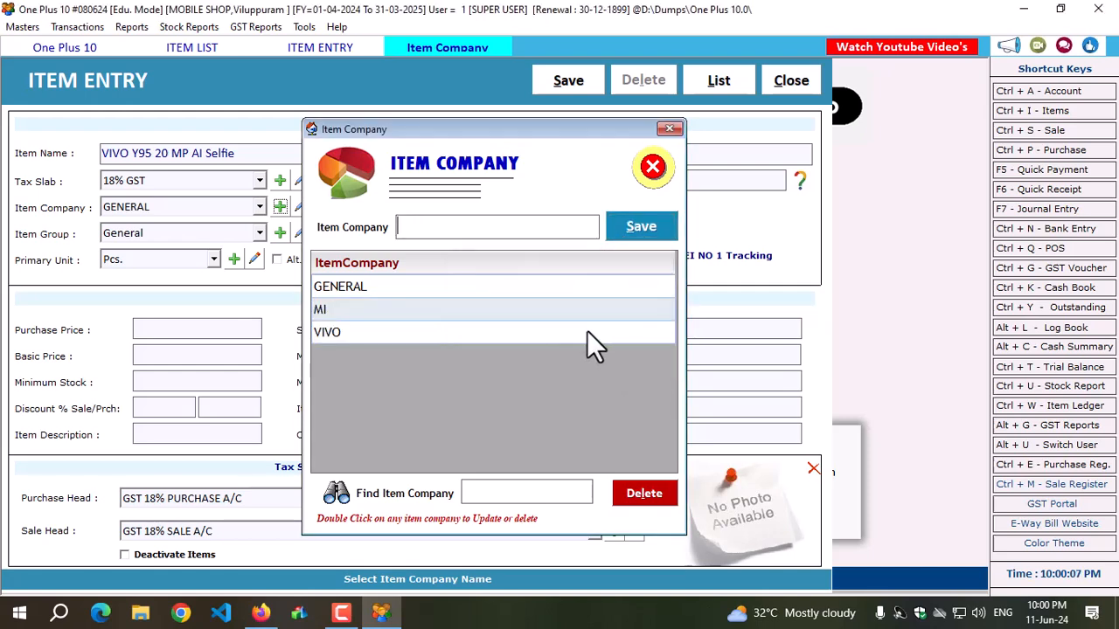
Add OPPO and SAMSUNG as further item companies.
text(OPPO)
click(632, 226)
click(621, 357)
text(SAMSUNG)
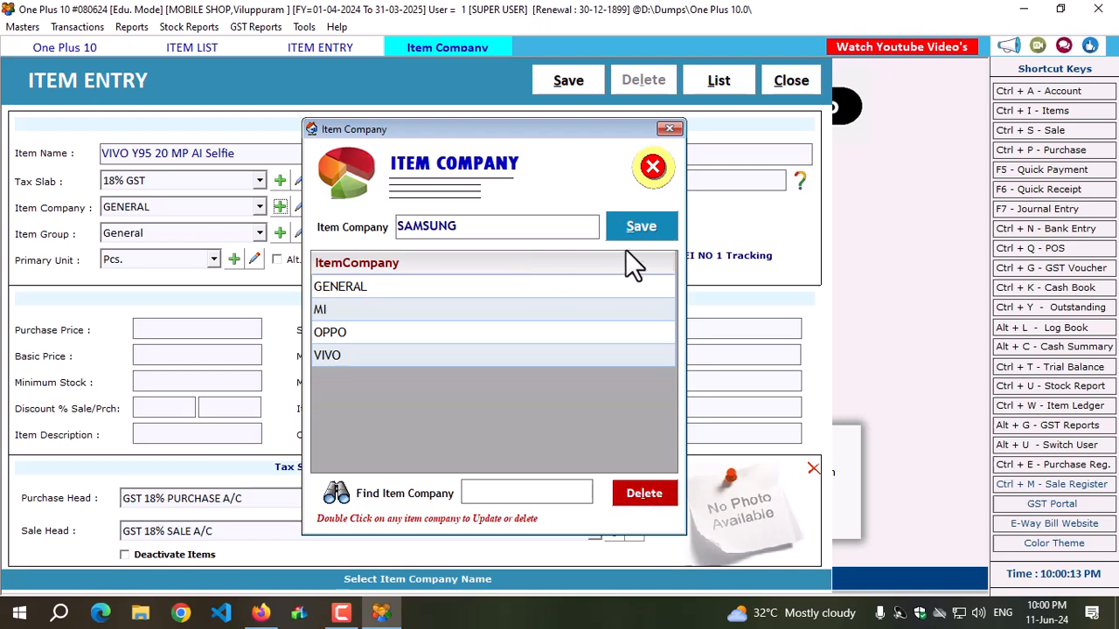
click(631, 229)
click(621, 359)
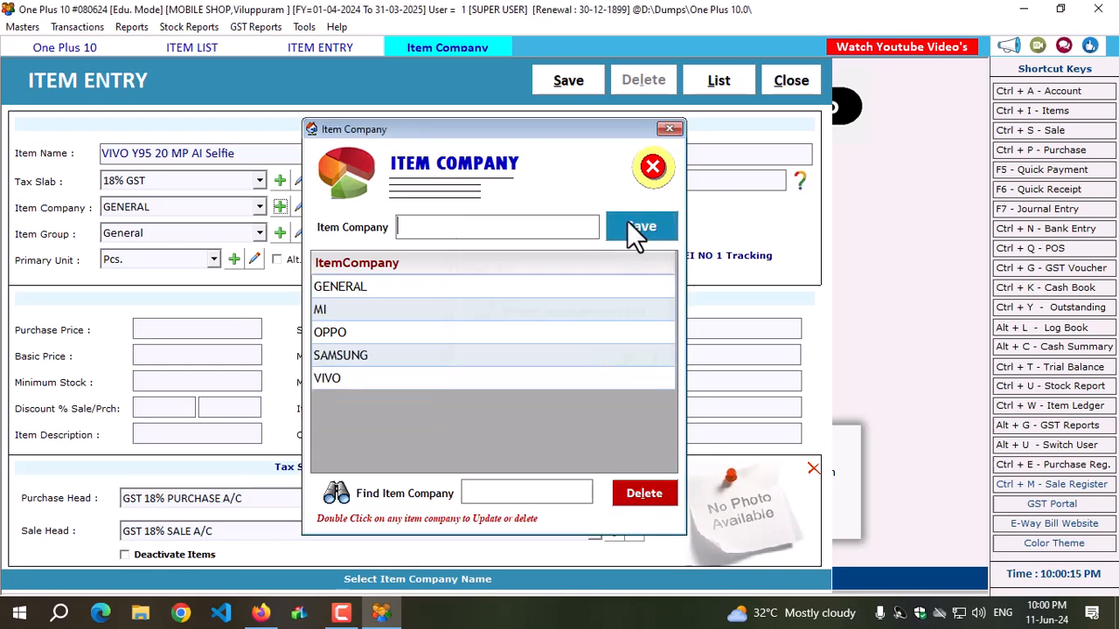
Close the item company list and set the item's company to VIVO.
click(652, 168)
click(165, 208)
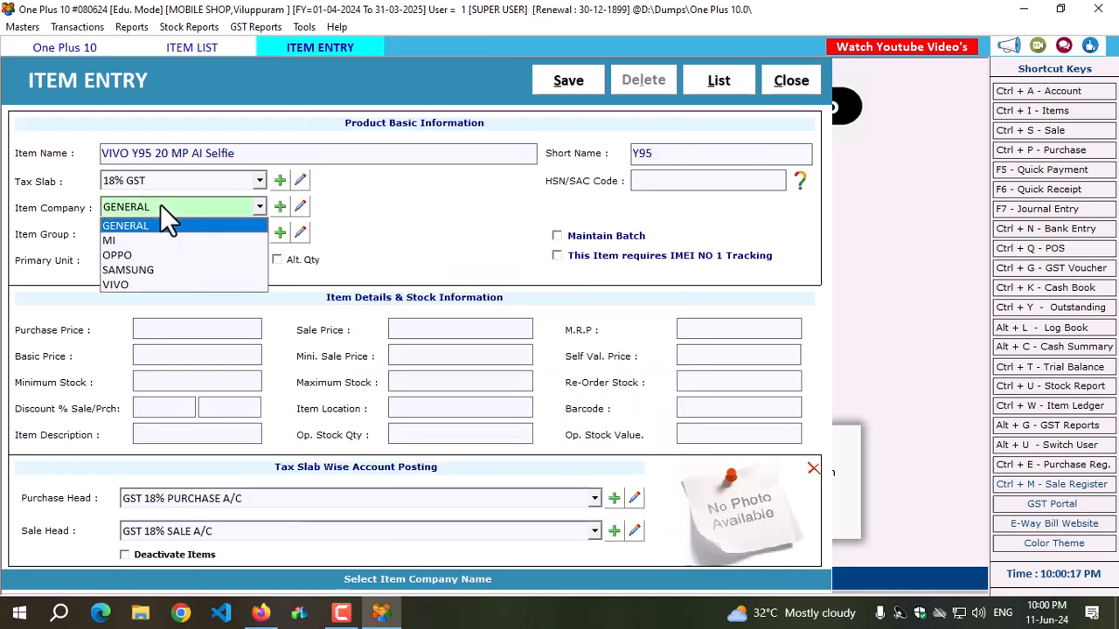
click(127, 283)
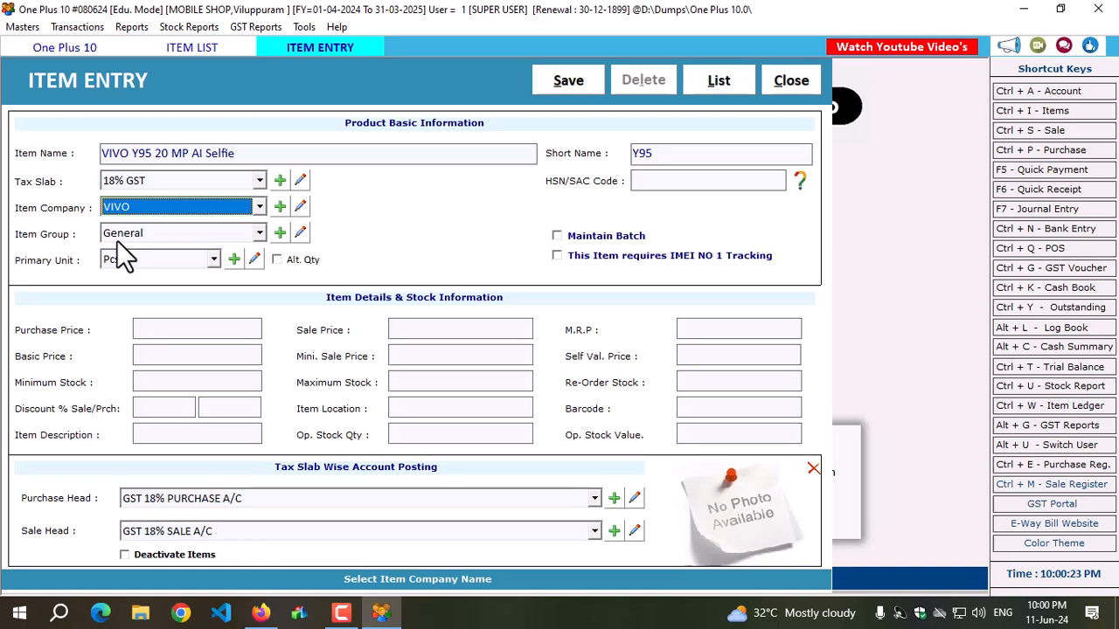
Add a new item group named SMART PHONE.
click(280, 232)
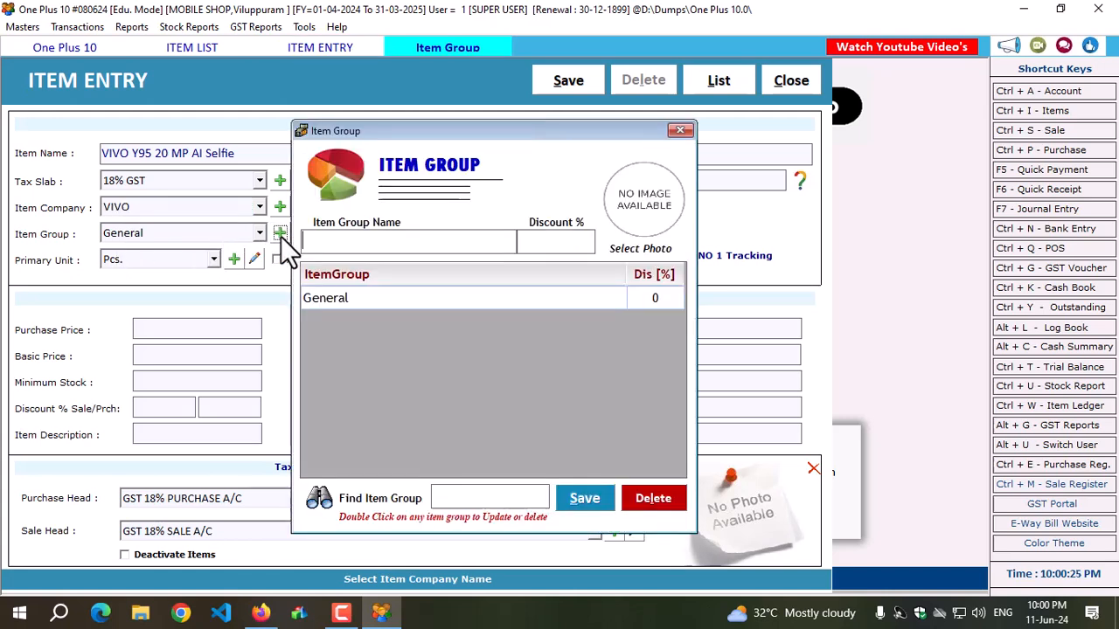
text(SMART PHONE)
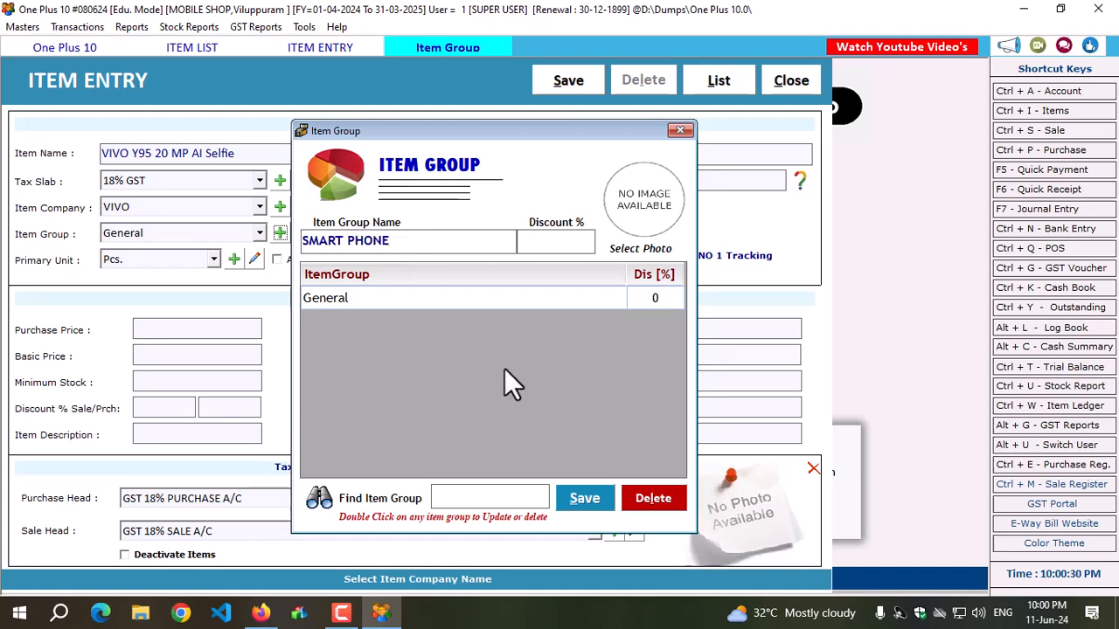
click(588, 501)
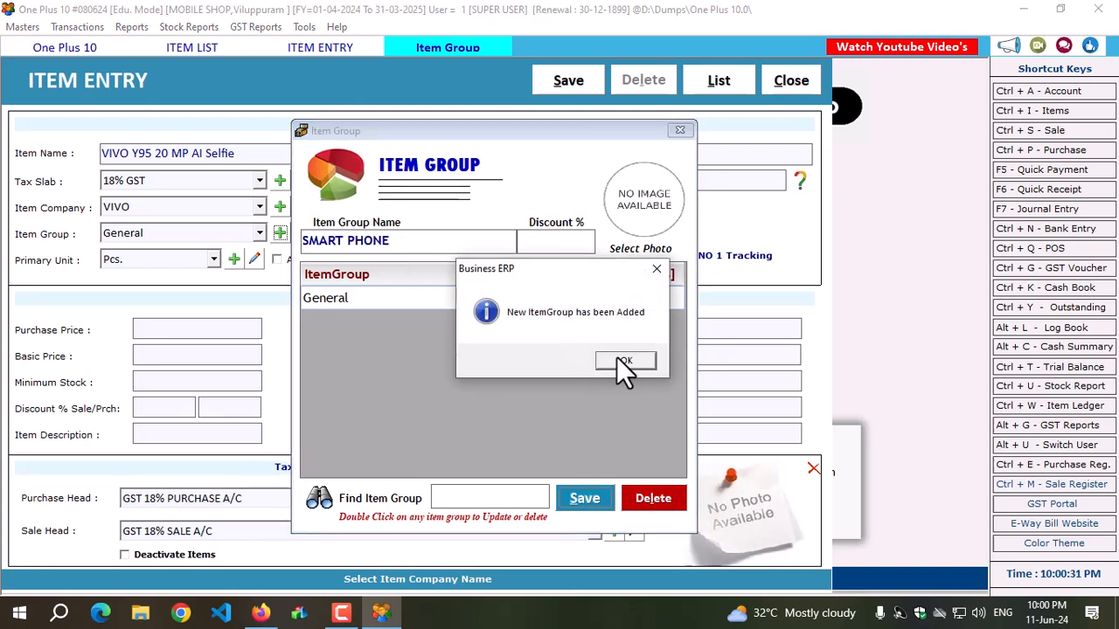
click(616, 360)
Add a second new item group named ACCESSORIES.
text(ACCESSORIES)
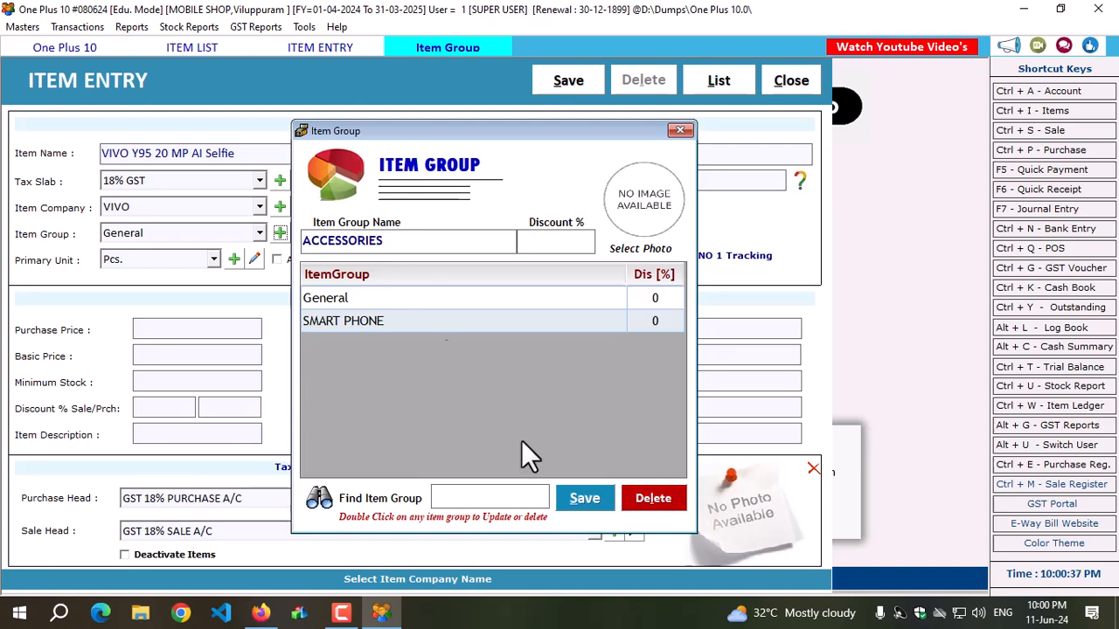
click(587, 500)
click(615, 359)
Add a third new item group named DISPLAY.
text(DIAPLAY)
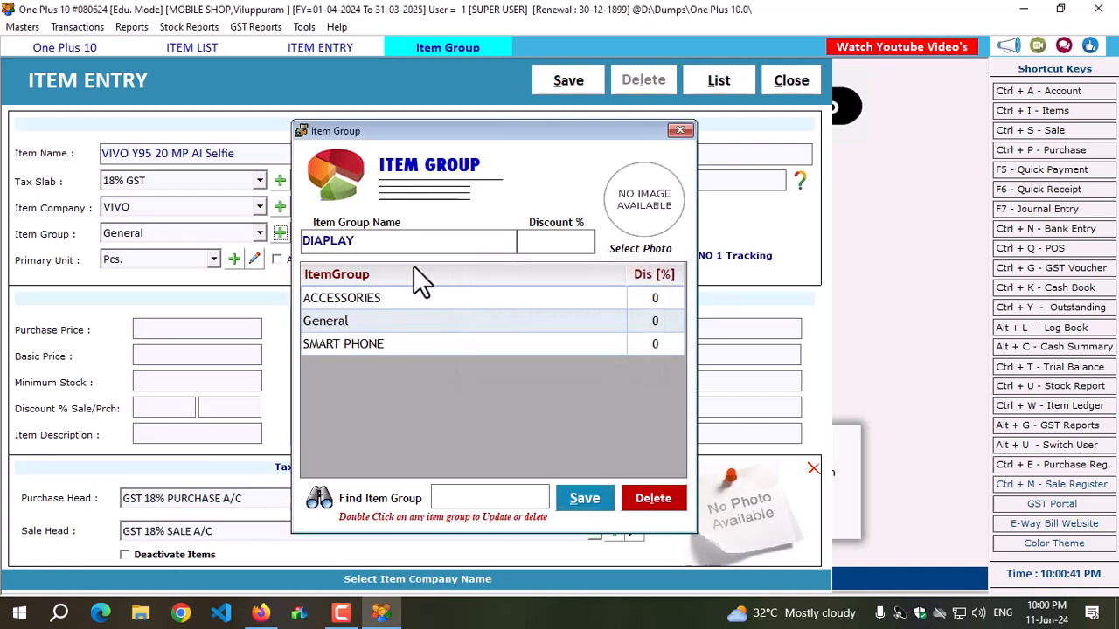
click(323, 242)
key(BackSpace)
text(S)
click(610, 497)
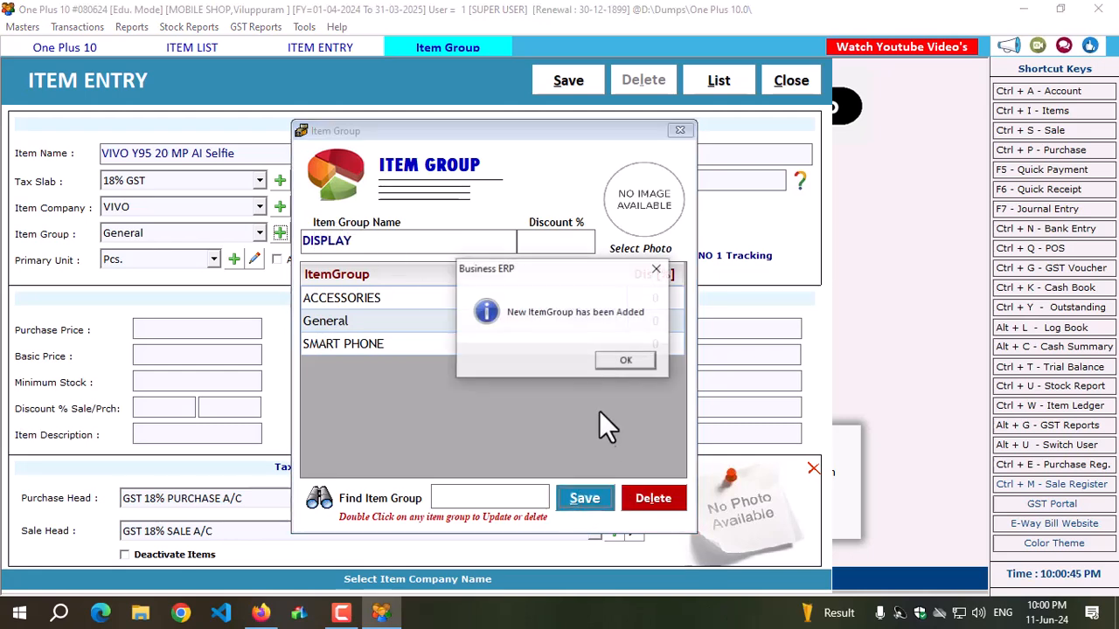
click(619, 362)
Close the item group list and assign the item to the SMART PHONE group.
click(680, 130)
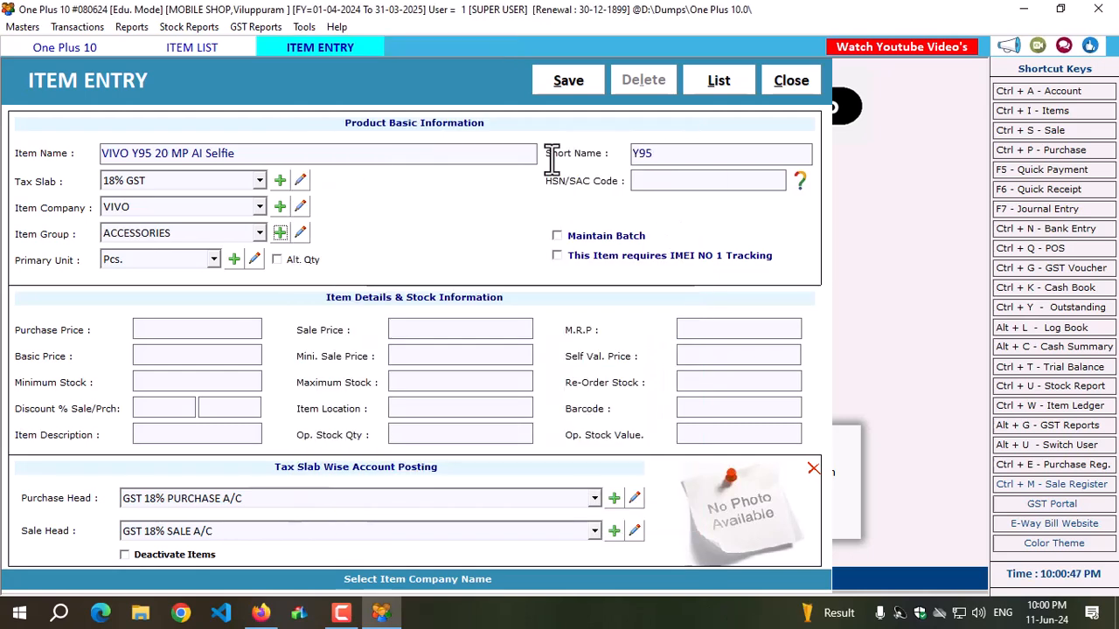
click(174, 235)
click(141, 294)
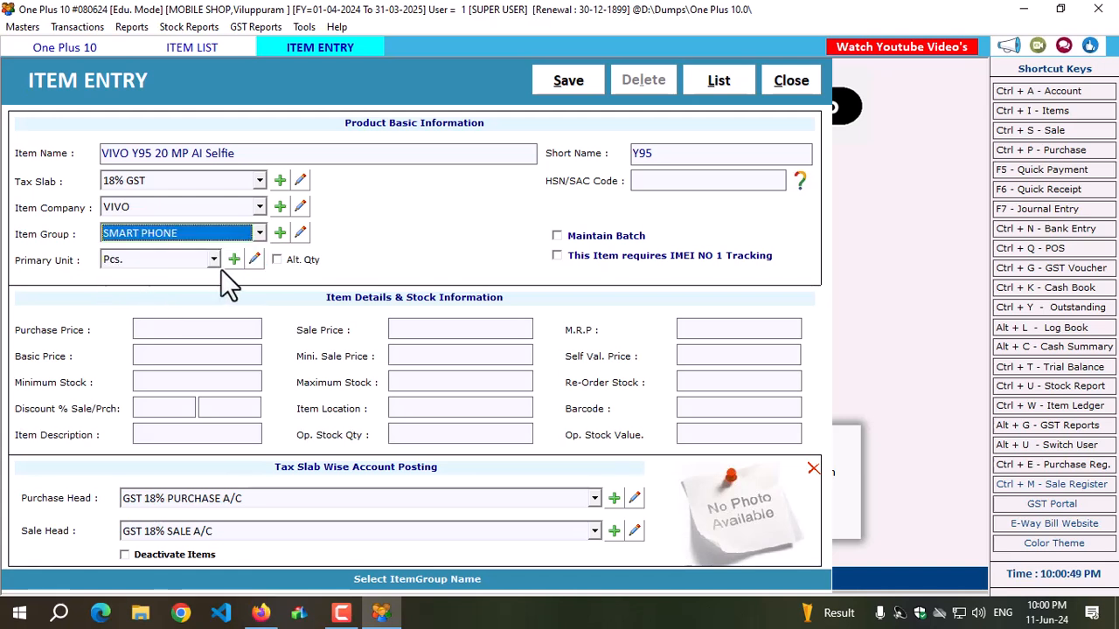
Set the item's purchase price to 12500, sale price to 14500 and M.R.P to 15000.
click(170, 335)
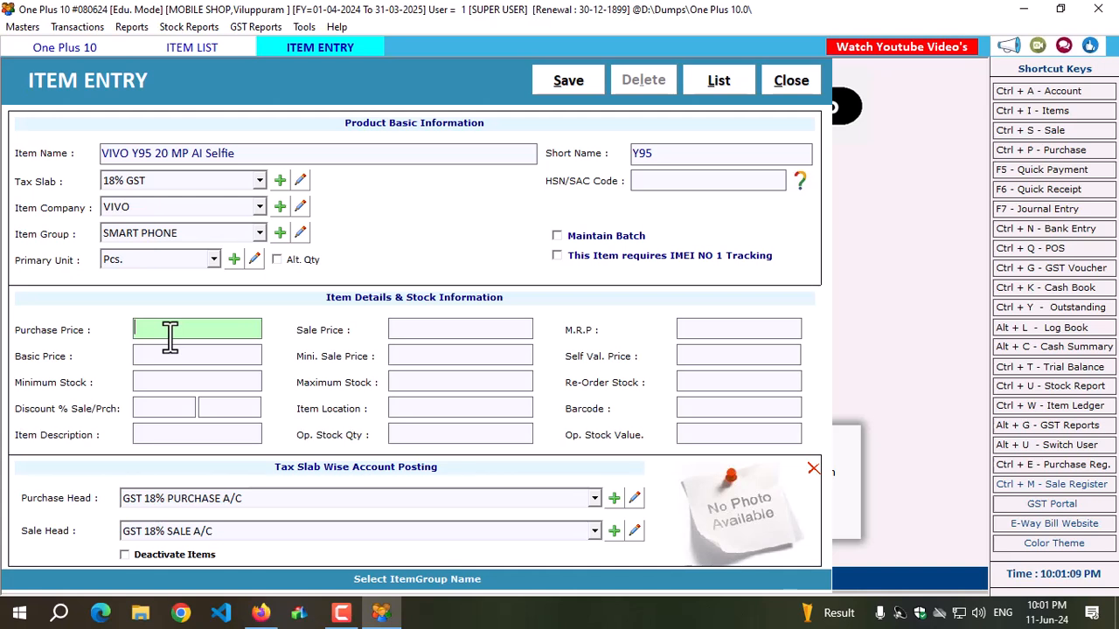
text(12500)
key(Return)
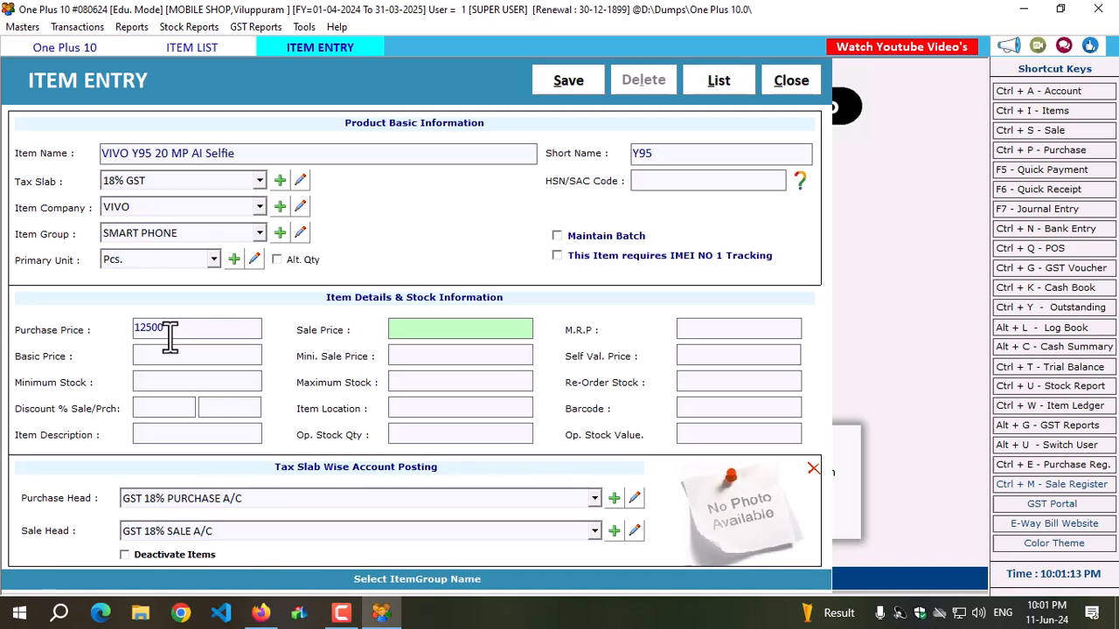
text(14500)
key(Return)
text(15000)
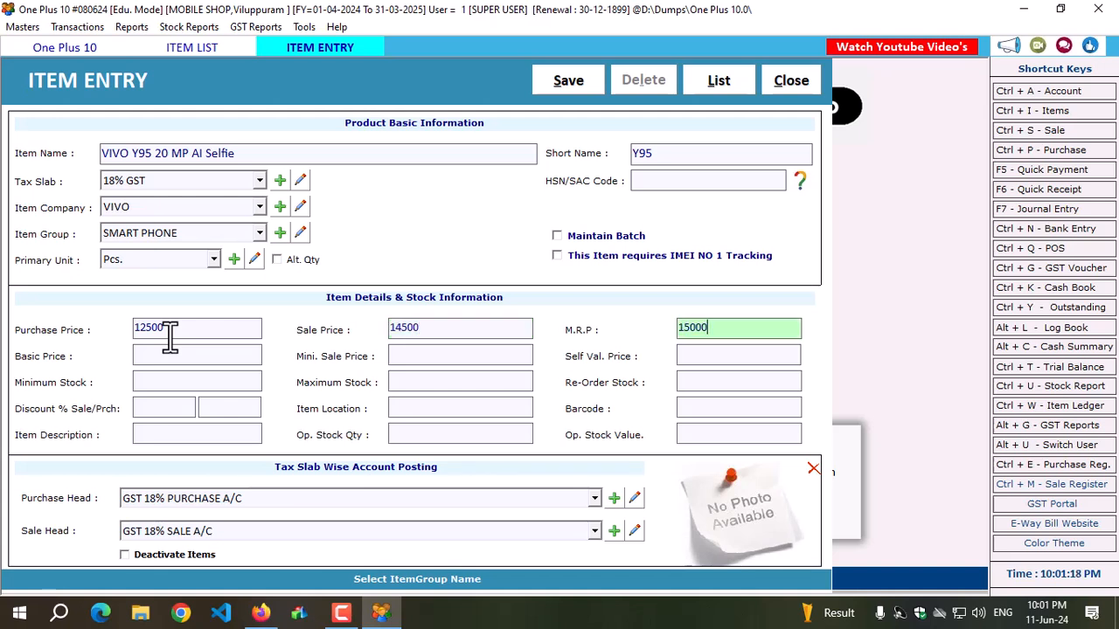
key(Return)
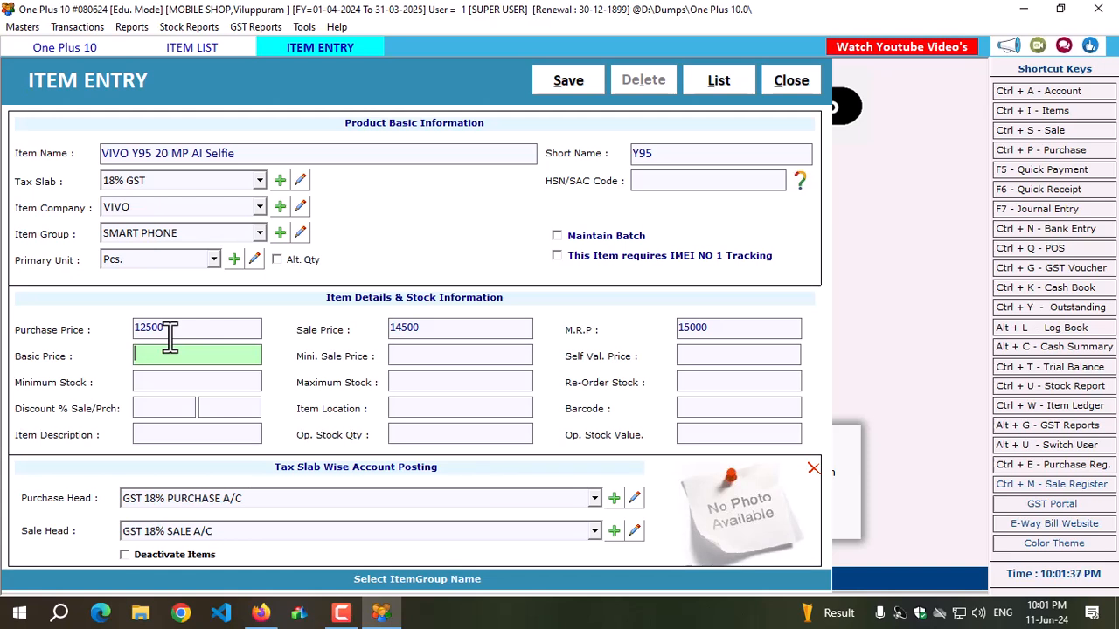
Set the item's basic price to 10593.22 and go to its minimum sale price.
text(105)
text(93.22)
click(200, 336)
click(207, 356)
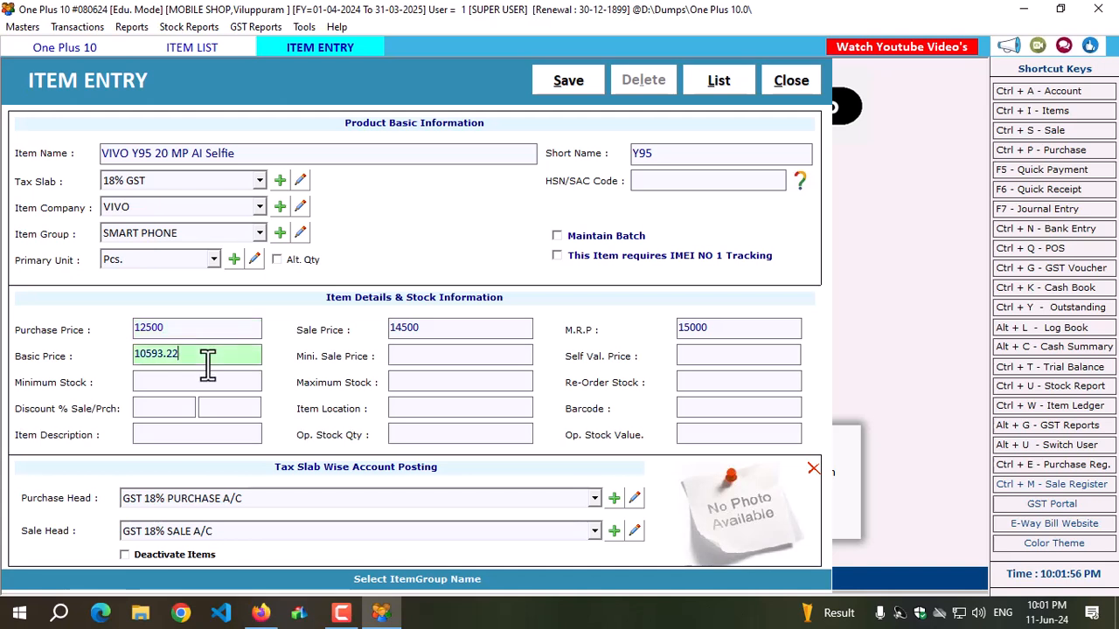
click(443, 363)
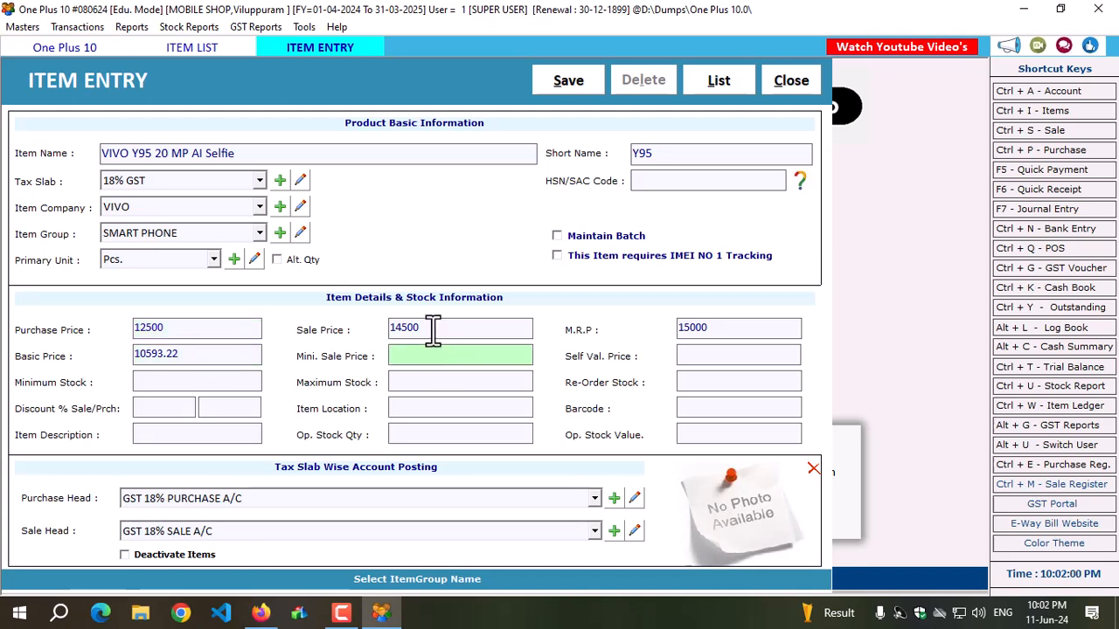
Set the item's minimum sale price to 14000 and its self value price to 12500.
click(434, 328)
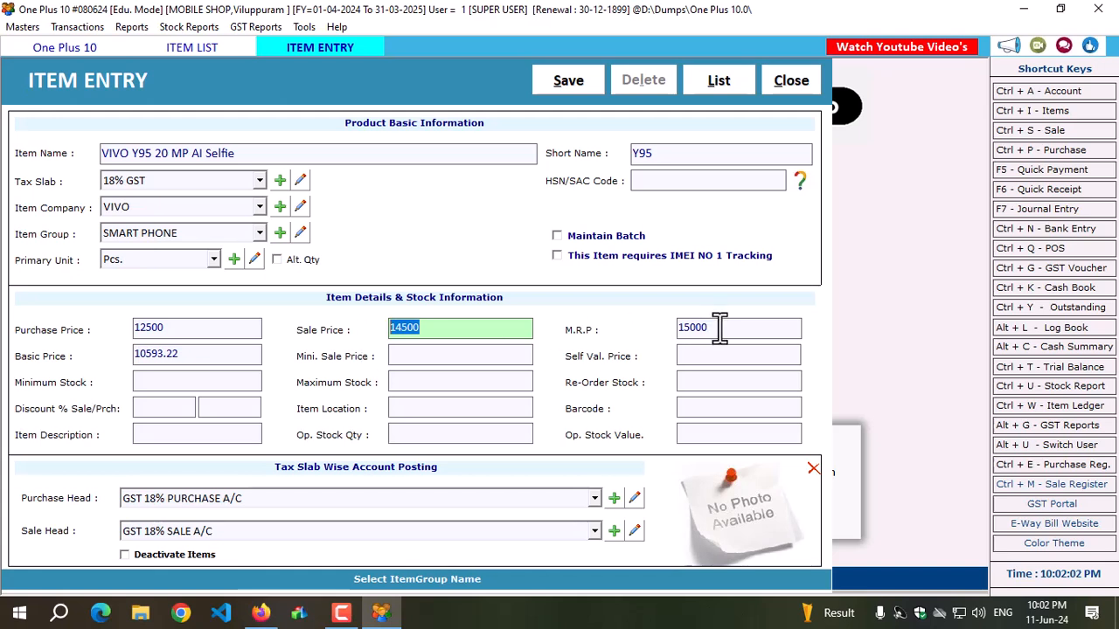
click(715, 328)
click(420, 356)
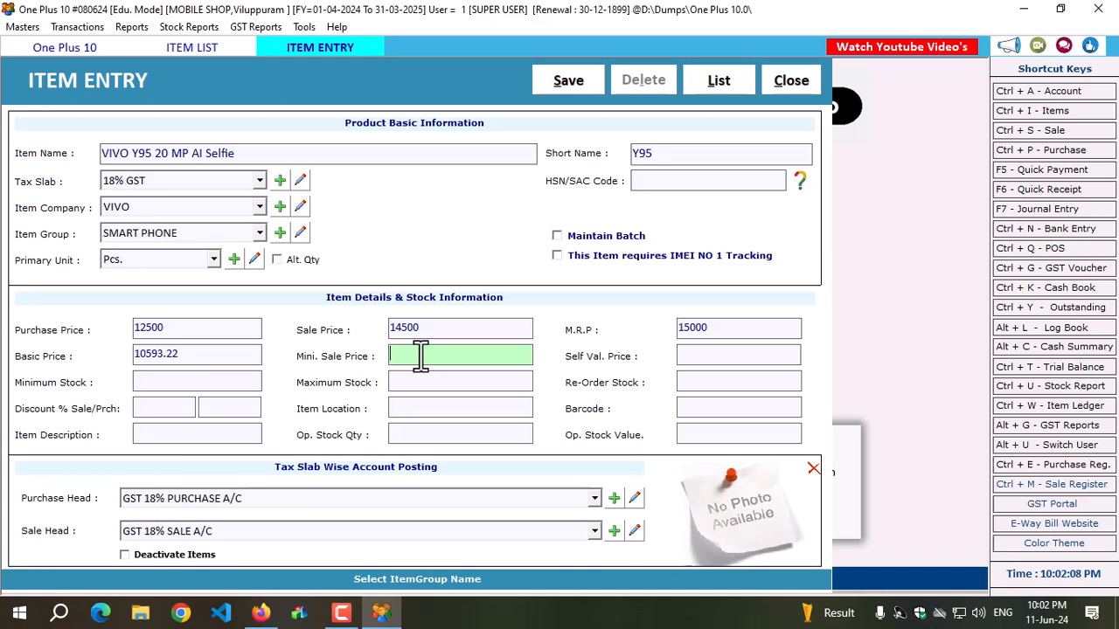
text(14000)
click(729, 357)
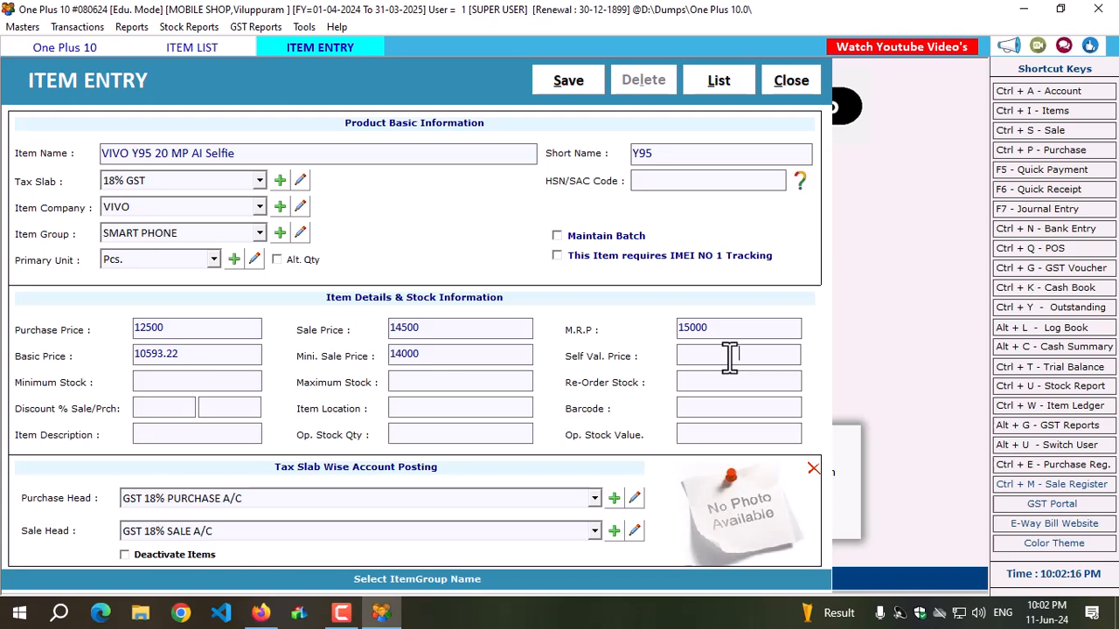
text(12500)
key(Return)
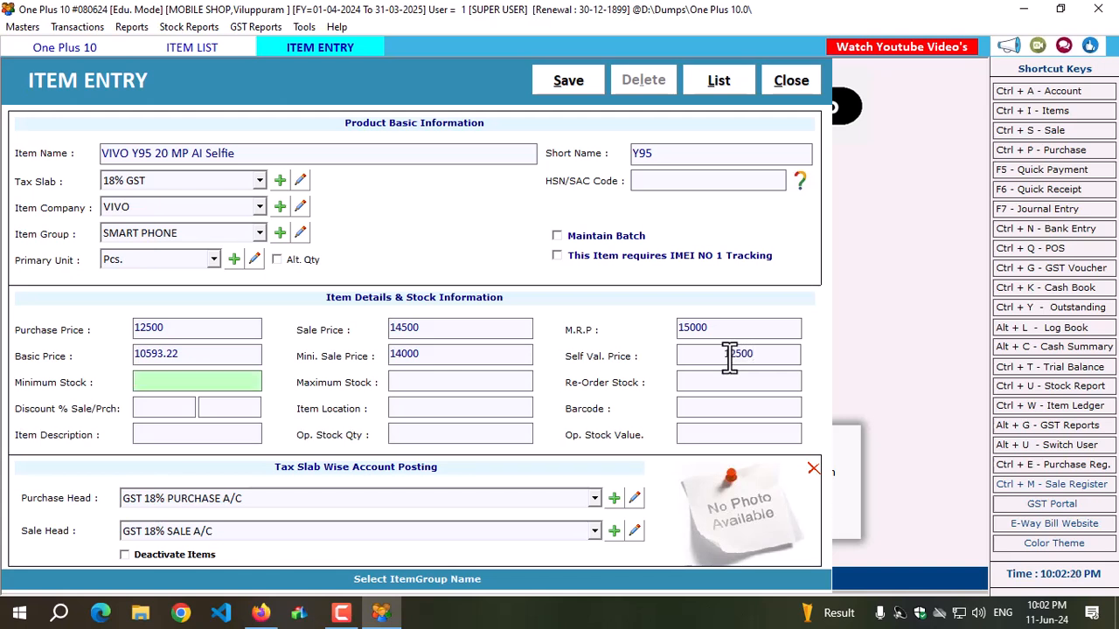
Set the item's minimum stock to 10, maximum stock to 20 and re-order stock to 5.
text(10)
key(Return)
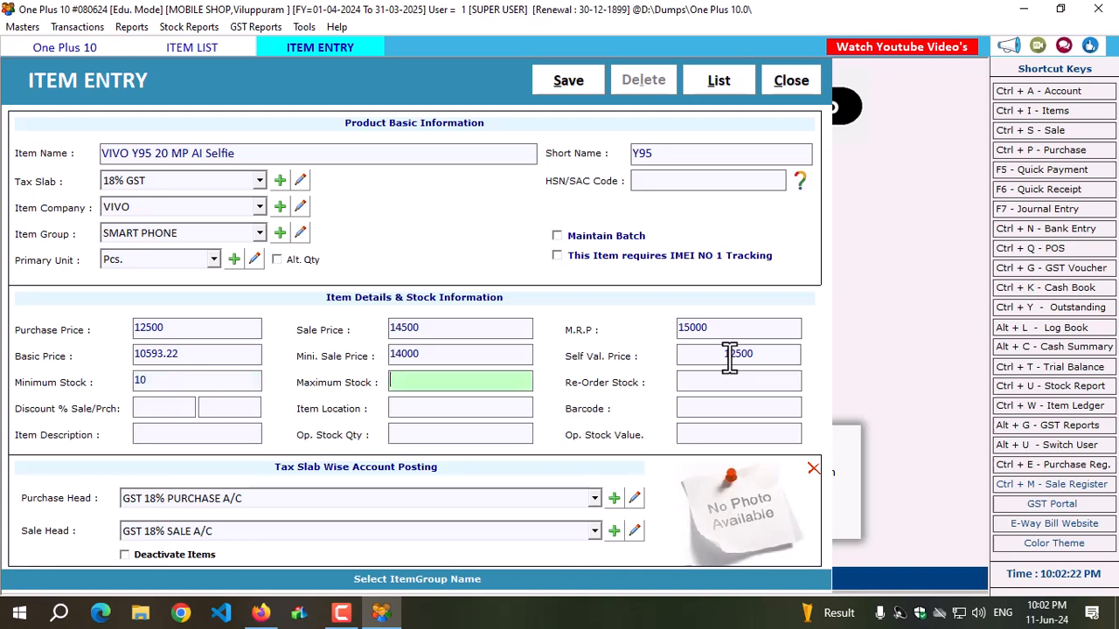
text(20)
key(Return)
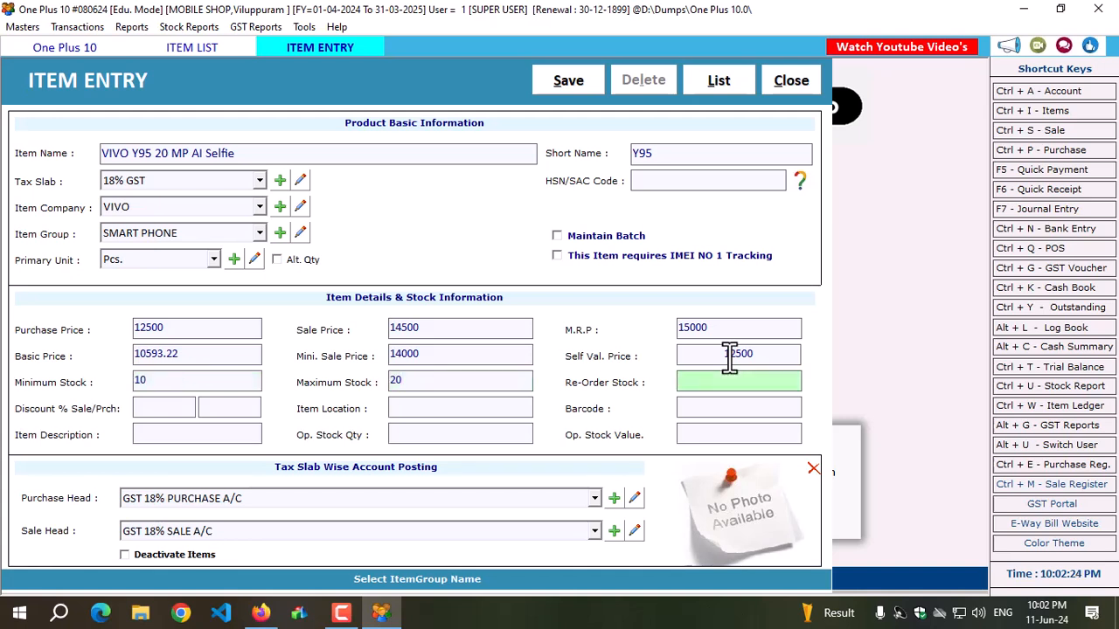
text(5)
key(Return)
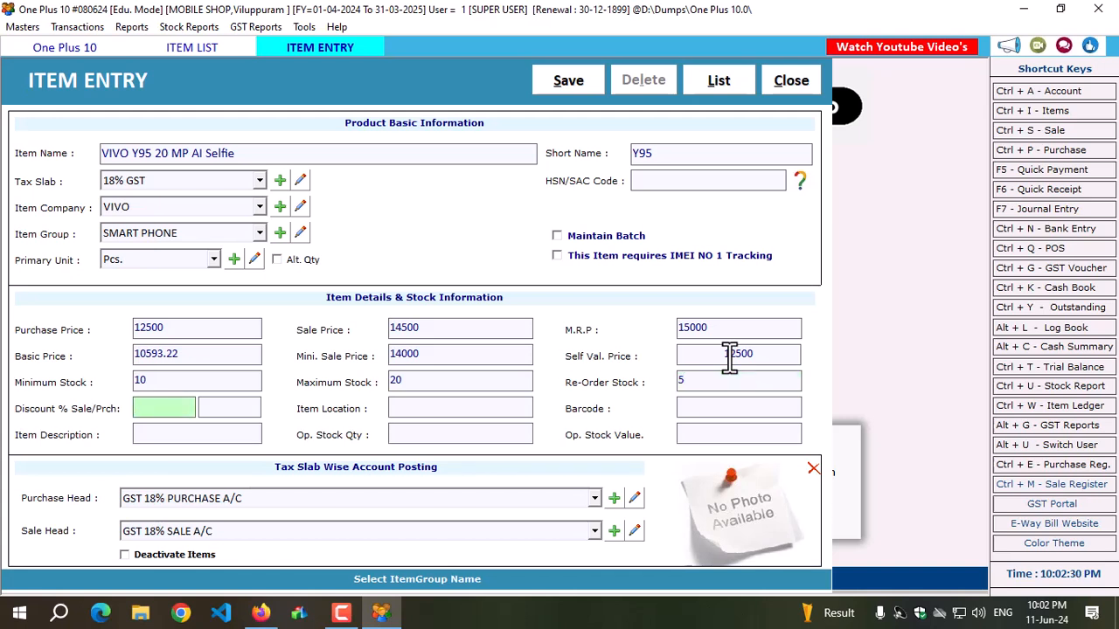
key(Return)
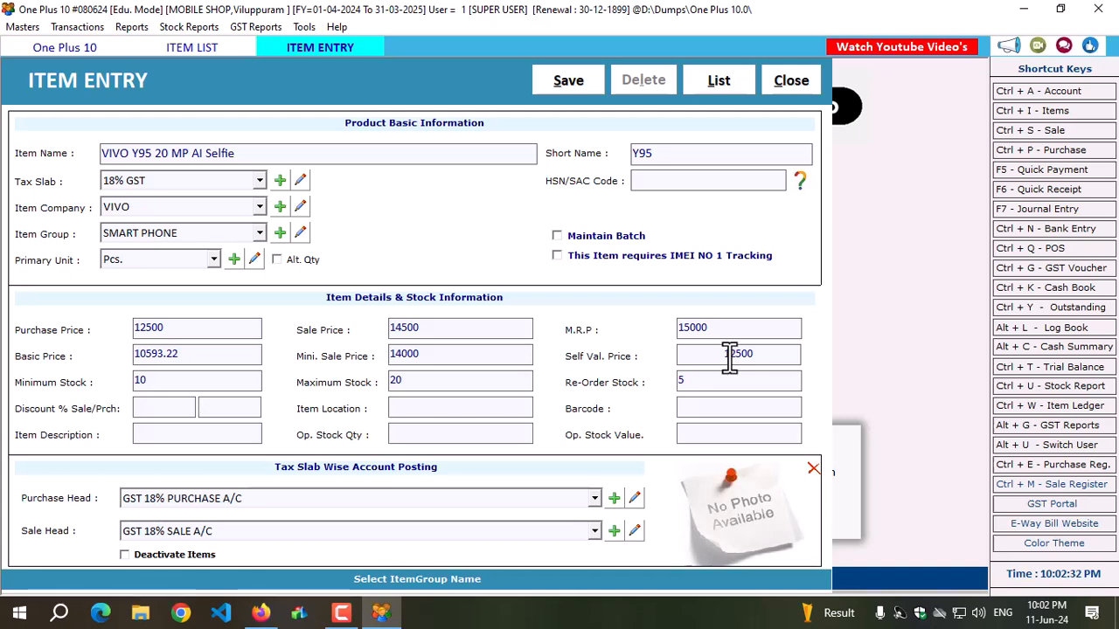
key(Return)
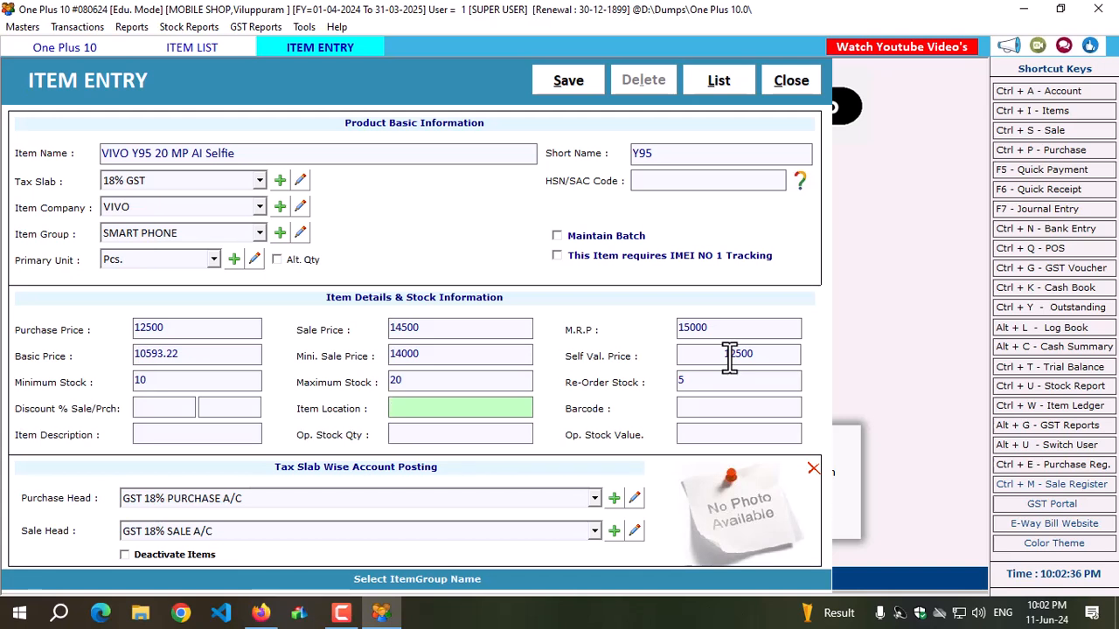
key(Return)
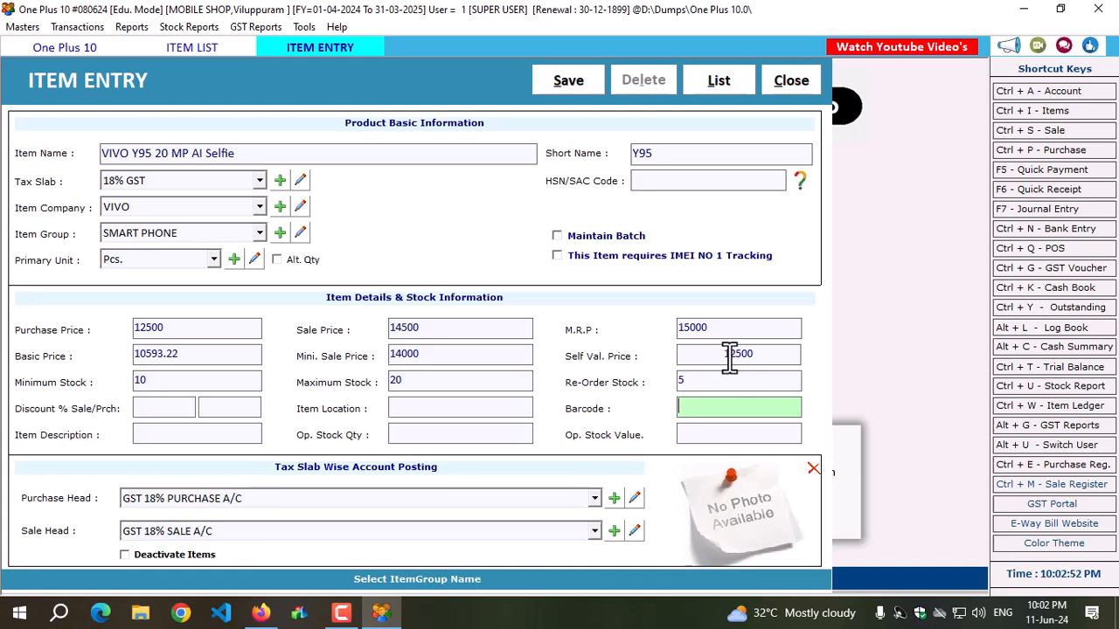
text(6935117811628)
key(Return)
key(Return)
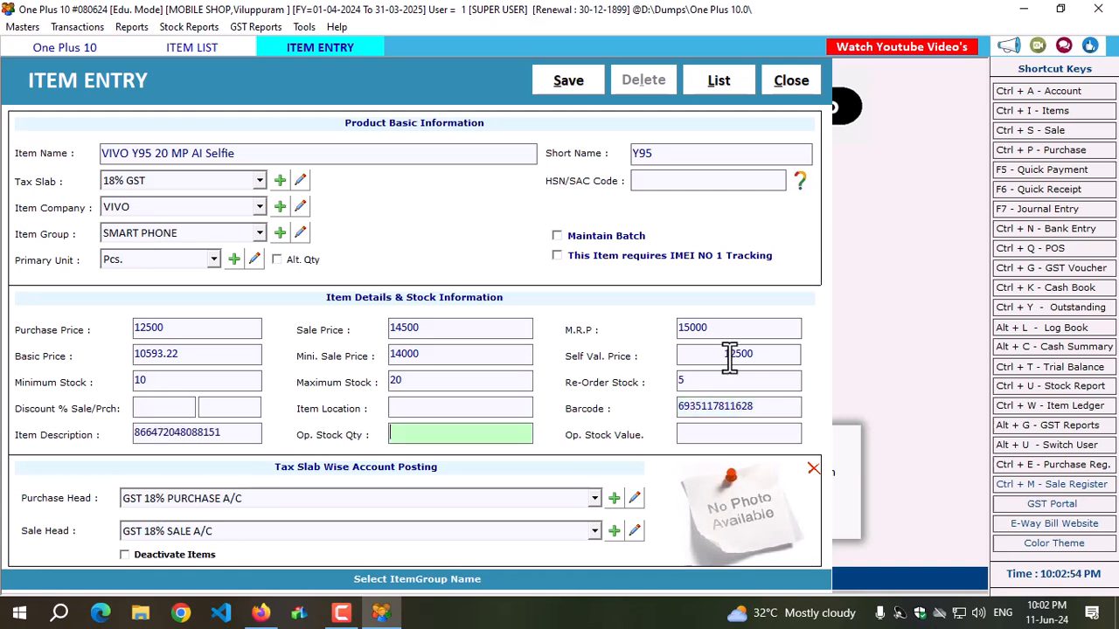
drag(243, 432, 137, 432)
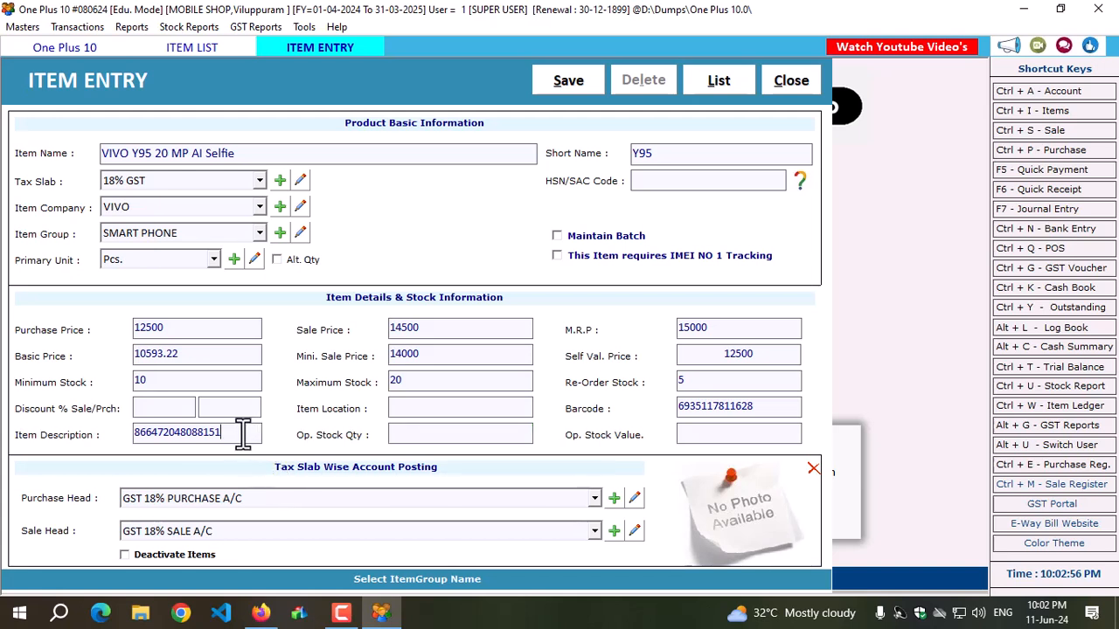
key(BackSpace)
Enter "4GB RAM, 64GB ROM" as the item description.
drag(753, 406, 668, 407)
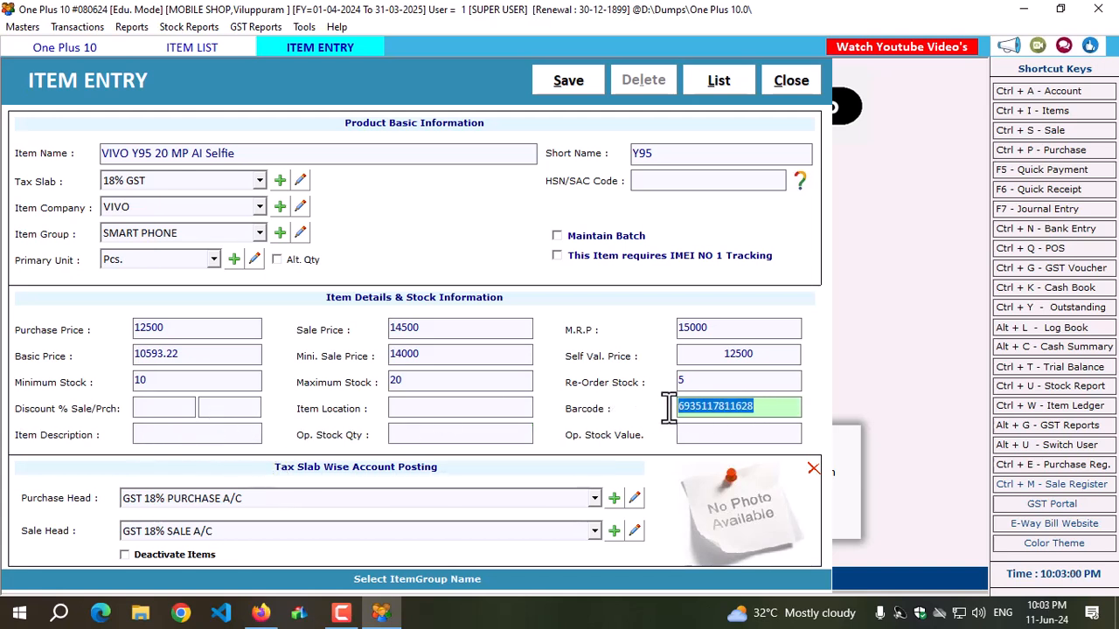
click(176, 435)
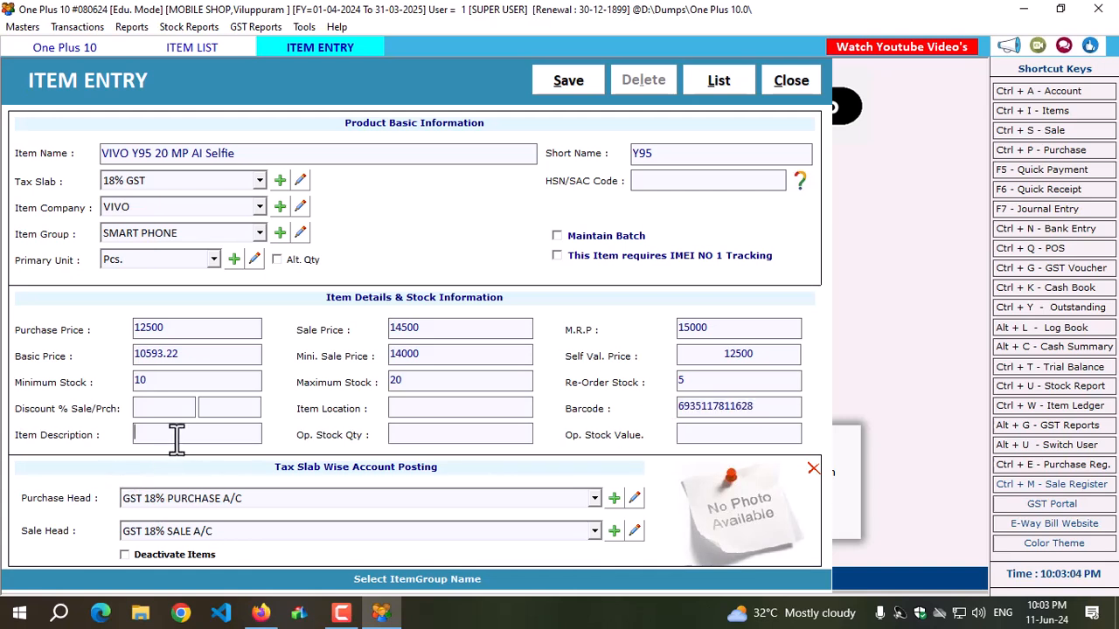
text(4GB )
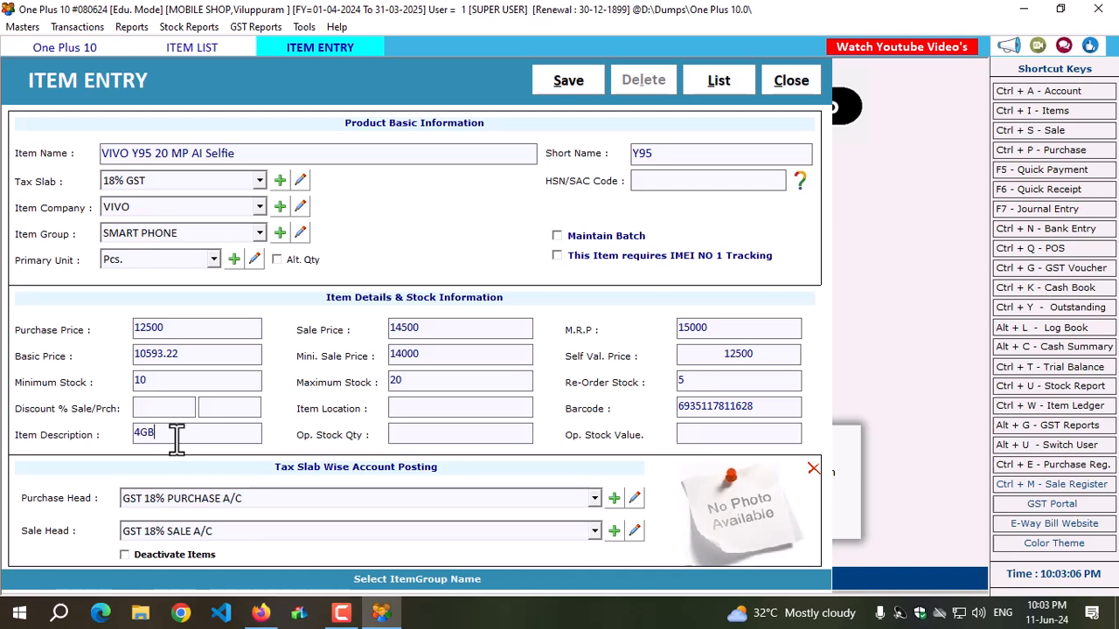
text(RAM, 64GB ROM)
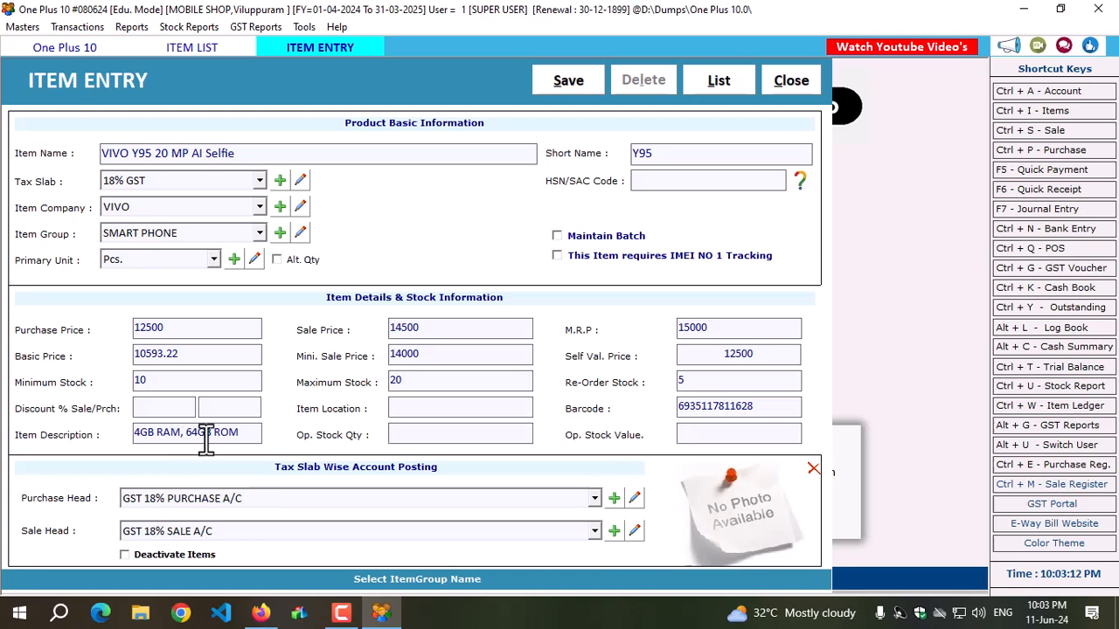
Set the item's opening stock quantity to 5 and let the opening stock value be calculated.
click(401, 431)
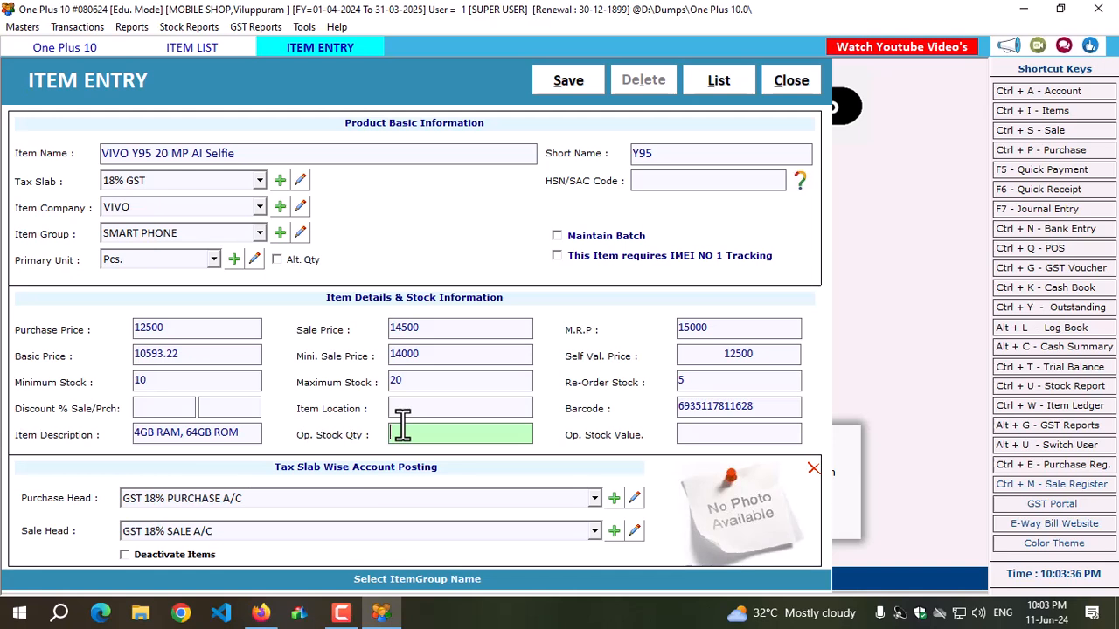
text(5)
key(Return)
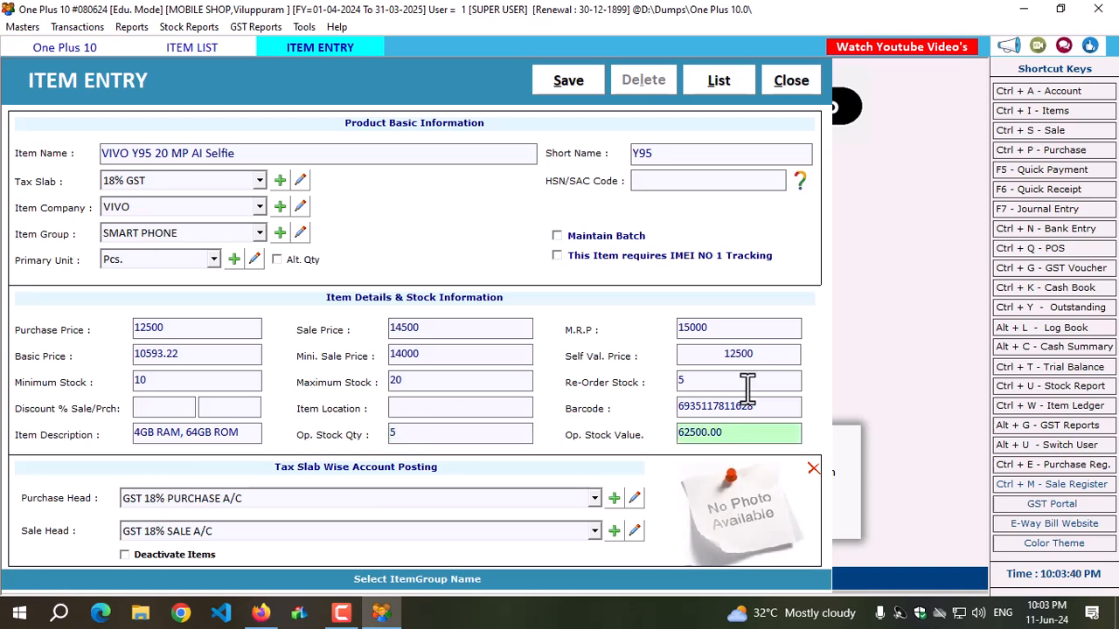
drag(752, 432, 625, 437)
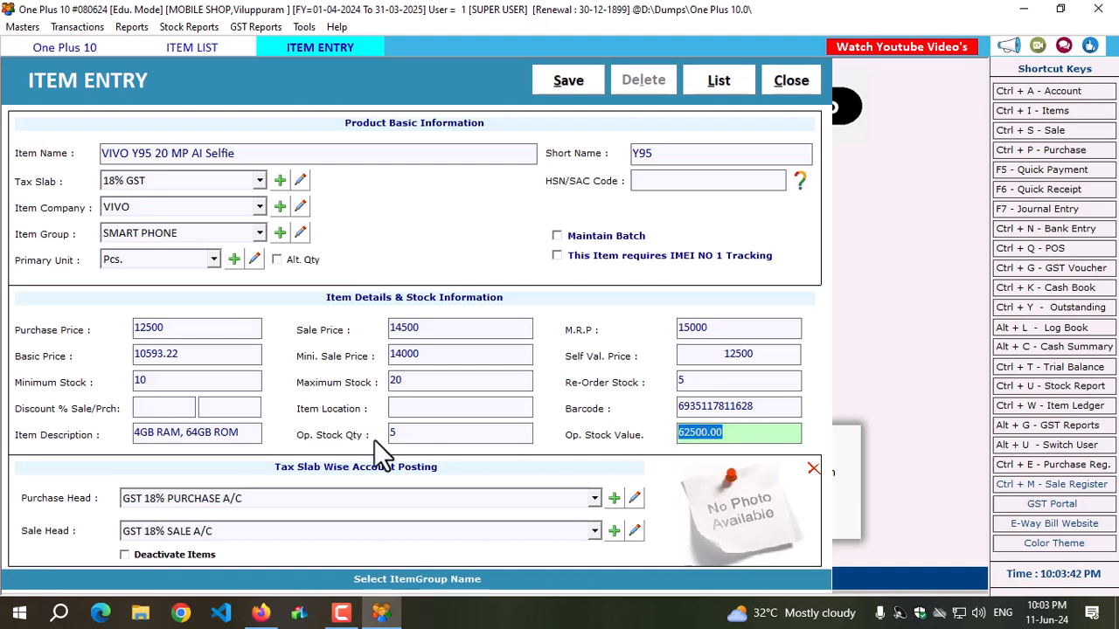
Save the new smartphone item and load the item list with the saved records.
click(558, 84)
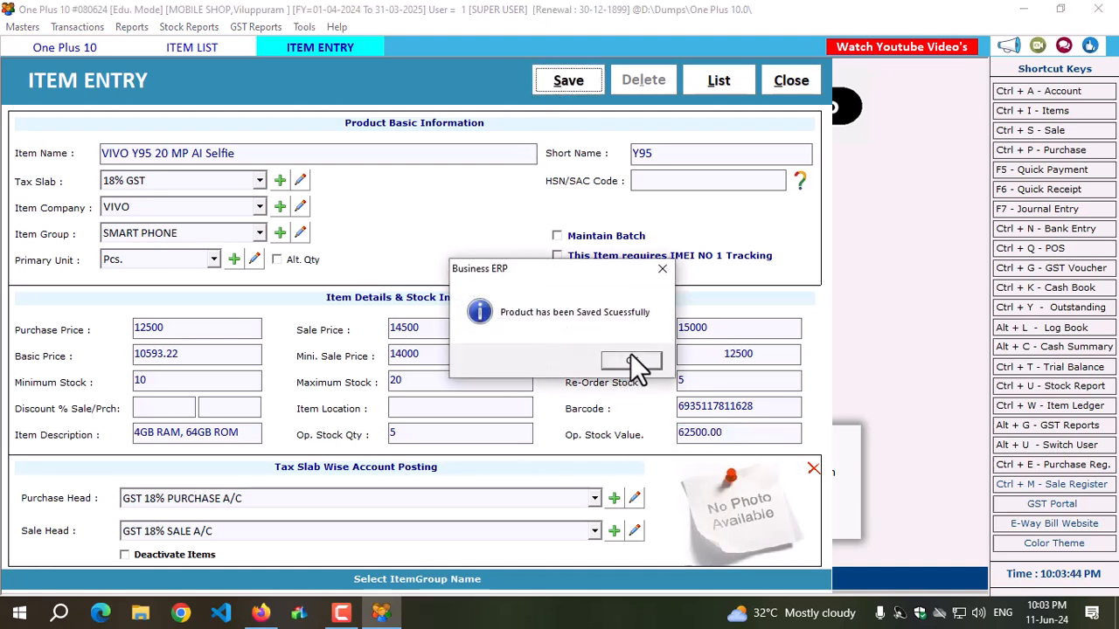
click(630, 362)
click(782, 83)
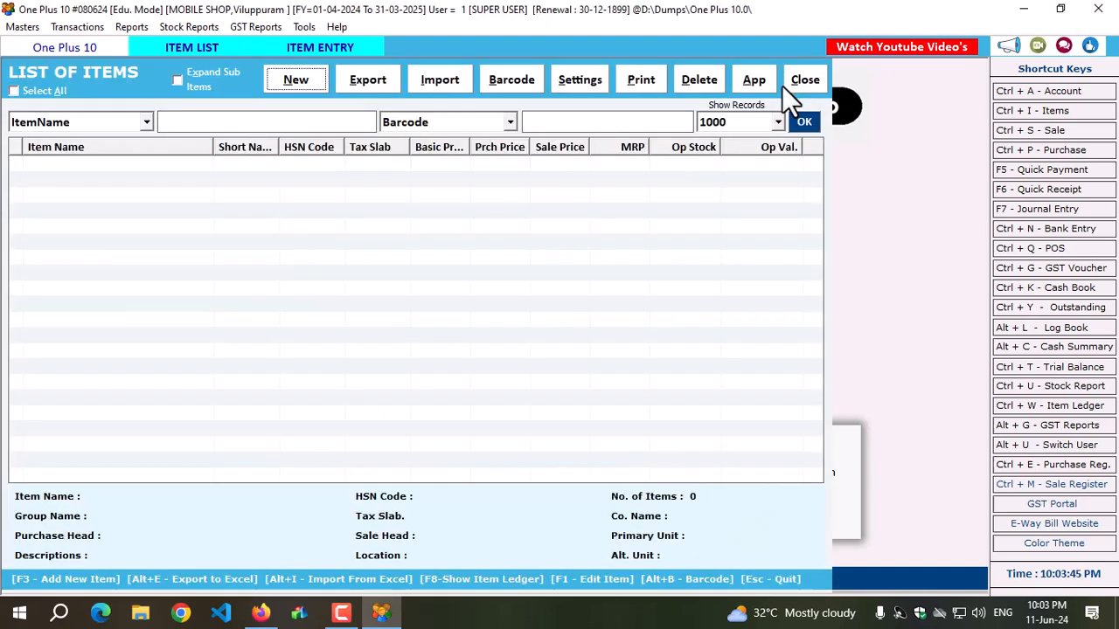
click(808, 128)
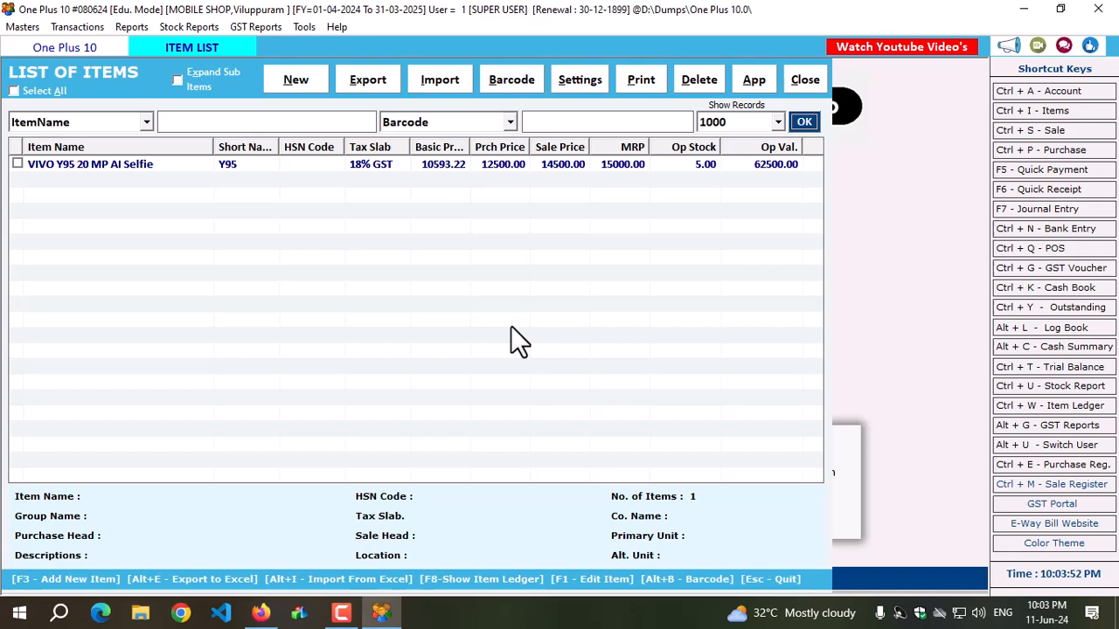
Reopen the VIVO Y95 20 MP AI Selfie item for editing and enable its IMEI NO 1 tracking.
click(81, 163)
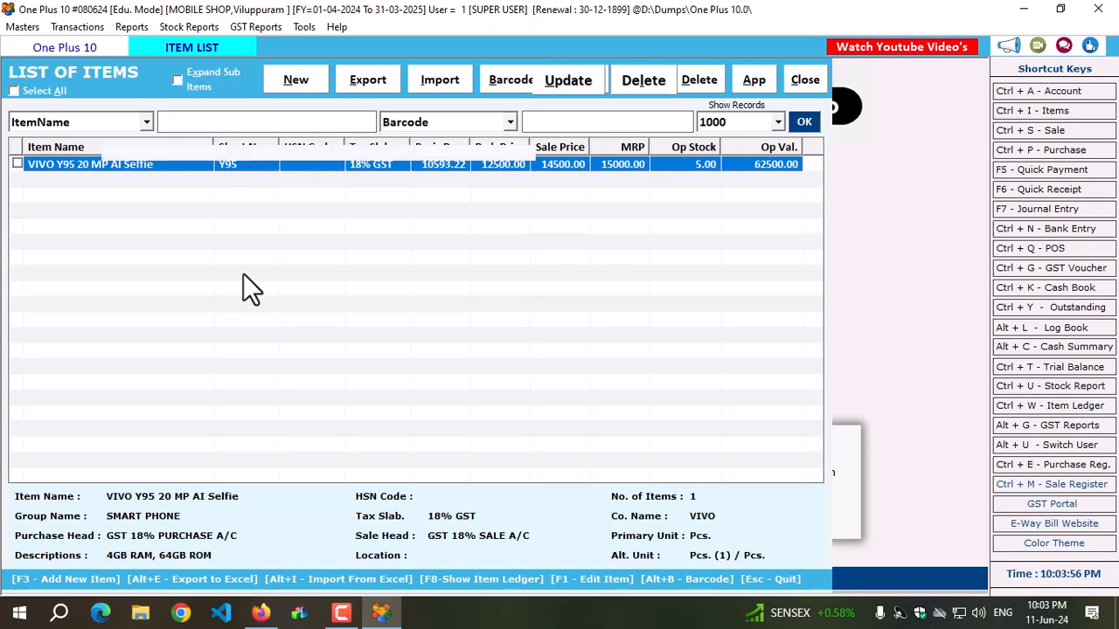
key(F1)
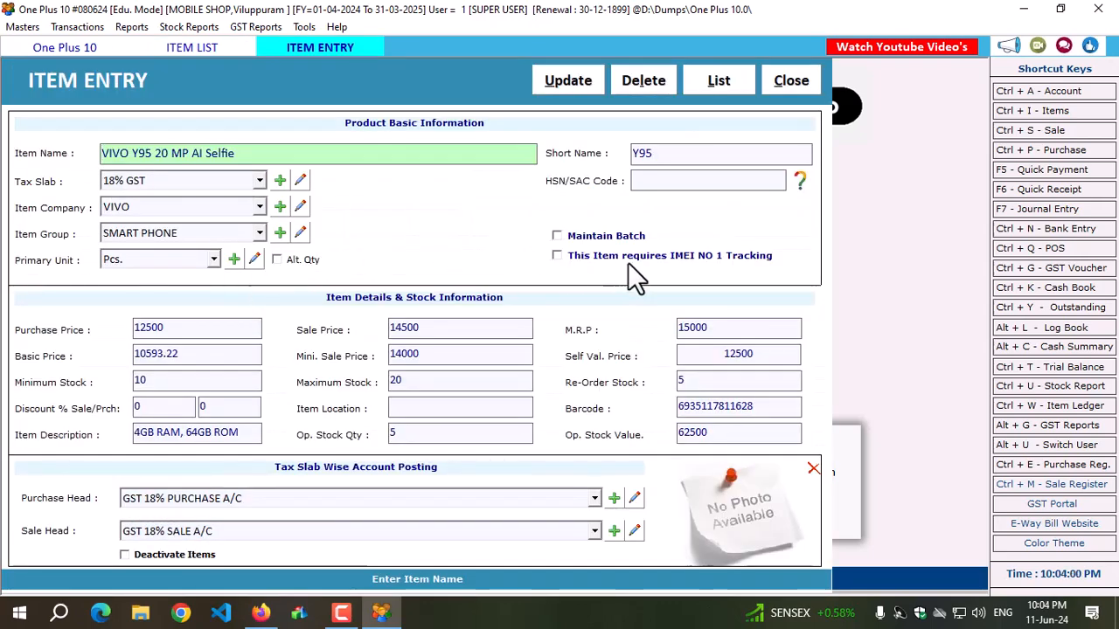
click(704, 259)
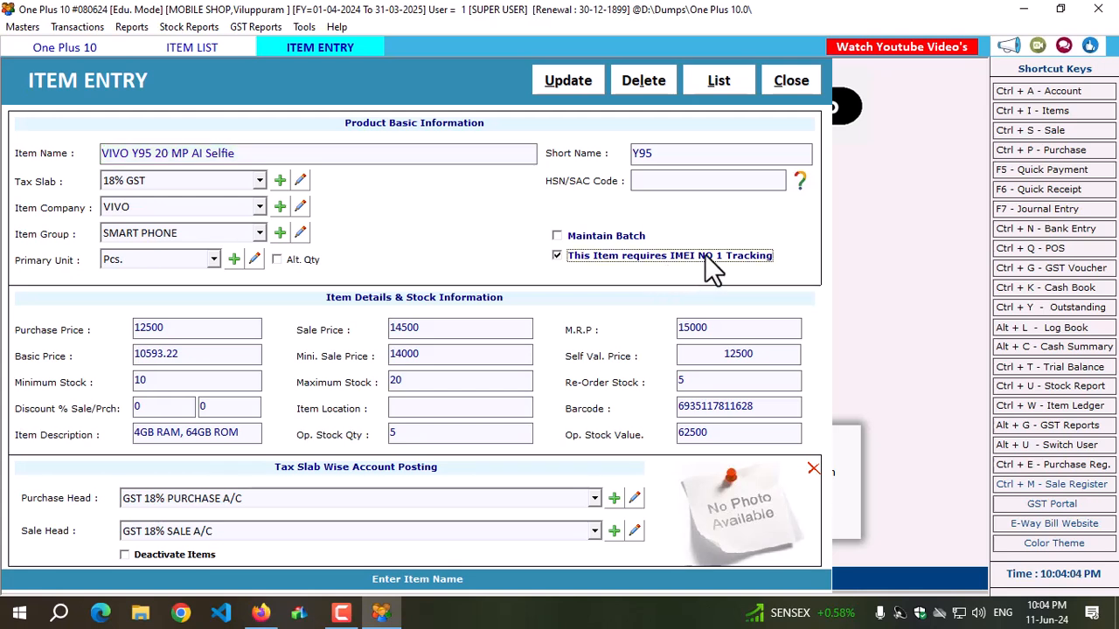
drag(263, 155, 35, 157)
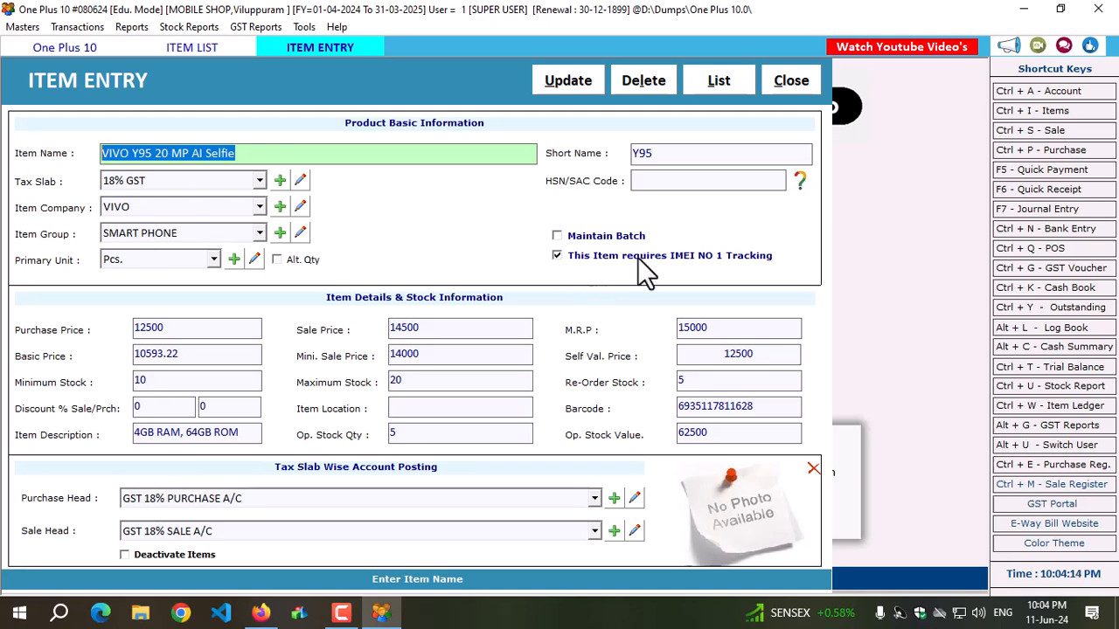
click(157, 155)
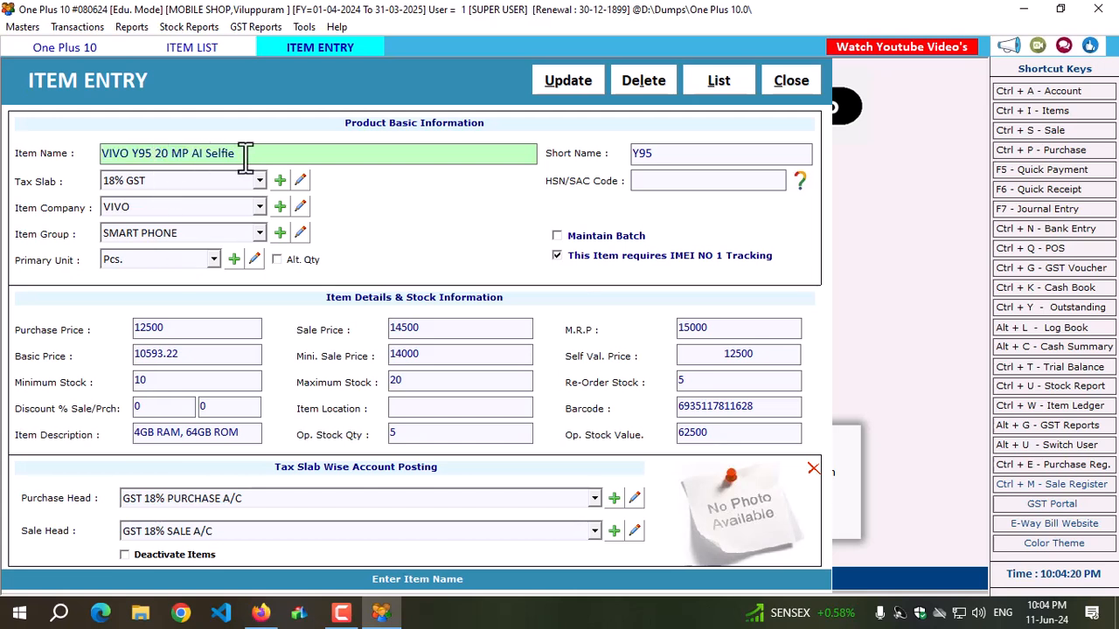
drag(253, 153, 33, 182)
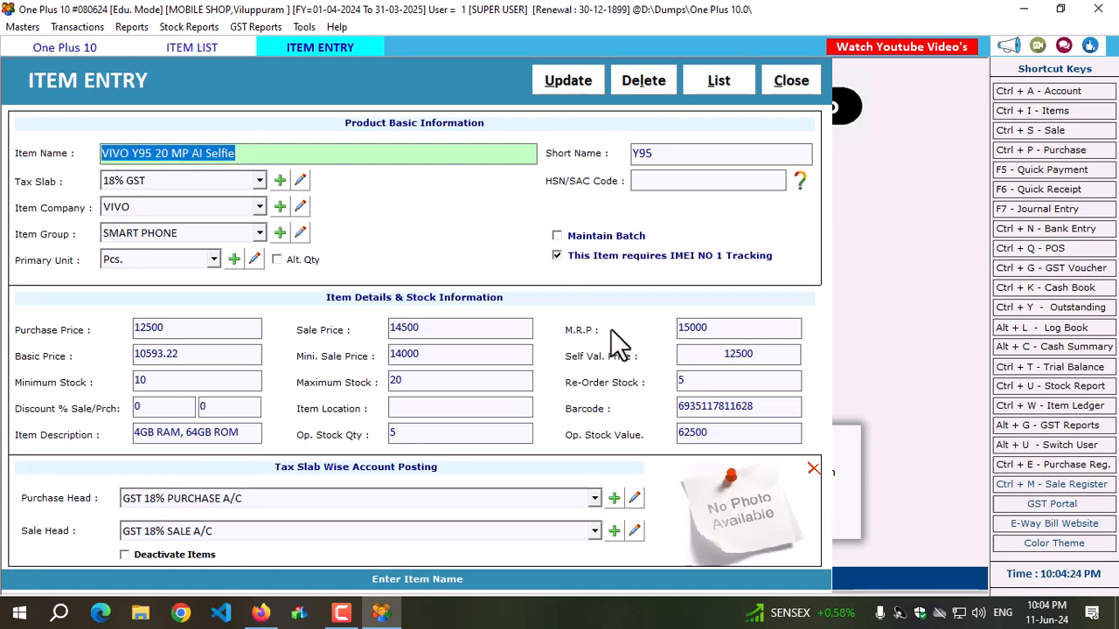
Turn on Maintain Batch for the item and name its first variant "4GB RAM , 64 GB ROM,".
click(556, 236)
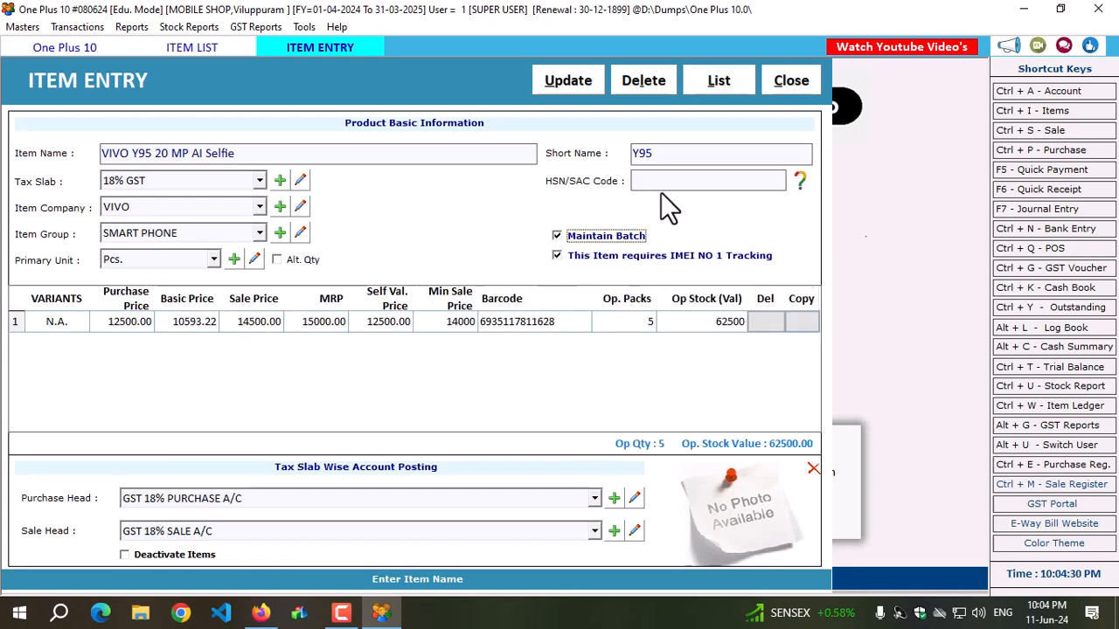
click(57, 322)
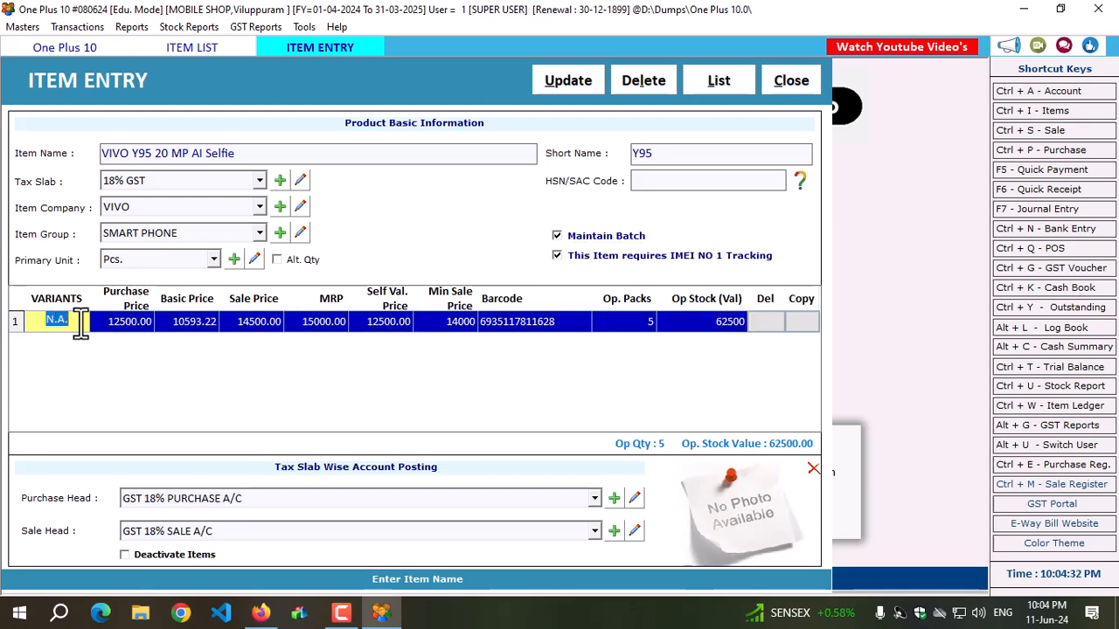
text(4GB)
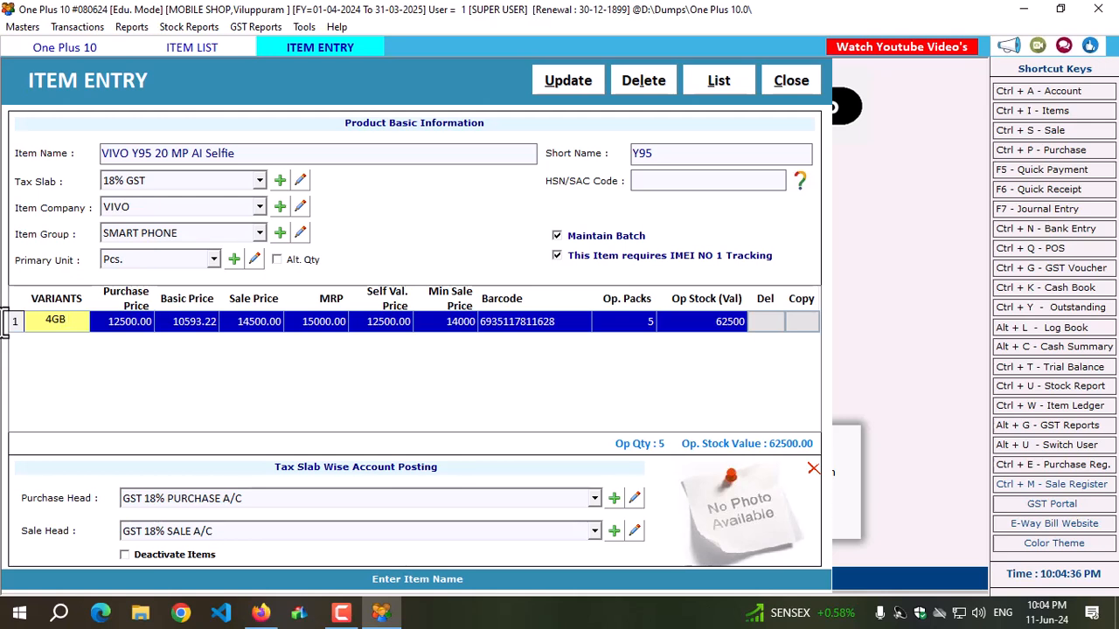
text( RAM )
text(,)
text( 8GB)
key(BackSpace)
key(BackSpace)
key(BackSpace)
text(64 GB ROM,)
click(102, 323)
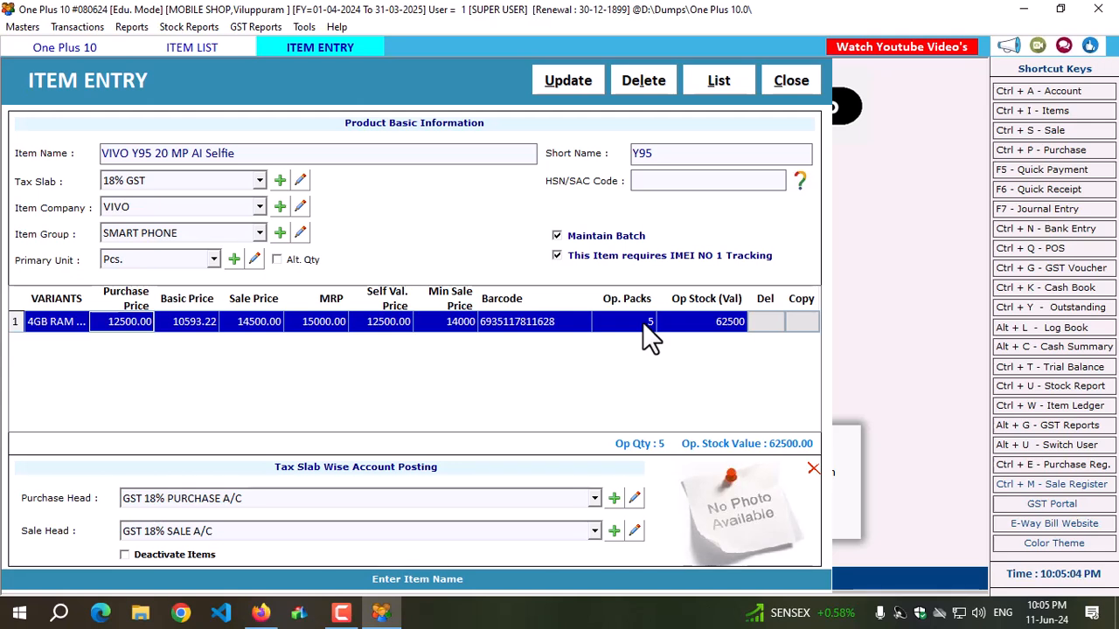
Duplicate the item's first variant row, with its prices, as a second variant row.
click(801, 322)
drag(166, 424, 603, 424)
click(234, 322)
drag(428, 423, 147, 448)
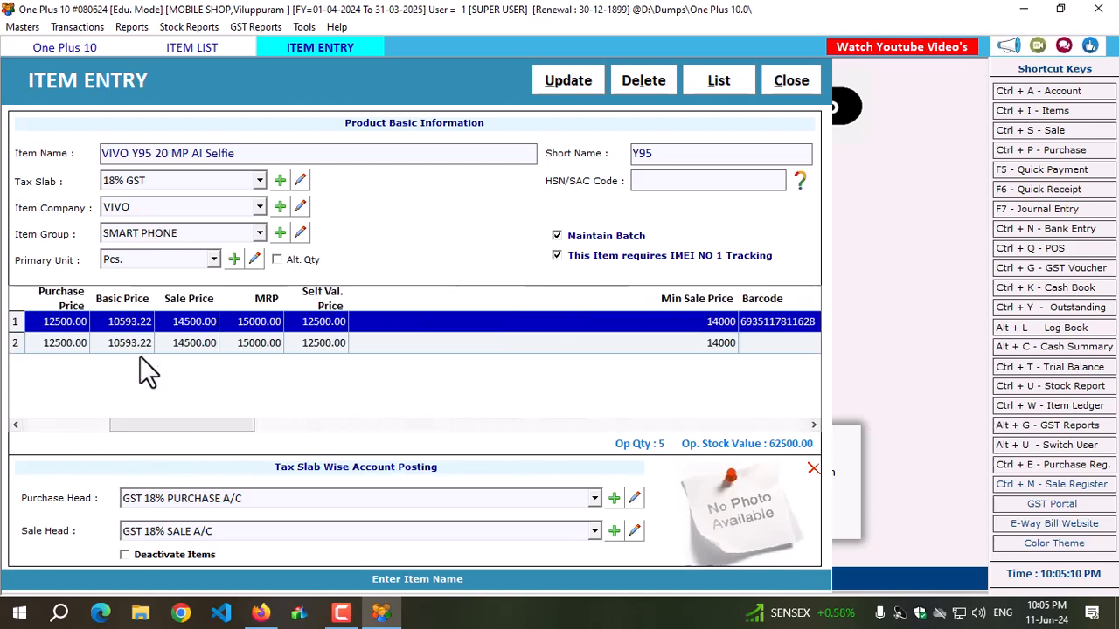
click(48, 426)
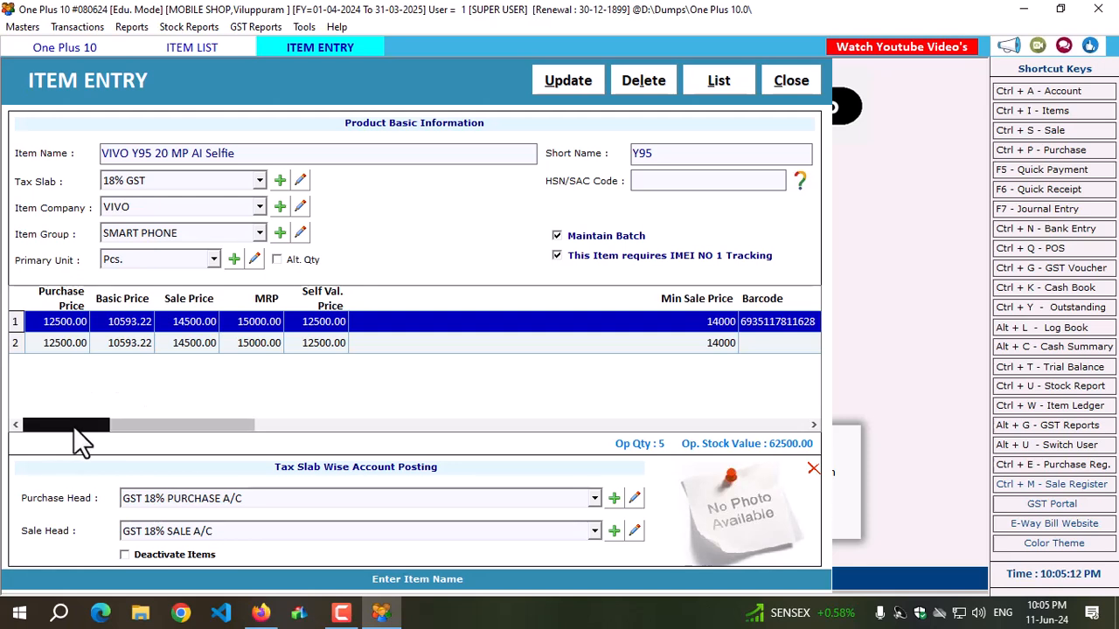
drag(152, 425, 9, 446)
Edit the second variant's name so it reads 8GB RAM with 128 GB ROM.
click(48, 343)
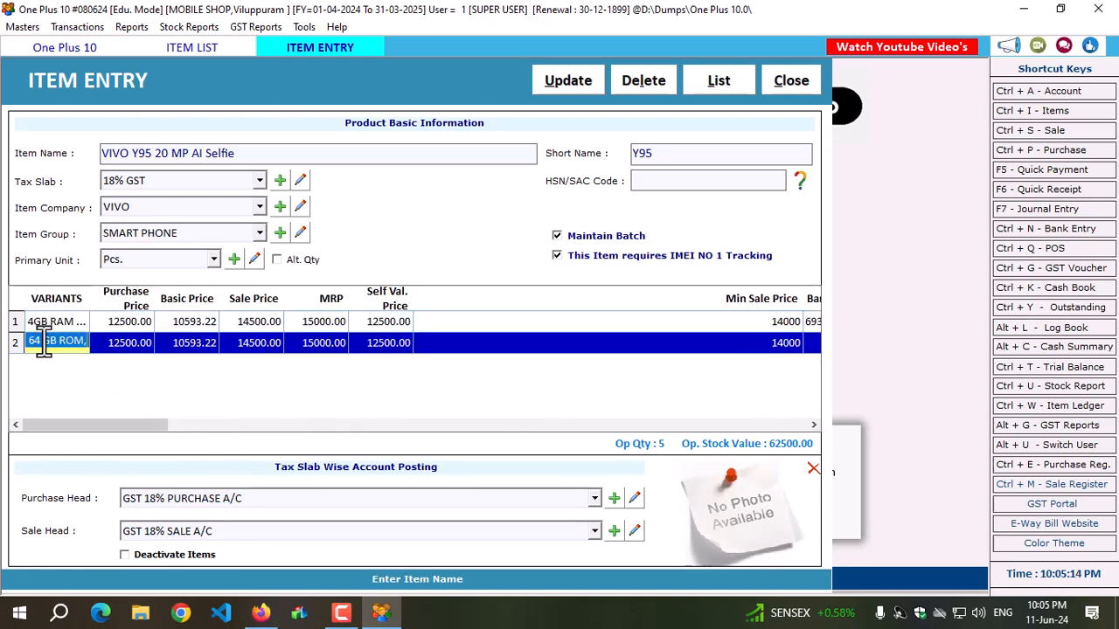
click(44, 343)
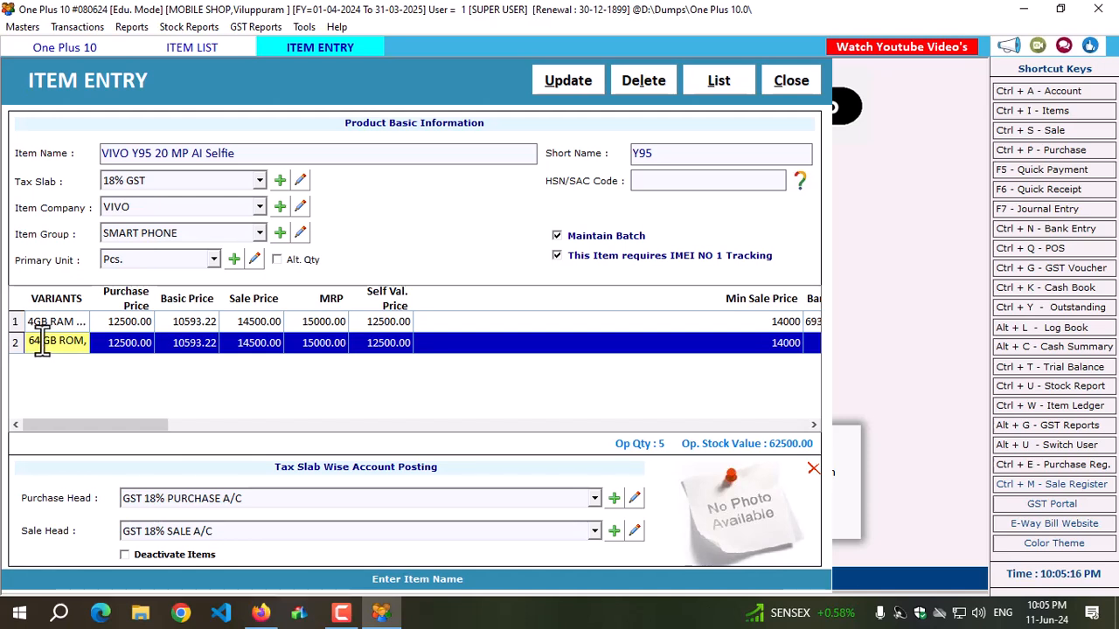
key(BackSpace)
key(BackSpace)
text(128)
key(Left)
key(Left)
key(Left)
key(Left)
key(Left)
key(Left)
key(Left)
key(Left)
key(Left)
key(Left)
key(Left)
key(Left)
key(Left)
key(Delete)
text(8)
Set the 8GB RAM variant's basic price to 11235 and its purchase price to 13500.
click(179, 341)
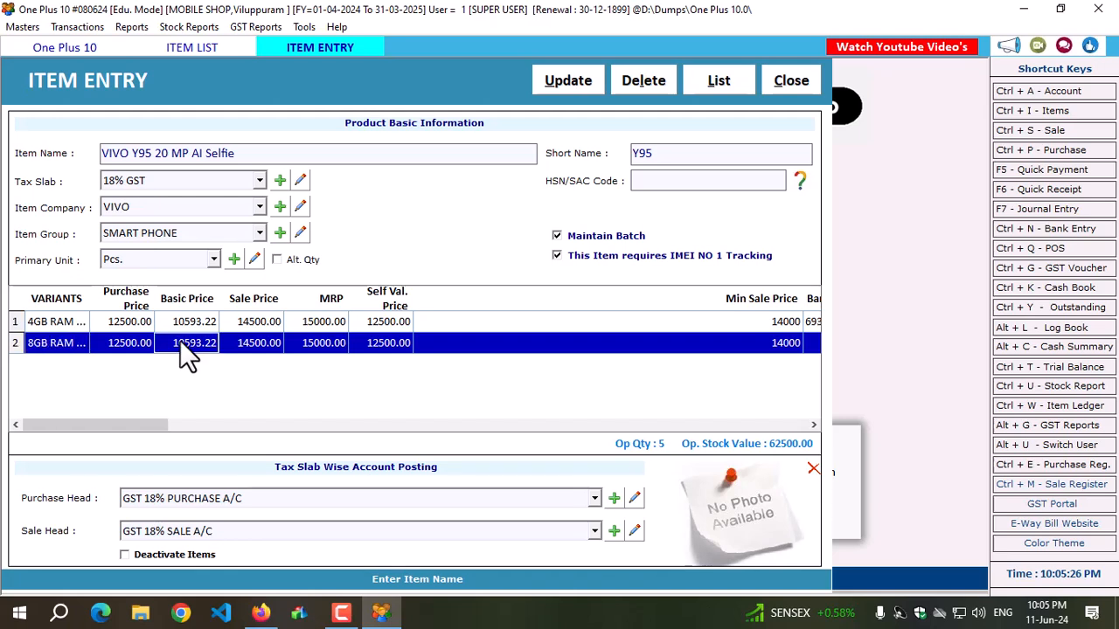
text(11235)
click(133, 345)
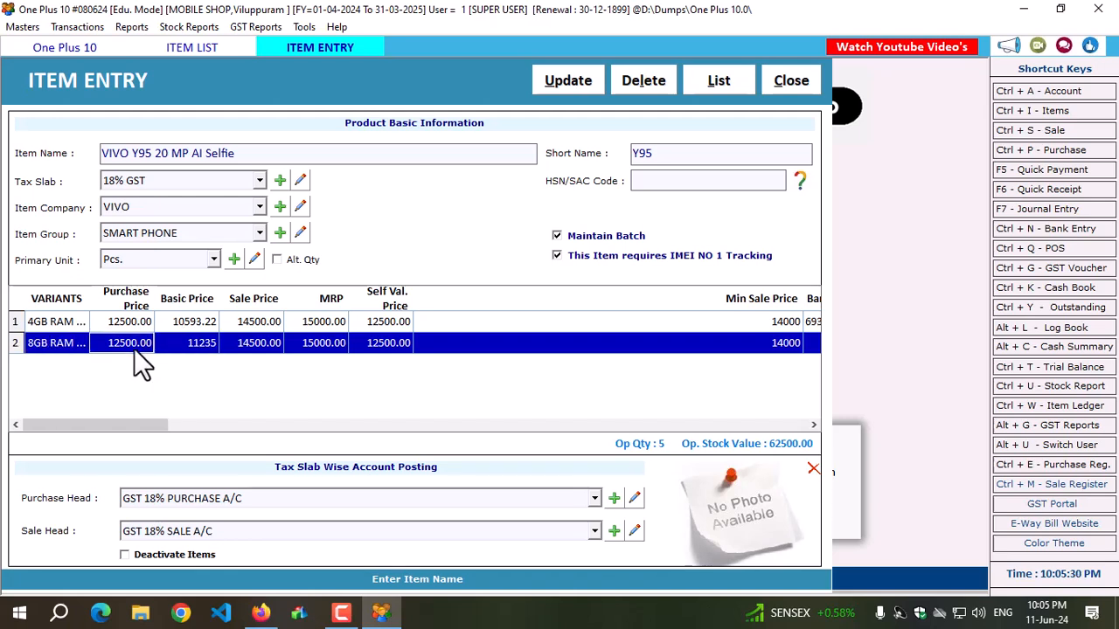
text(13500)
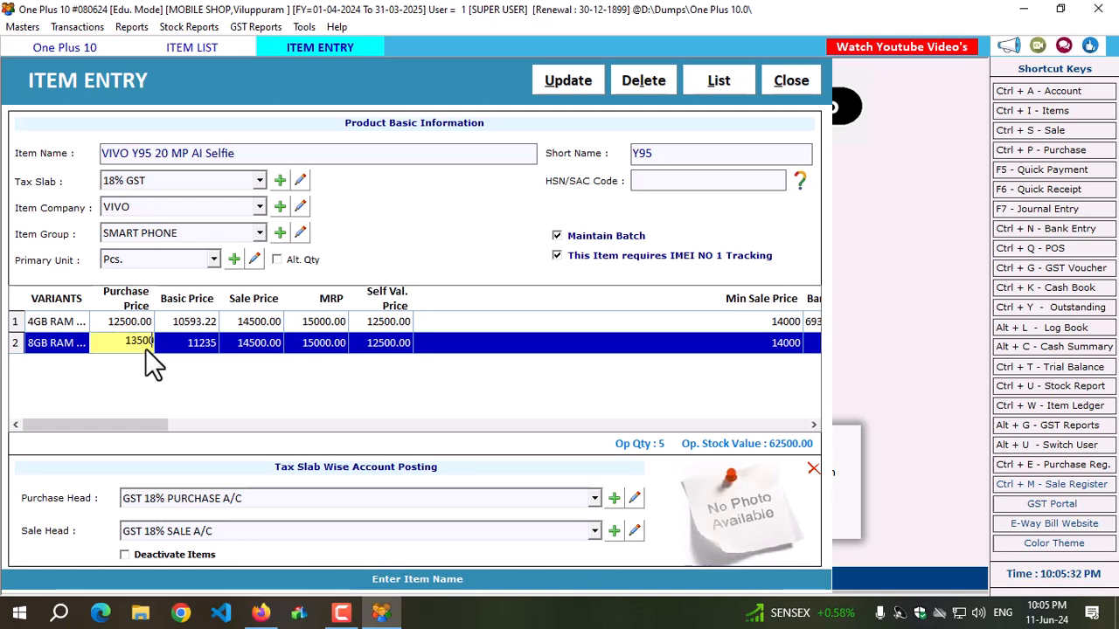
key(Return)
Set the 8GB RAM variant's sale price to 16500 and its MRP to 17500.
click(145, 348)
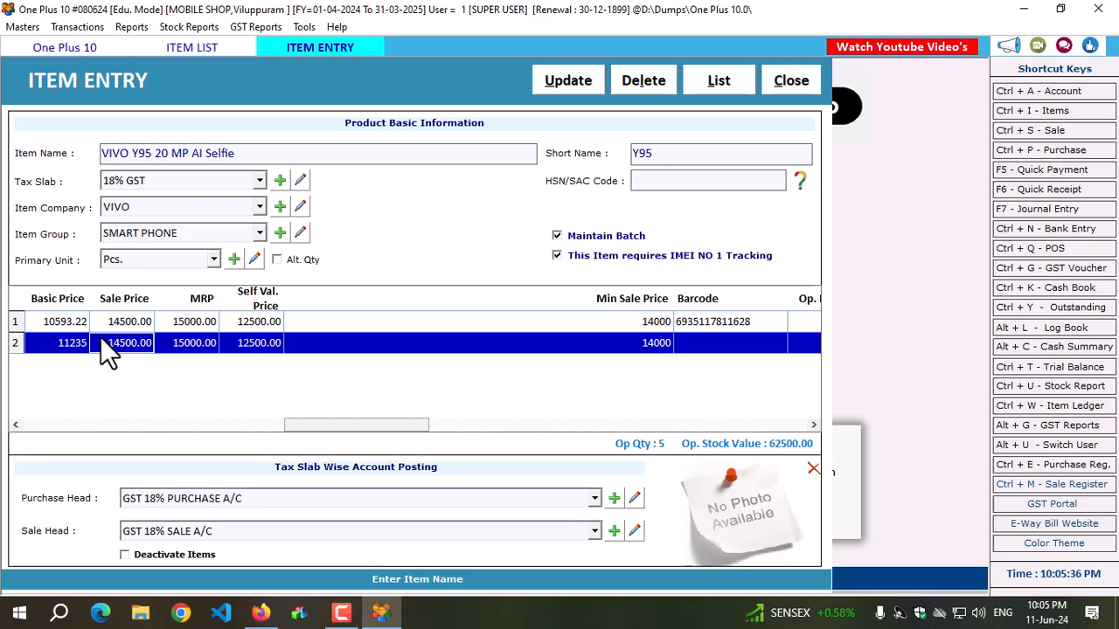
text(16500)
click(168, 342)
text(17500)
key(Return)
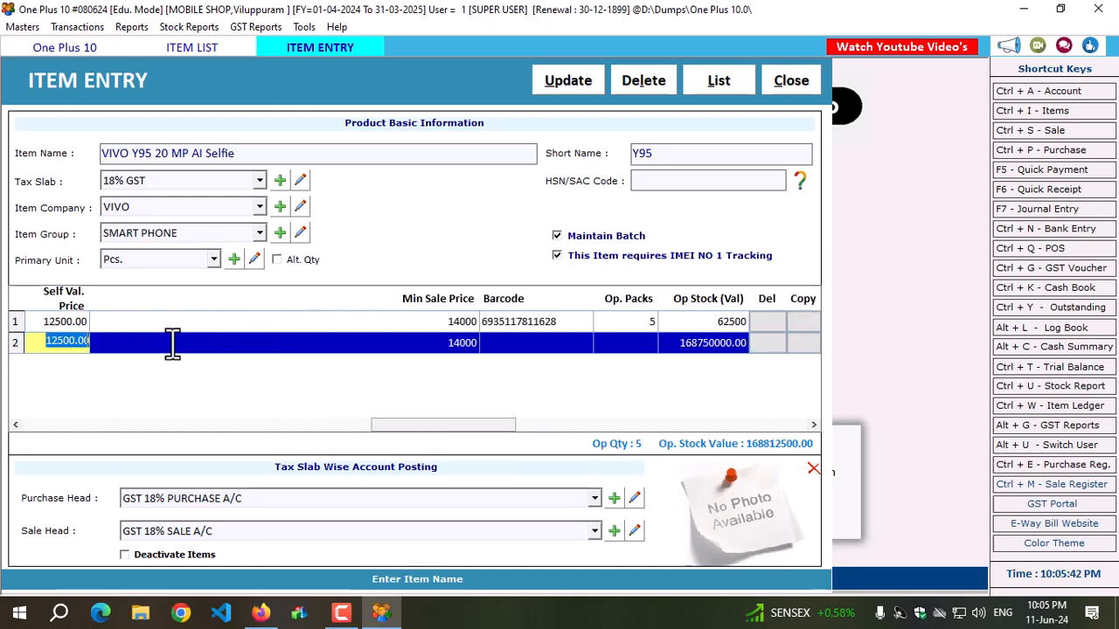
click(301, 423)
drag(301, 424, 56, 425)
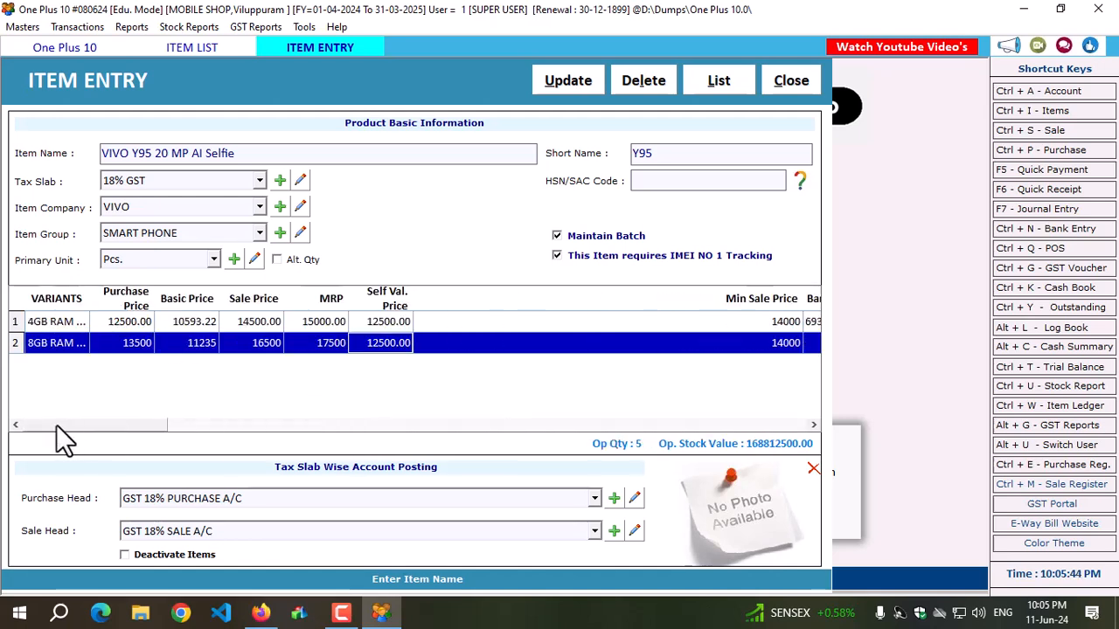
Update the item with its two variants, leave the item entry and reload the item list.
click(154, 153)
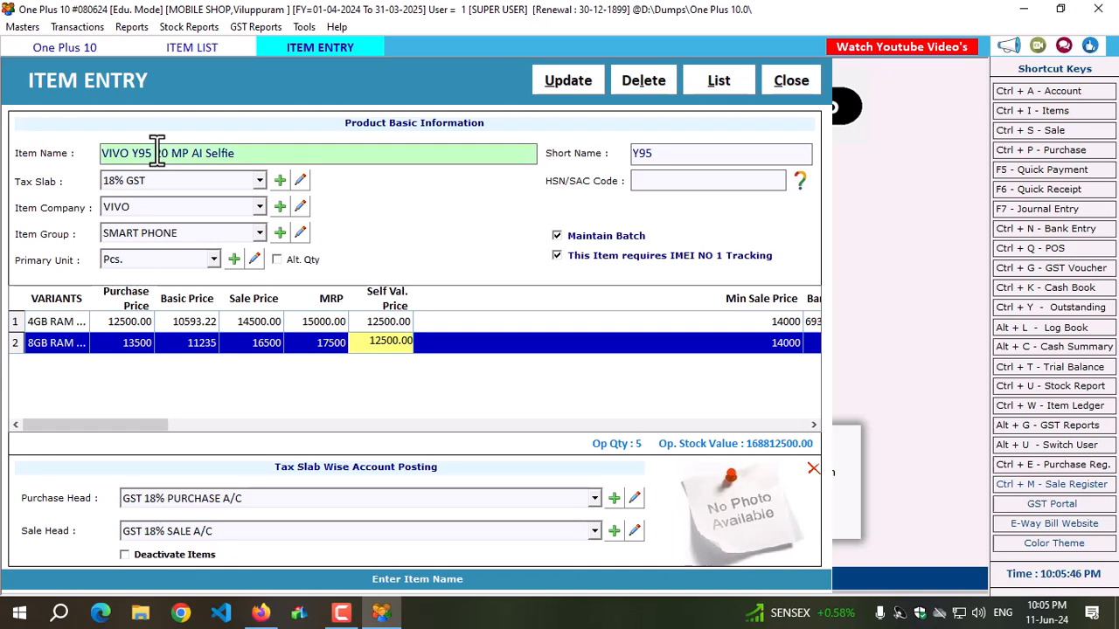
click(557, 83)
click(612, 360)
click(790, 83)
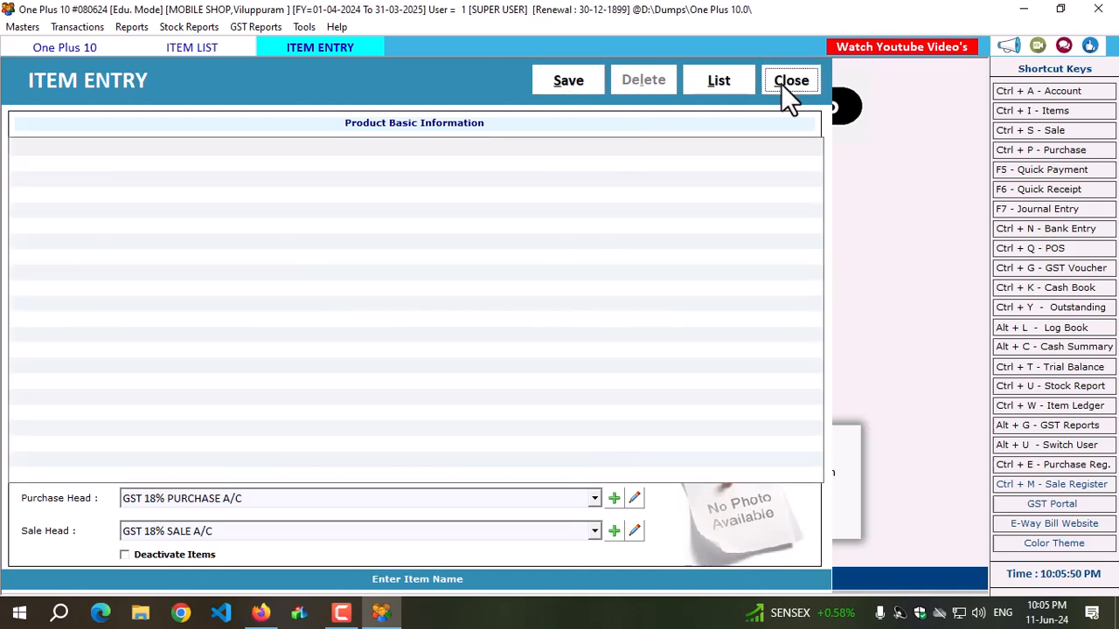
click(806, 124)
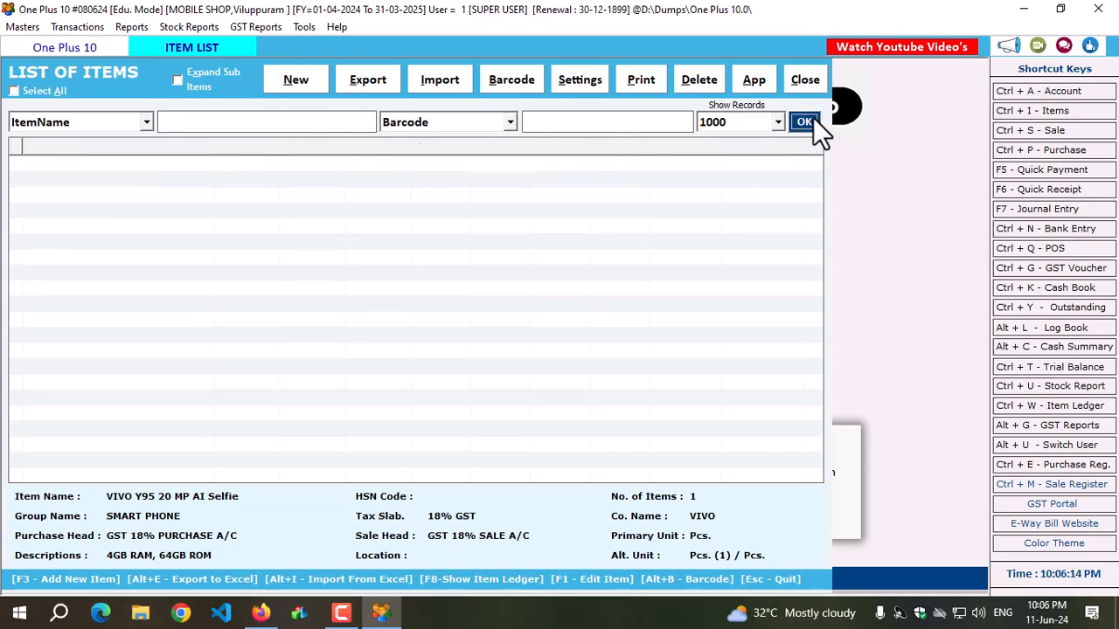
Expand the sub items in the item list to compare the two variants' prices and stock, and collapse them again.
click(178, 79)
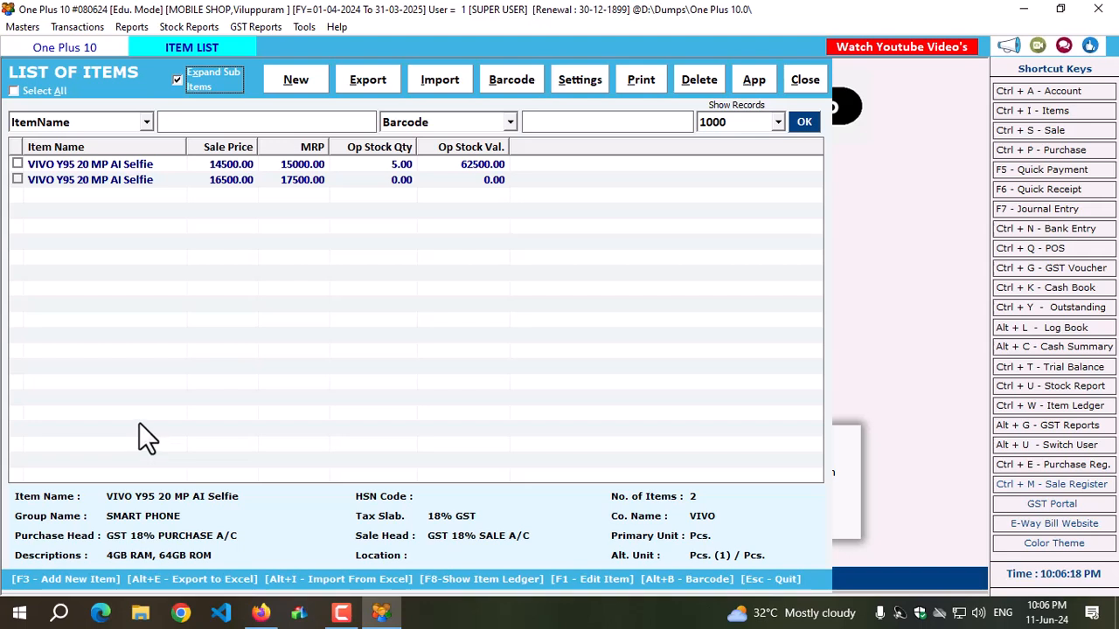
click(229, 180)
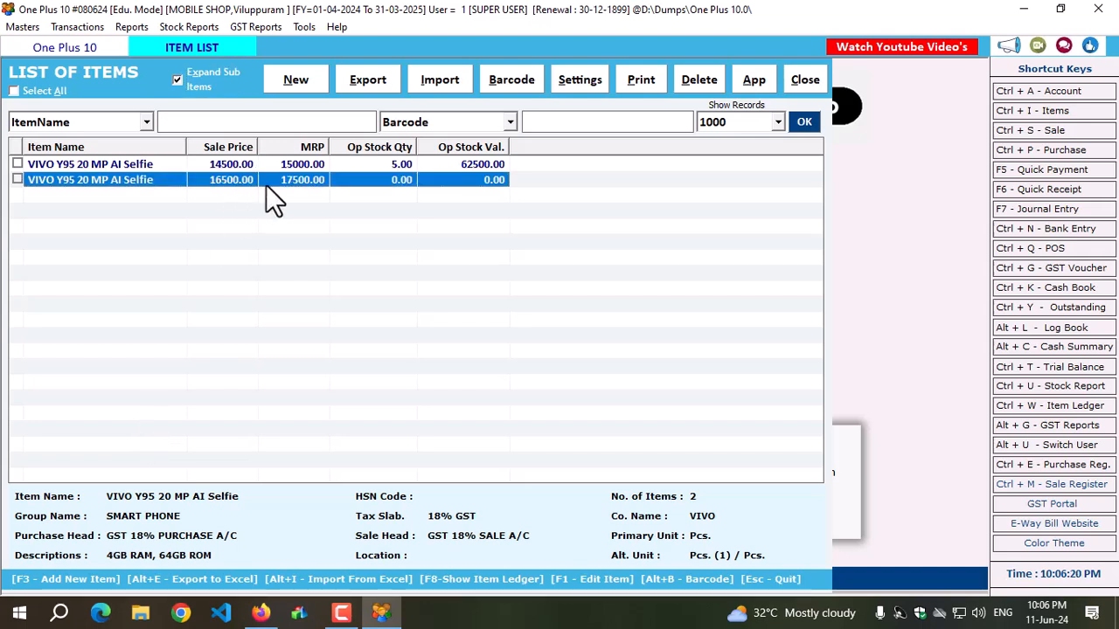
click(299, 164)
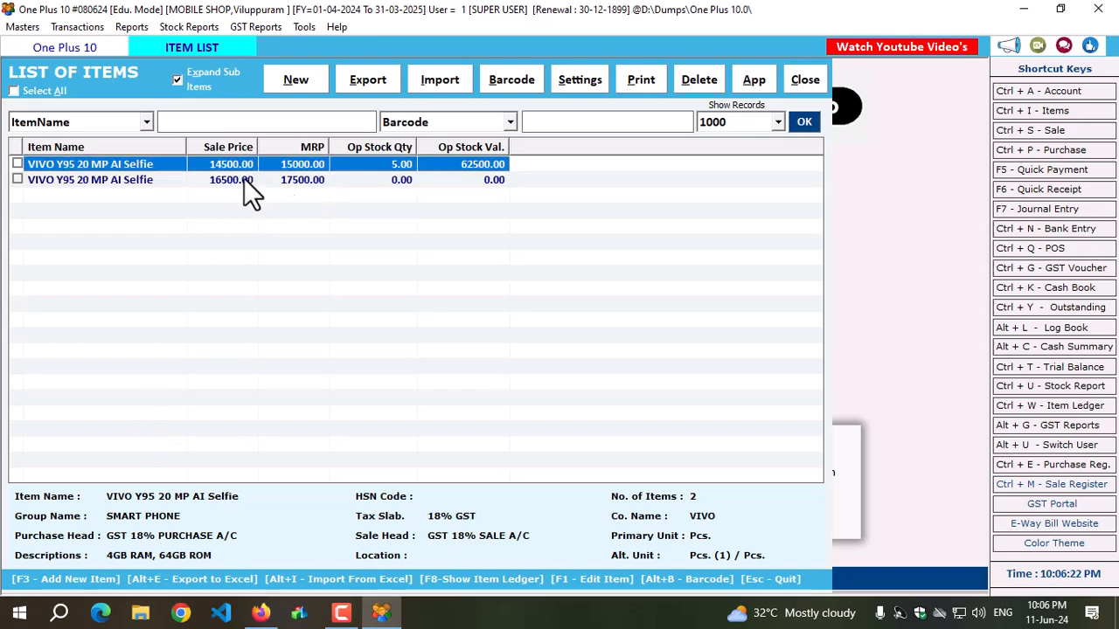
click(243, 179)
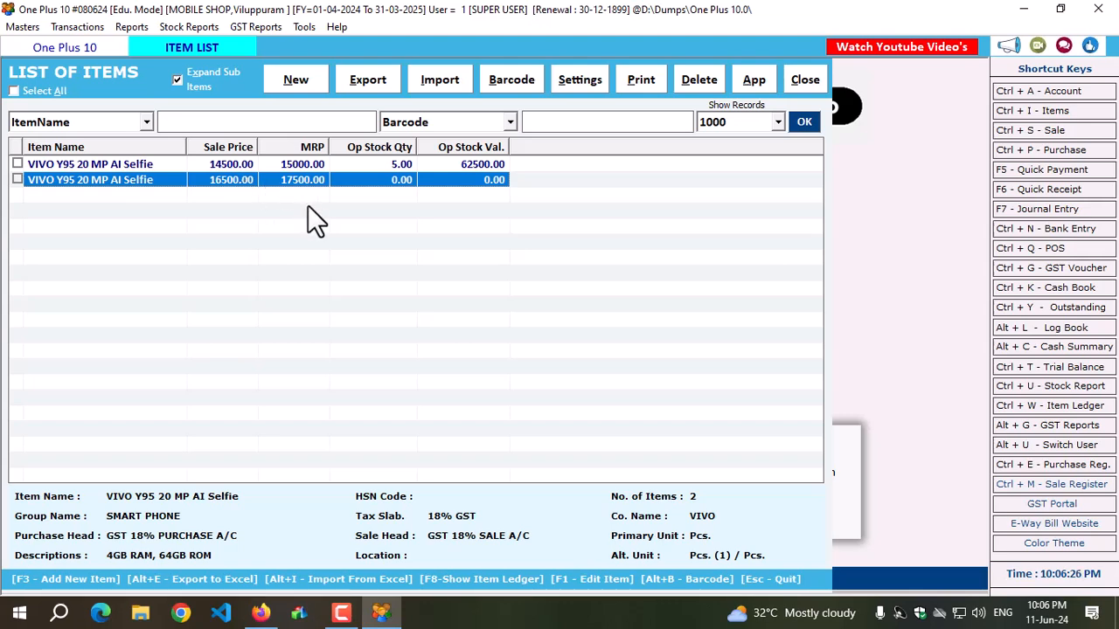
click(177, 77)
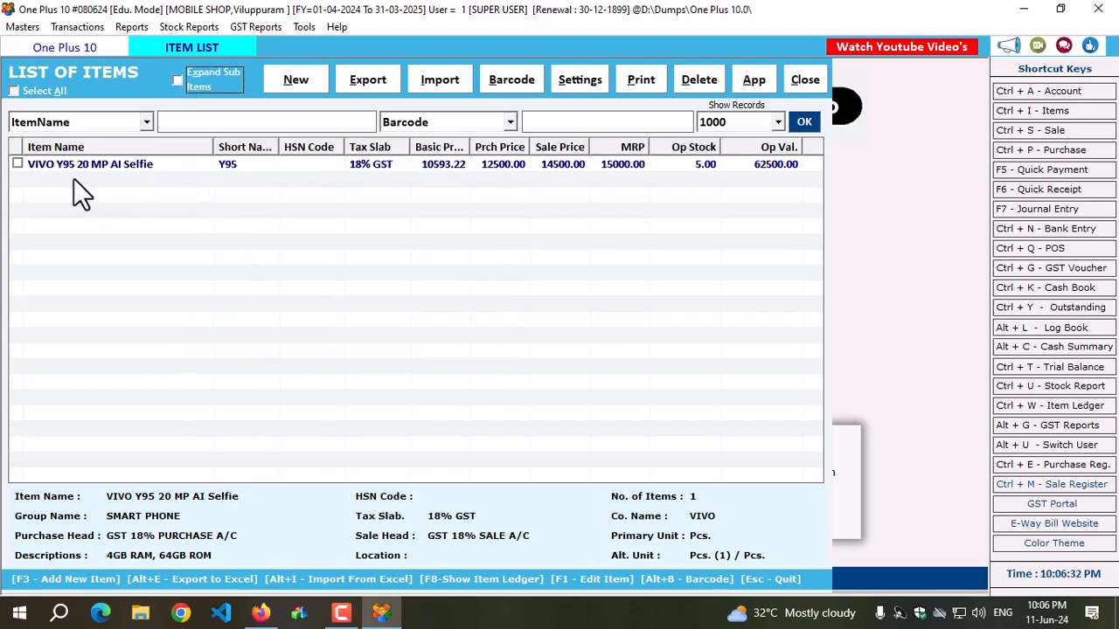
Export all items with their opening stock to Excel and review the variants' price cells in the exported workbook.
click(17, 163)
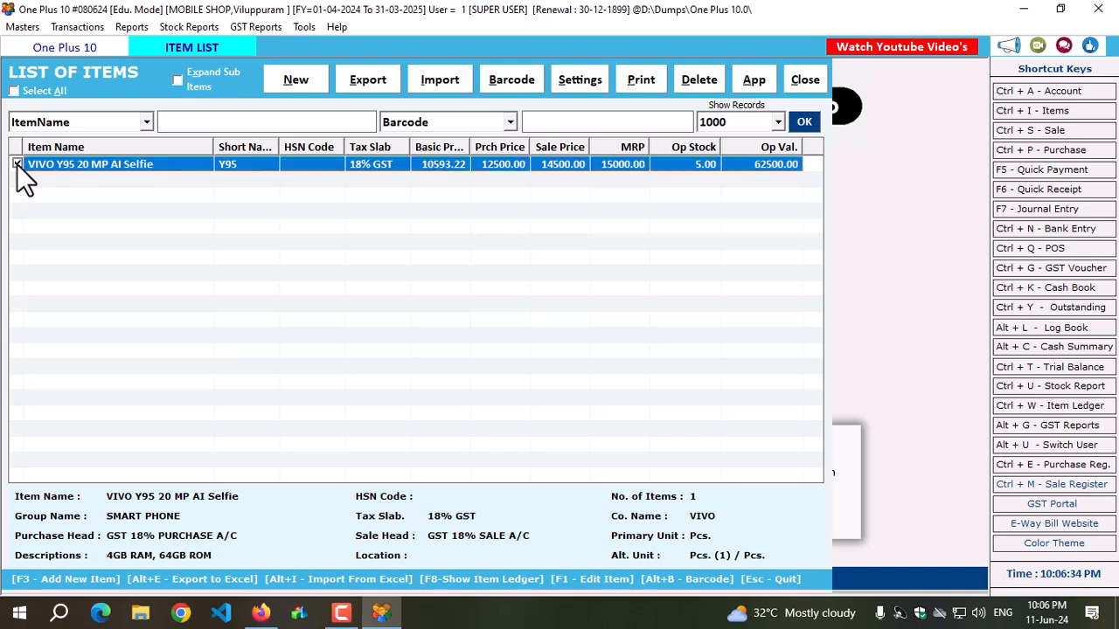
click(372, 80)
click(416, 355)
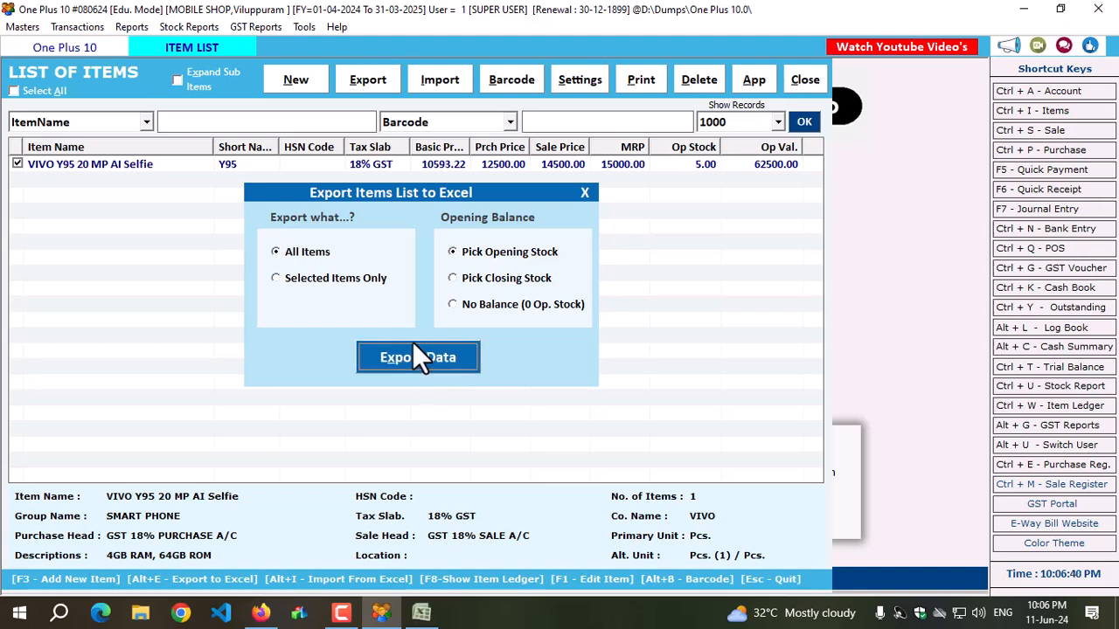
click(421, 616)
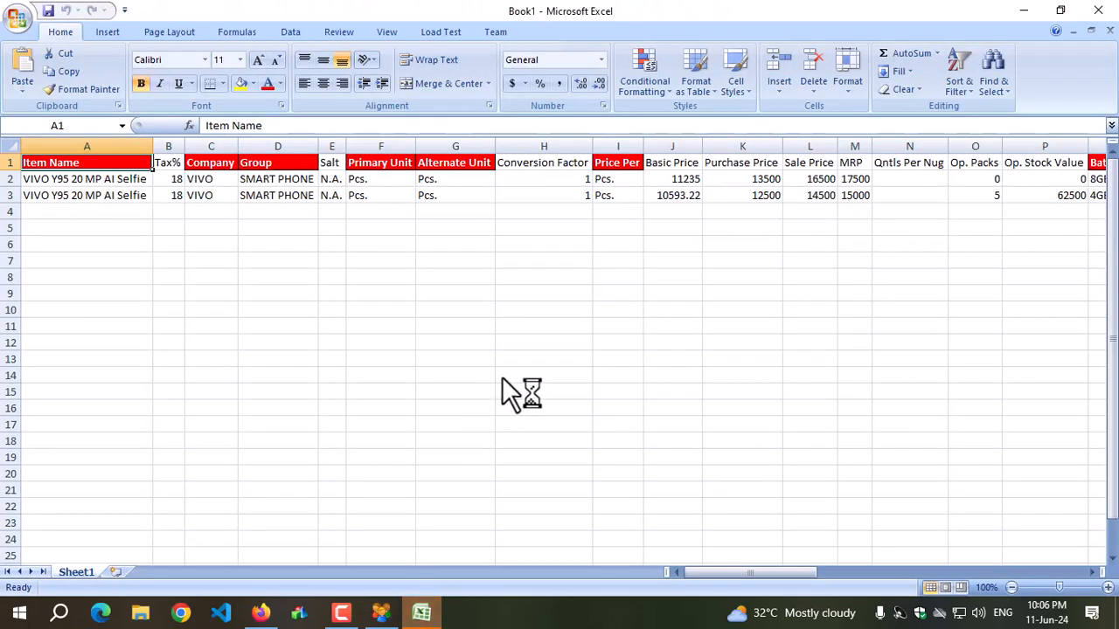
click(130, 215)
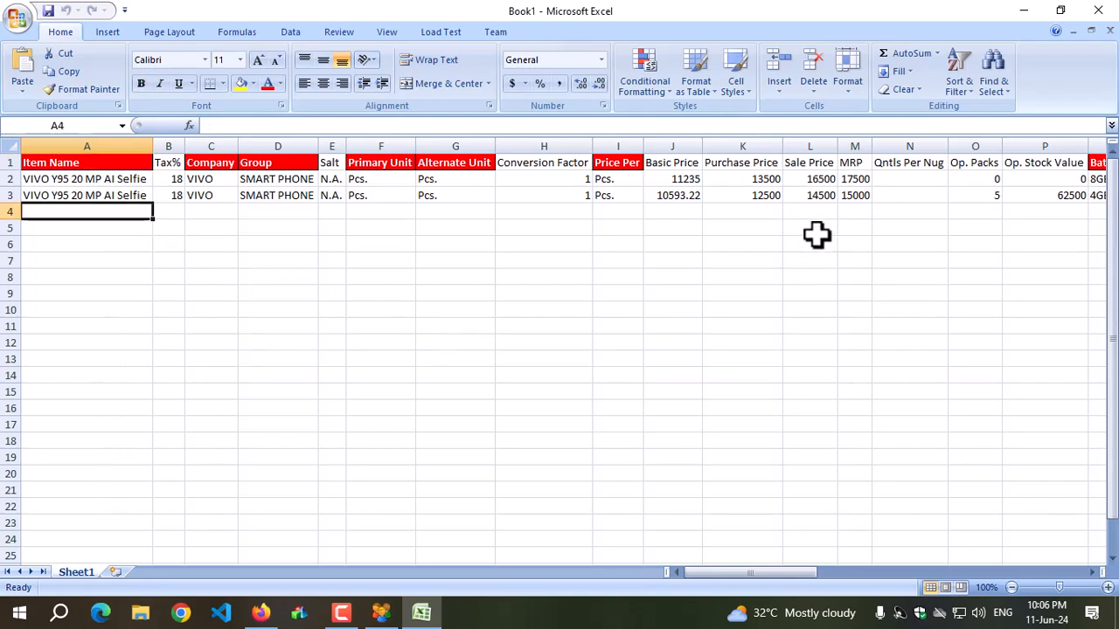
click(749, 179)
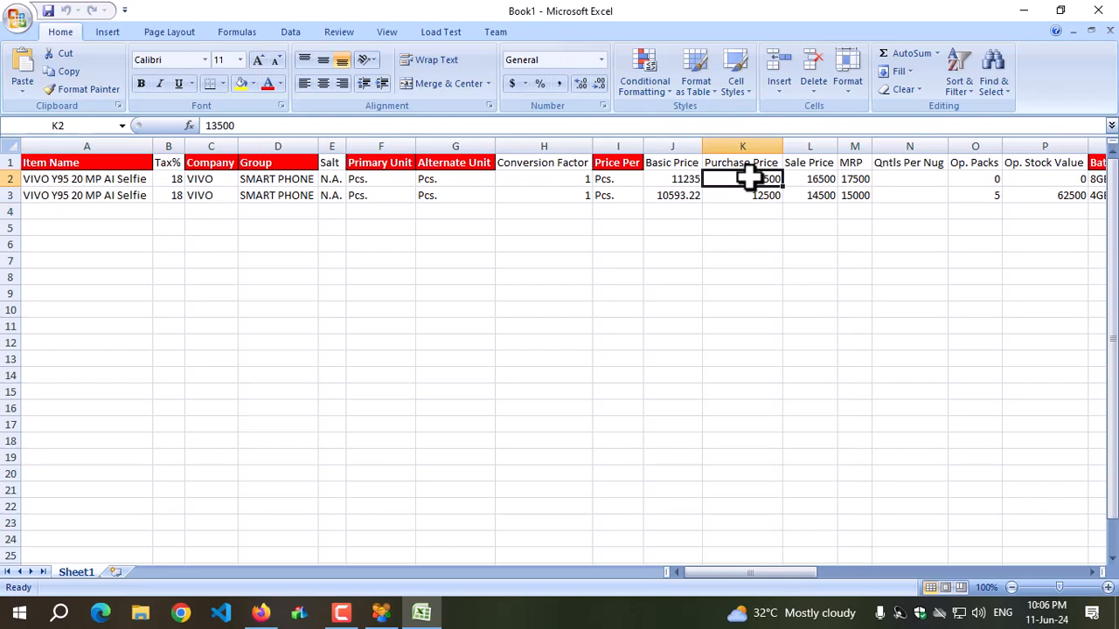
click(822, 181)
click(817, 197)
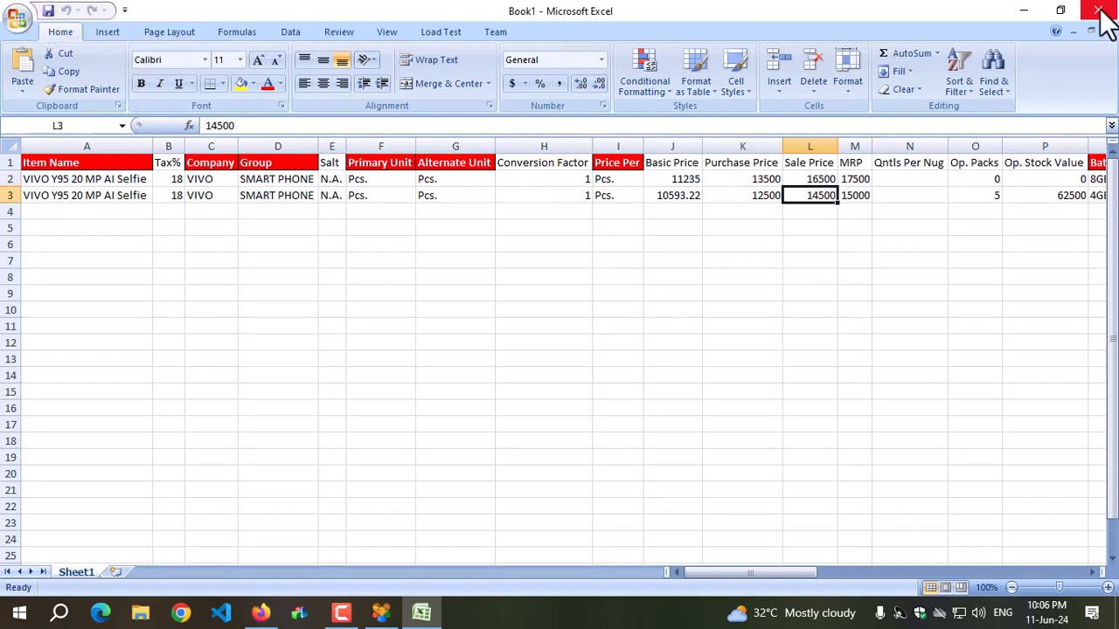
Save the exported workbook as ITEMS ONE PLUS on the New Volume (D:) drive and close both the workbook and the export dialog.
click(15, 28)
click(55, 130)
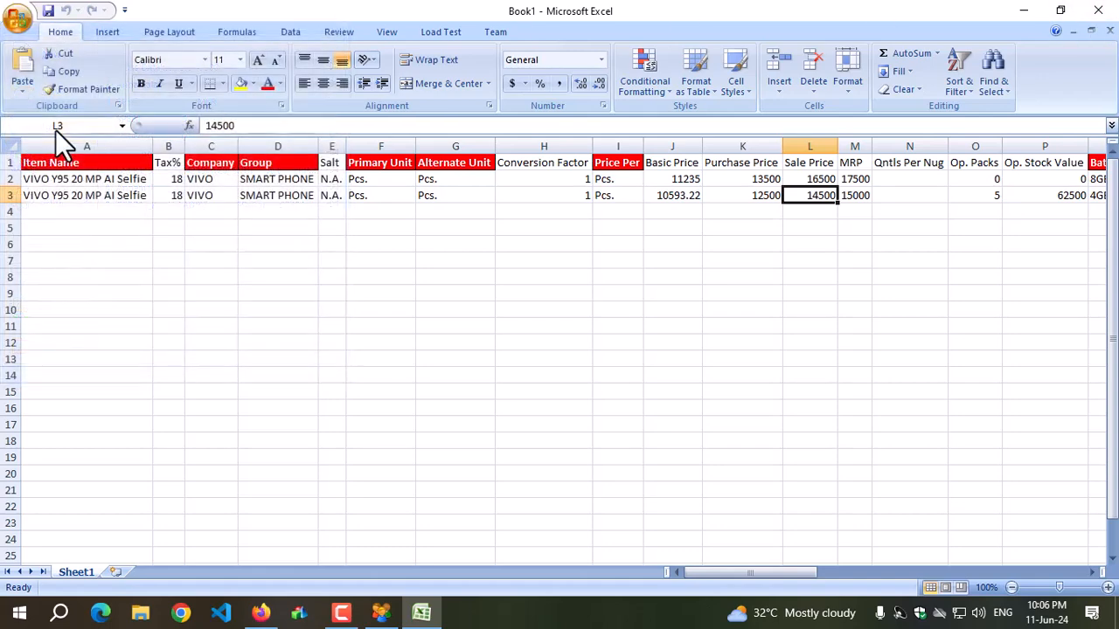
click(130, 234)
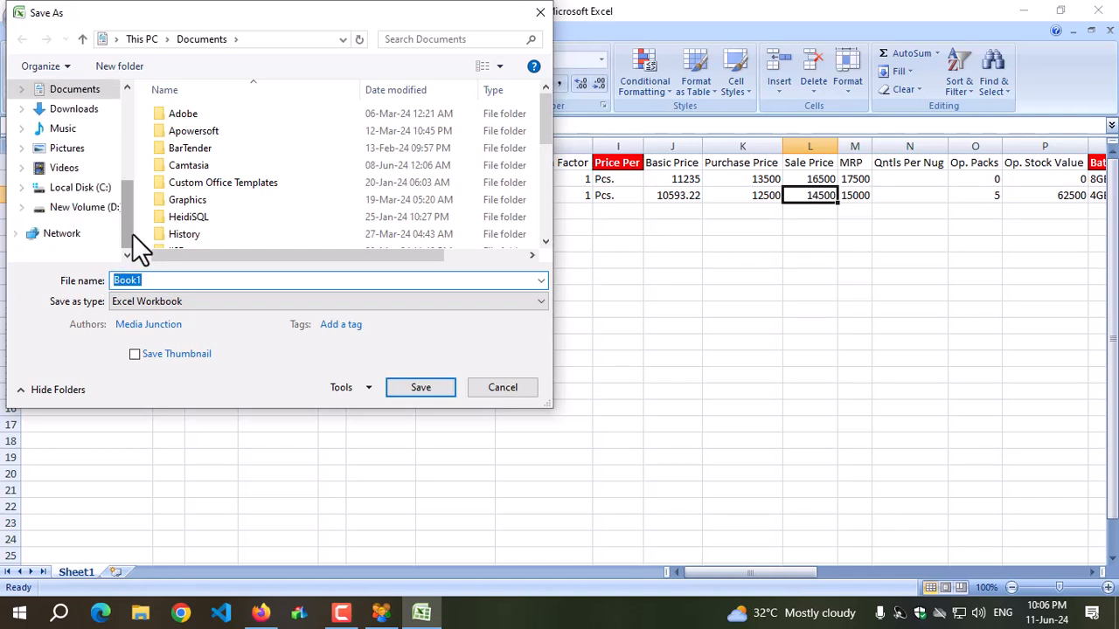
click(83, 210)
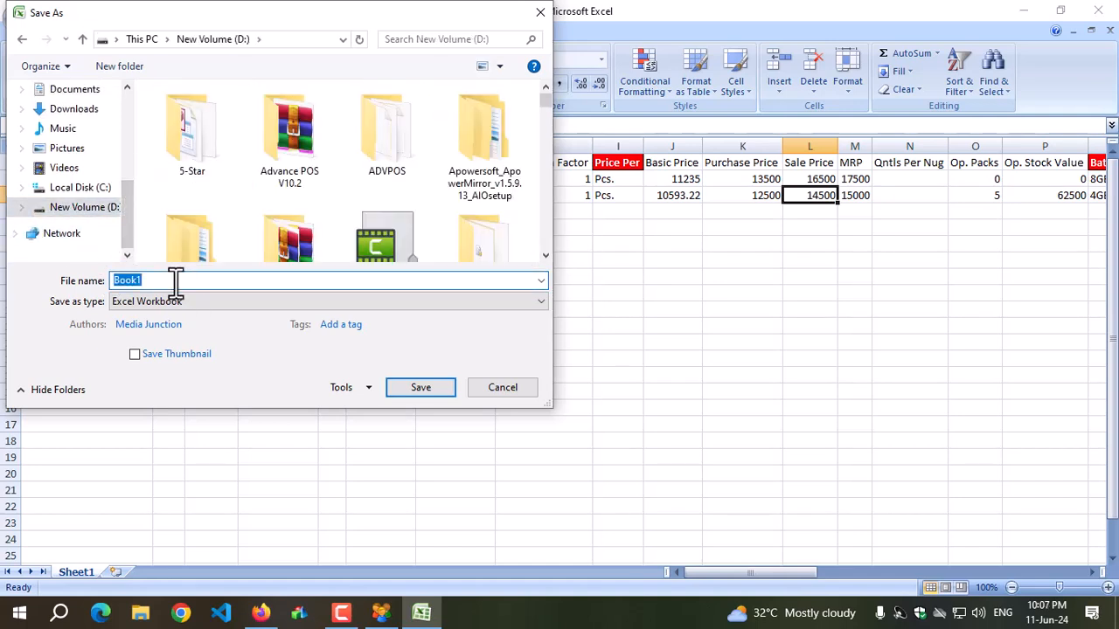
text(ITE)
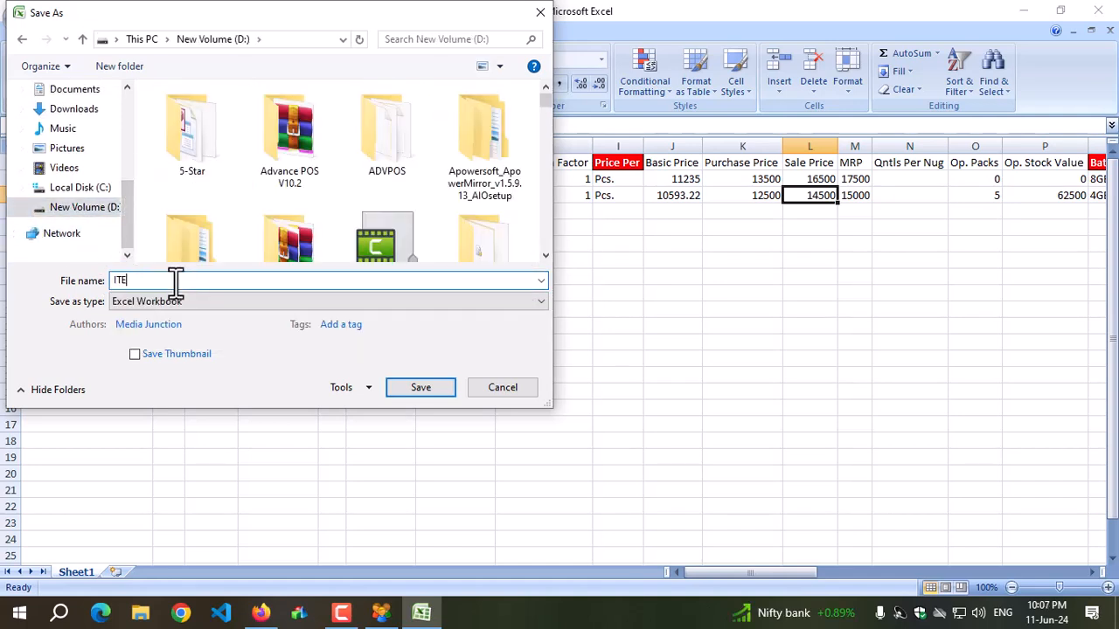
text(MS ONE PLUS)
key(Return)
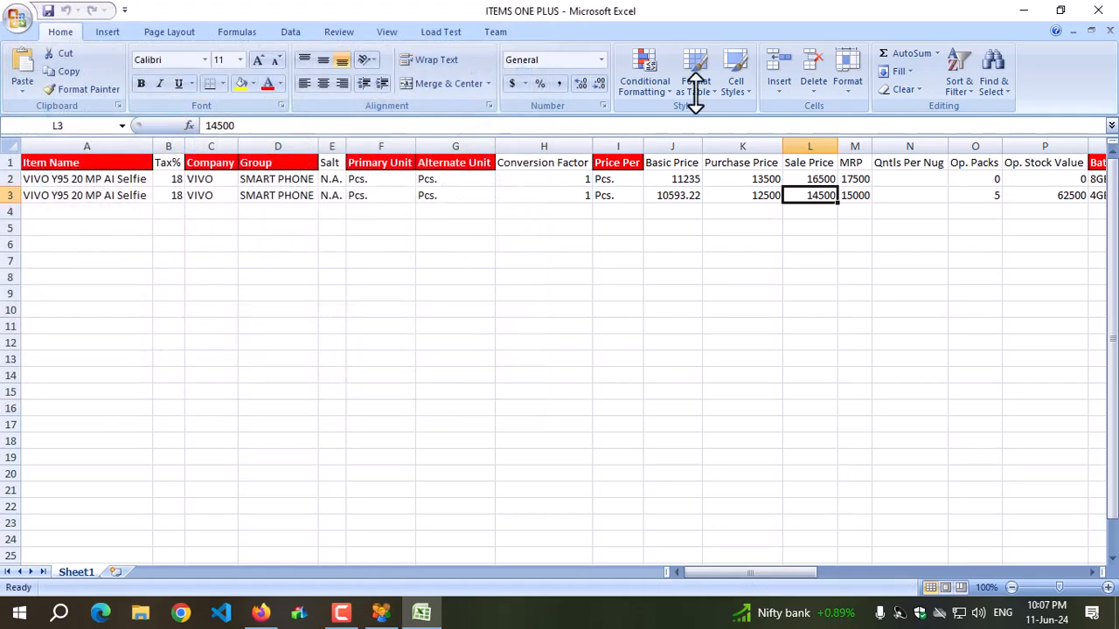
key(alt+F4)
click(585, 192)
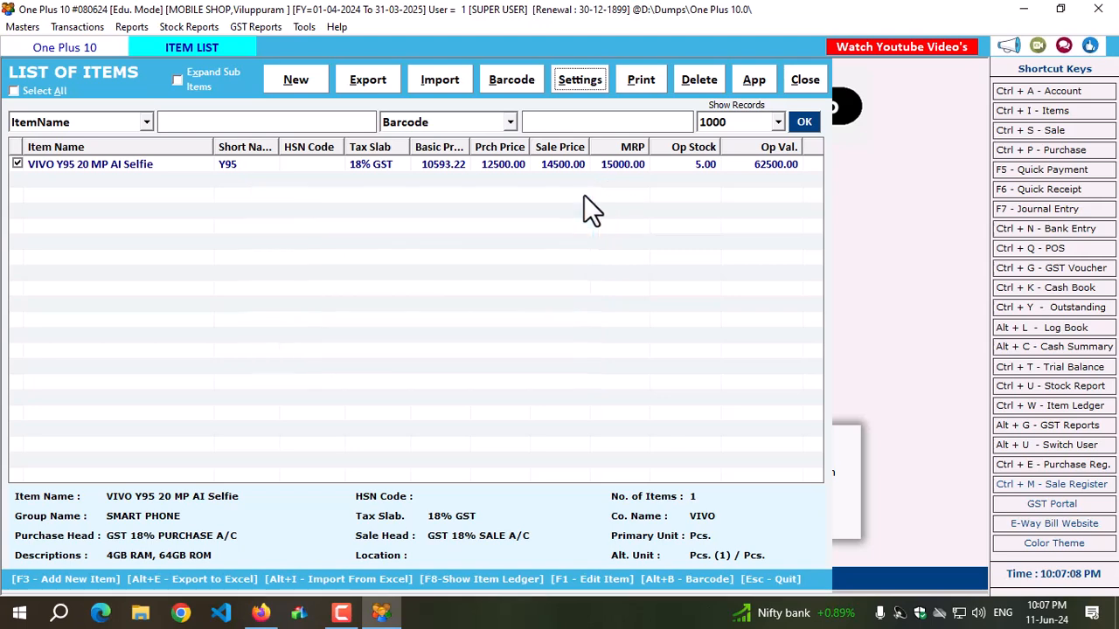
Examine the overwrite and all-new input methods for importing items from an Excel sheet, and leave the item list.
click(441, 82)
click(193, 417)
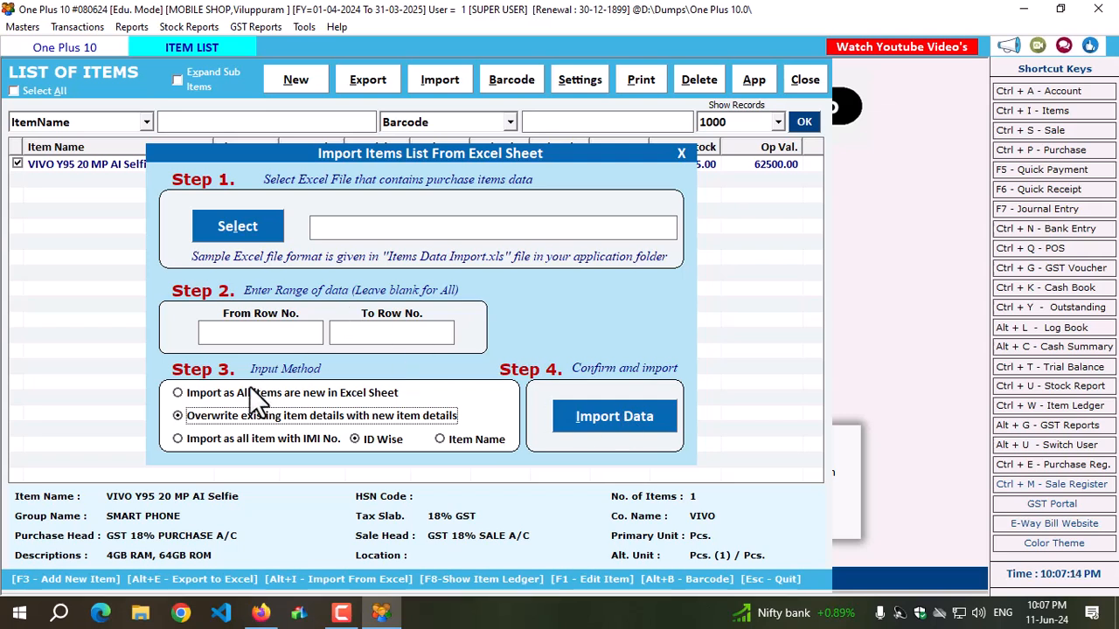
click(225, 395)
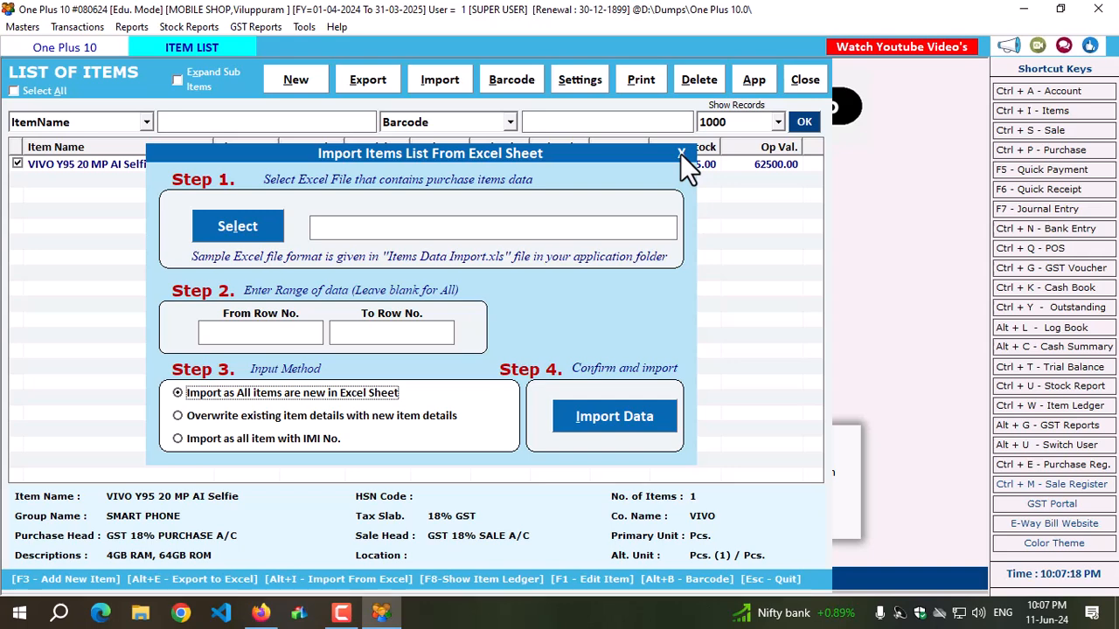
click(794, 81)
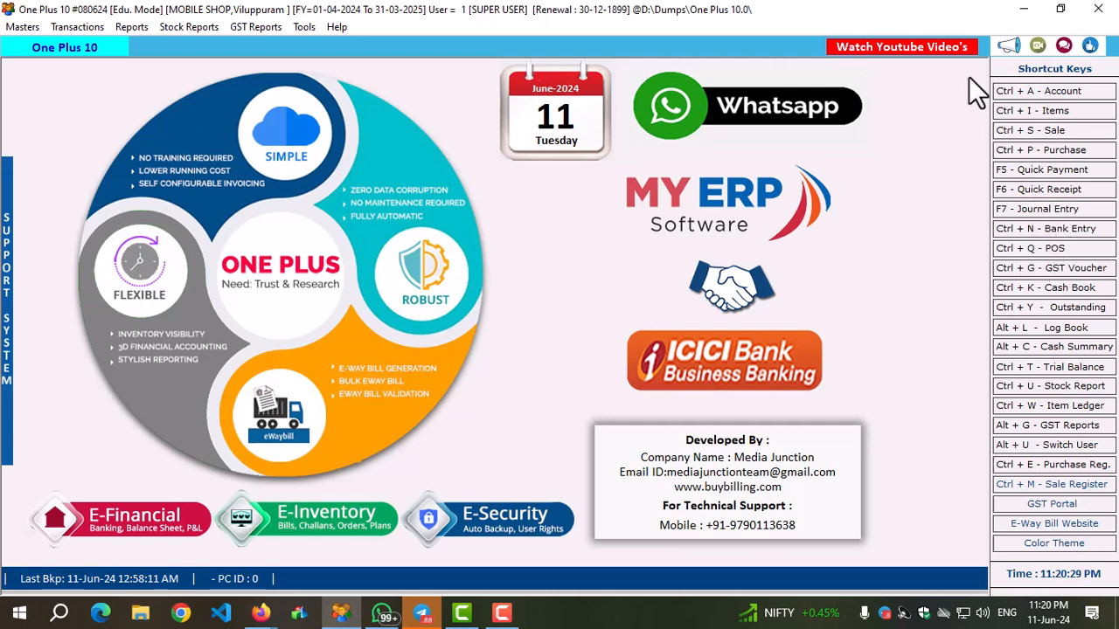
Start a new purchase bill and look over the available transaction types.
click(1024, 151)
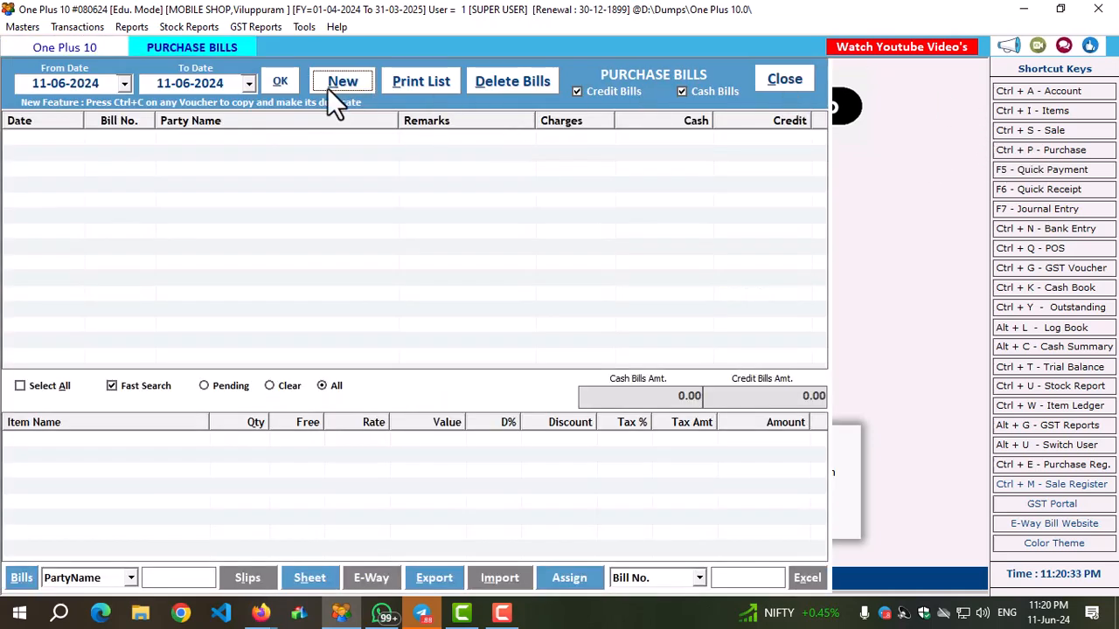
click(331, 88)
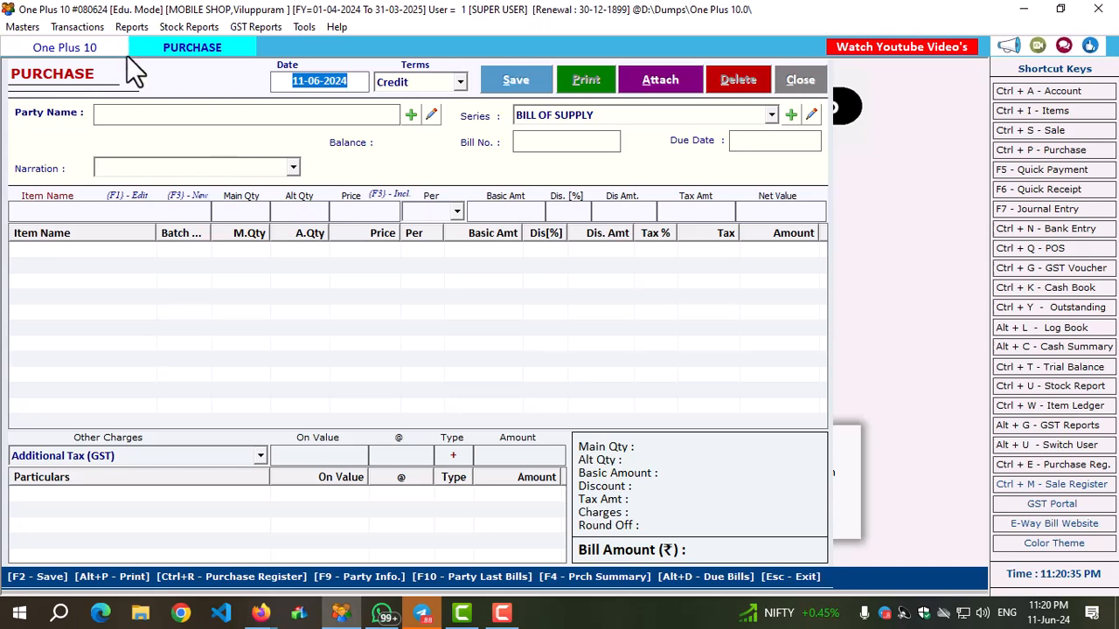
click(75, 32)
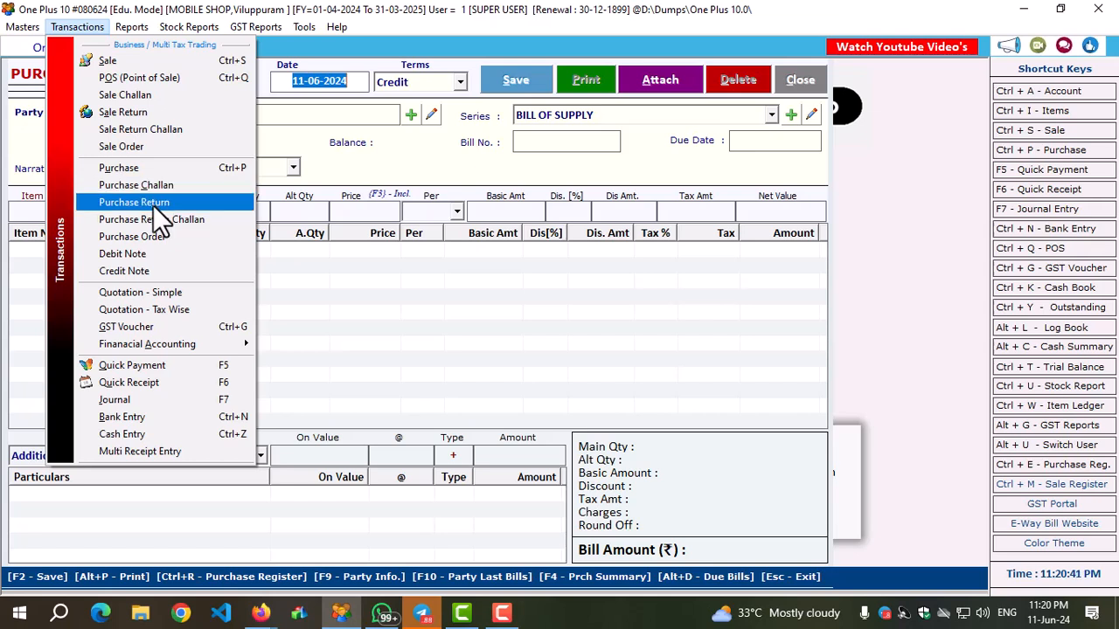
mouse_move(161, 342)
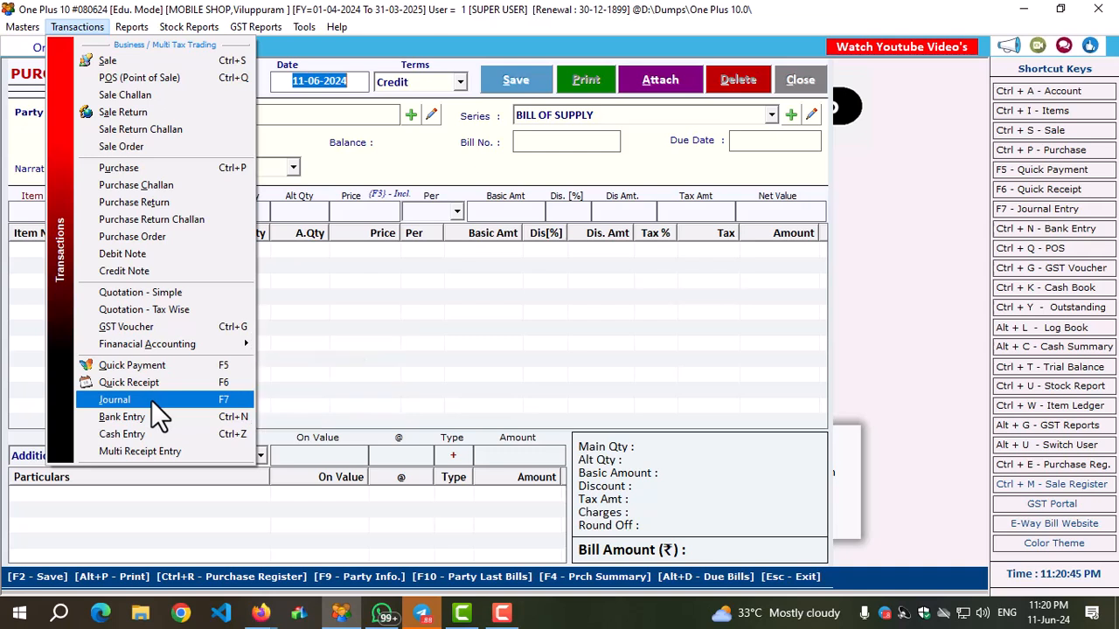
click(498, 316)
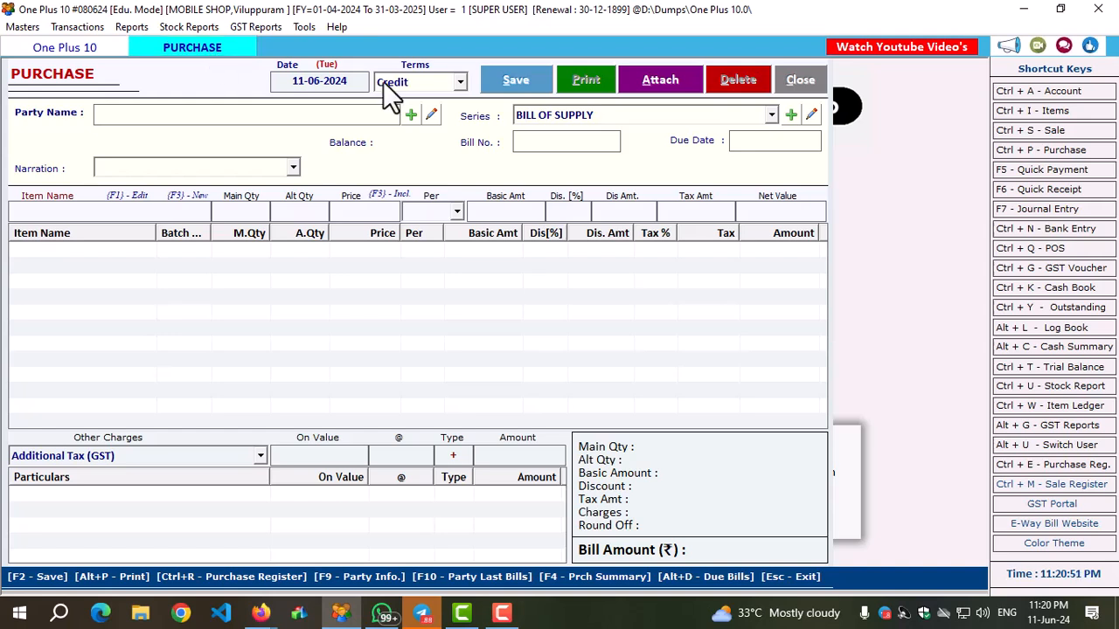
Date the purchase bill 02-05-2024 and choose Credit as its terms.
click(347, 81)
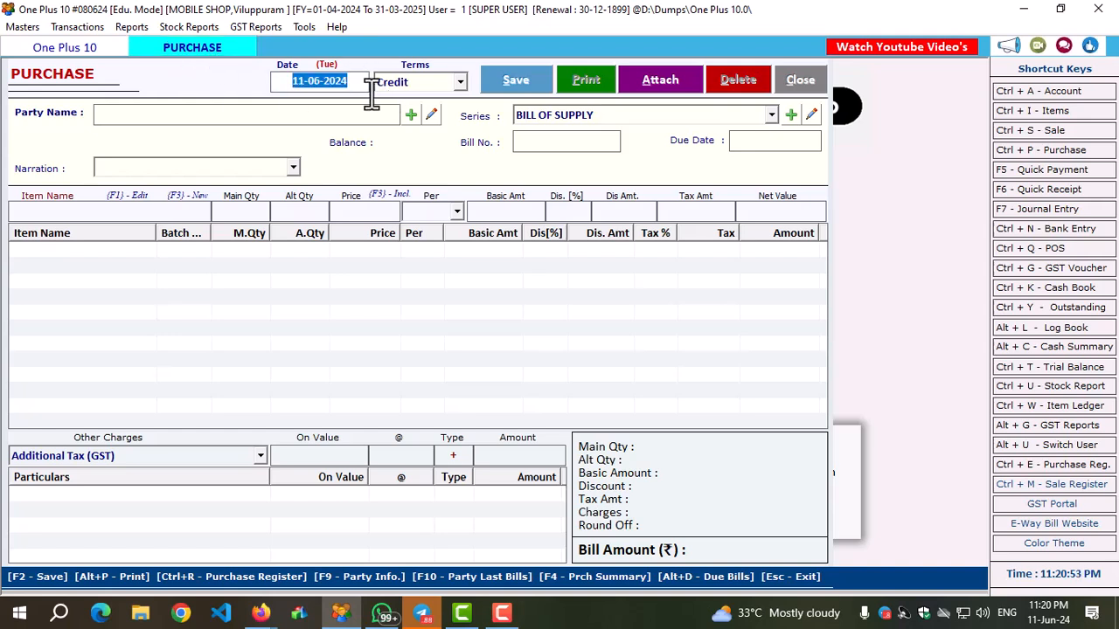
text(02-)
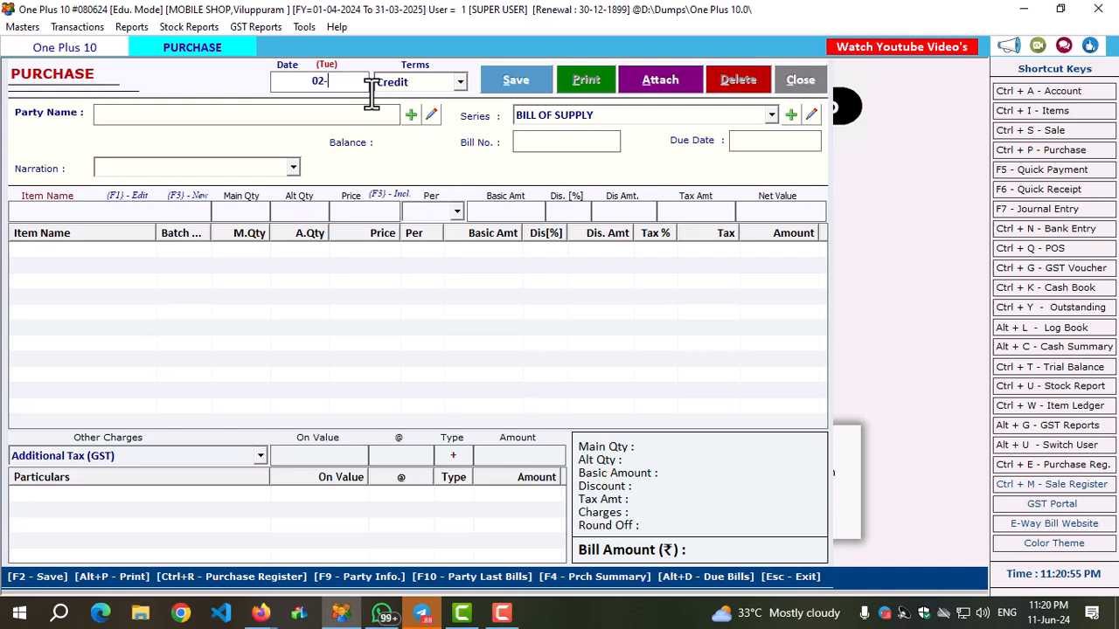
text(05-2024)
key(Return)
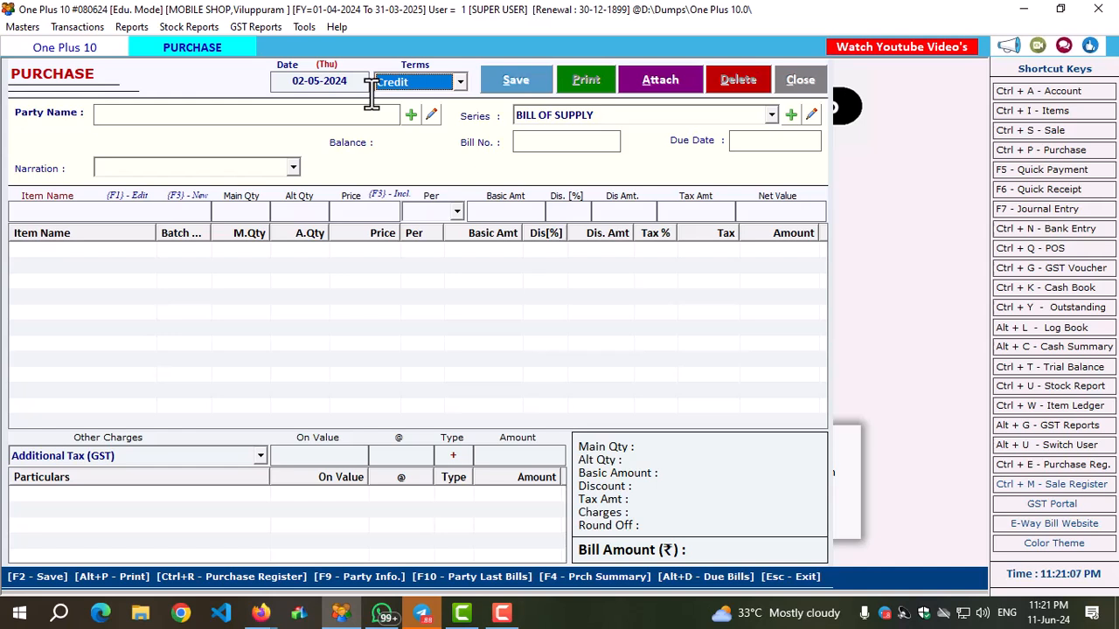
key(Up)
key(Down)
key(Up)
key(Down)
key(Up)
key(Down)
key(Return)
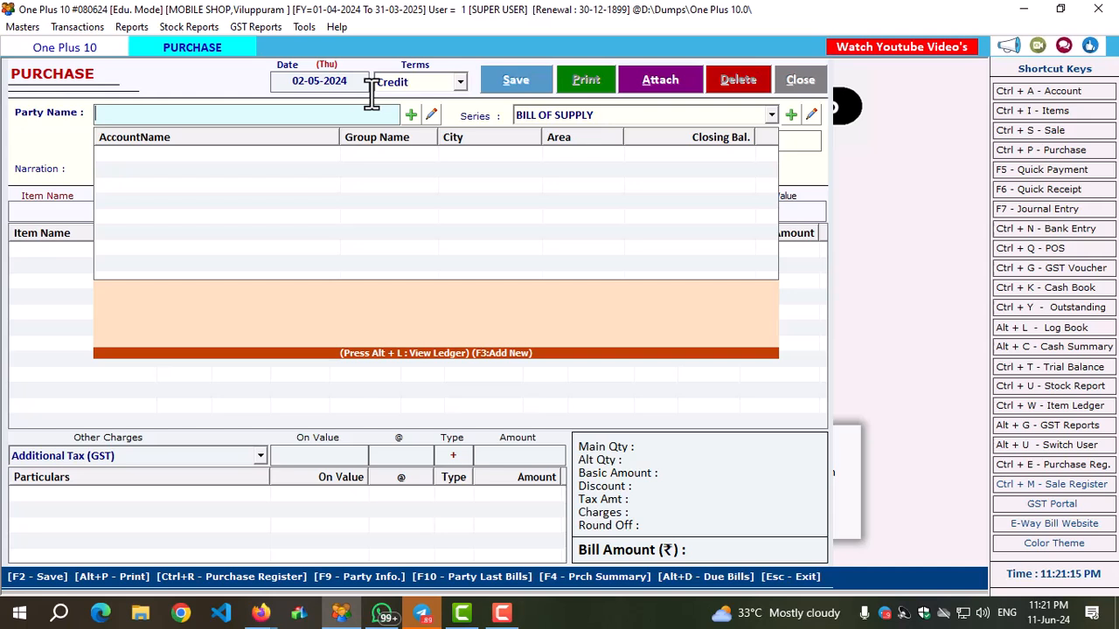
Start a new supplier account named VIVO PVT for the bill's party, and check the party lookup by GST number.
key(F3)
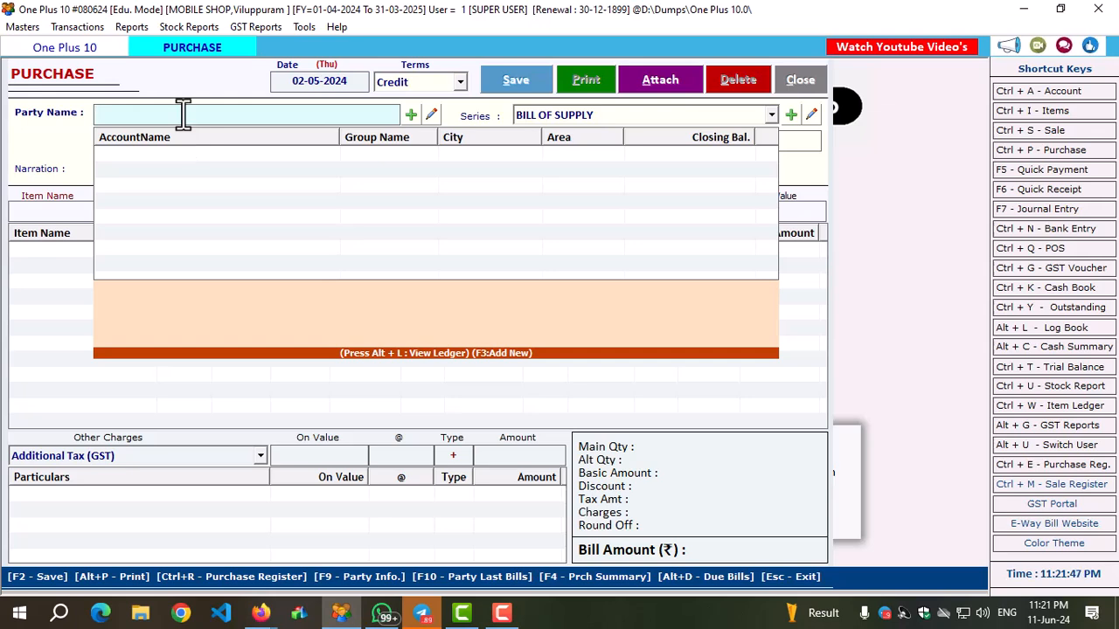
key(F3)
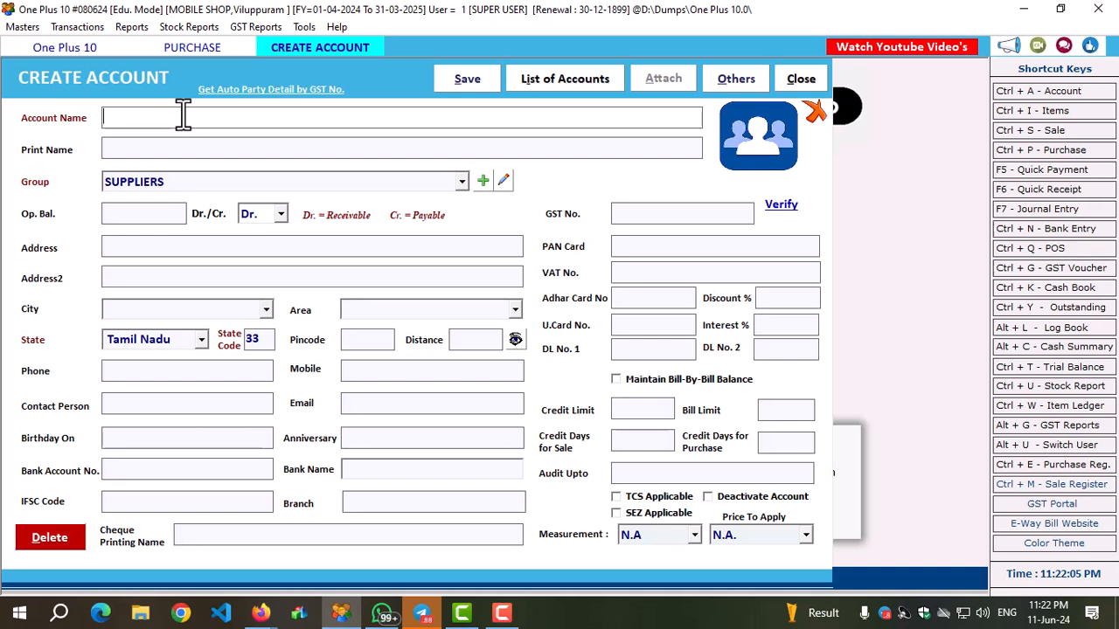
text(VIVO PVT)
key(Return)
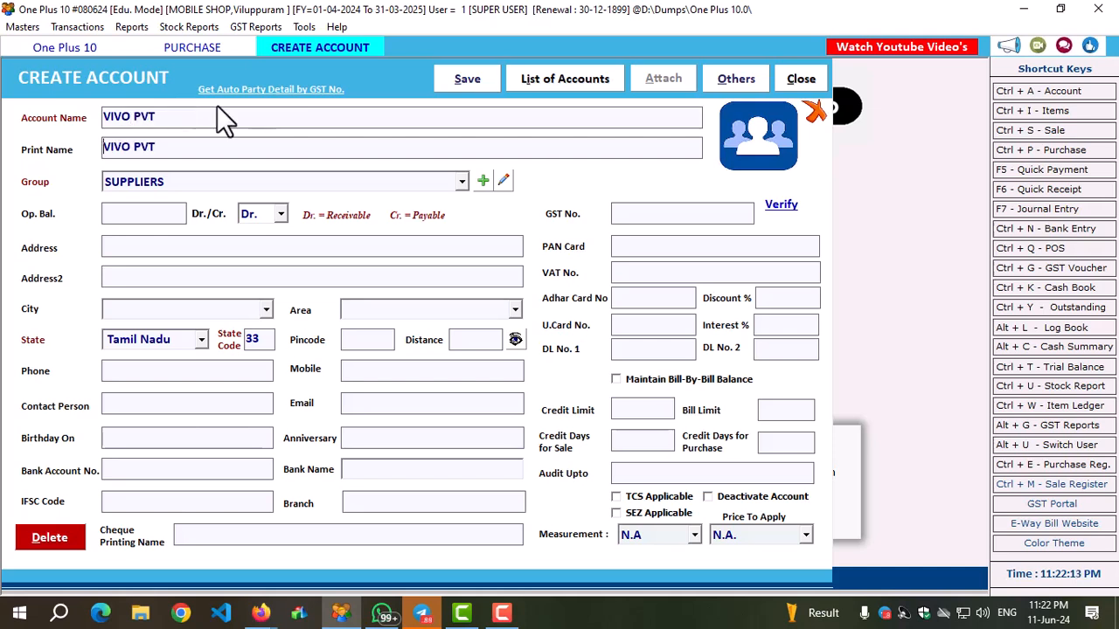
click(273, 89)
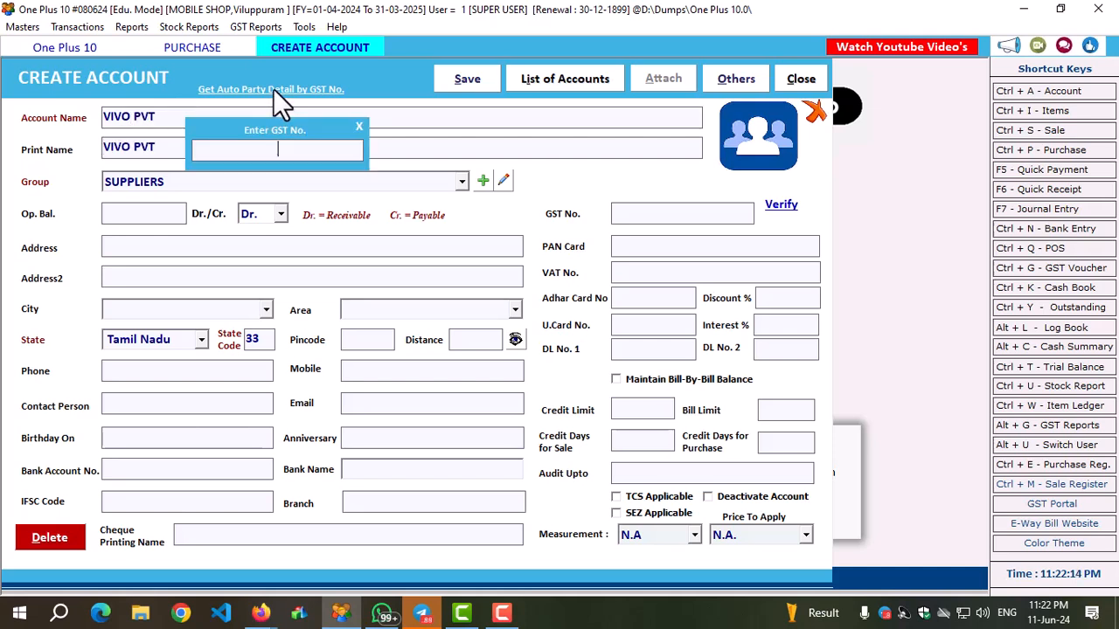
click(359, 127)
Maintain a bill-by-bill balance for the supplier and set its credit days for both sale and purchase to 15.
click(615, 380)
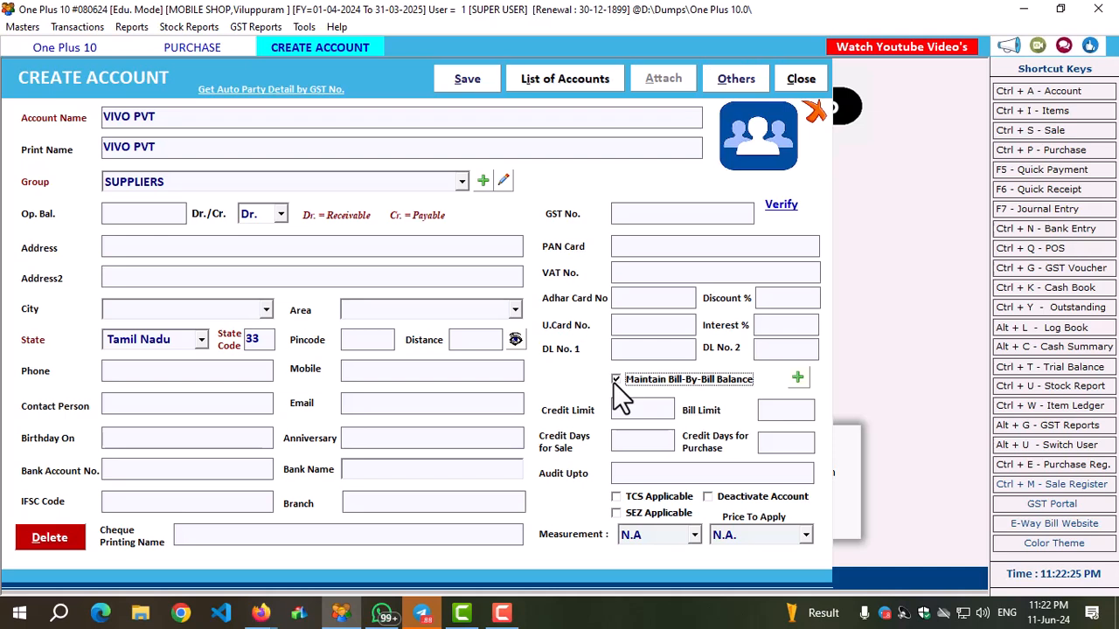
click(616, 380)
click(645, 409)
click(787, 408)
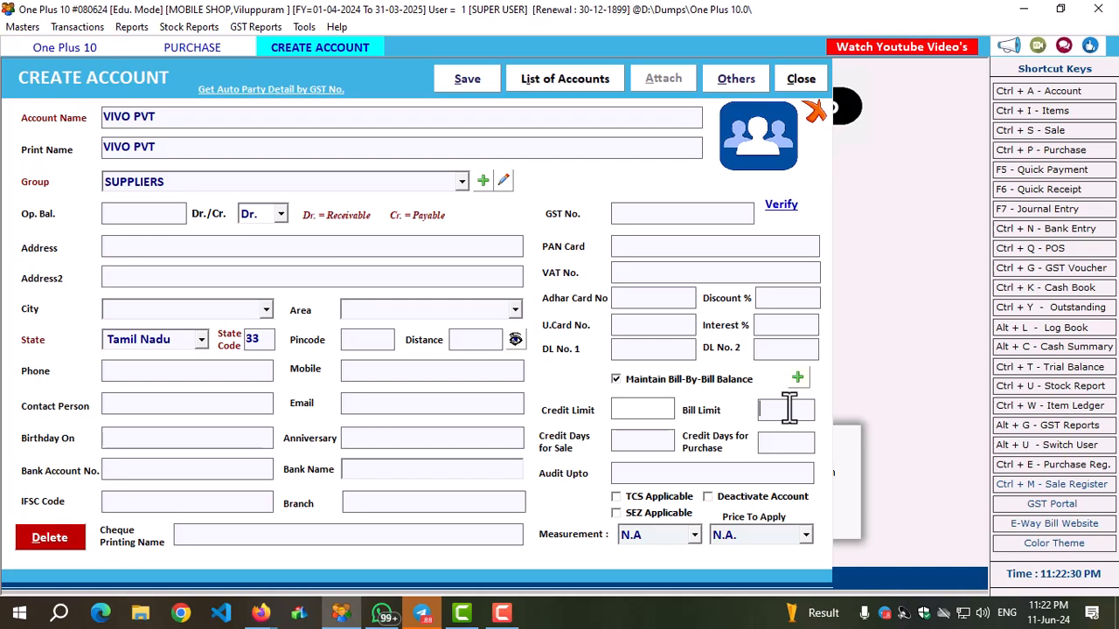
click(623, 440)
text(15)
click(769, 444)
text(15)
Look over the supplier's audit, TCS, measurement and price-to-apply options, and save the account with both lists at N.A.
click(642, 411)
click(631, 472)
click(616, 498)
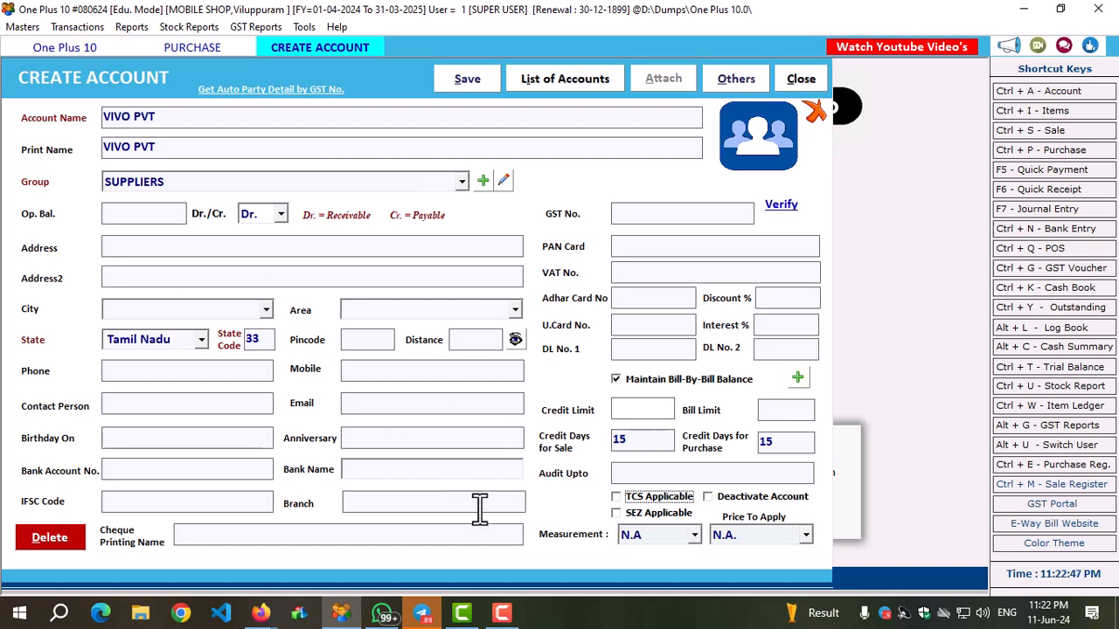
click(633, 535)
click(634, 534)
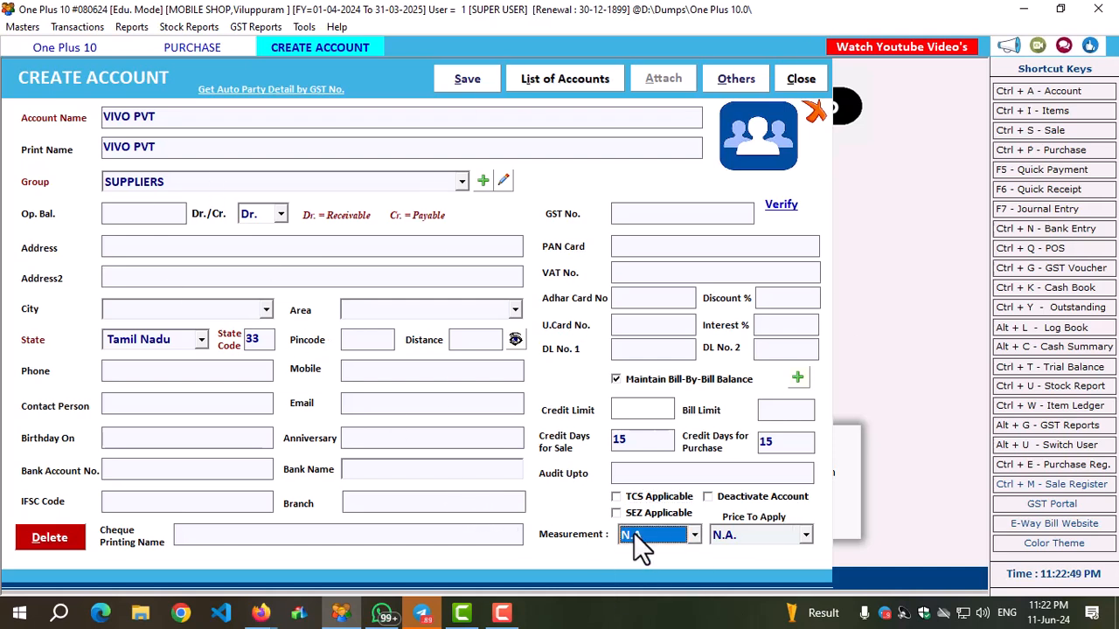
click(748, 531)
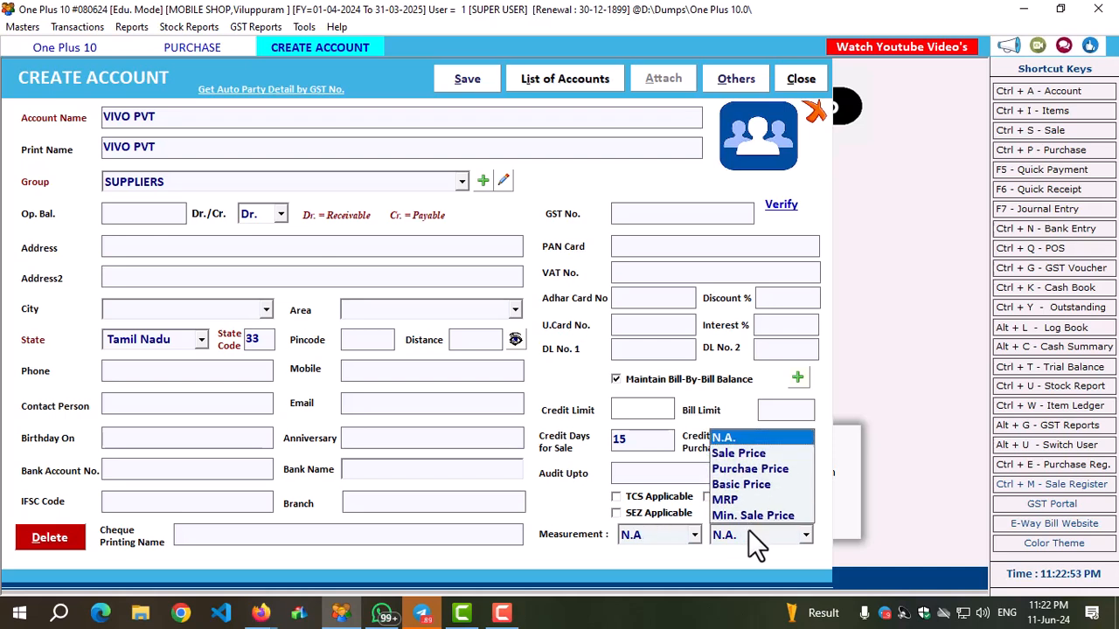
click(737, 541)
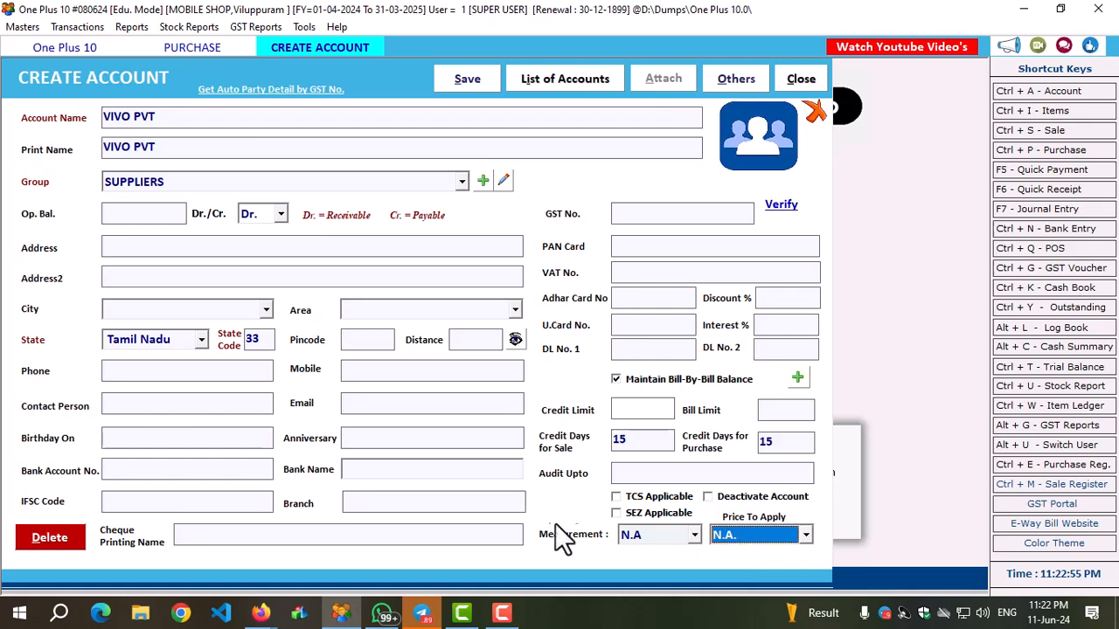
key(F2)
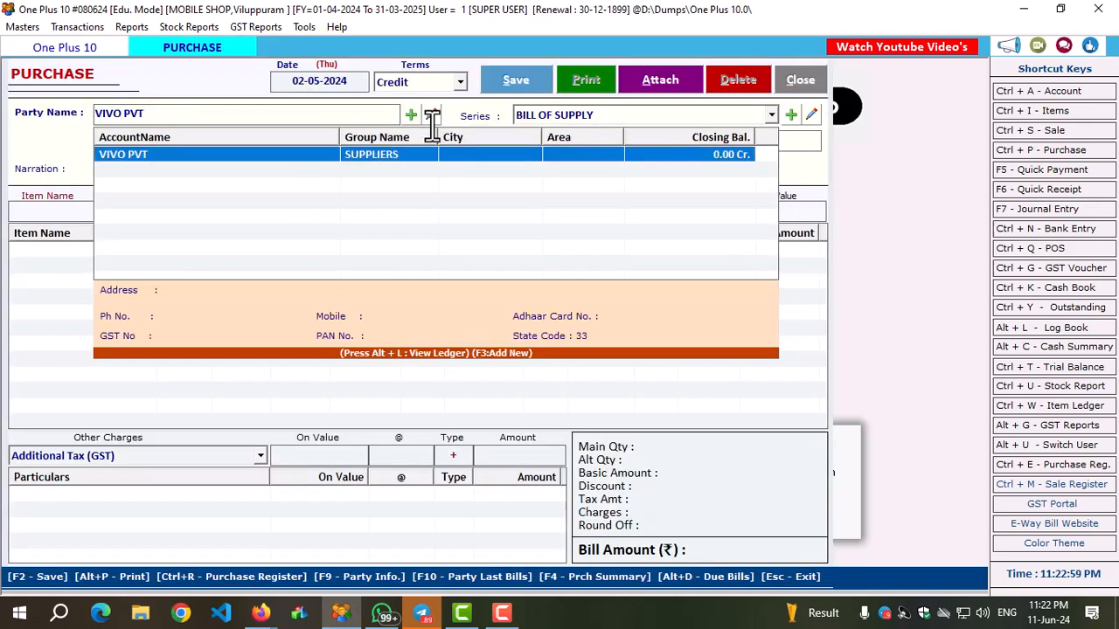
Select VIVO PVT as the bill's party and choose the Purchase series.
key(Return)
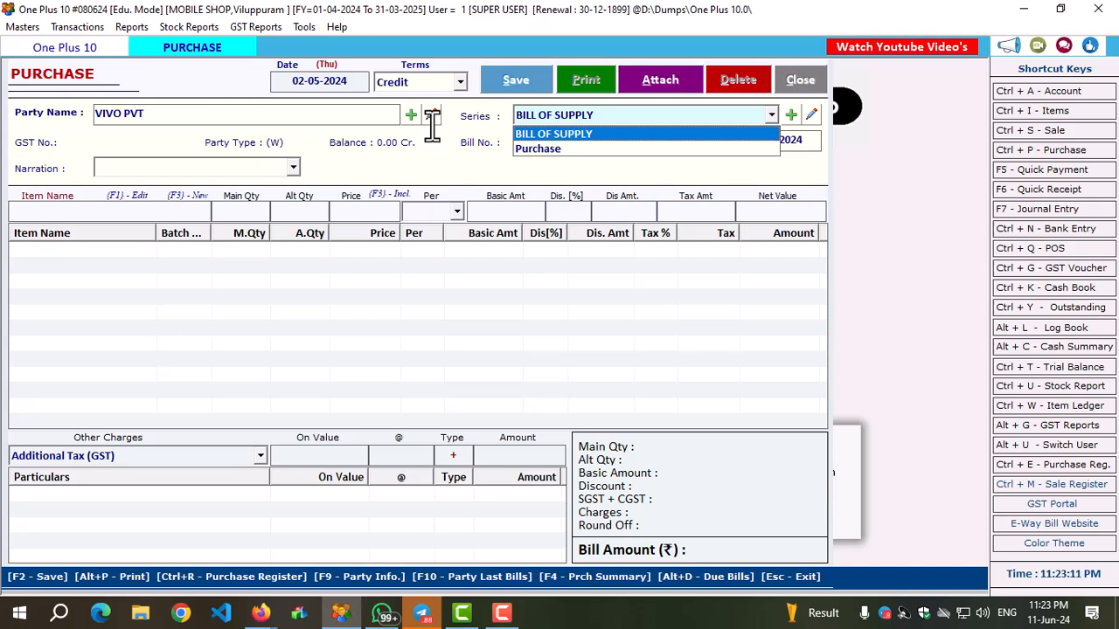
key(Down)
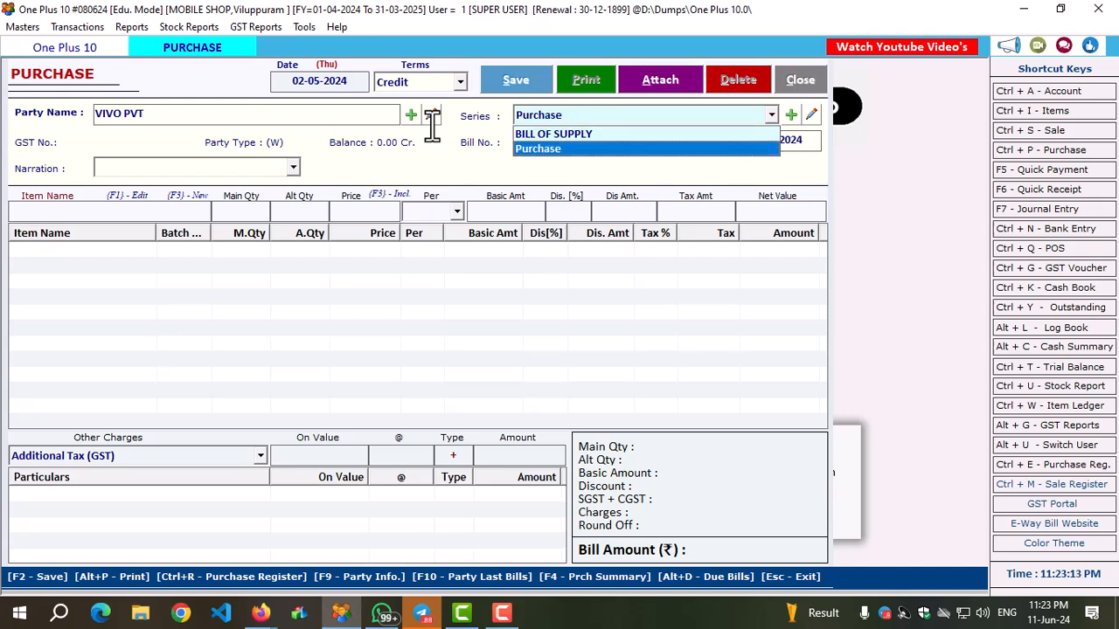
key(Up)
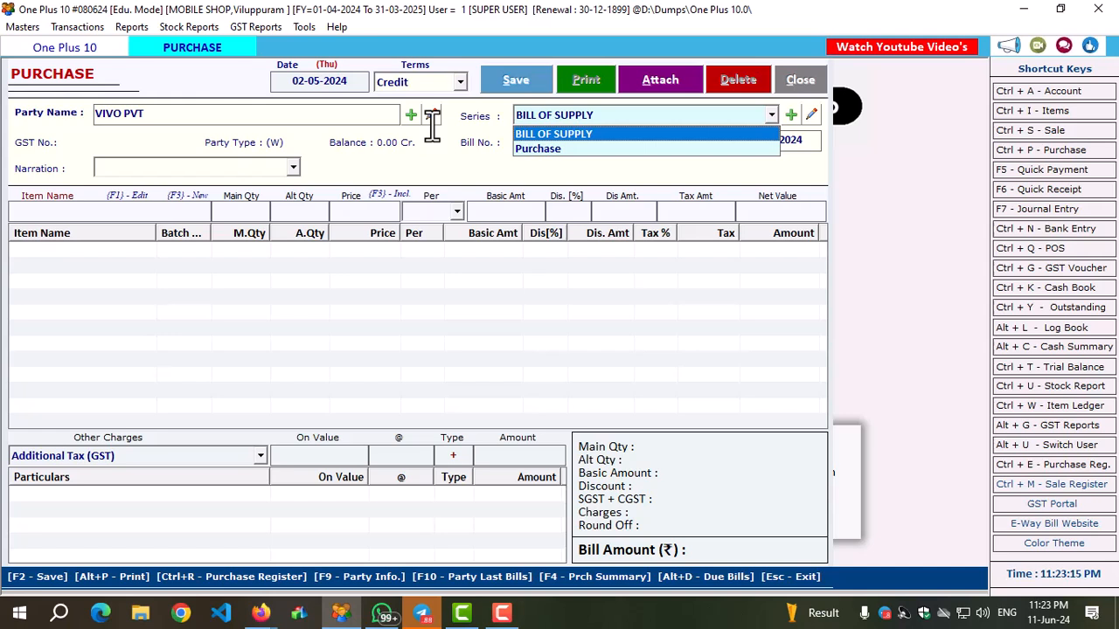
key(Down)
key(Return)
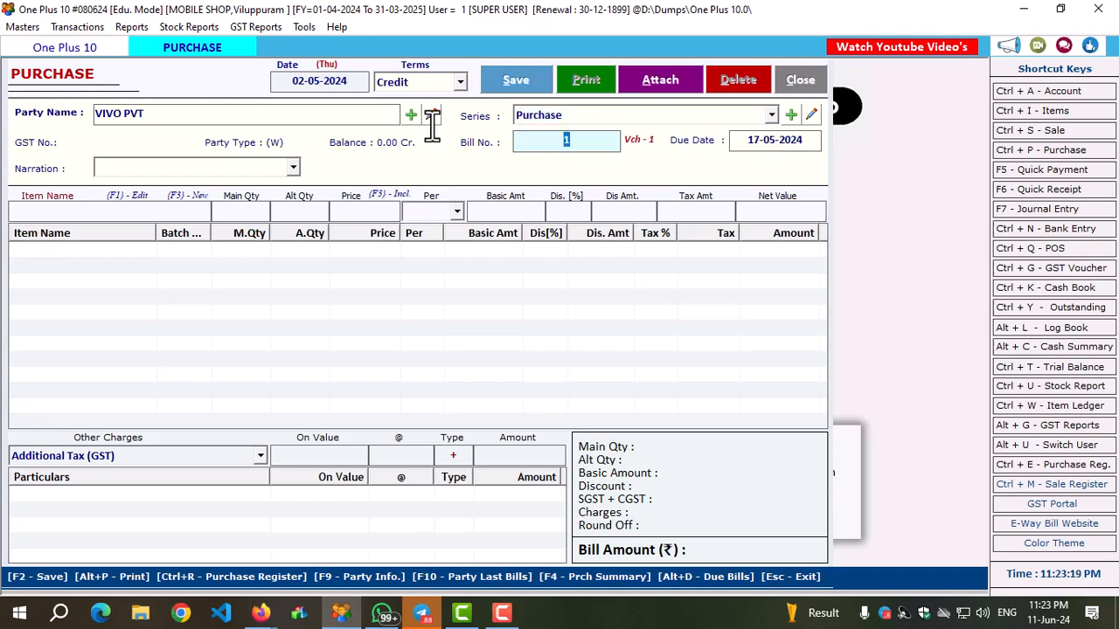
Accept bill number 1, enter 3265 in the supplier bill details, and keep the due date 17-05-2024 with an empty narration.
key(Return)
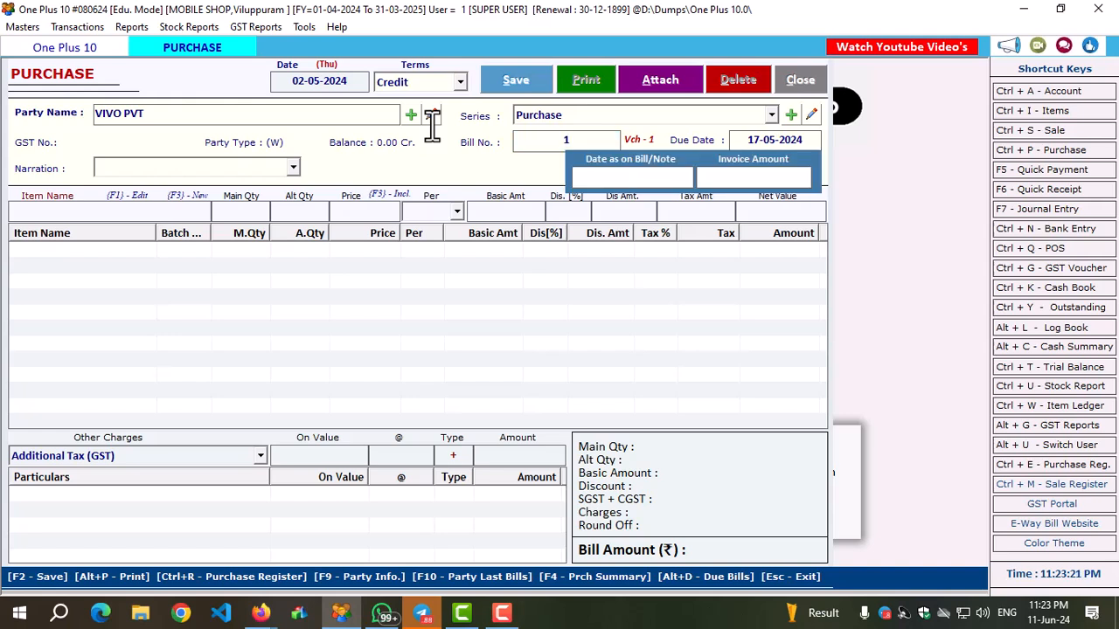
text(3265)
key(Return)
key(Return)
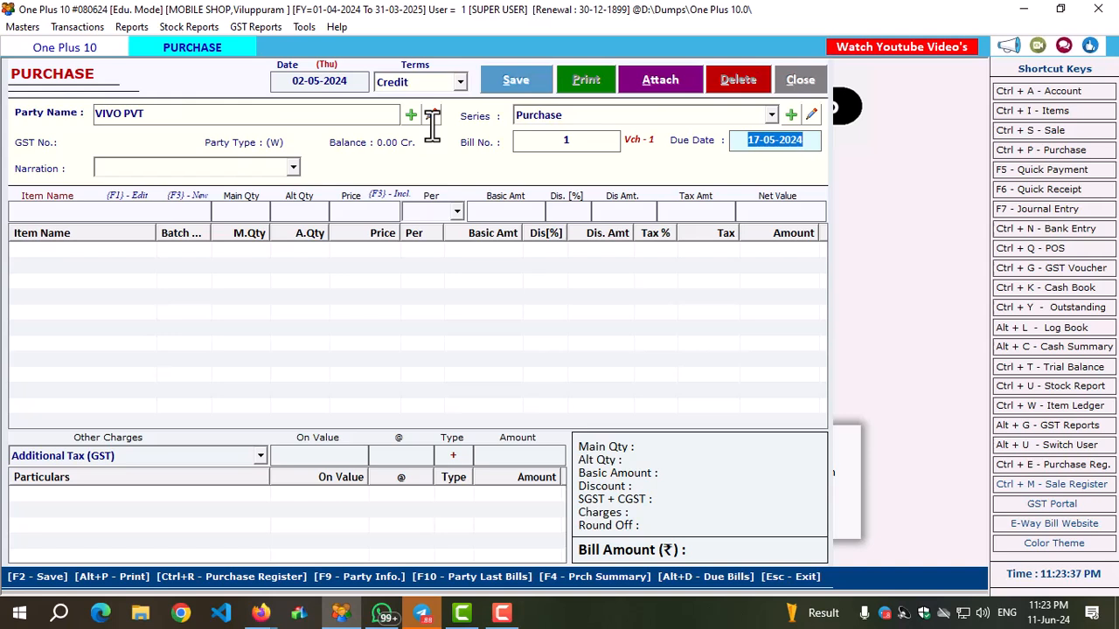
key(Return)
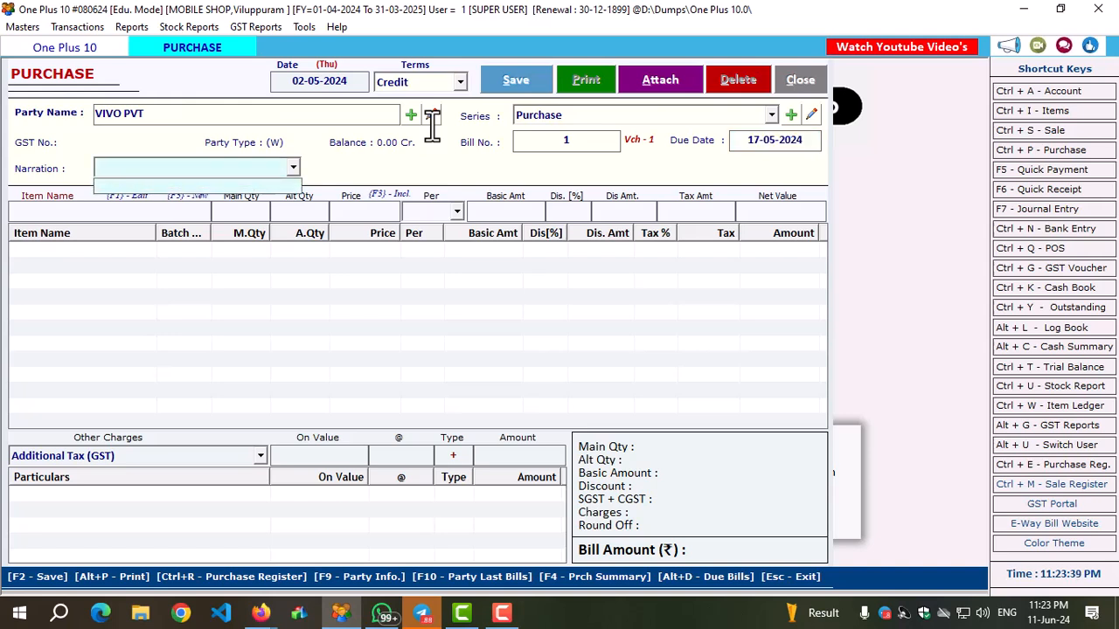
key(Return)
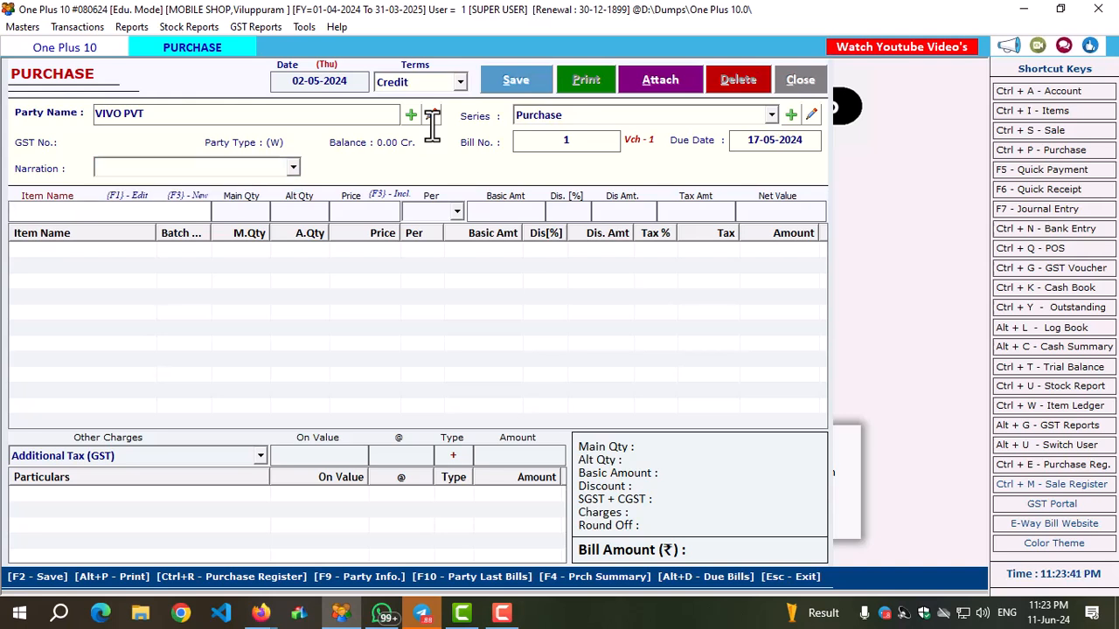
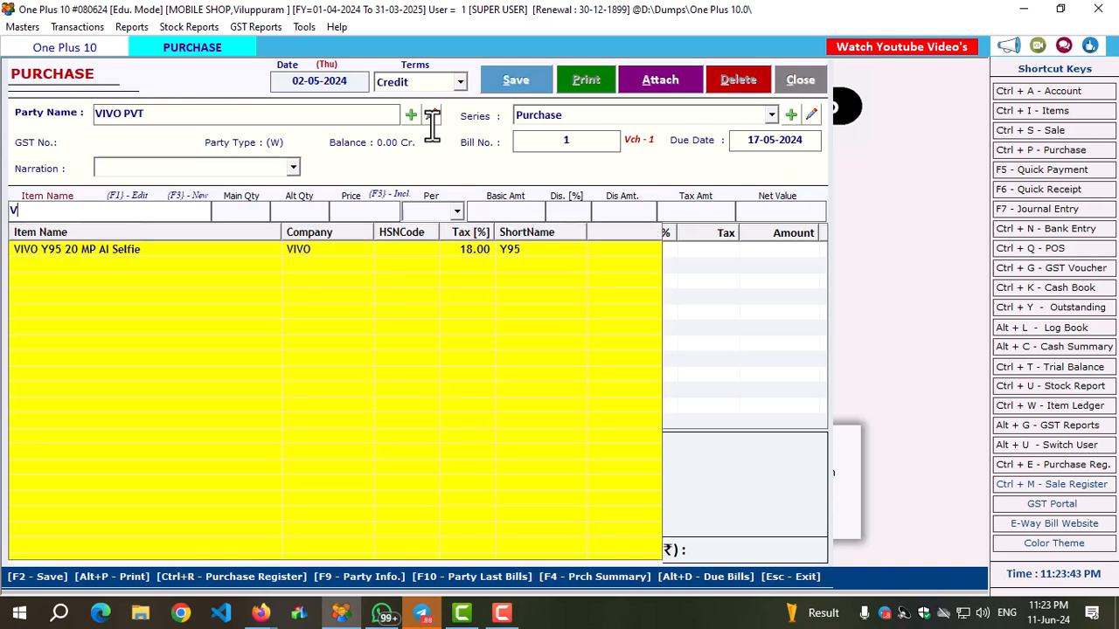
Add the item VIVO Y95 20 MP AI Selfie in its 4GB RAM, 64 GB variant with a quantity of 2 pieces.
key(Down)
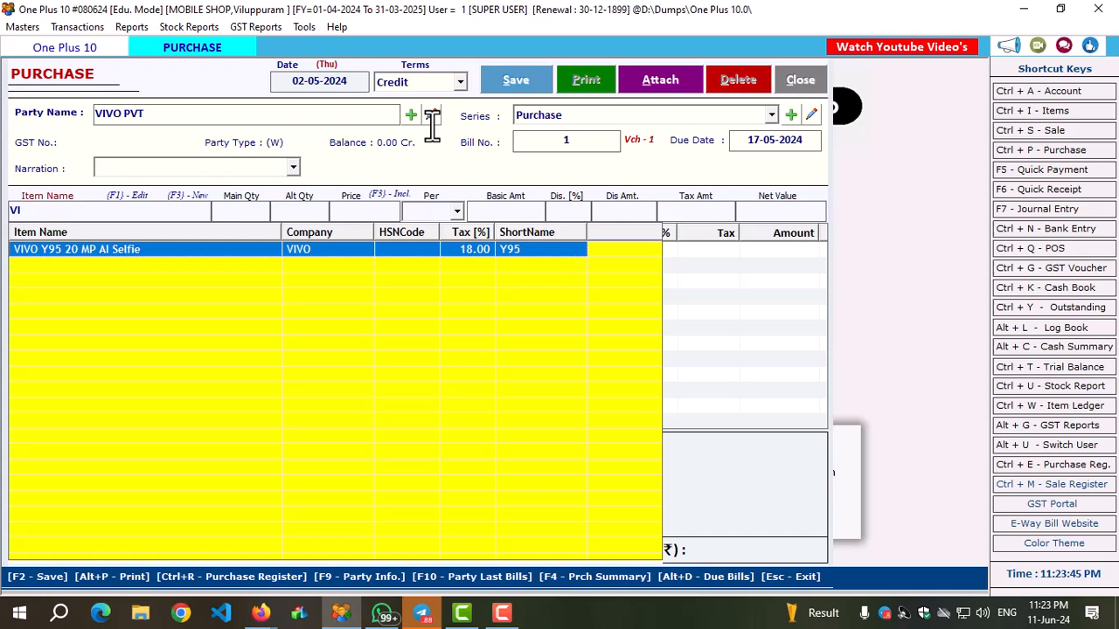
key(Return)
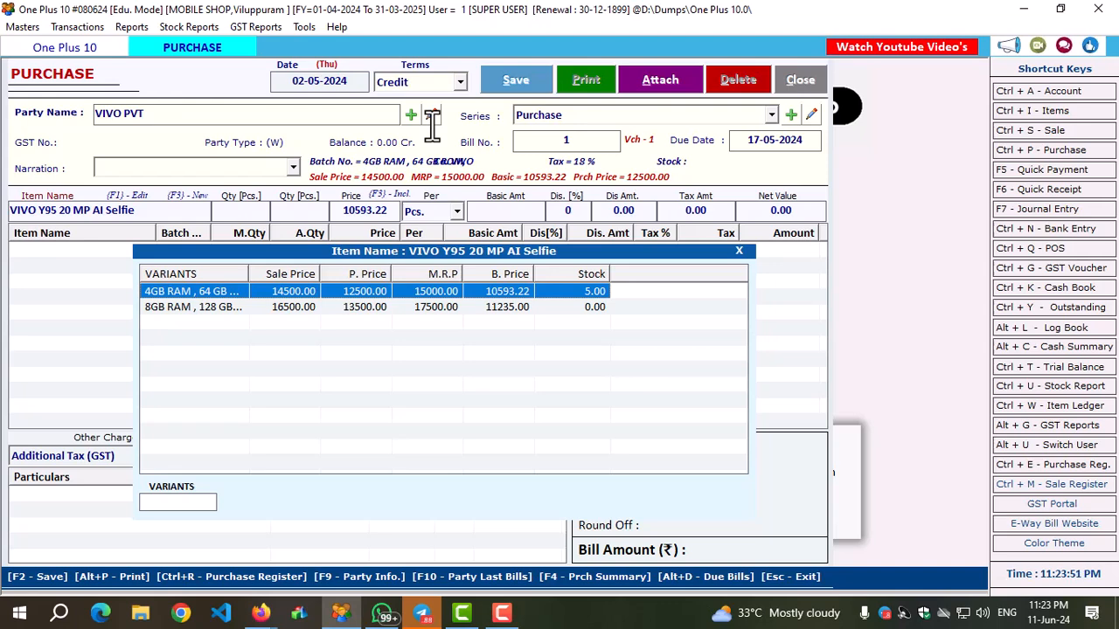
key(Return)
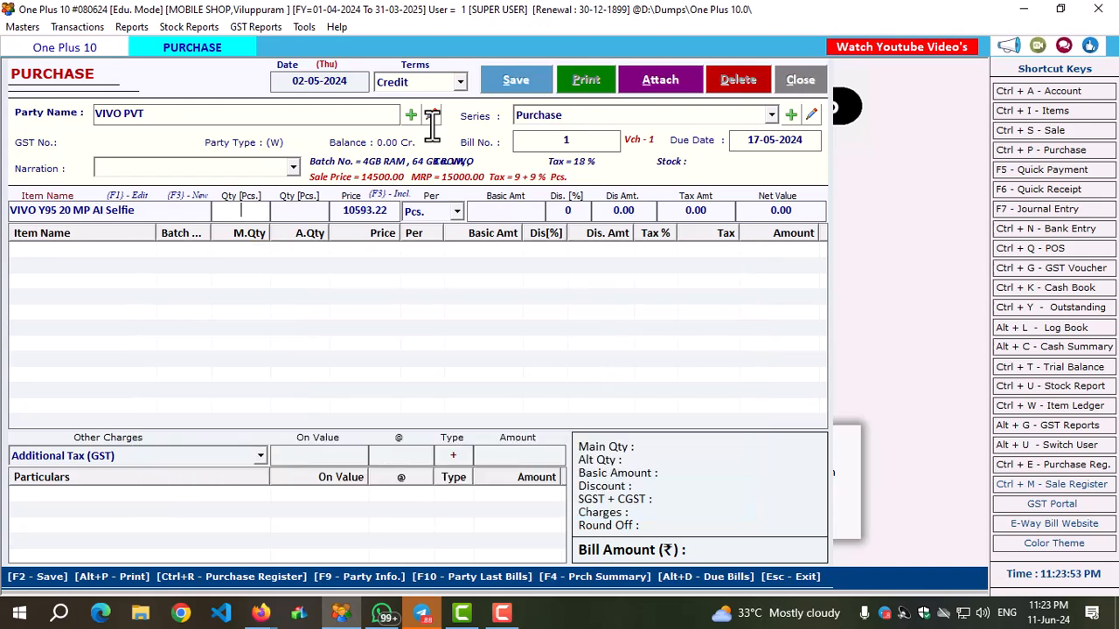
key(Return)
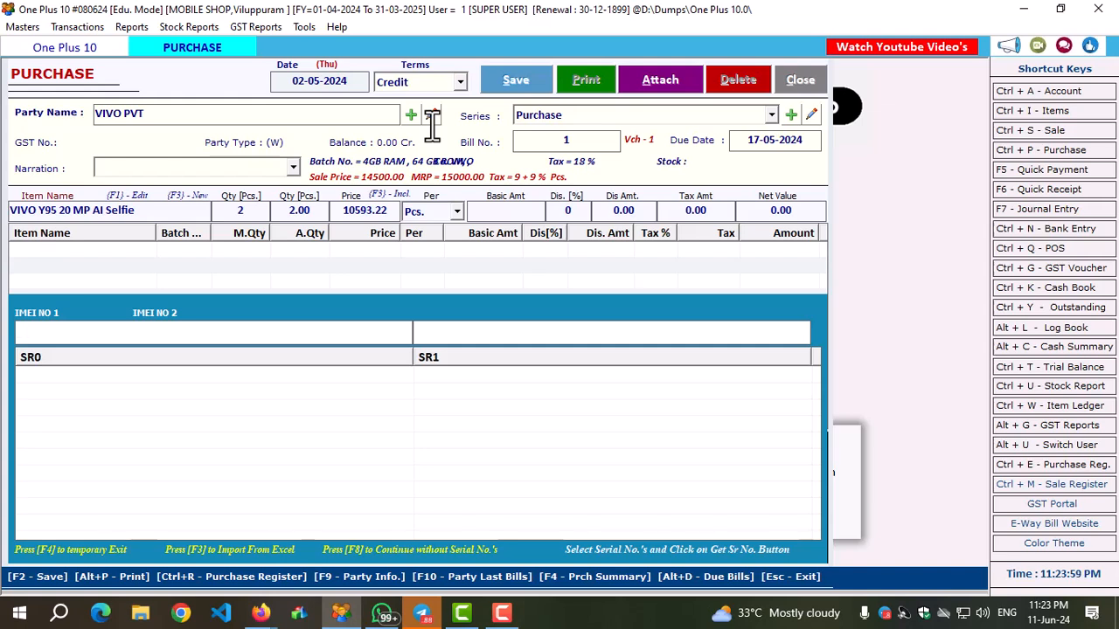
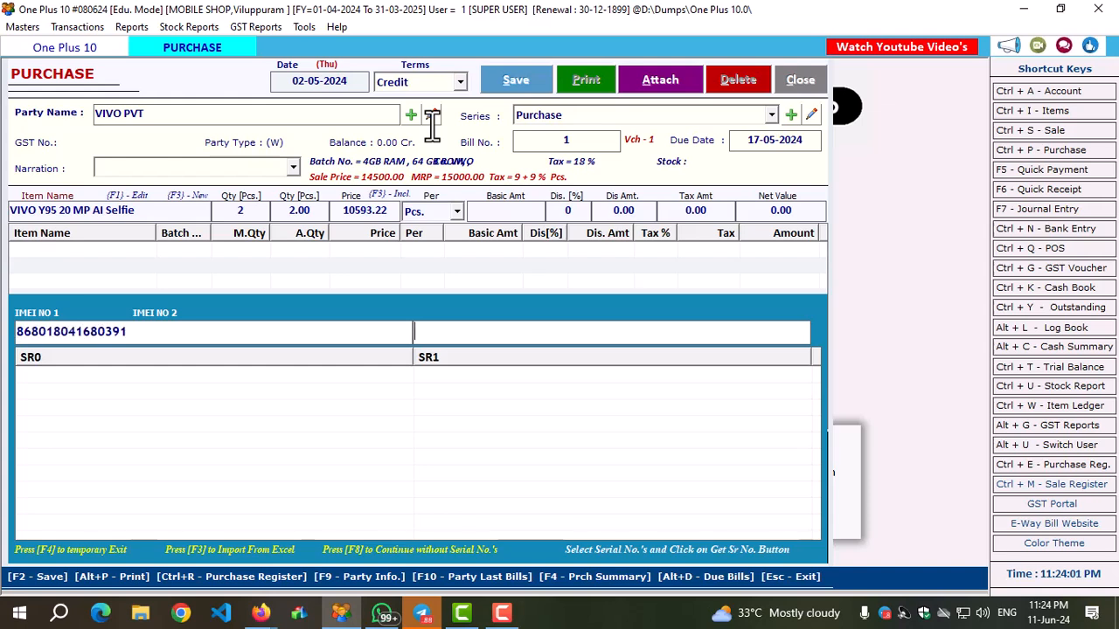
key(Return)
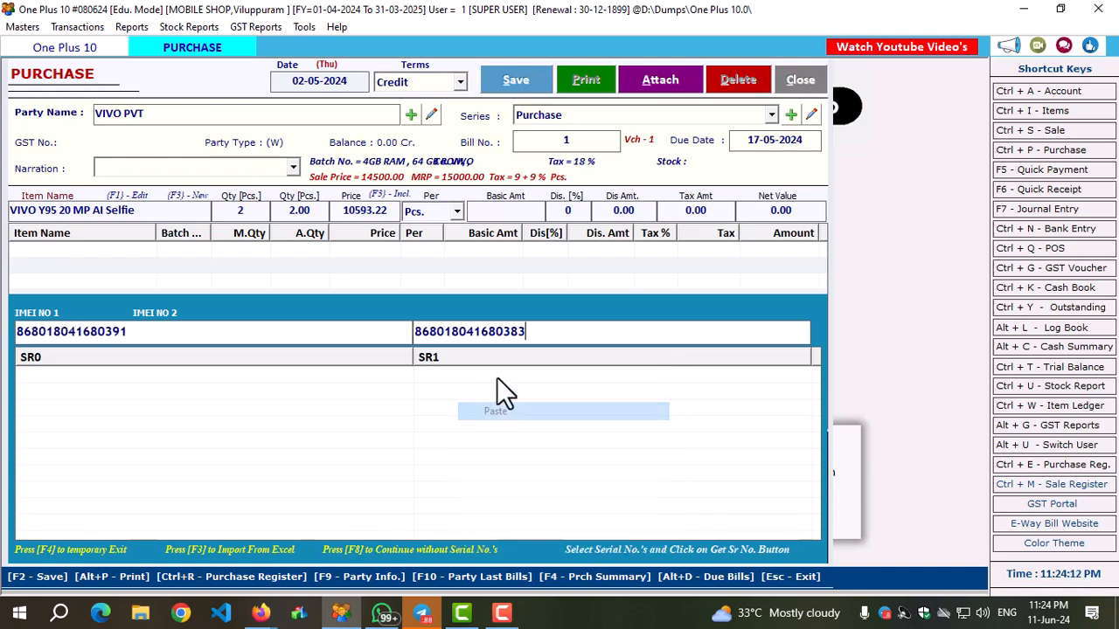
key(Return)
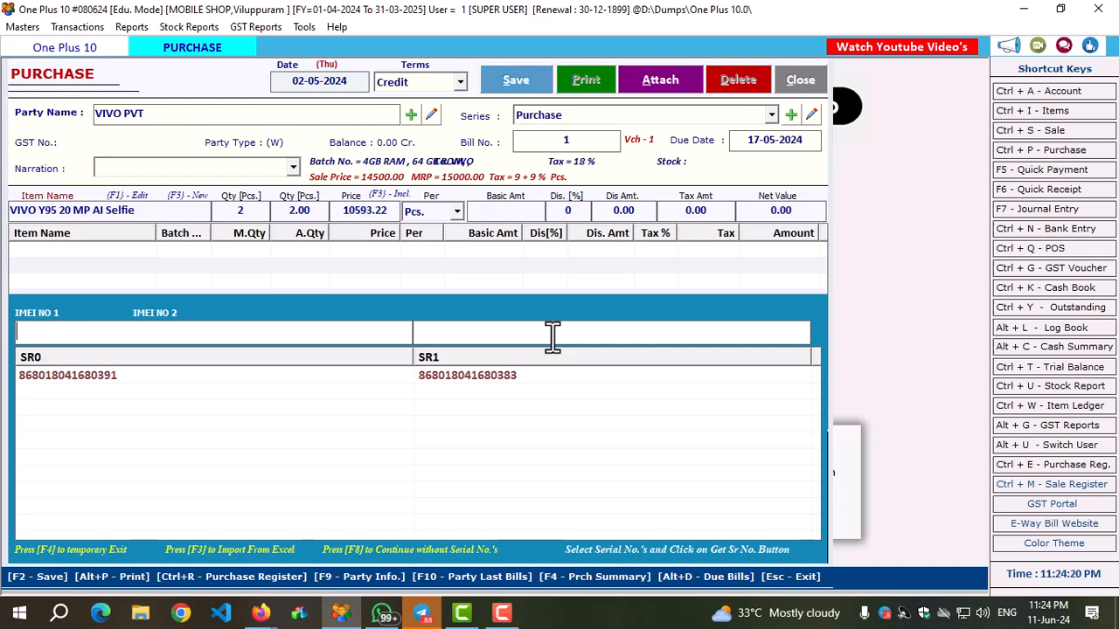
key(Return)
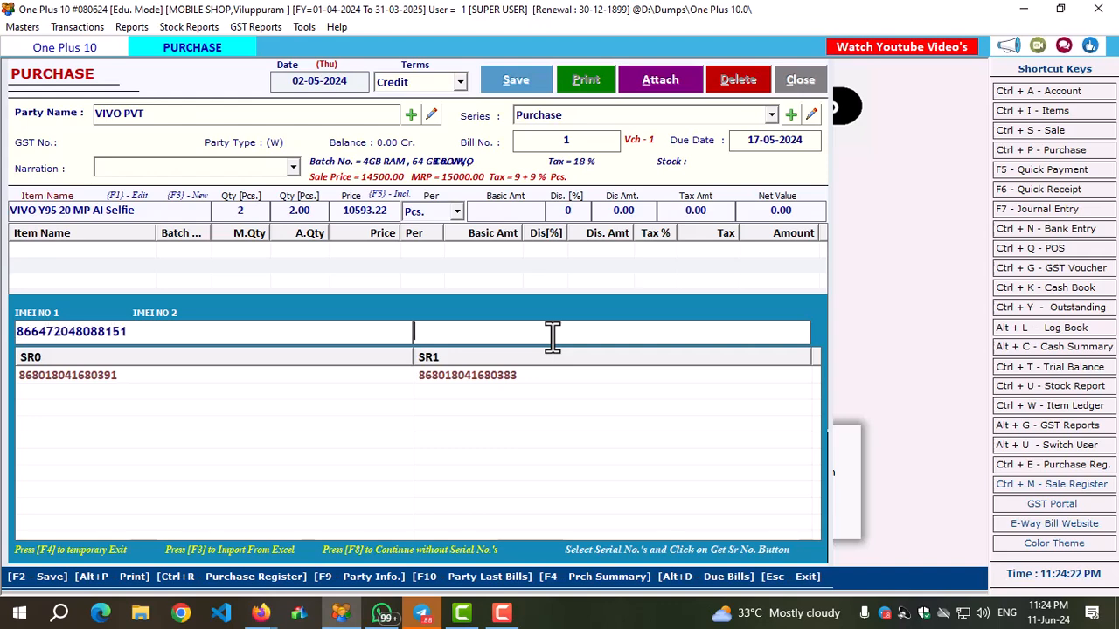
key(Return)
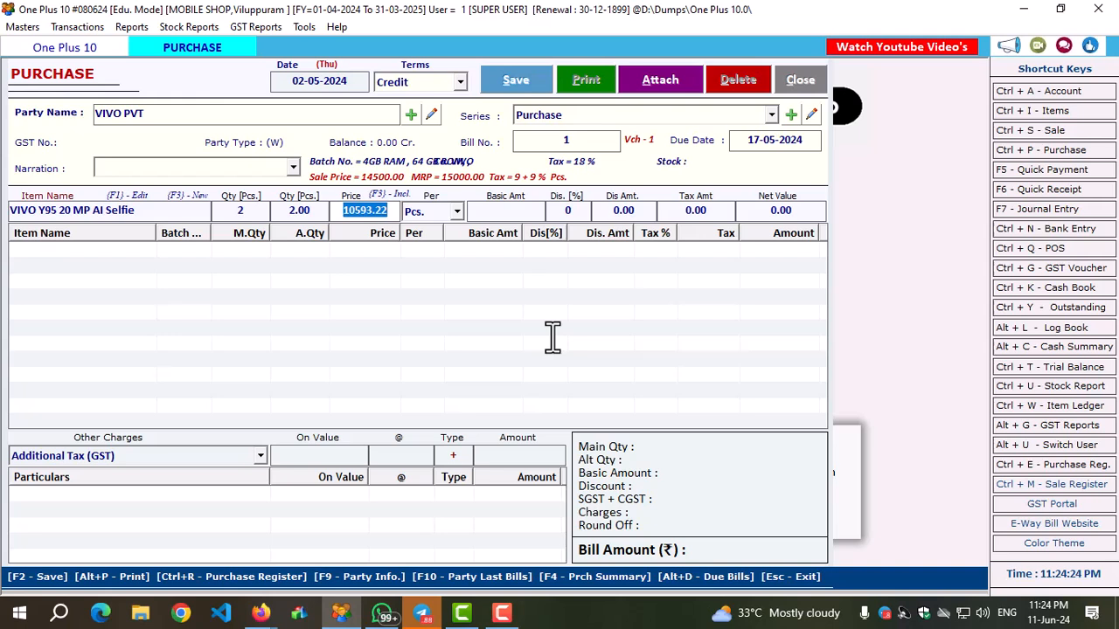
Accept the phone's price of 10593.22 per Pcs. with no discount and add the line to the purchase bill.
key(Return)
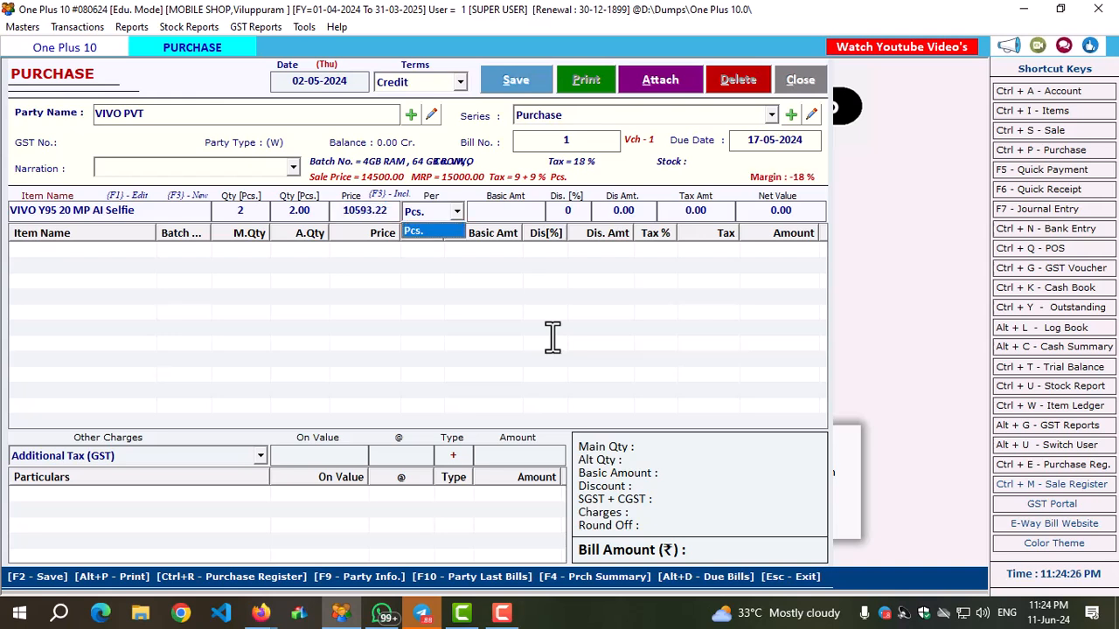
key(Return)
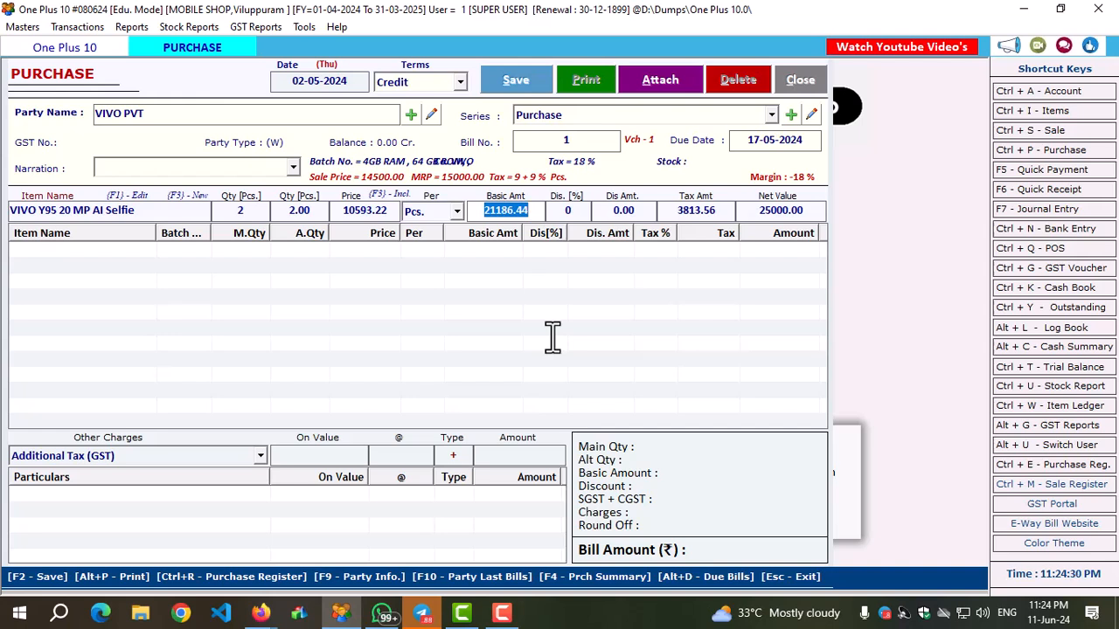
key(Return)
key(Return)
key(Return)
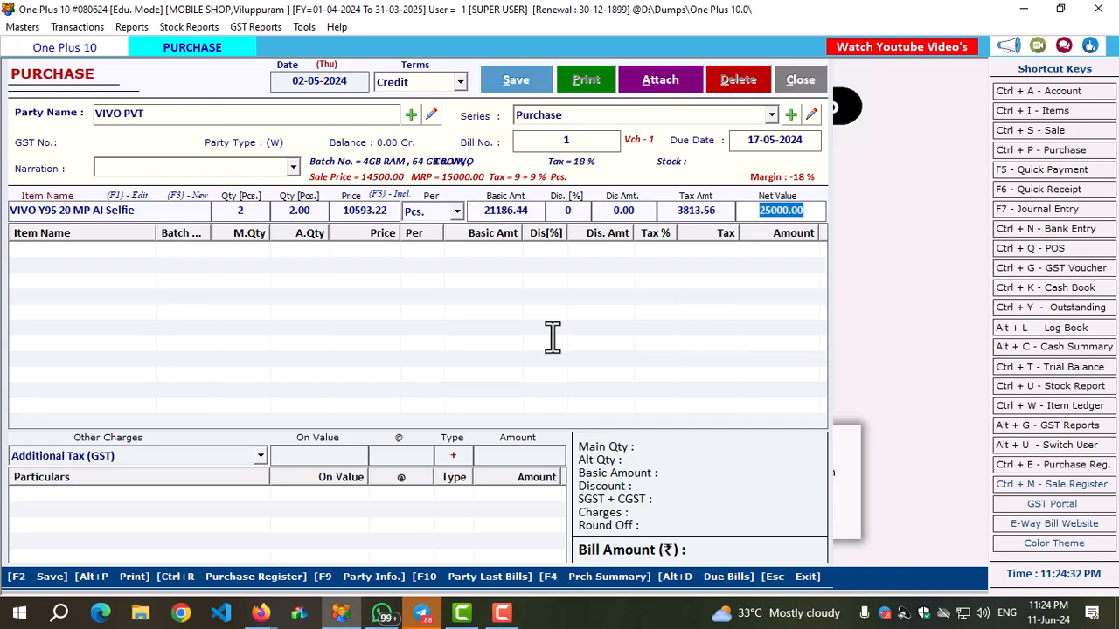
key(Return)
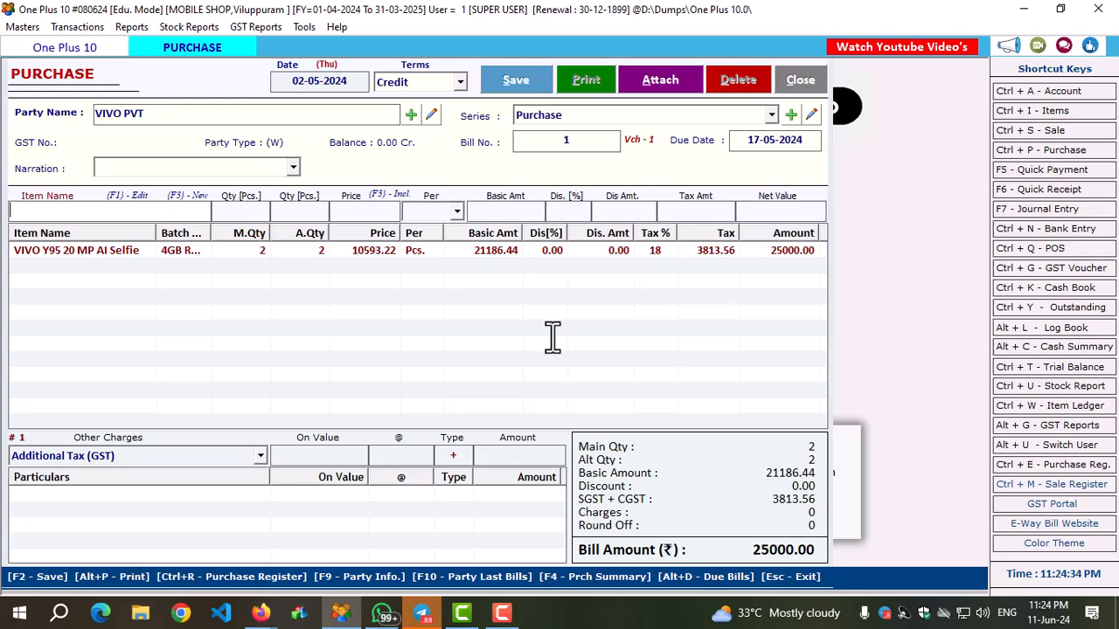
Save the VIVO PVT purchase bill and close the purchase entry form.
click(514, 82)
click(598, 360)
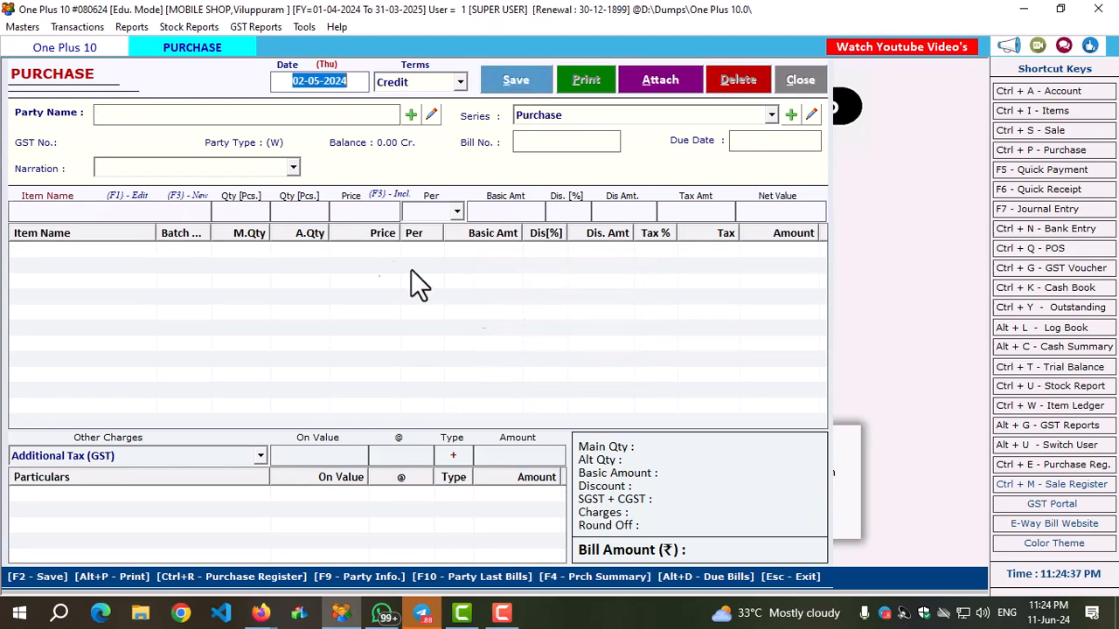
click(799, 81)
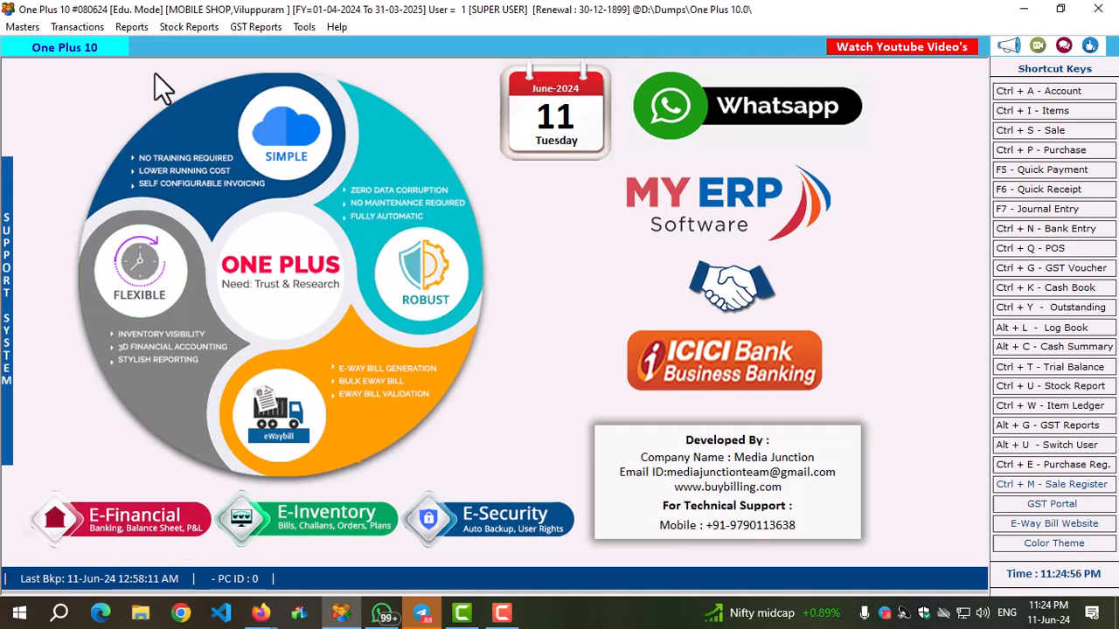
click(133, 28)
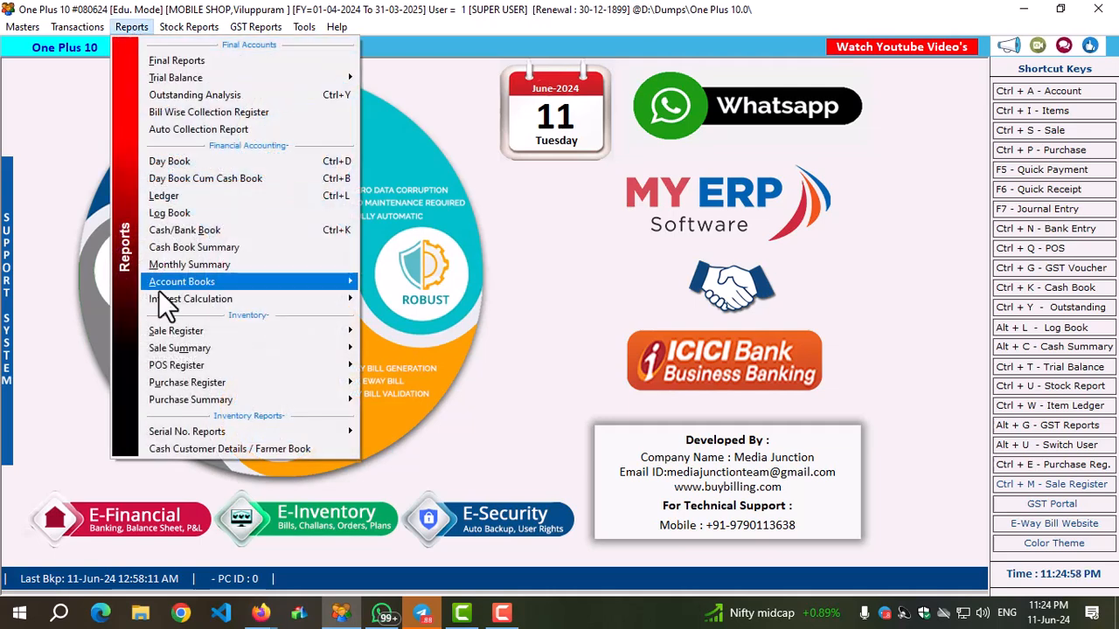
mouse_move(200, 437)
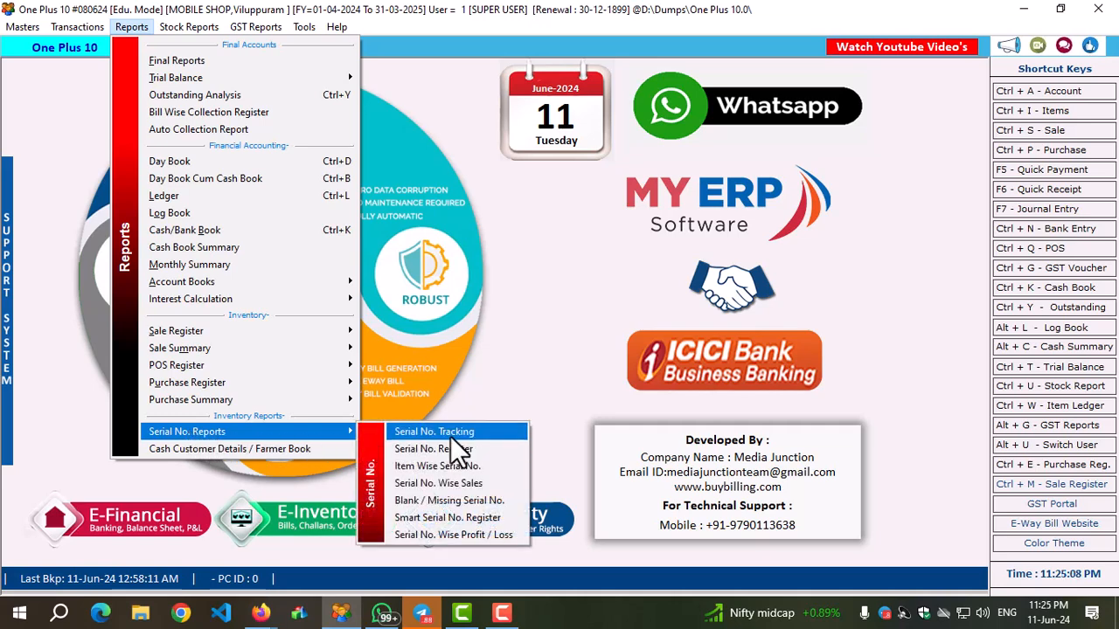
click(404, 432)
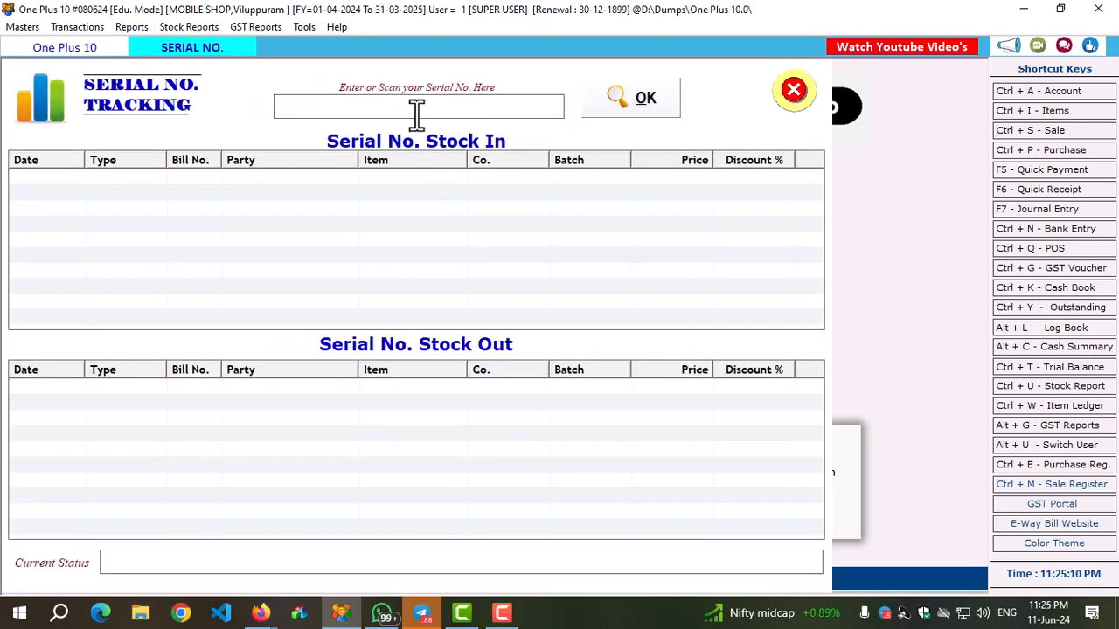
key(Return)
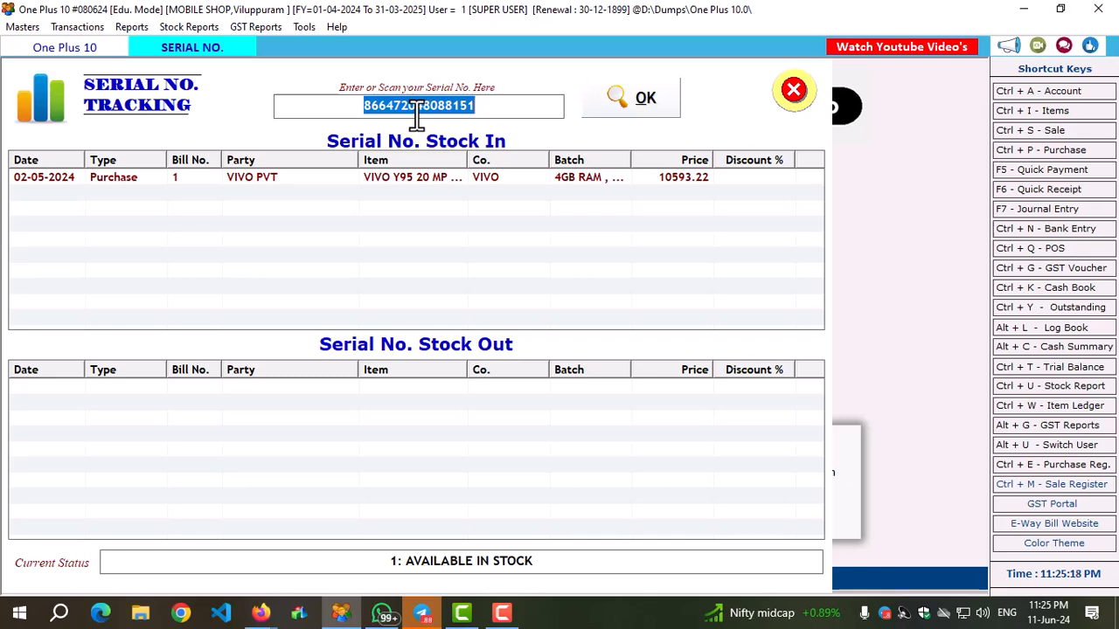
click(784, 93)
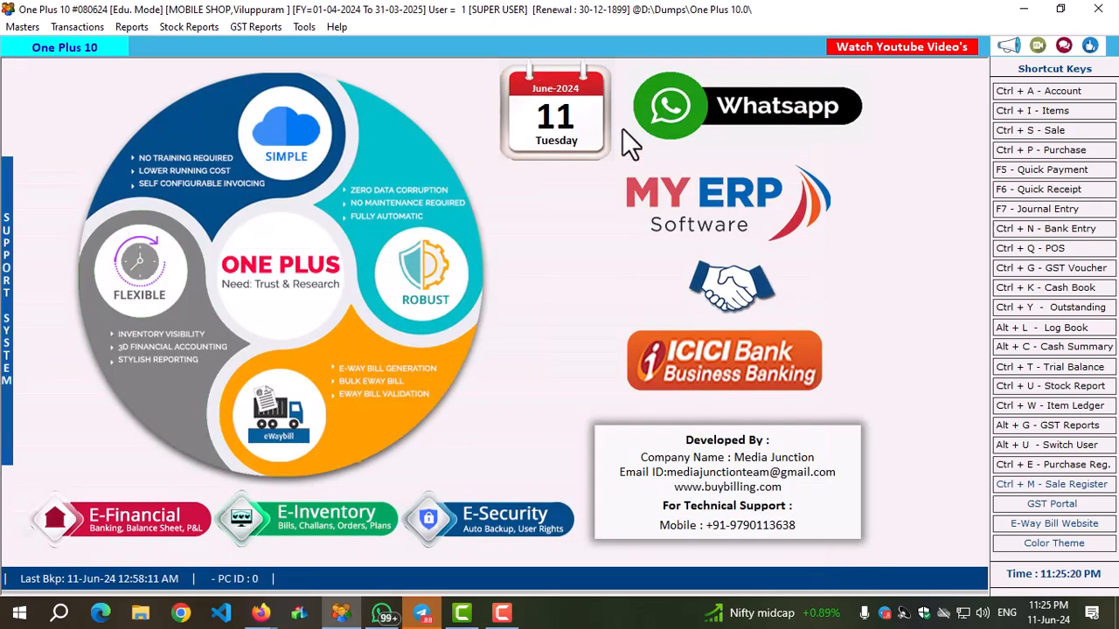
Create a new item named Vivo Y95 Combo Display with the short name Y95 Display.
click(1049, 110)
click(297, 83)
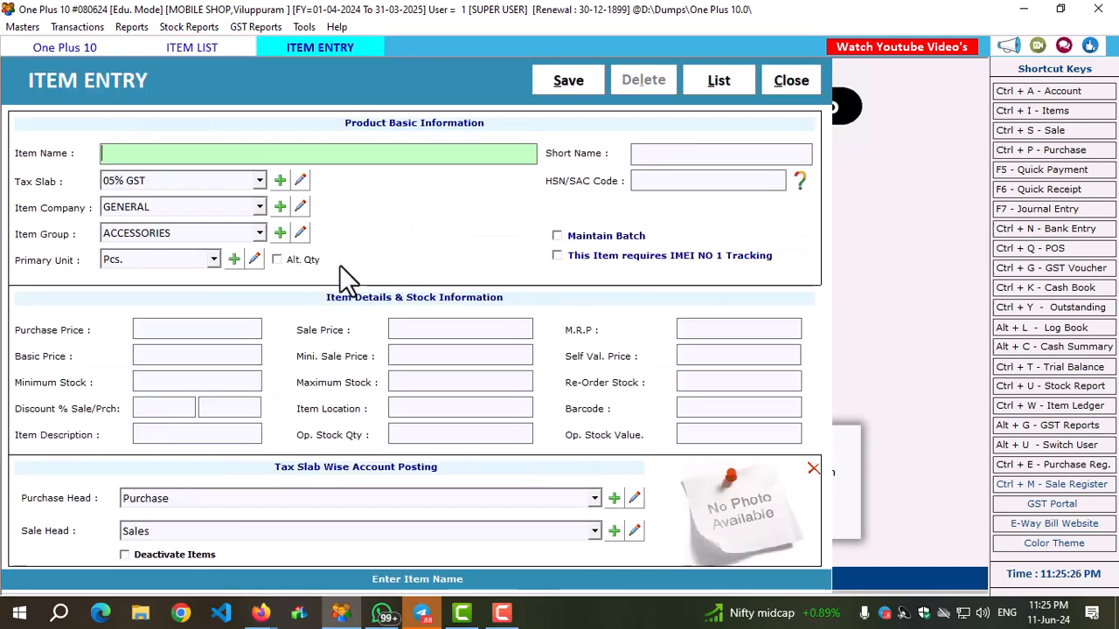
text(Vivo Y95 Combo Display)
key(Return)
text(Y95 Display)
key(Return)
Classify the display item under the Tax Free slab, company VIVO and group DISPLAY, with Pcs. as its primary unit.
key(Down)
key(Down)
key(Down)
key(Down)
key(Return)
key(Down)
key(Down)
key(Down)
key(Down)
key(Return)
key(Up)
key(Return)
key(Return)
key(Return)
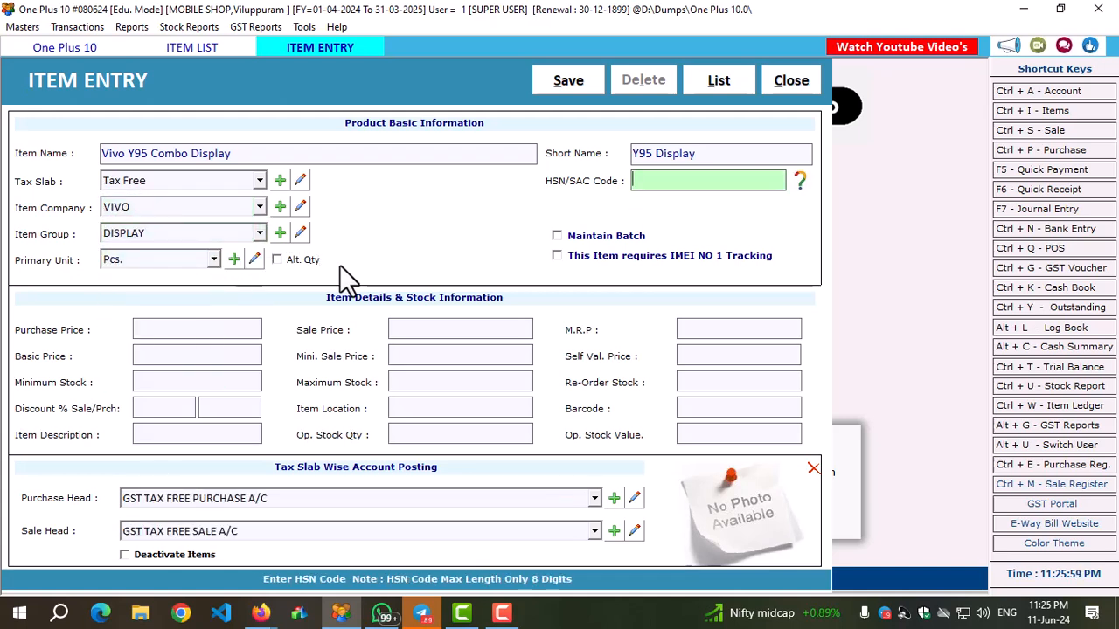
Enter 8517 as the display item's HSN/SAC code and look through the matching codes in the HSN search.
text(8517)
drag(699, 180, 603, 184)
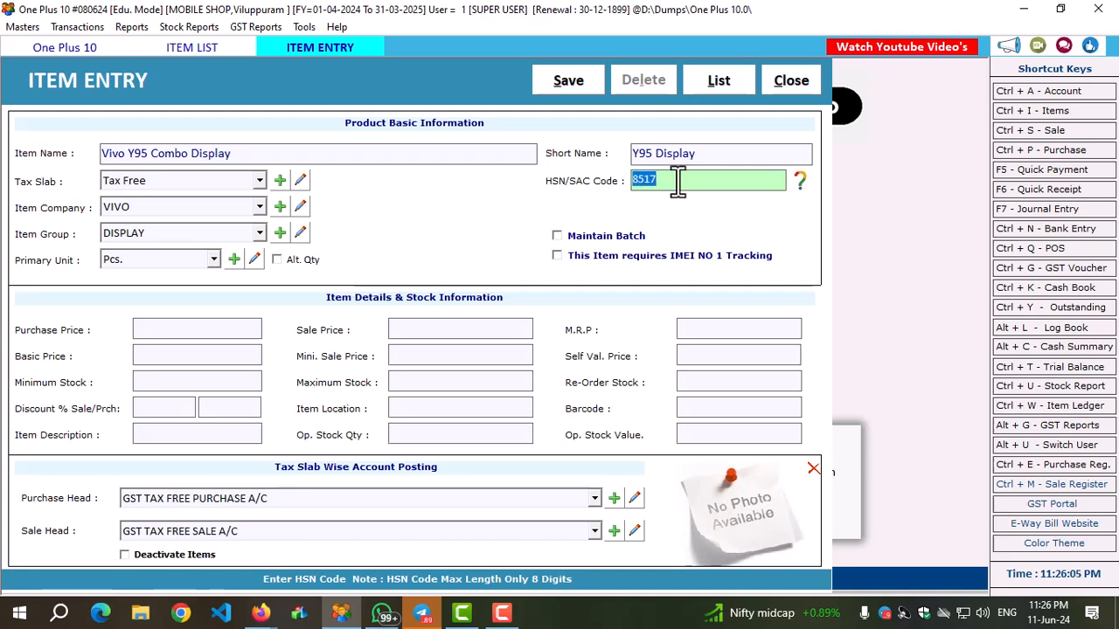
click(801, 181)
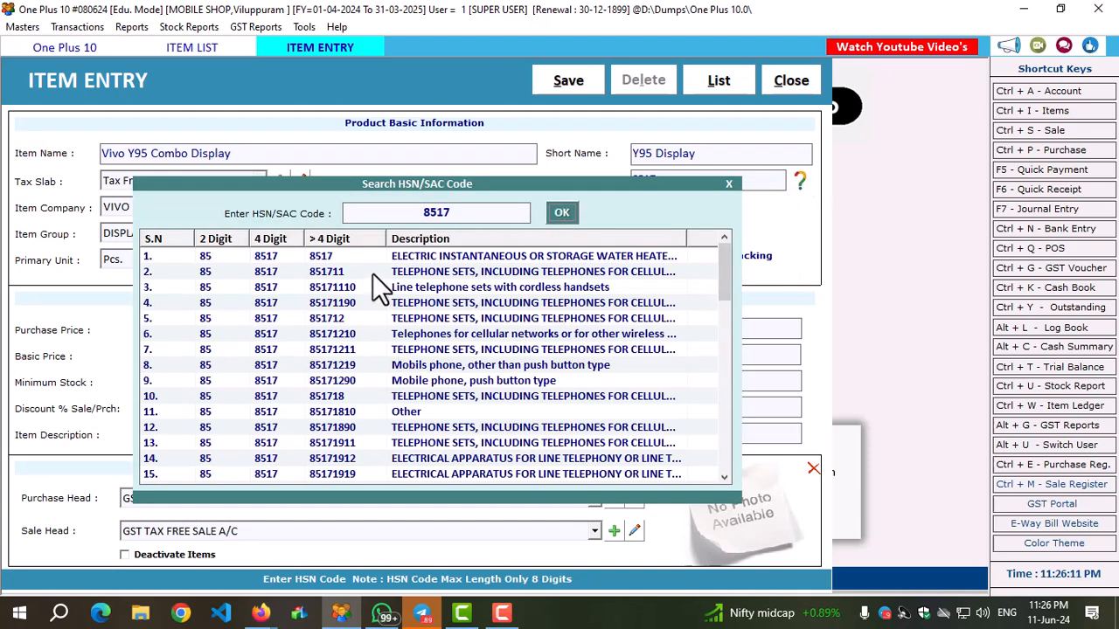
scroll(366, 348, down, 5)
scroll(365, 351, down, 5)
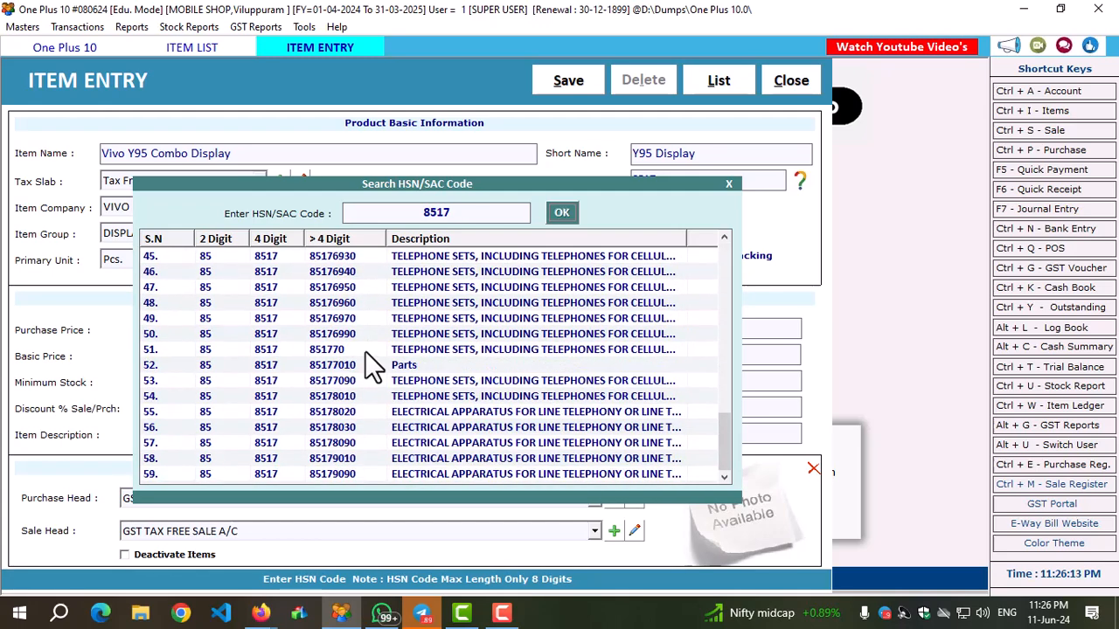
scroll(365, 352, up, 10)
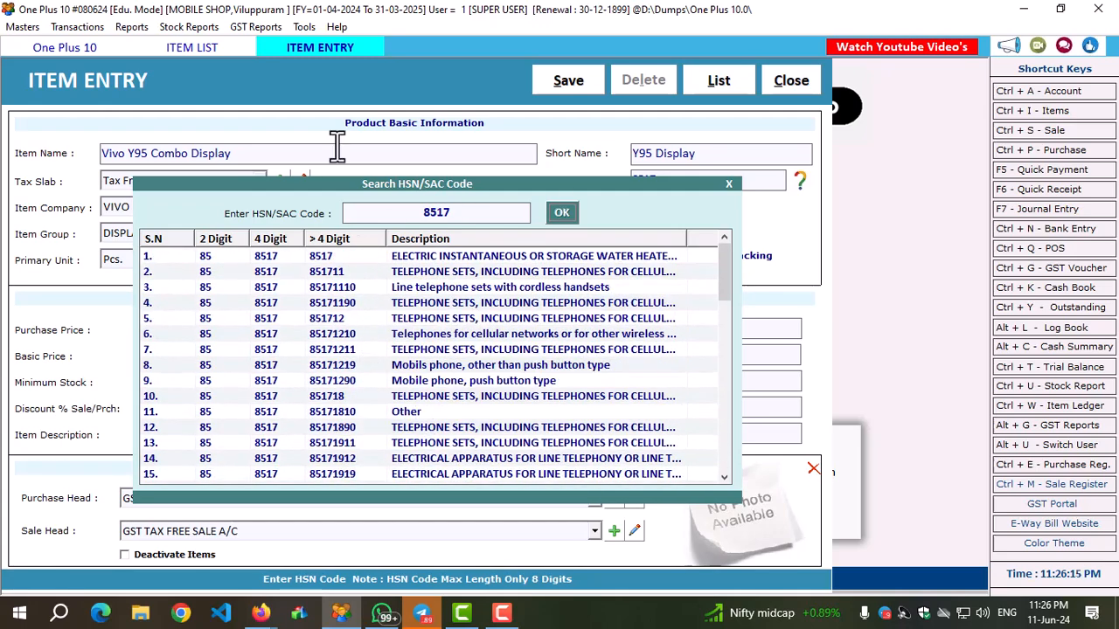
click(728, 182)
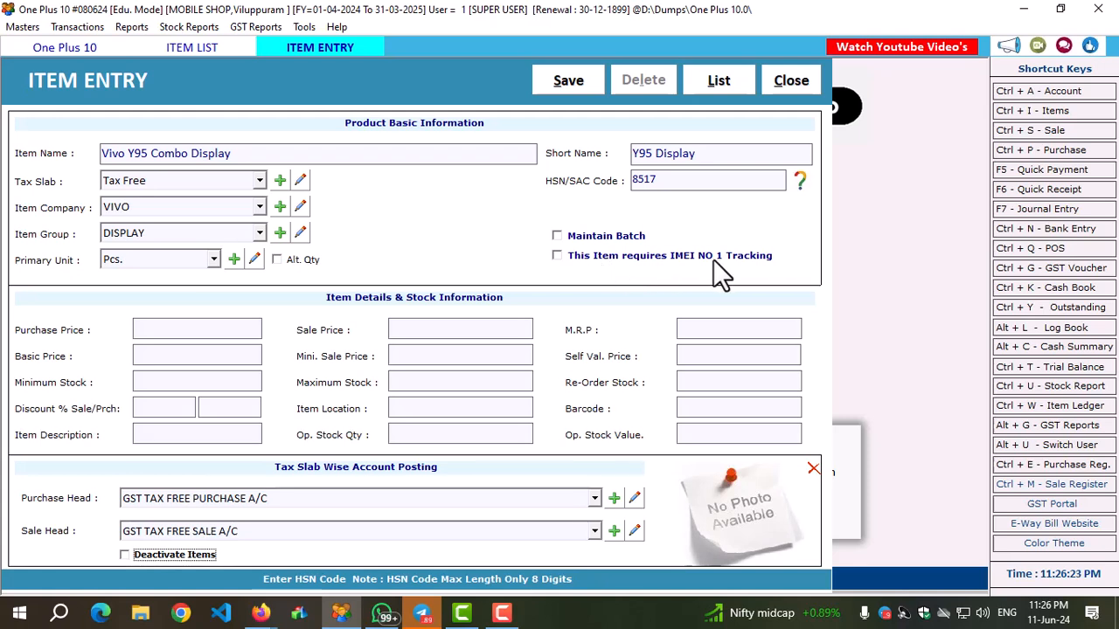
Set the display item's sale price to 1850, M.R.P. to 2100 and purchase price to 950.
click(418, 330)
text(1850)
key(Return)
text(1)
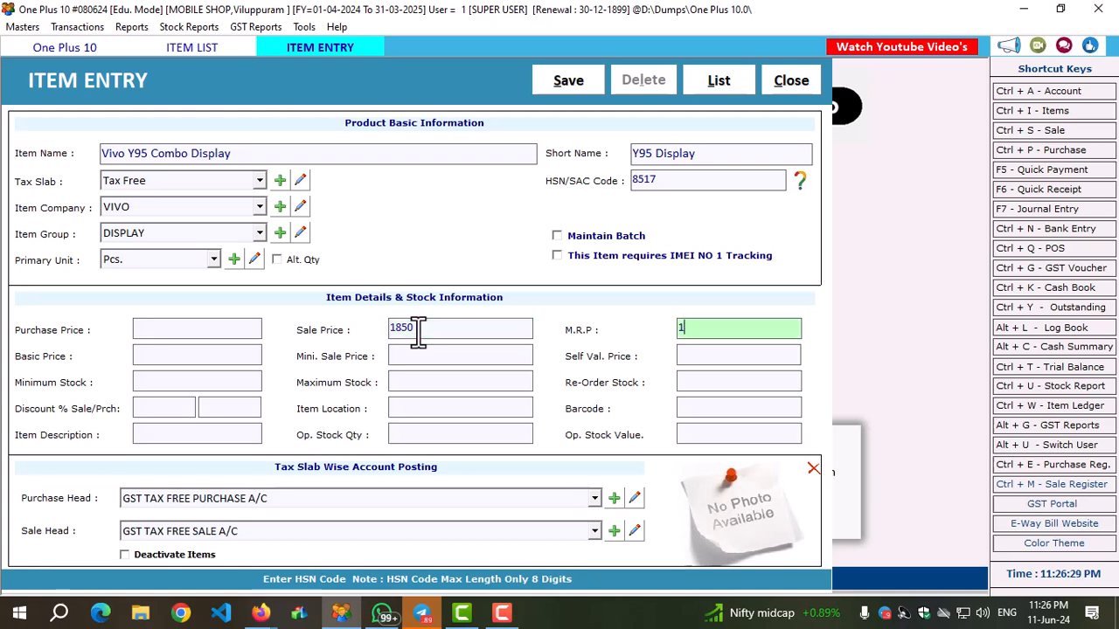
key(BackSpace)
text(2100)
click(193, 330)
text(950)
key(Return)
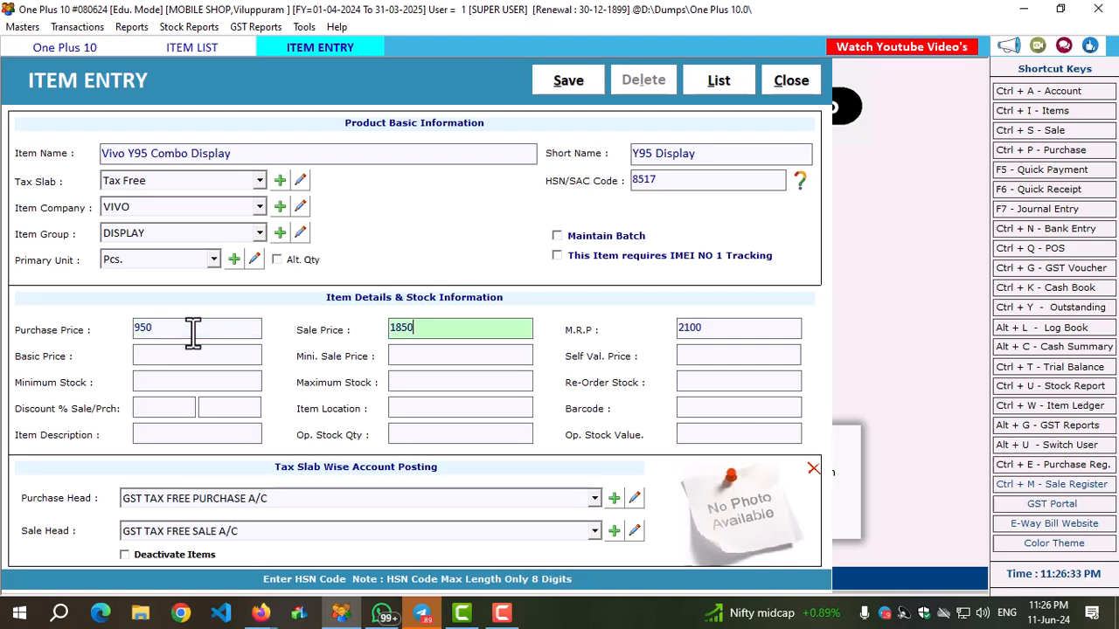
Save the Vivo Y95 Combo Display item, leave the item entry form and refresh the list of items.
click(567, 79)
click(624, 358)
click(784, 87)
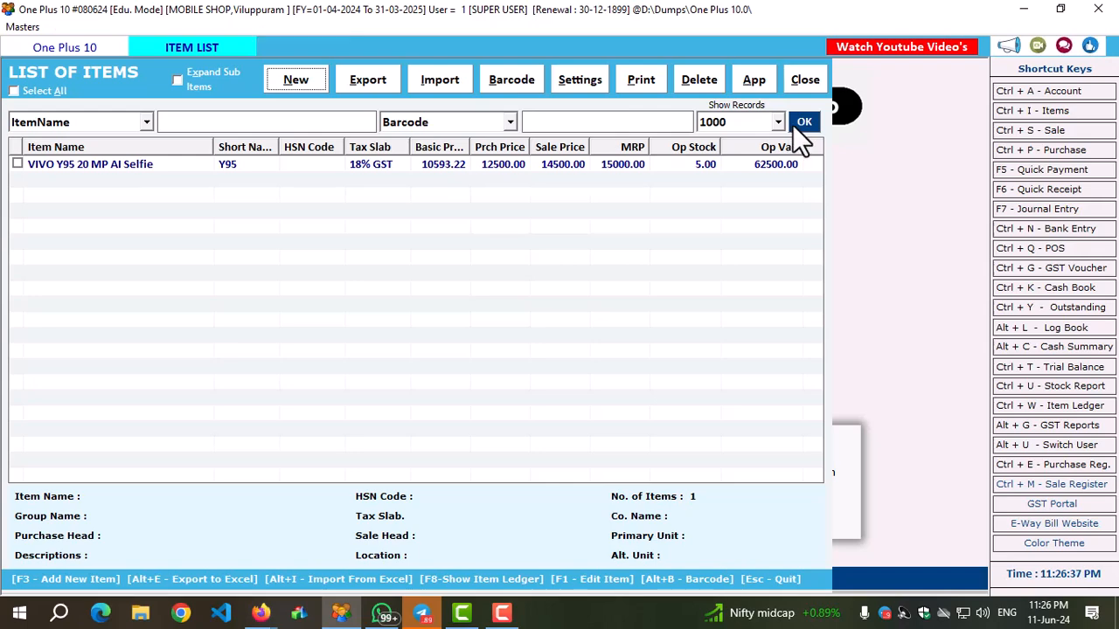
click(799, 122)
Set the HSN/SAC code of the item VIVO Y95 20 MP AI Selfie to 8517 and save the item.
click(144, 165)
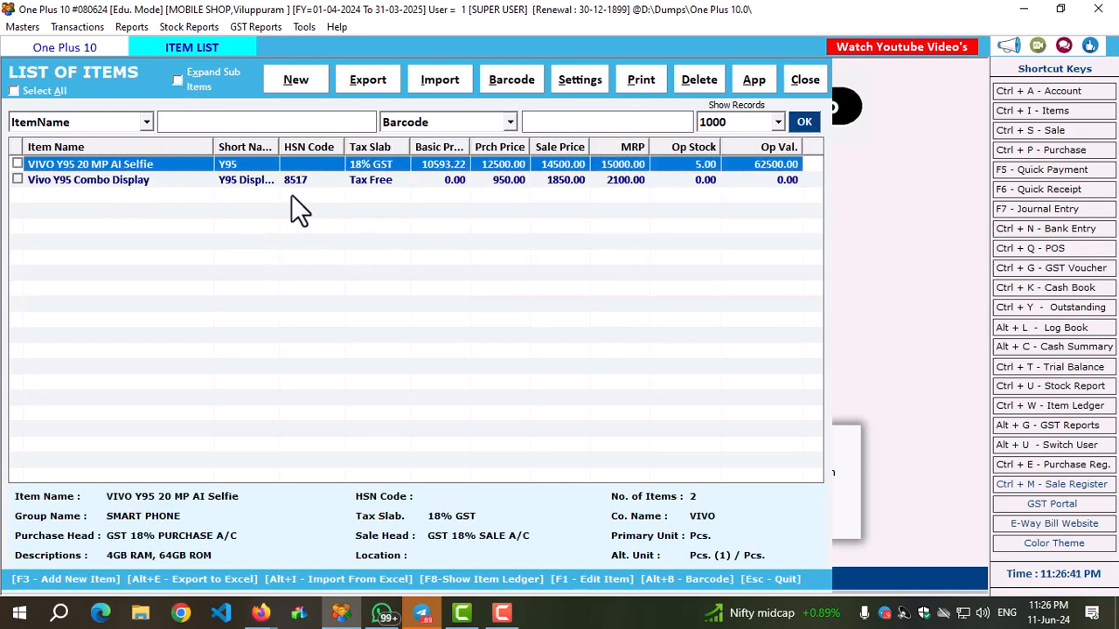
drag(280, 148, 378, 150)
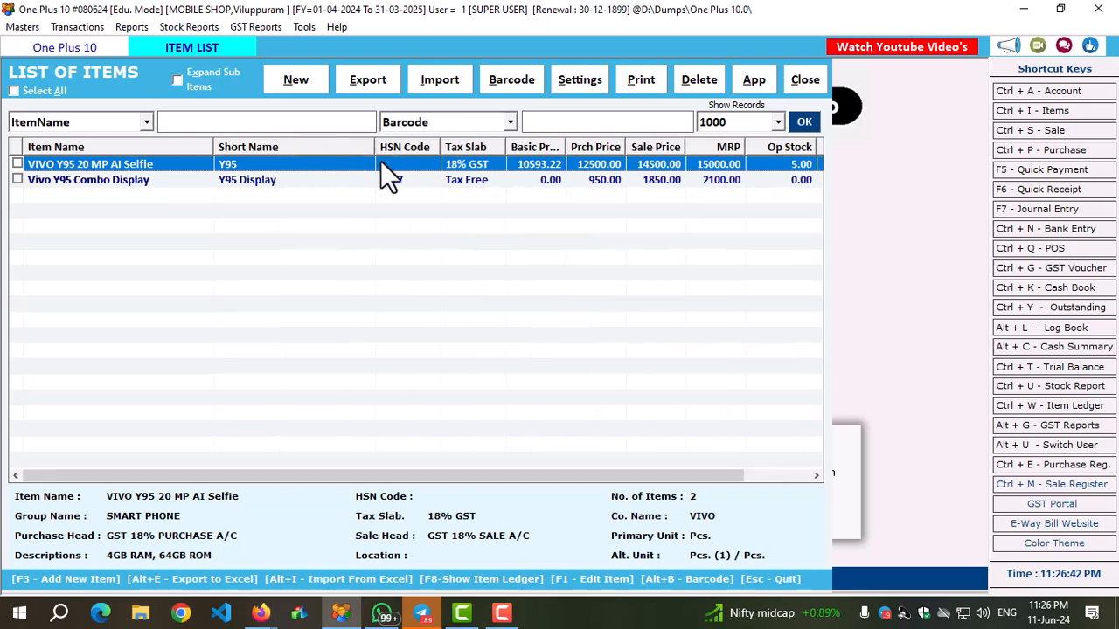
double_click(691, 164)
click(680, 181)
text(8517)
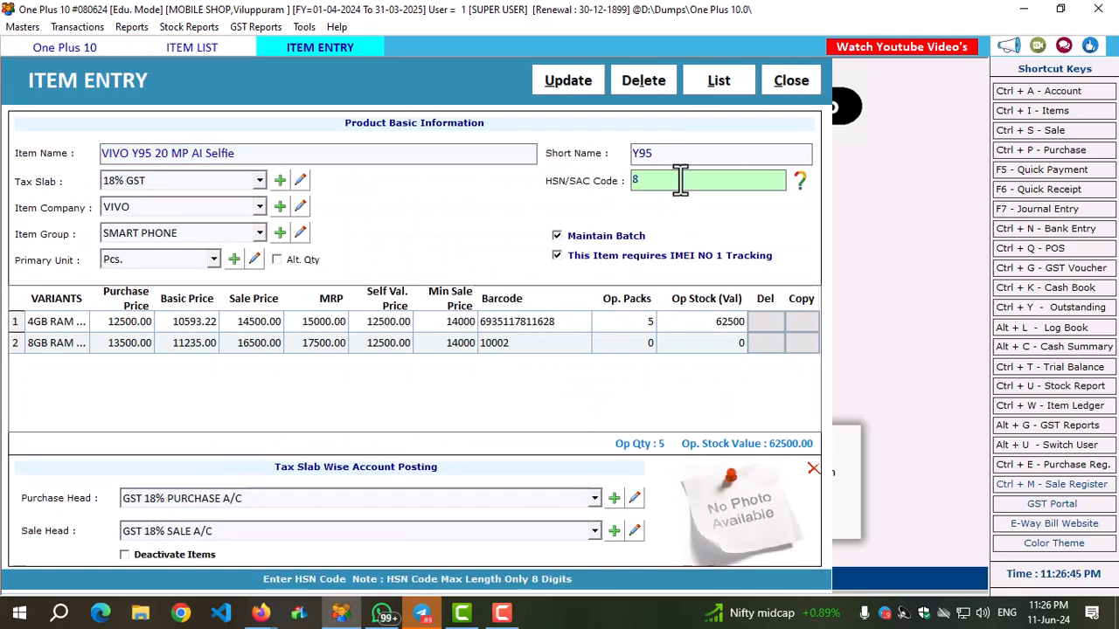
click(596, 93)
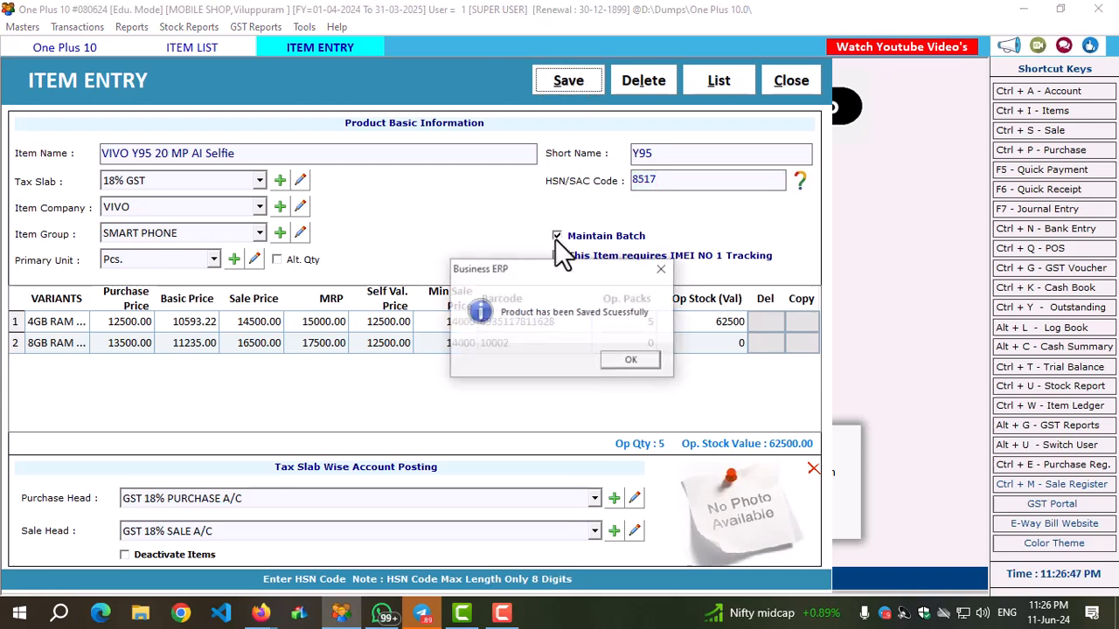
click(603, 359)
Leave the phone's item entry, refresh the list of items and close it.
click(791, 83)
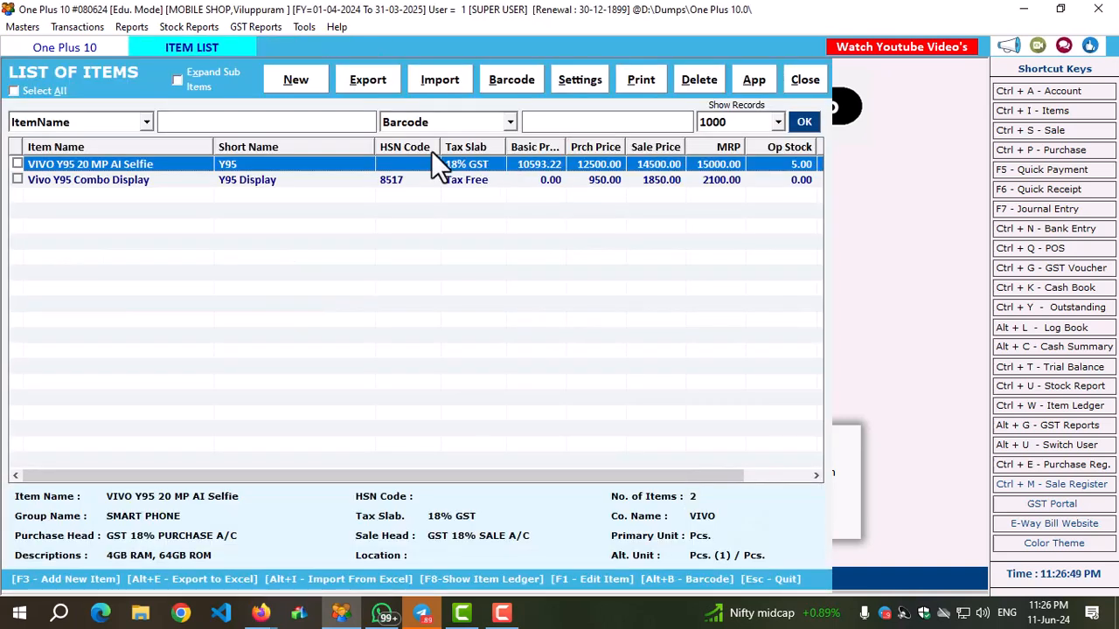
click(803, 122)
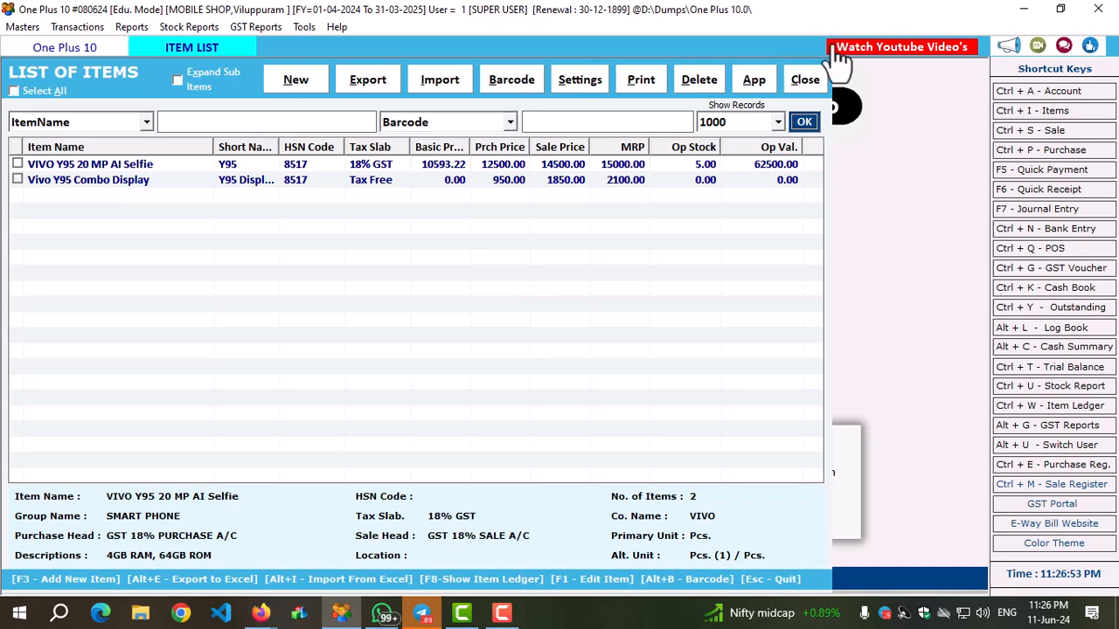
click(809, 79)
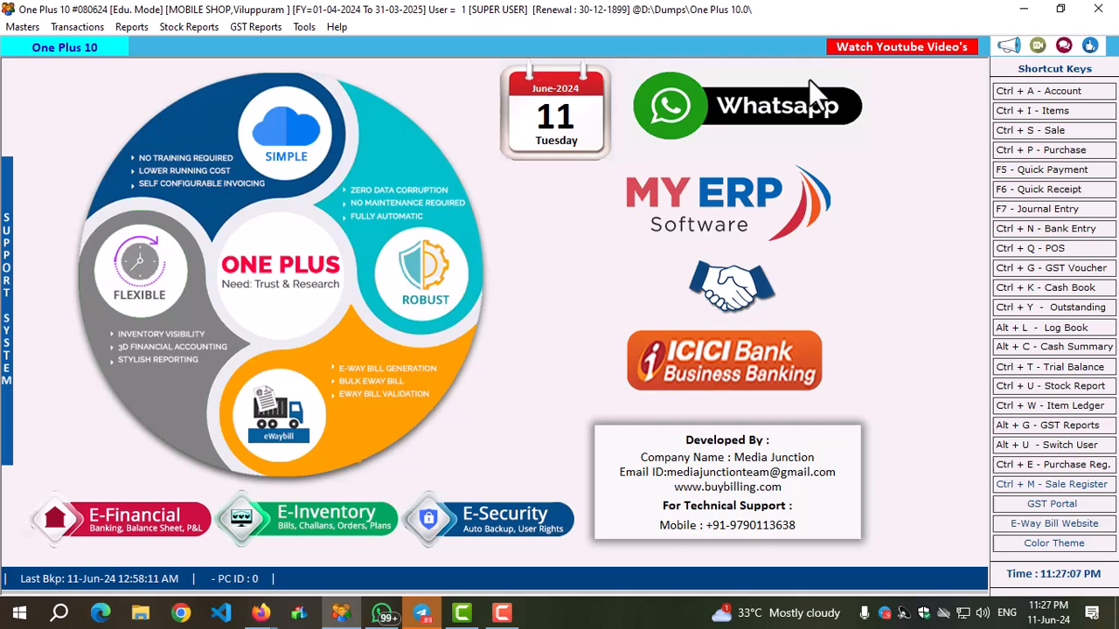
Start a new sale entry, keep the date 11-06-2024 and set the terms to Cash.
click(1042, 132)
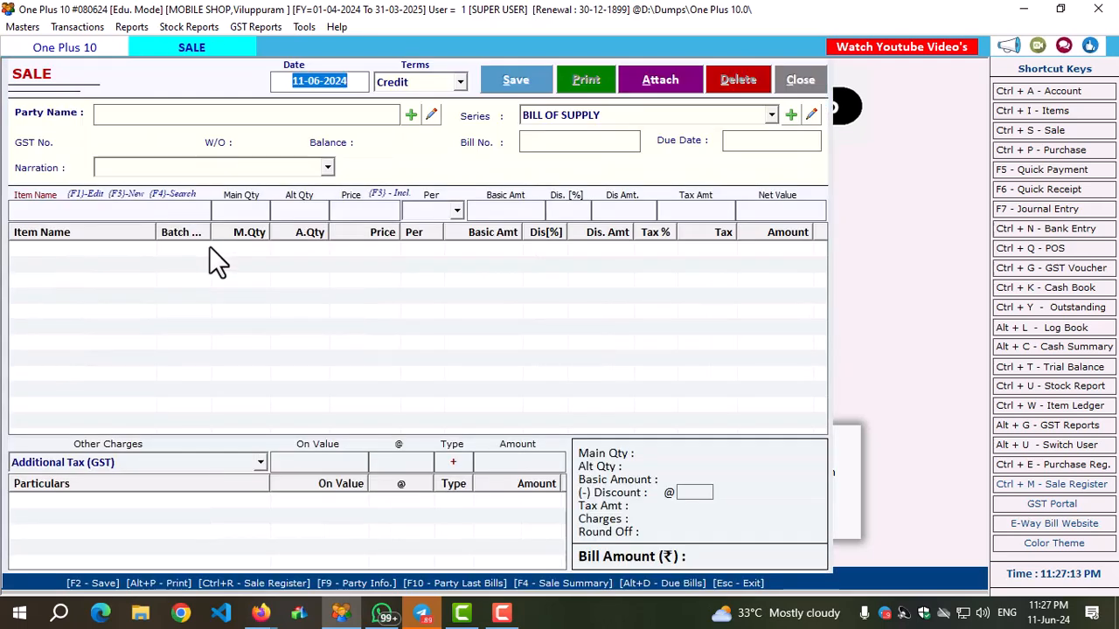
key(Return)
key(Down)
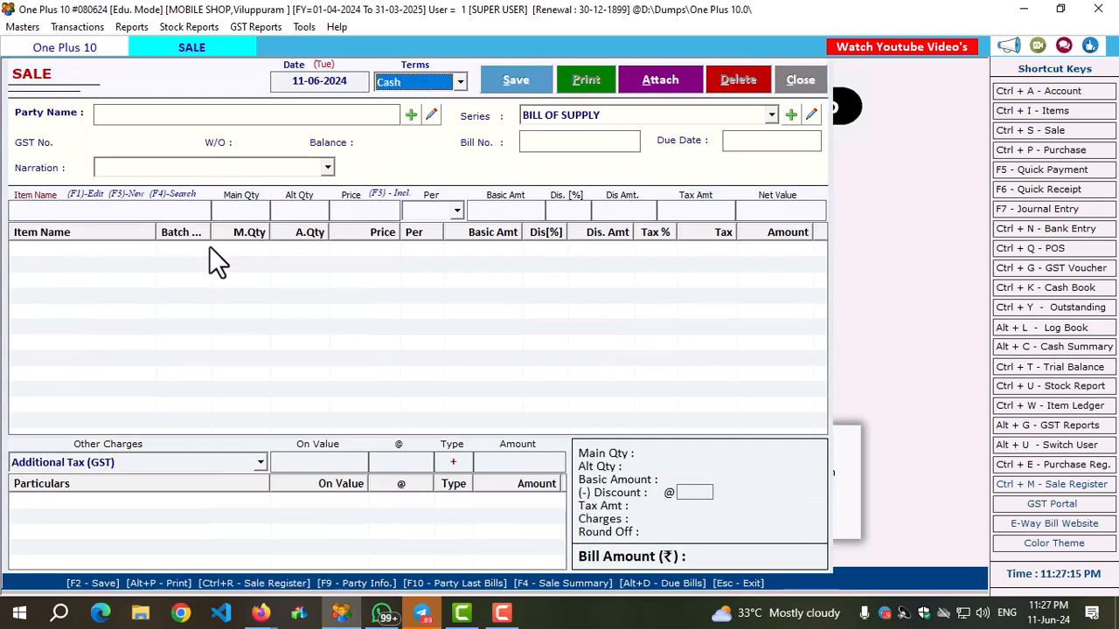
key(Return)
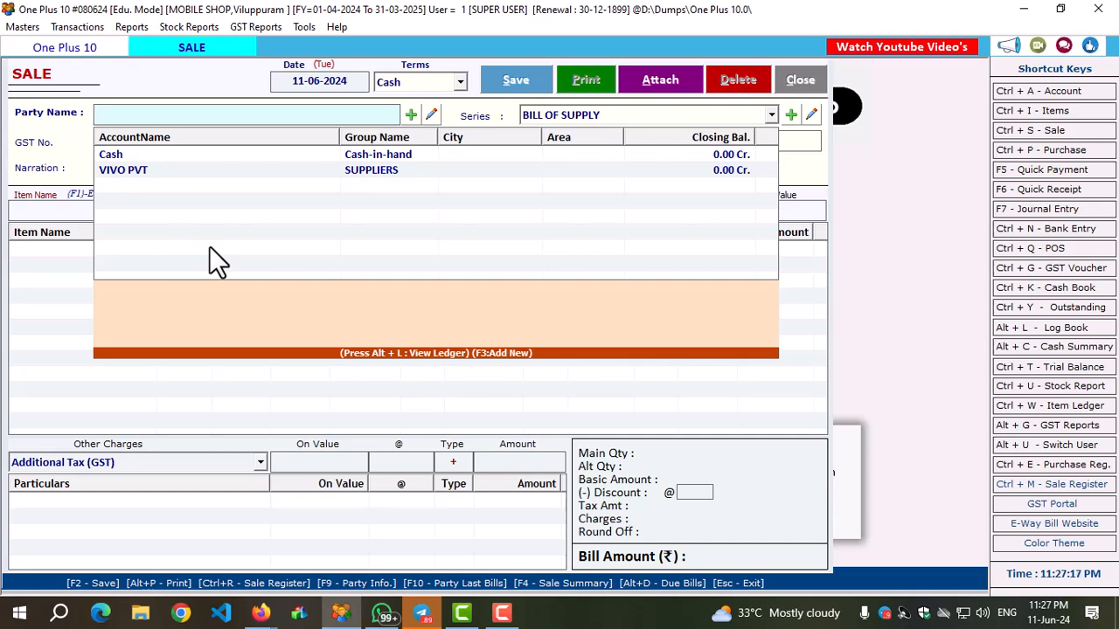
Create a new account under the customer's name in the CUSTOMERS group and save it as the sale's party.
key(F3)
text(JAIDEEP)
key(Return)
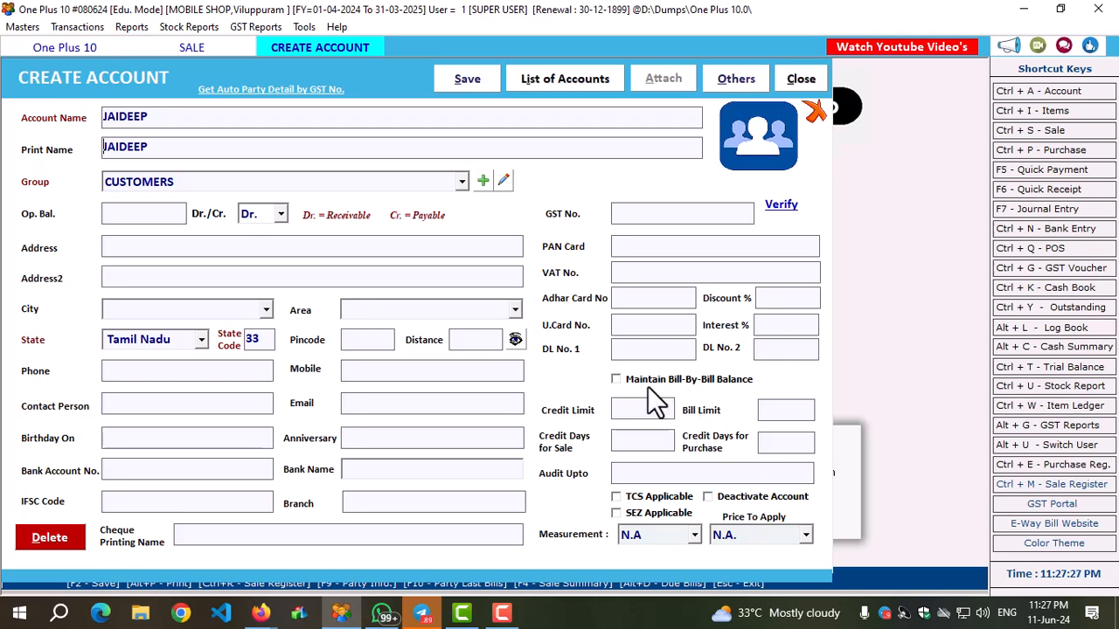
click(619, 378)
click(622, 409)
click(466, 82)
click(401, 148)
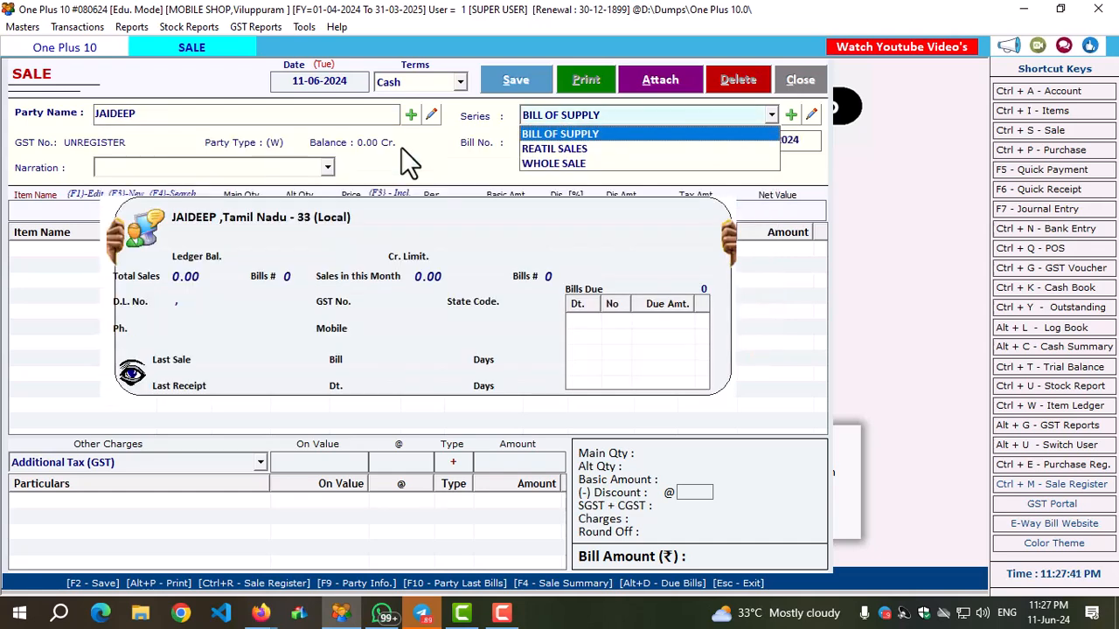
Go through the series options for the sale and choose REATIL SALES.
key(Down)
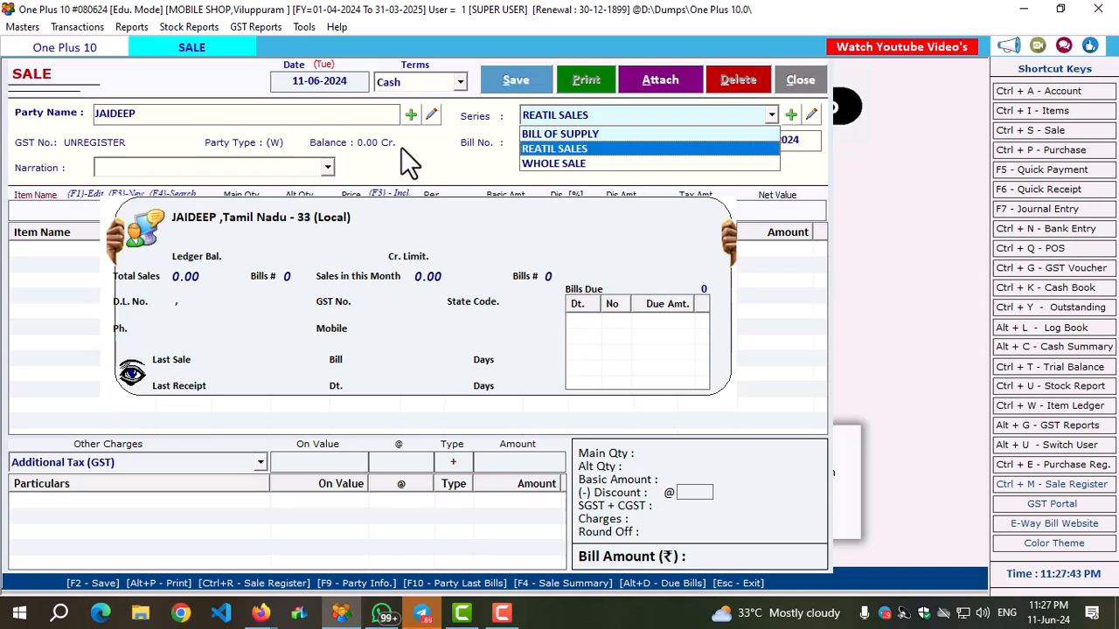
key(Down)
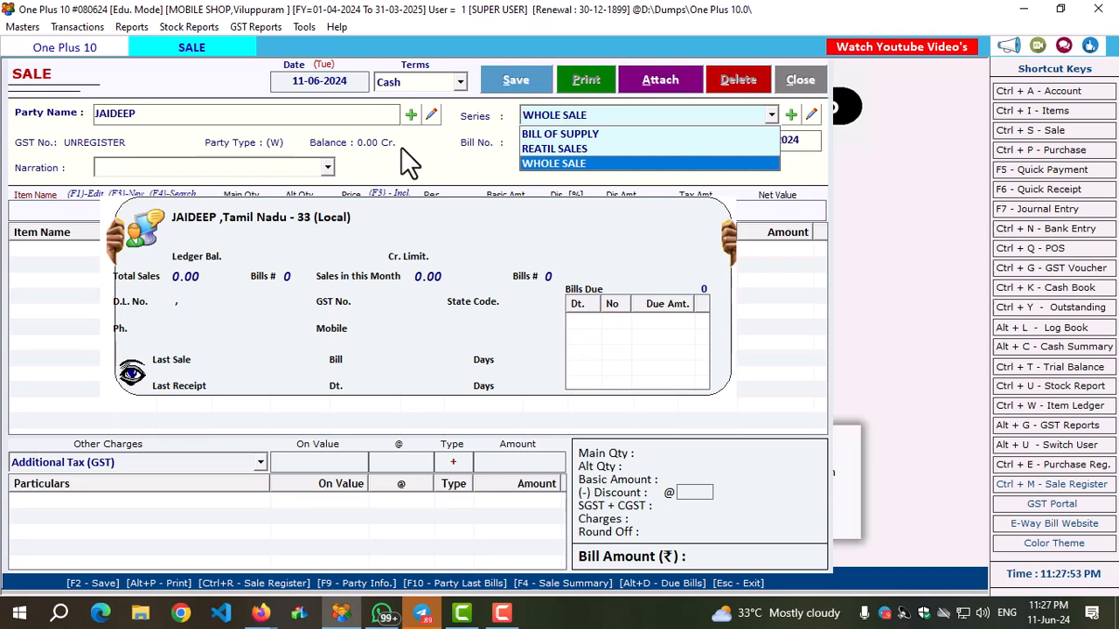
key(Up)
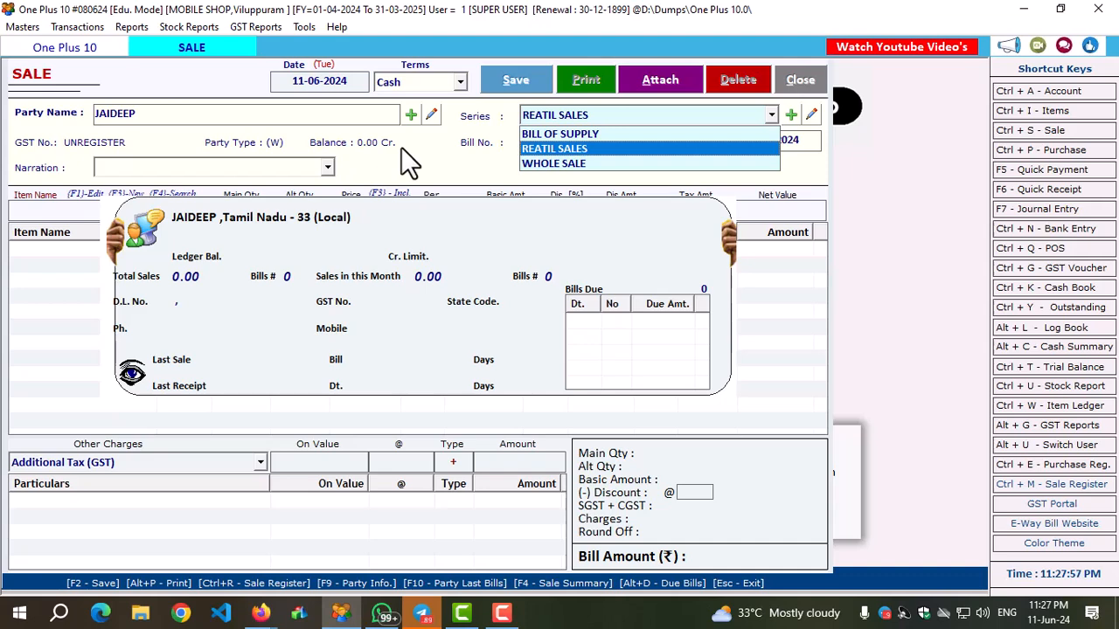
key(Up)
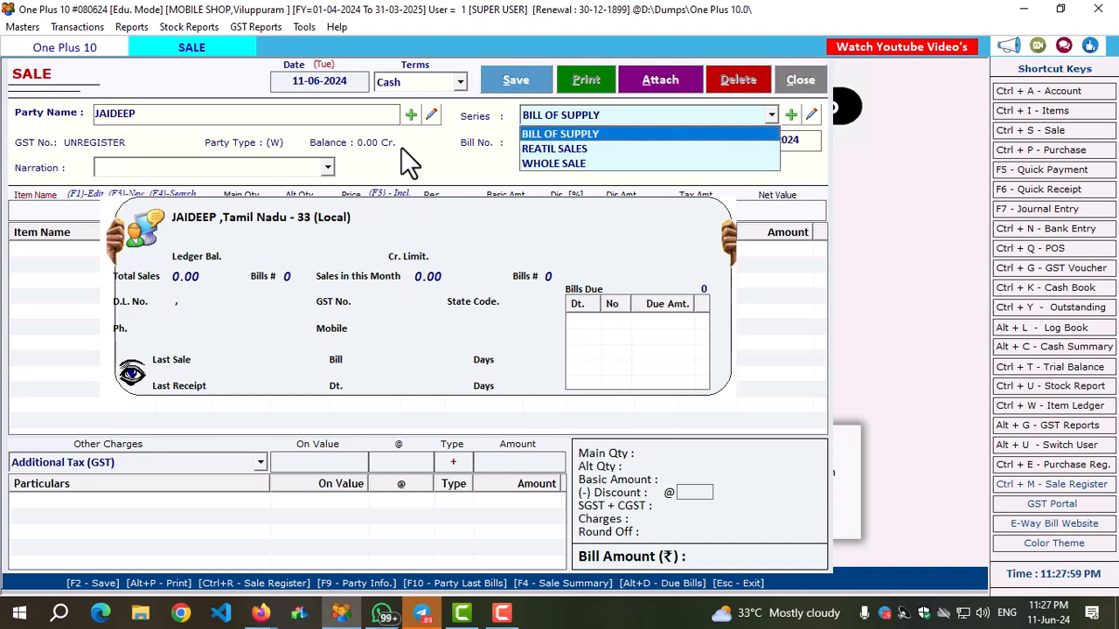
key(Down)
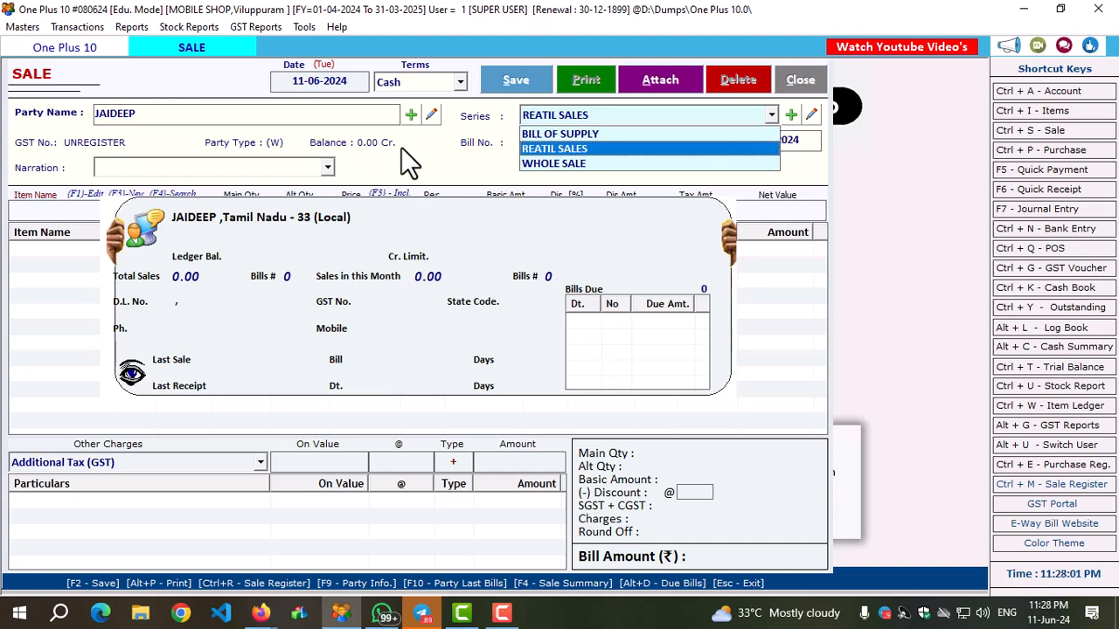
key(Return)
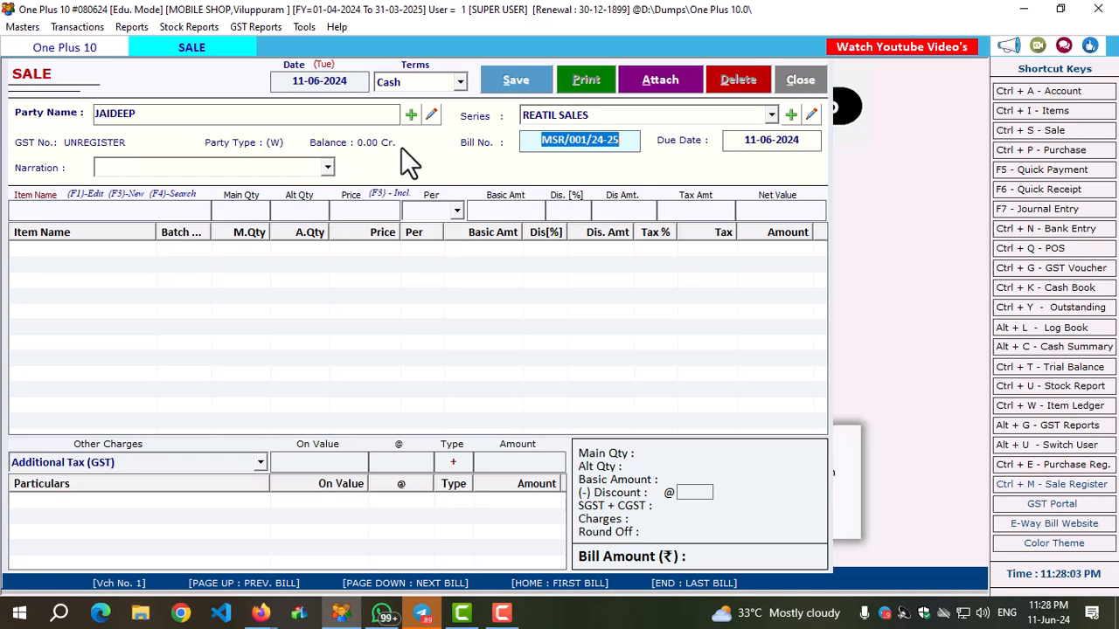
Keep the proposed bill number, leave the narration empty and clear the sale's due date.
click(569, 142)
double_click(631, 143)
click(629, 143)
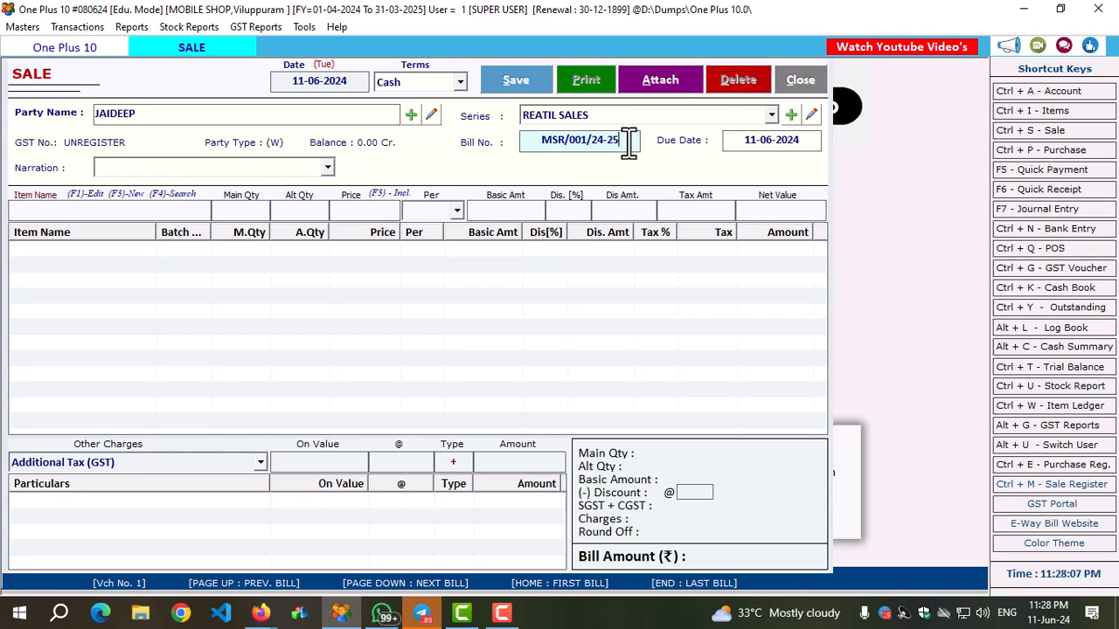
key(Return)
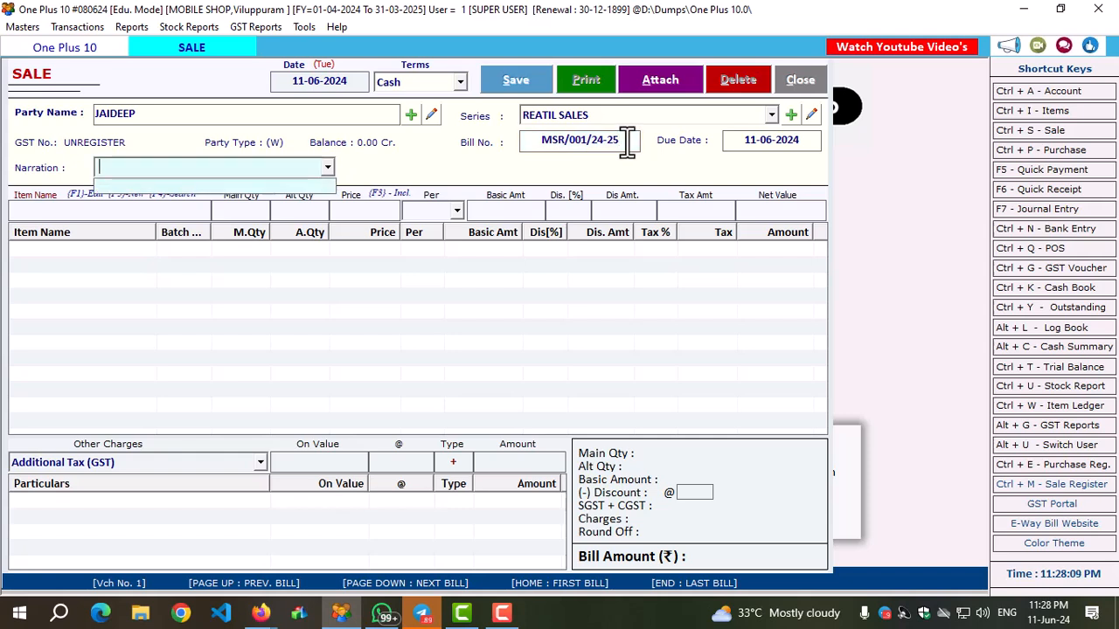
click(813, 141)
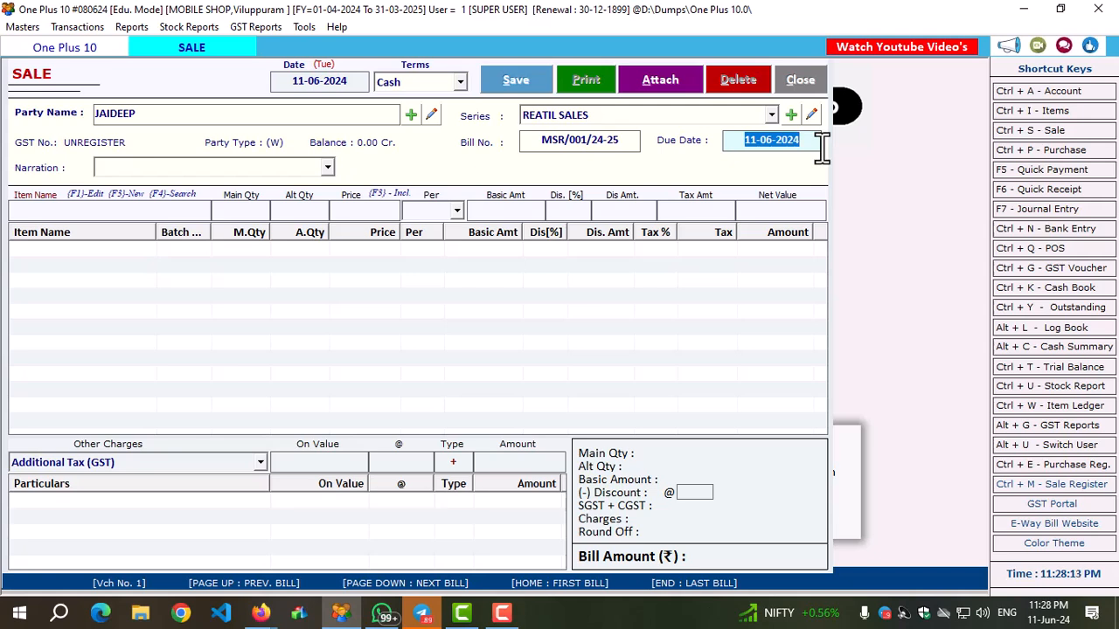
key(BackSpace)
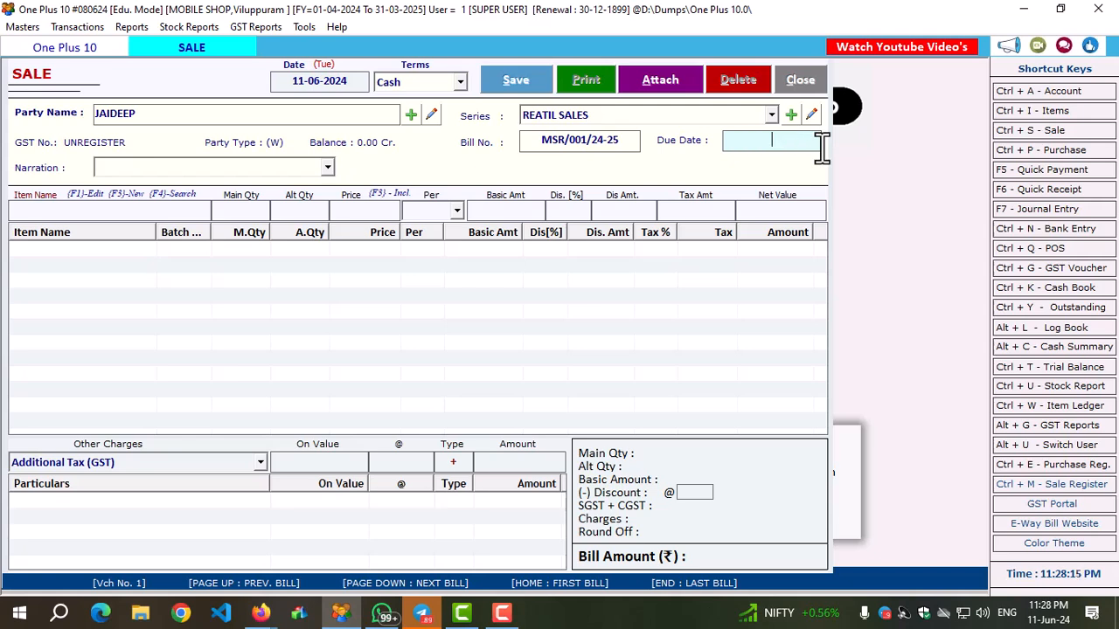
Add the item VIVO Y95 20 MP AI Selfie in the 4GB RAM, 64 GB variant with a quantity of 1.
click(145, 213)
text(VI)
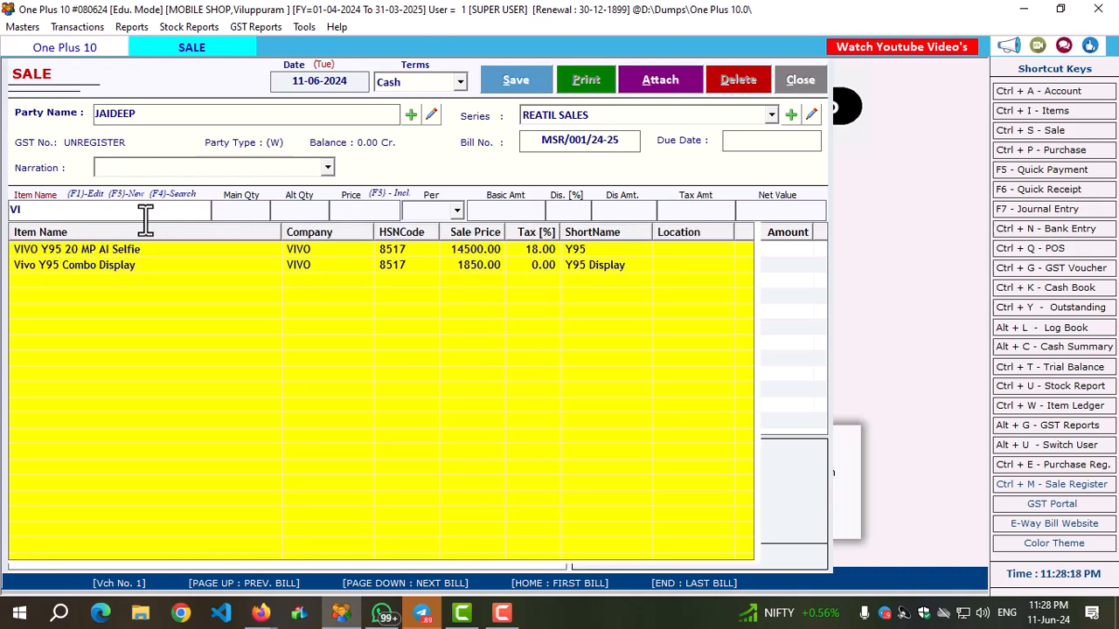
key(Down)
key(Return)
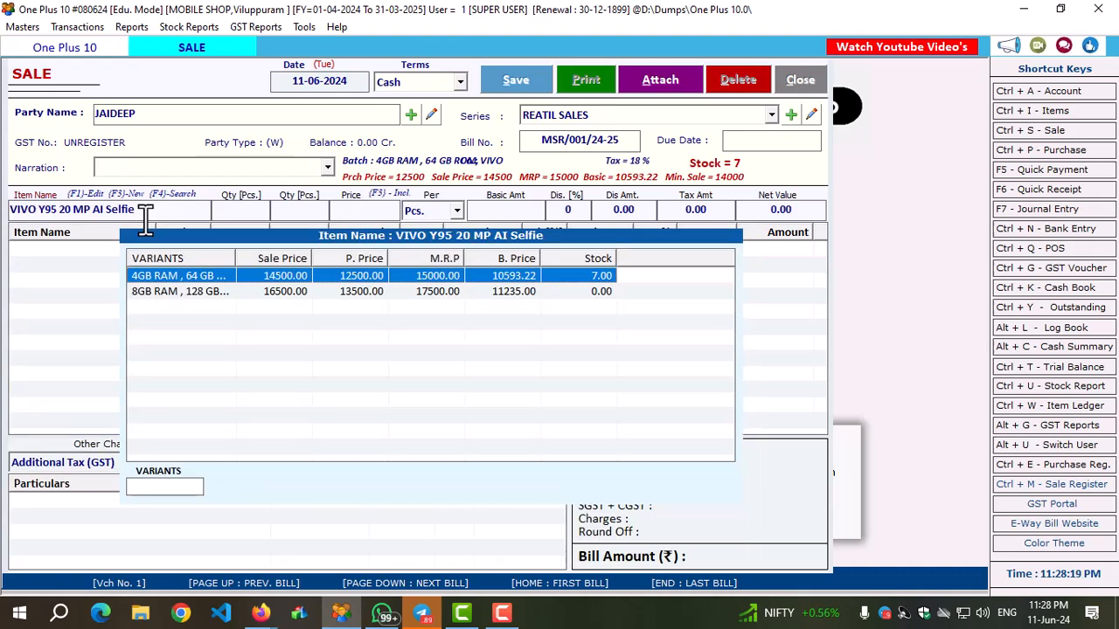
key(Return)
text(1)
key(Return)
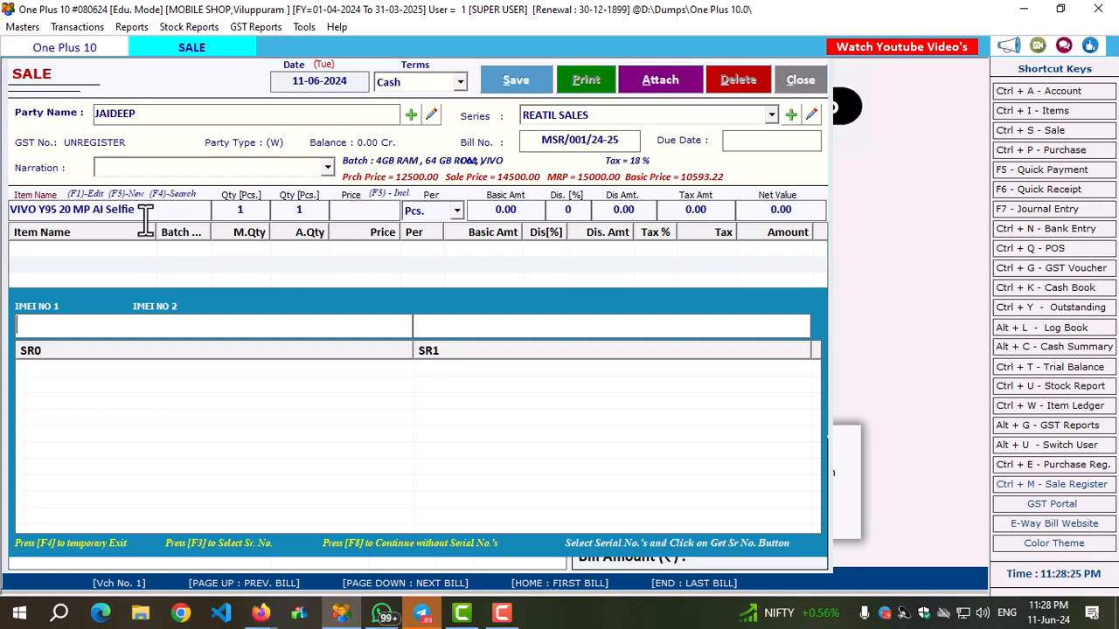
key(Return)
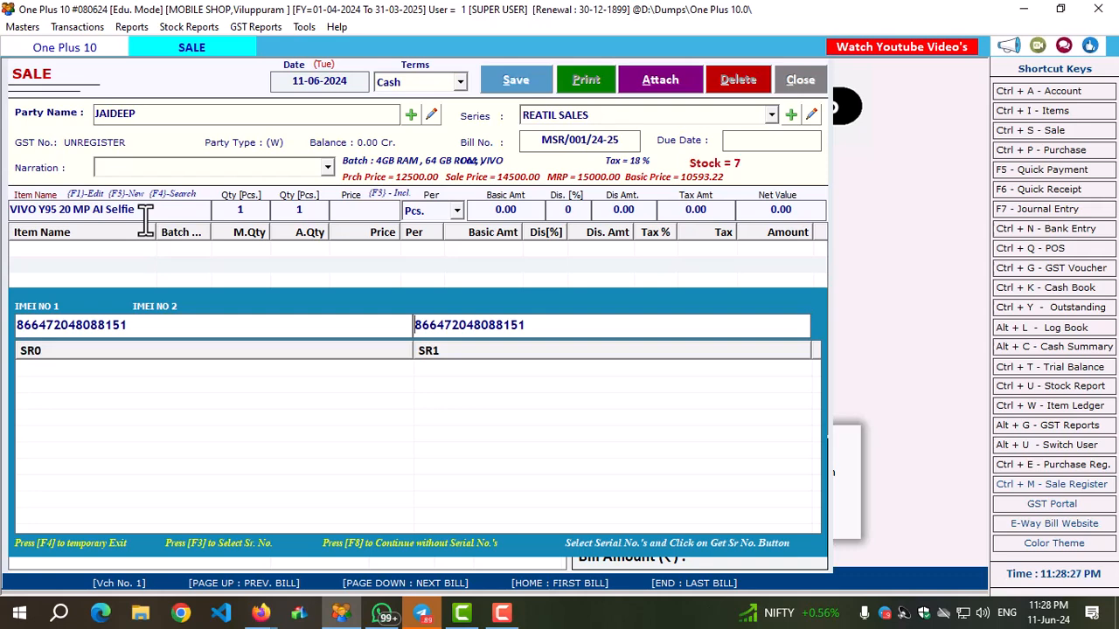
key(Return)
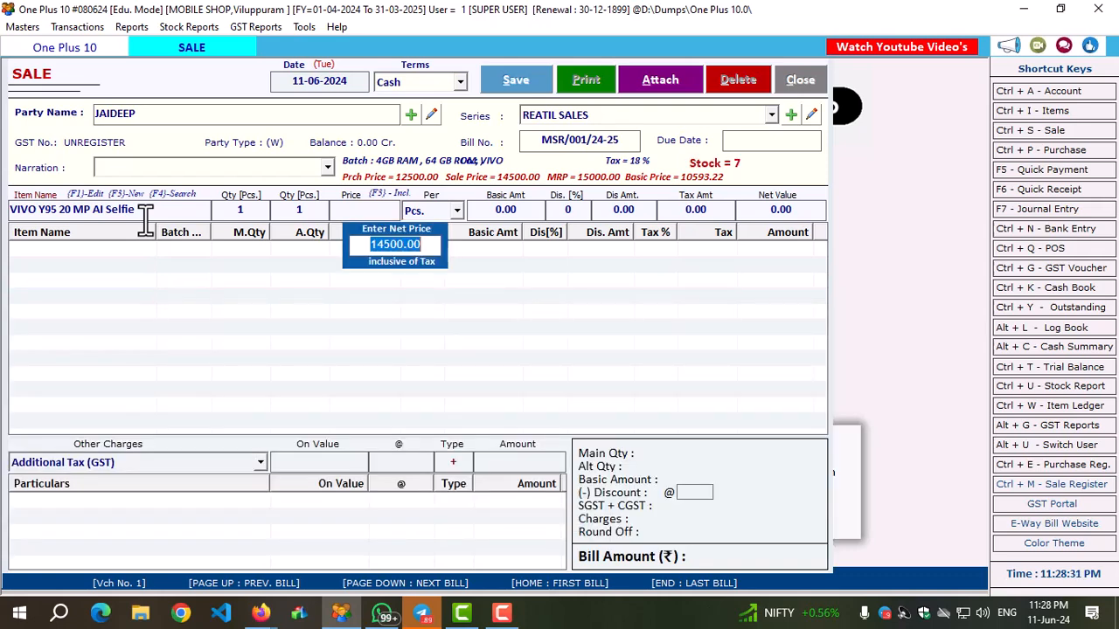
Accept the phone's tax-inclusive price of 14500 and save the cash sale.
key(Return)
key(Return)
key(Return)
key(Return)
key(Return)
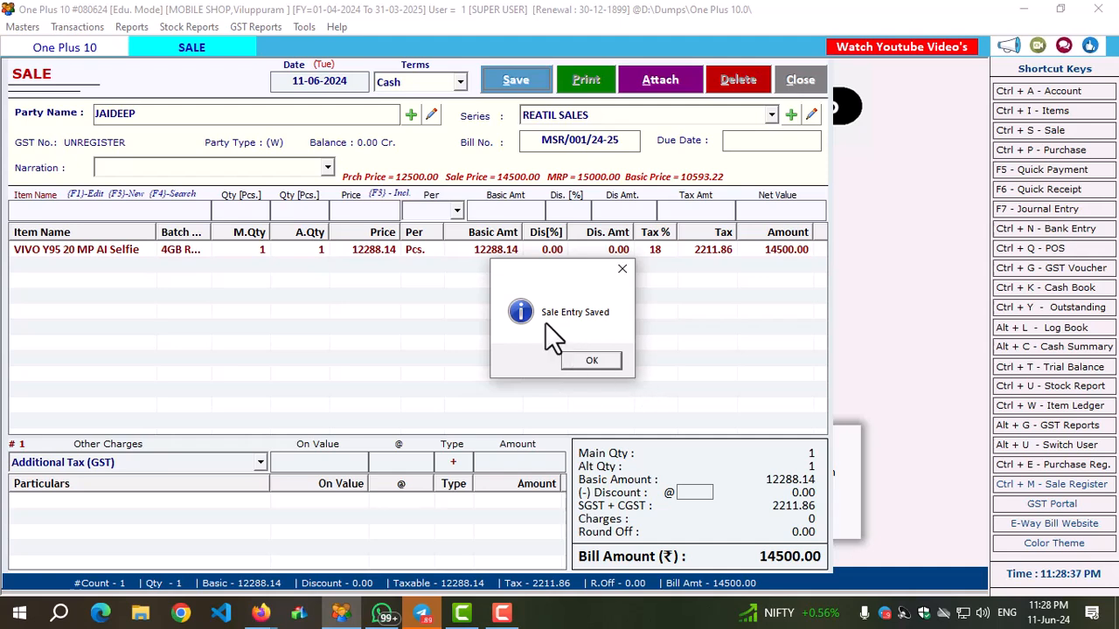
click(600, 360)
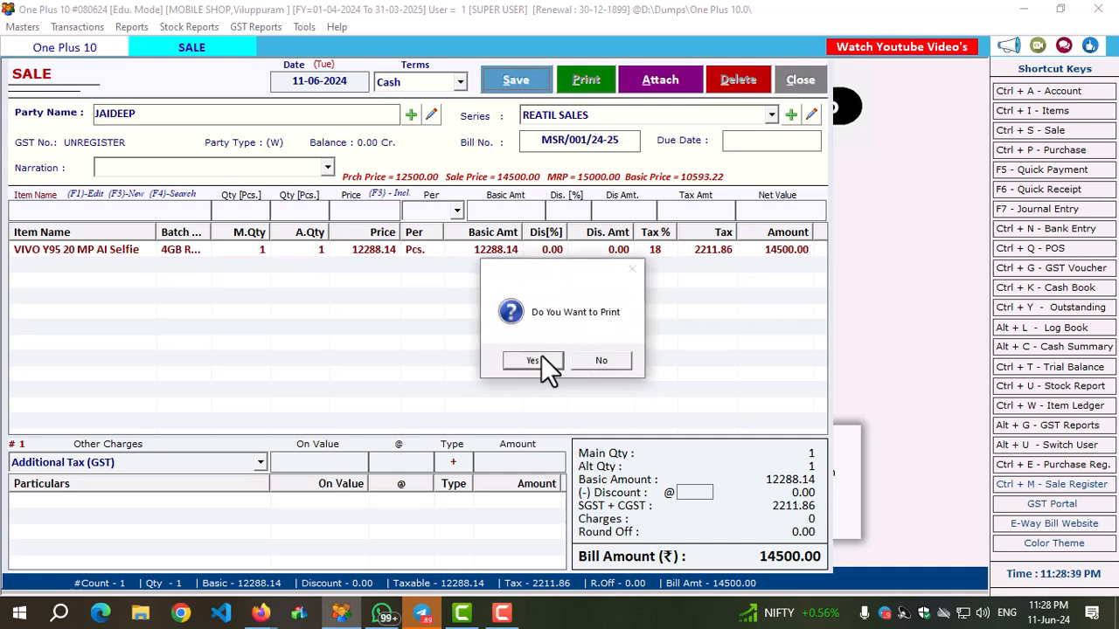
Choose to print the saved sale bill and preview its original copy in the GST_HALF_LOGO format.
click(535, 362)
click(145, 482)
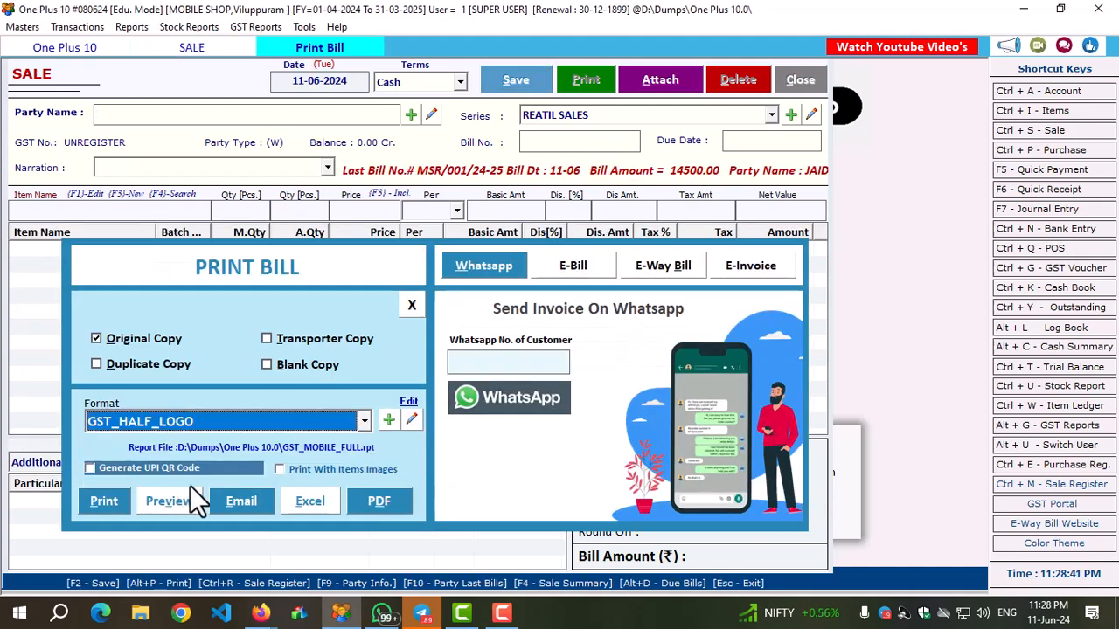
click(173, 496)
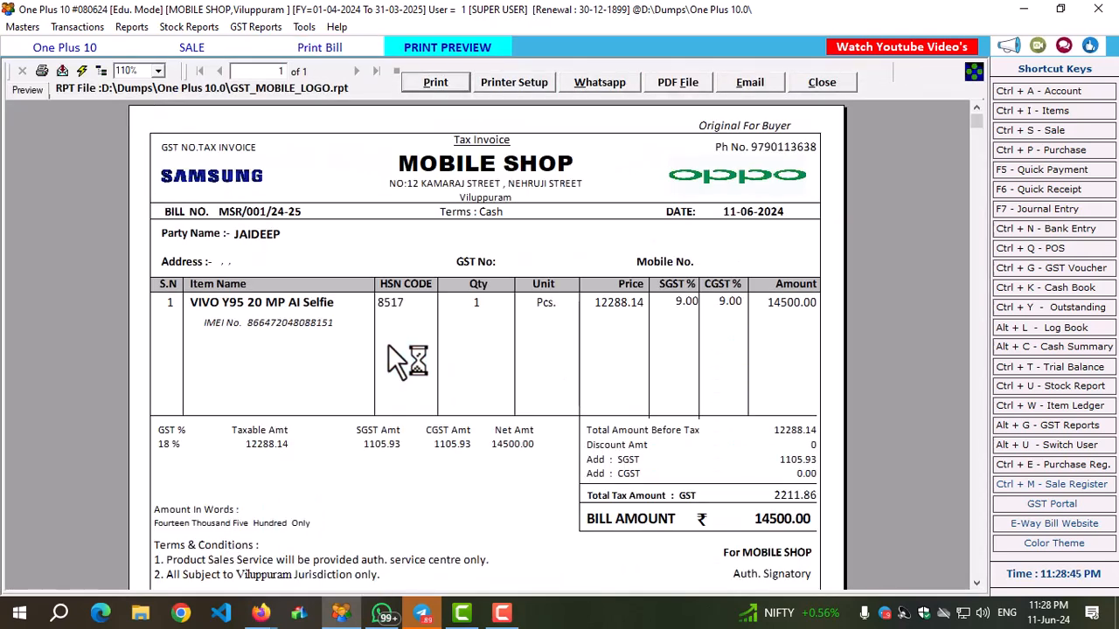
Examine the invoice preview's item name, IMEI number, HSN code, quantity, unit, price, GST rates and amount.
scroll(388, 344, down, 1)
scroll(388, 344, up, 1)
click(256, 300)
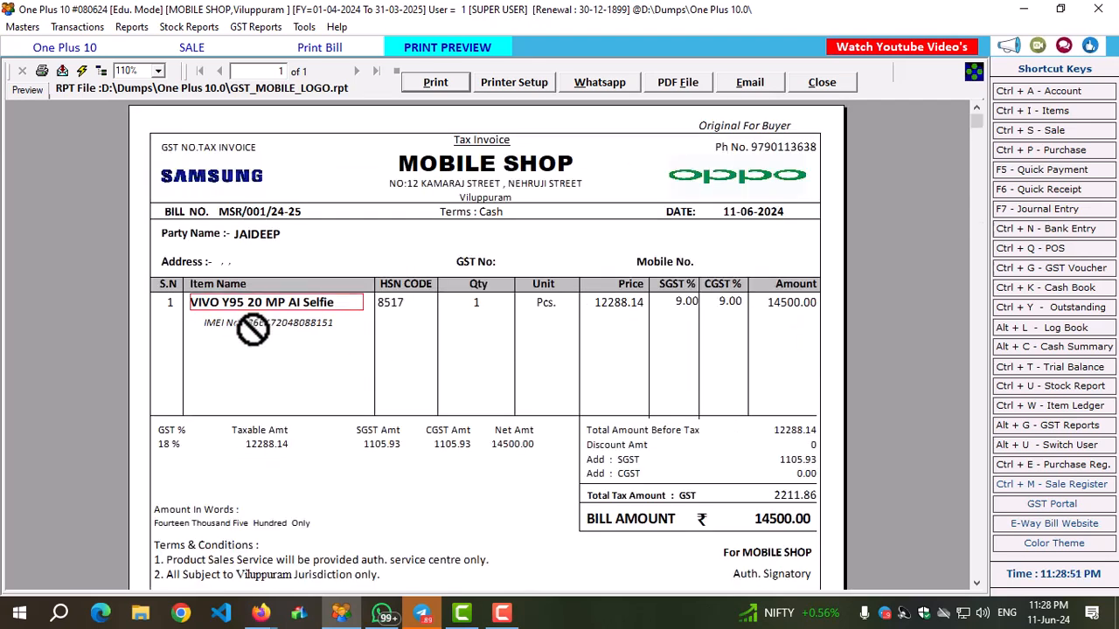
click(266, 325)
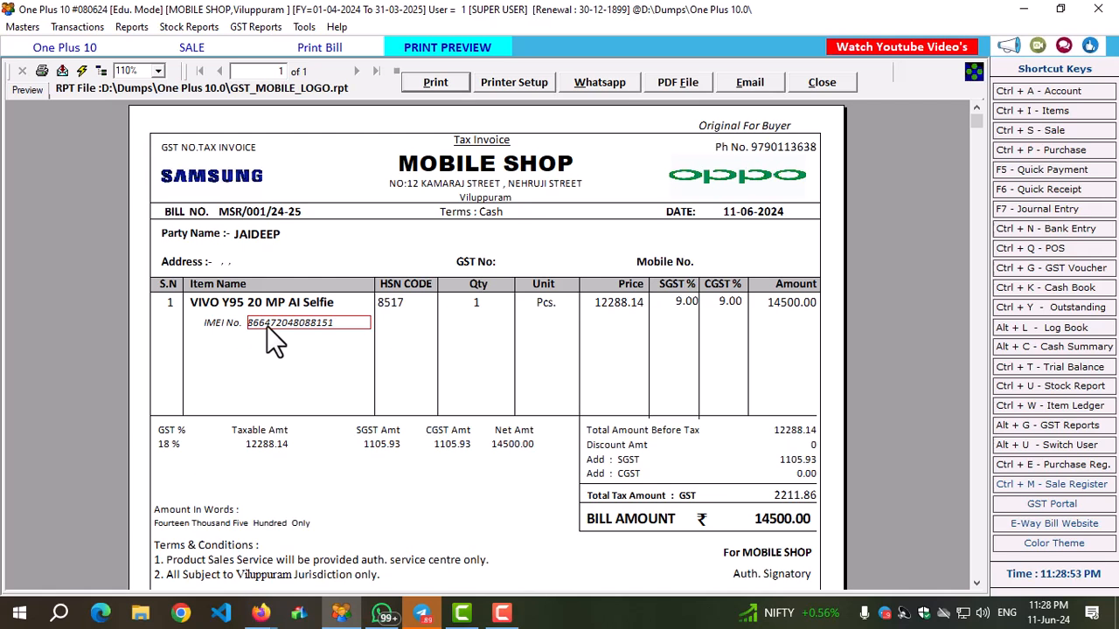
click(391, 311)
click(486, 302)
click(561, 303)
click(642, 301)
click(687, 302)
click(787, 306)
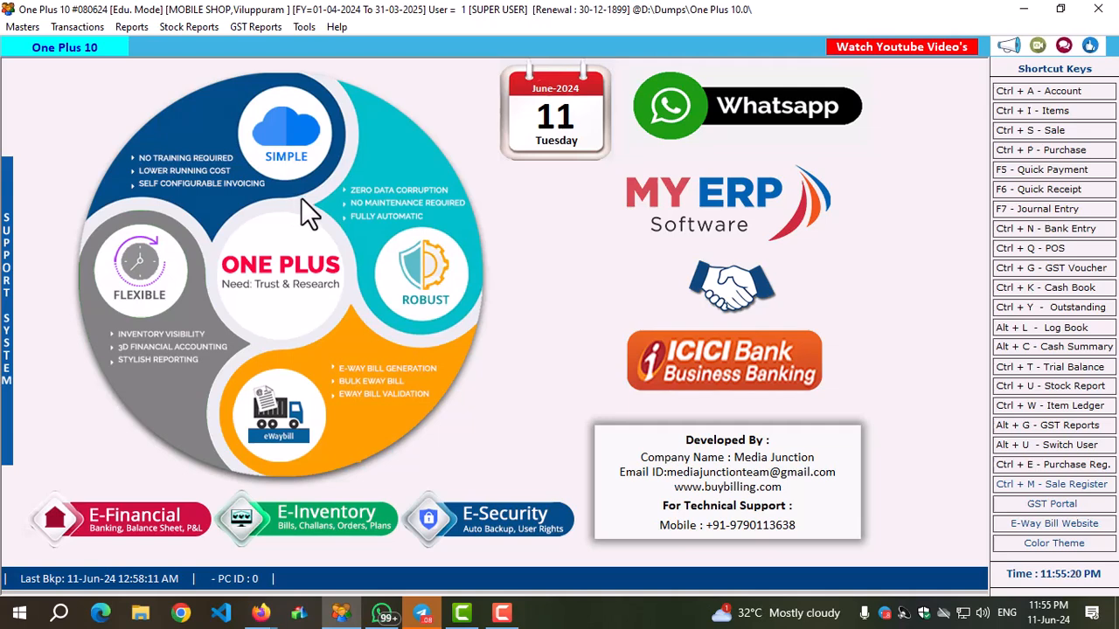
Open the POS bill book and start a new POS bill, dismissing the error message.
click(1052, 250)
click(464, 90)
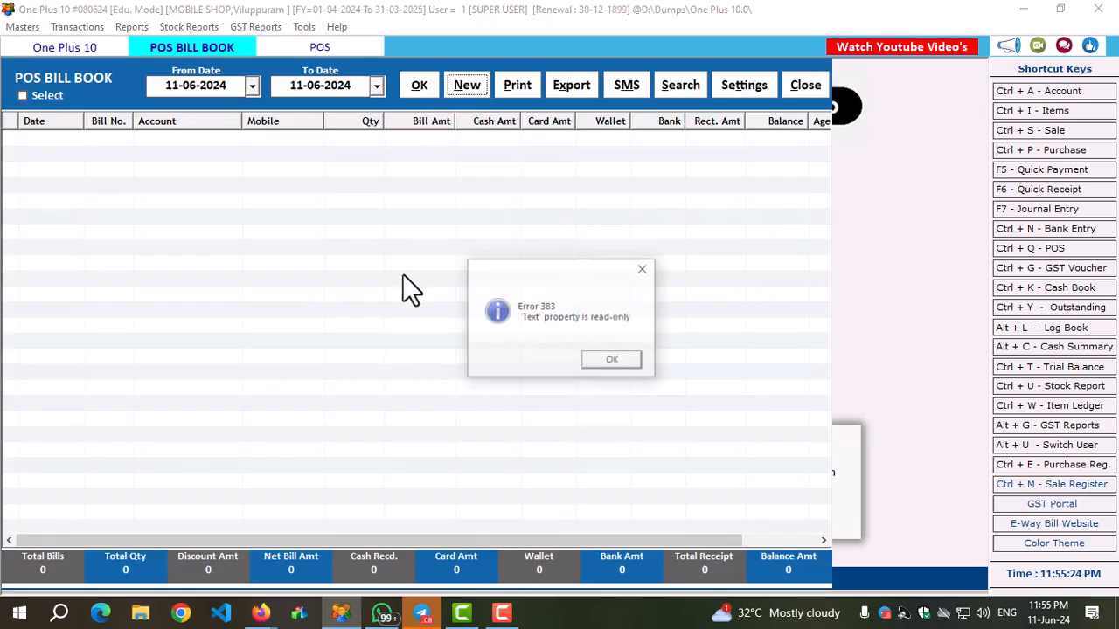
click(603, 362)
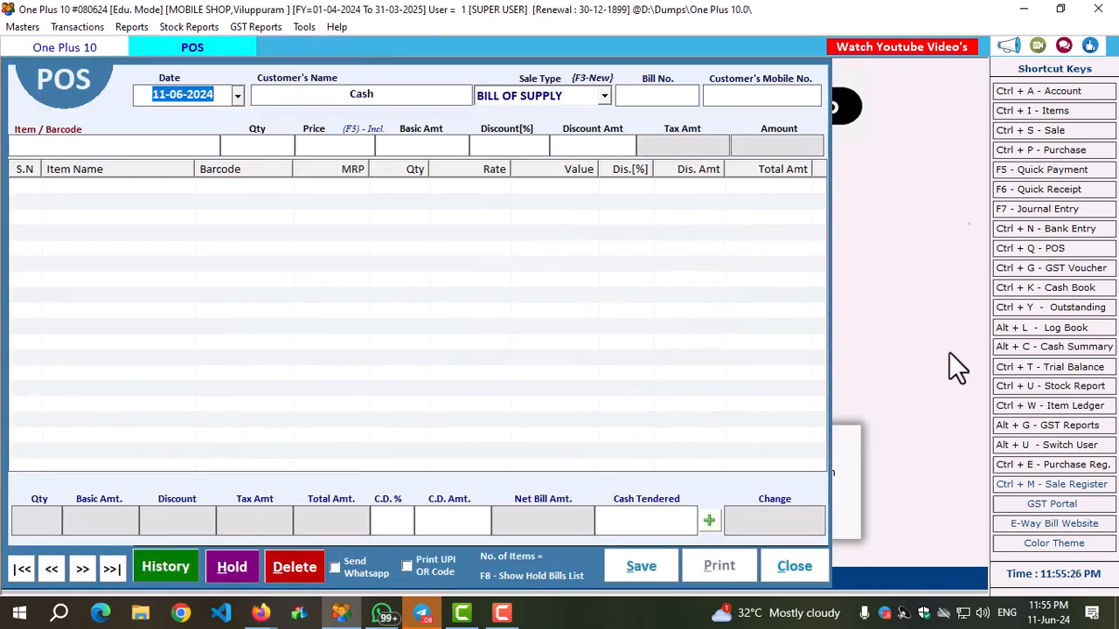
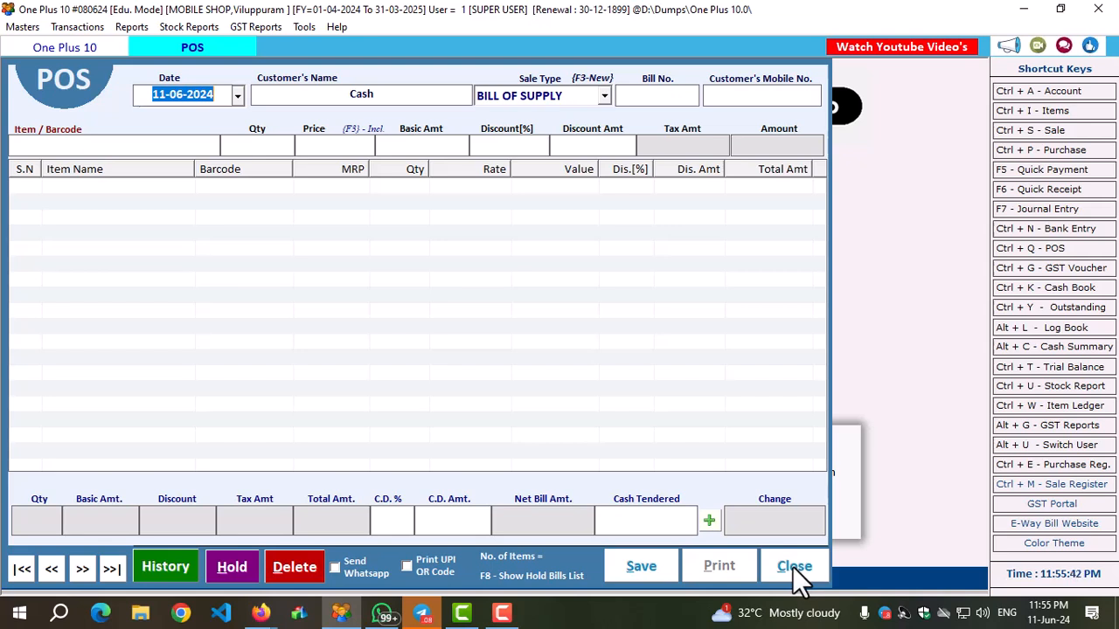
Cancel the open POS entry and set the POS options to skip Date, Bill No., Sale Type and Account Name.
click(793, 566)
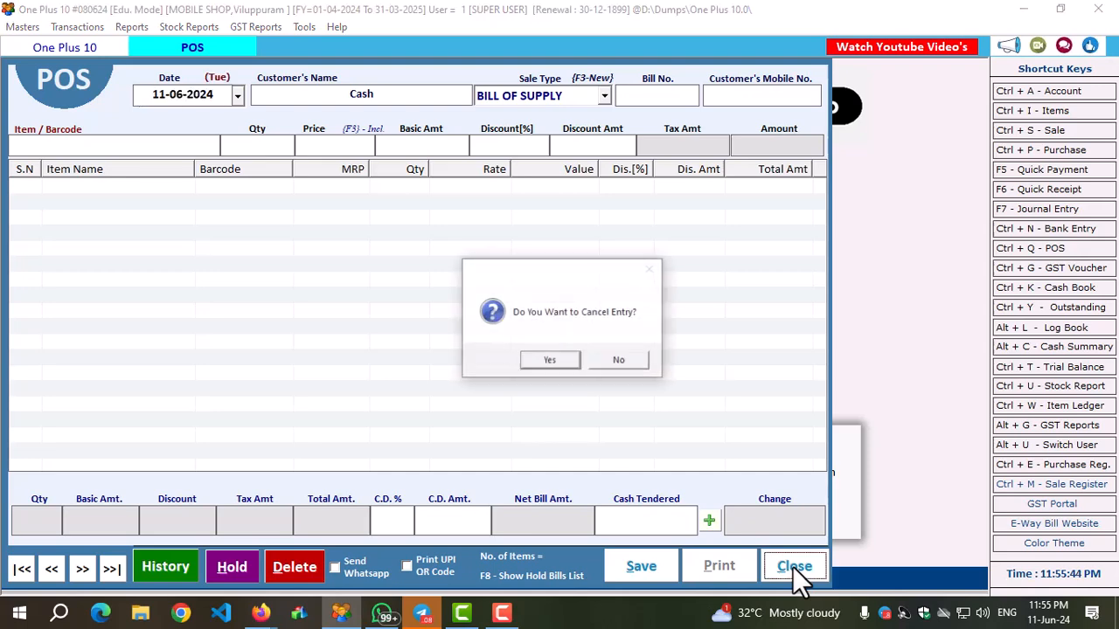
click(537, 358)
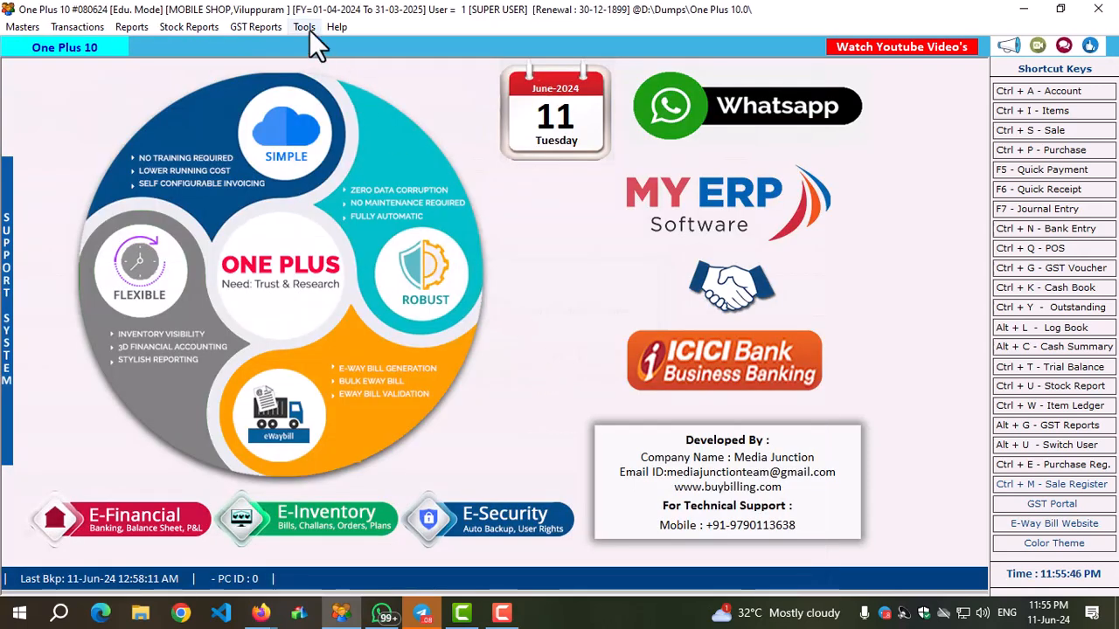
click(310, 32)
click(384, 298)
click(48, 459)
click(199, 227)
click(257, 227)
click(329, 226)
click(401, 226)
Set the POS default price to SalePrice, enable discount calculation on M.R.P. and required customer details, and apply the options.
click(171, 354)
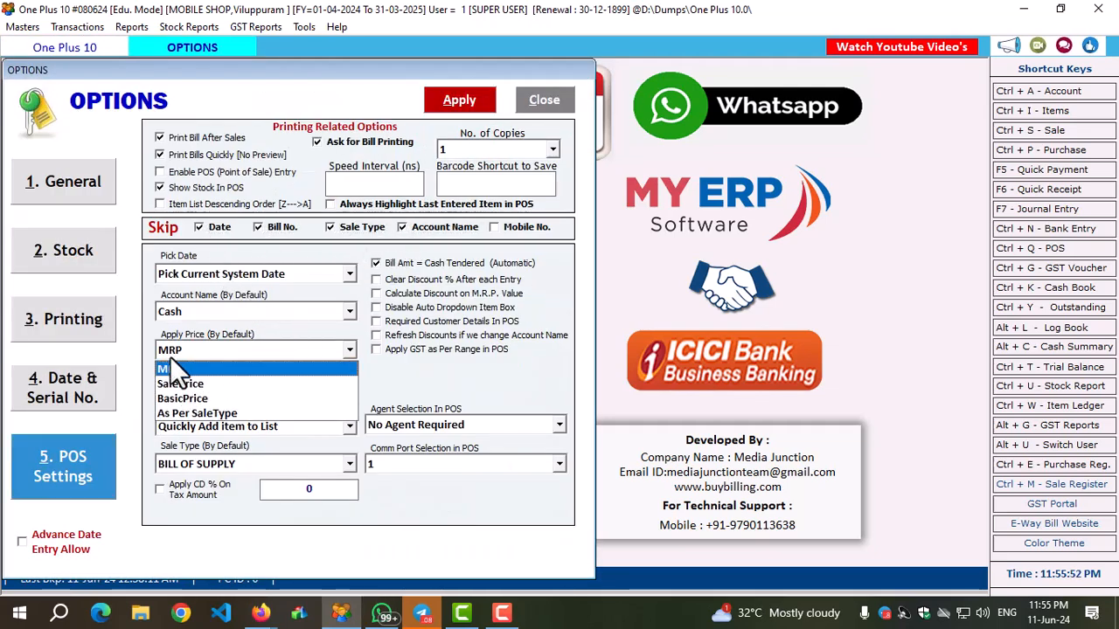
click(173, 381)
click(434, 296)
click(416, 309)
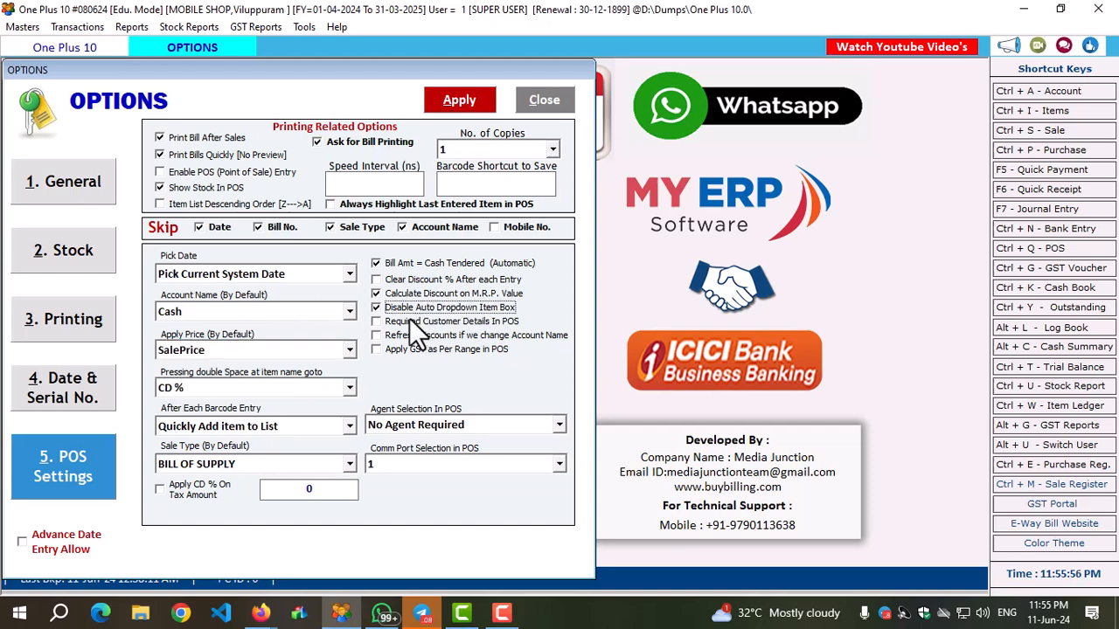
click(391, 322)
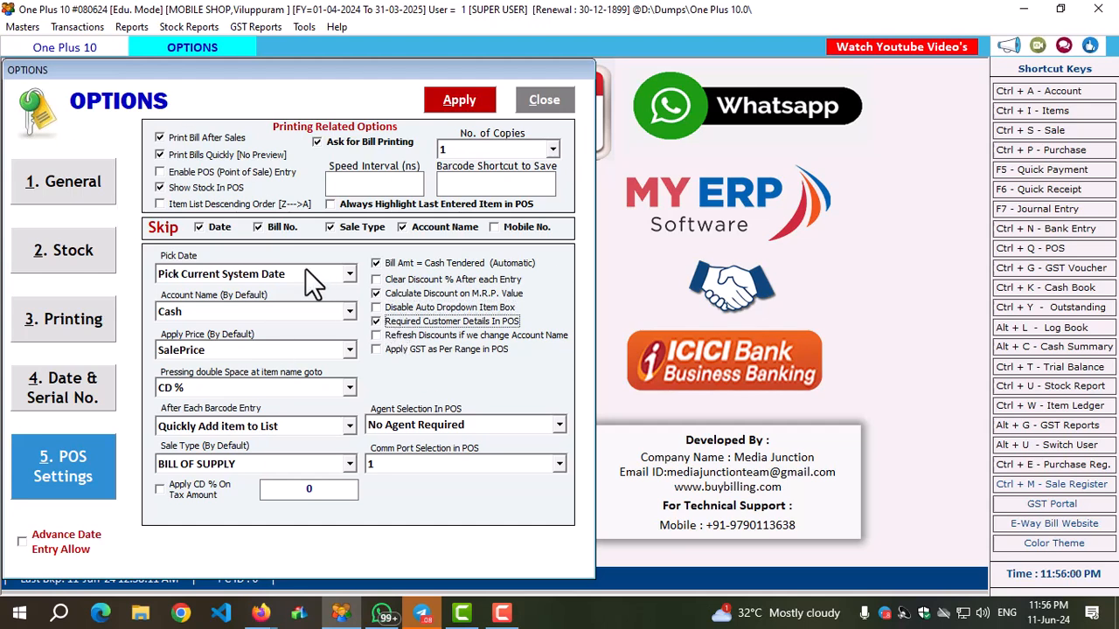
click(464, 102)
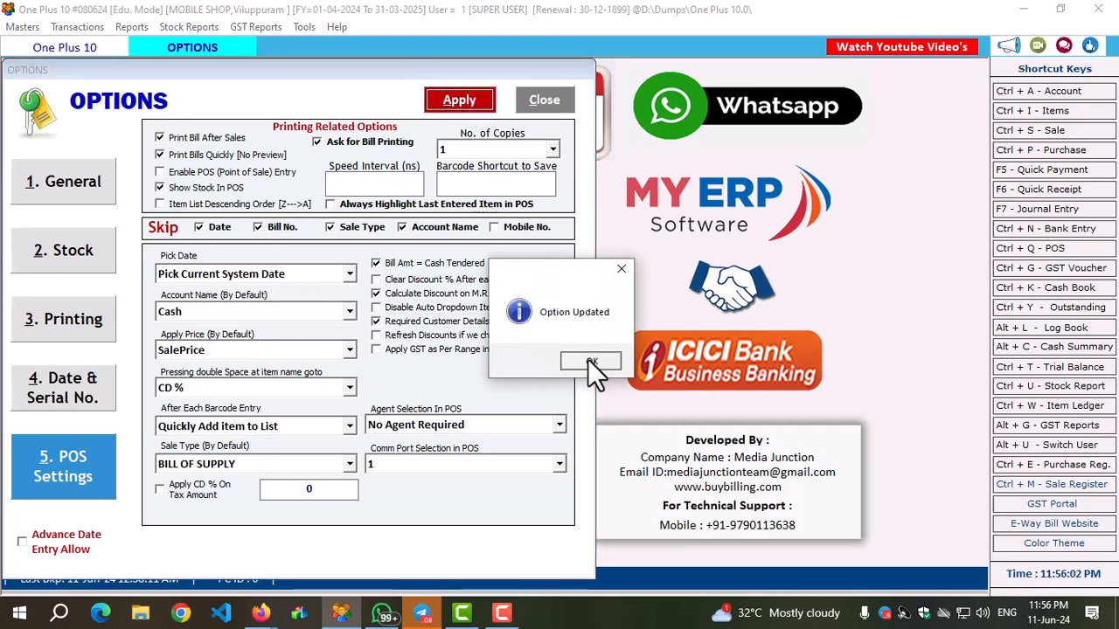
click(587, 358)
click(545, 102)
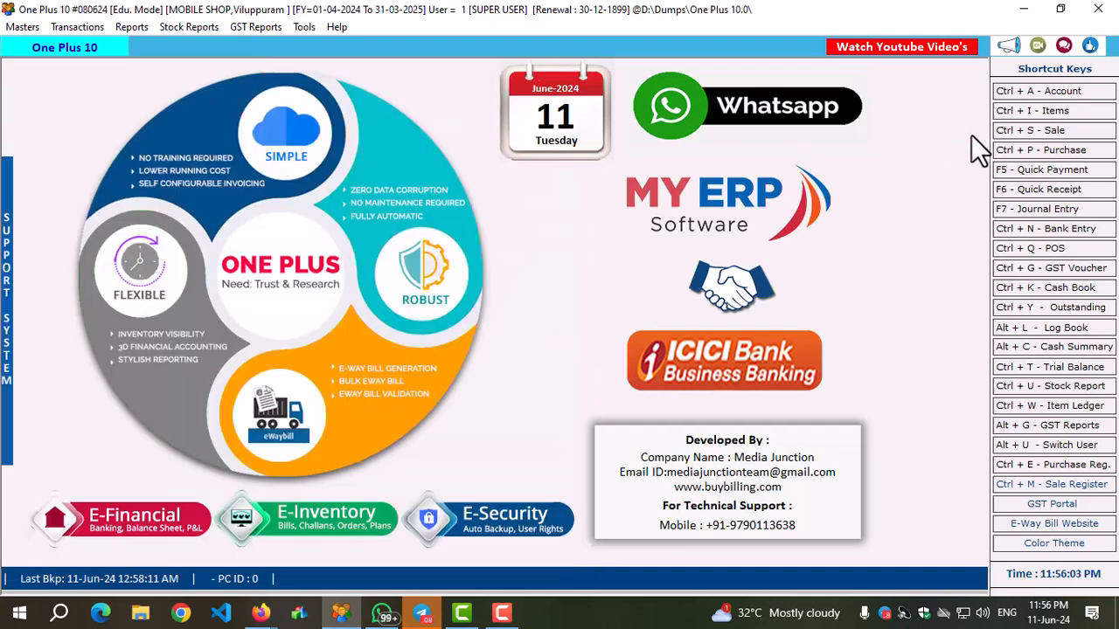
Start a new POS bill with Whatsapp sending turned off.
click(1047, 249)
click(468, 88)
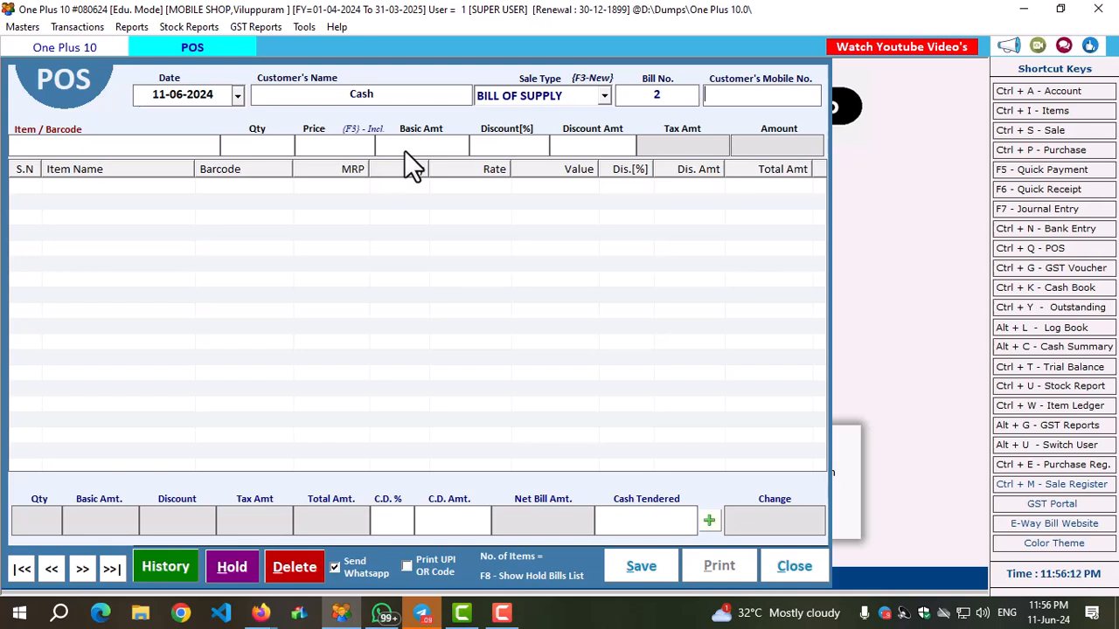
click(336, 567)
Enter the customer's mobile number and name with city VPM, leaving the birthday and remarks blank.
click(773, 98)
text(JAIDEEP)
key(Return)
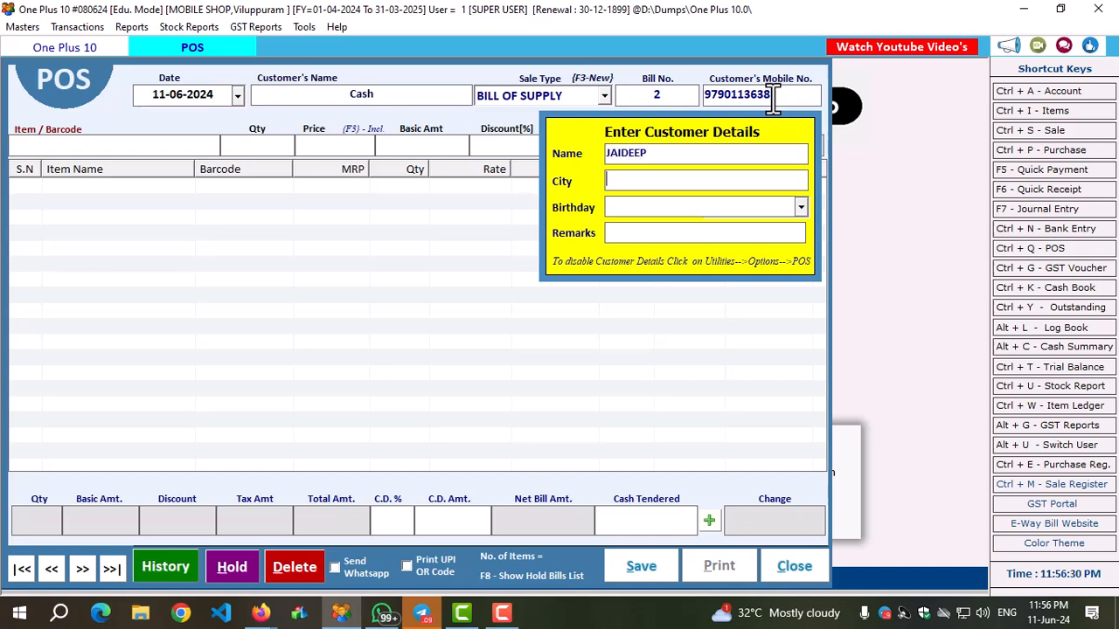
text(VPM)
key(Return)
key(Return)
key(Return)
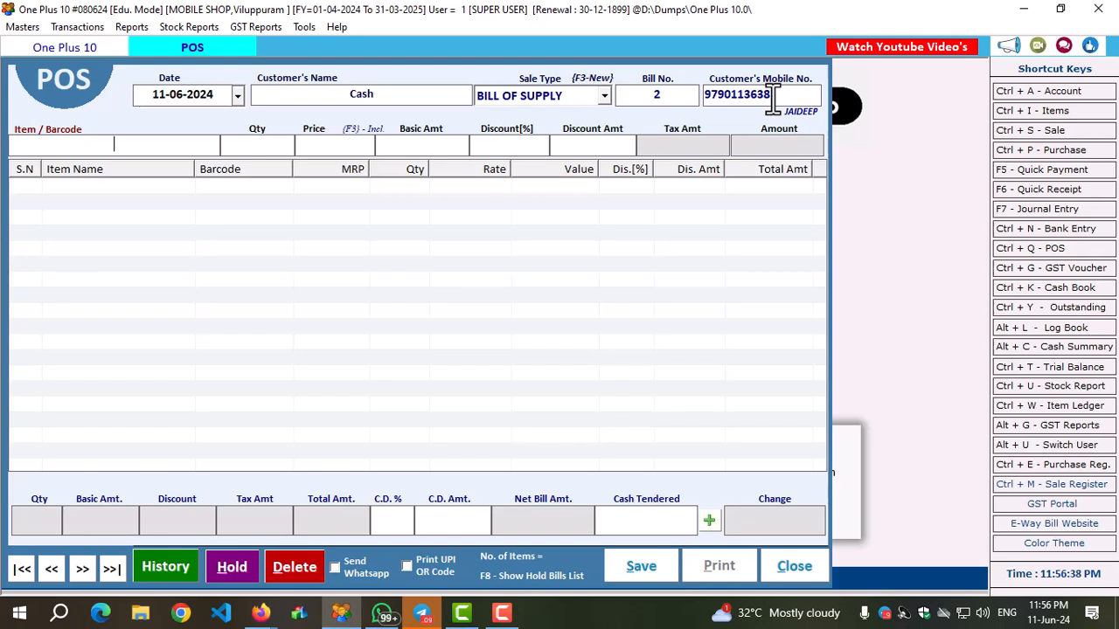
Try adding the phone with item code Y95 to the bill, and remove its line.
text(Y95)
key(Return)
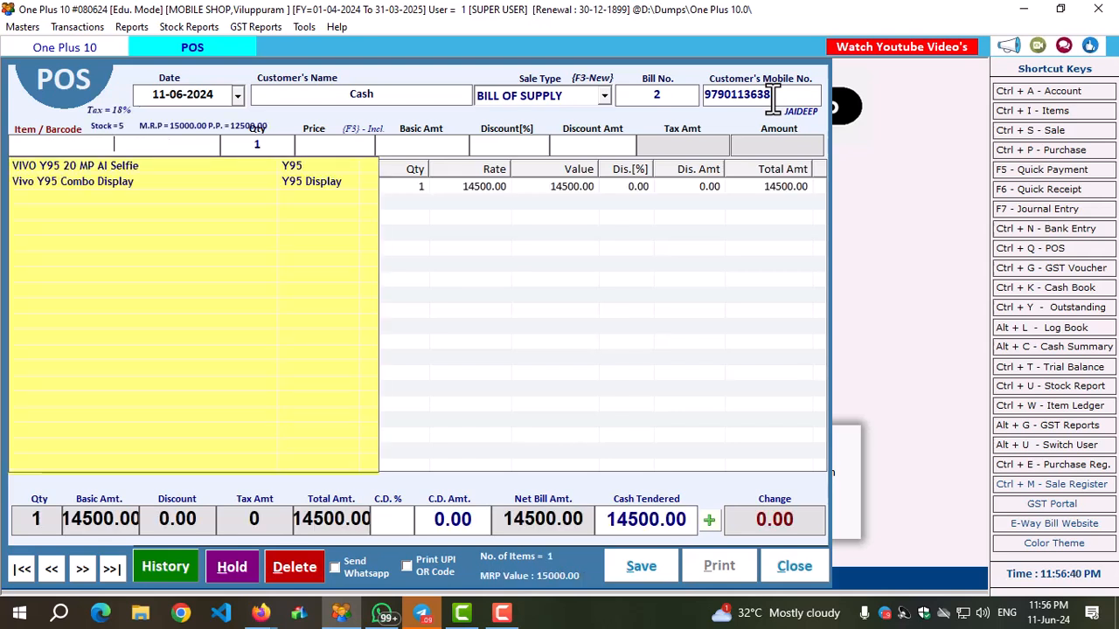
click(755, 284)
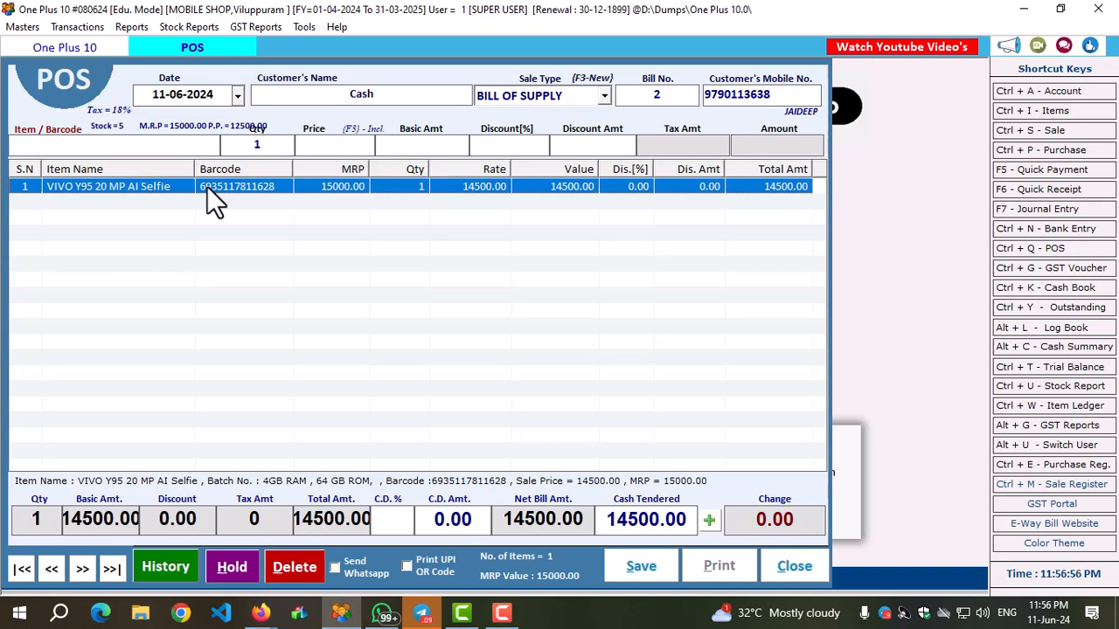
key(Delete)
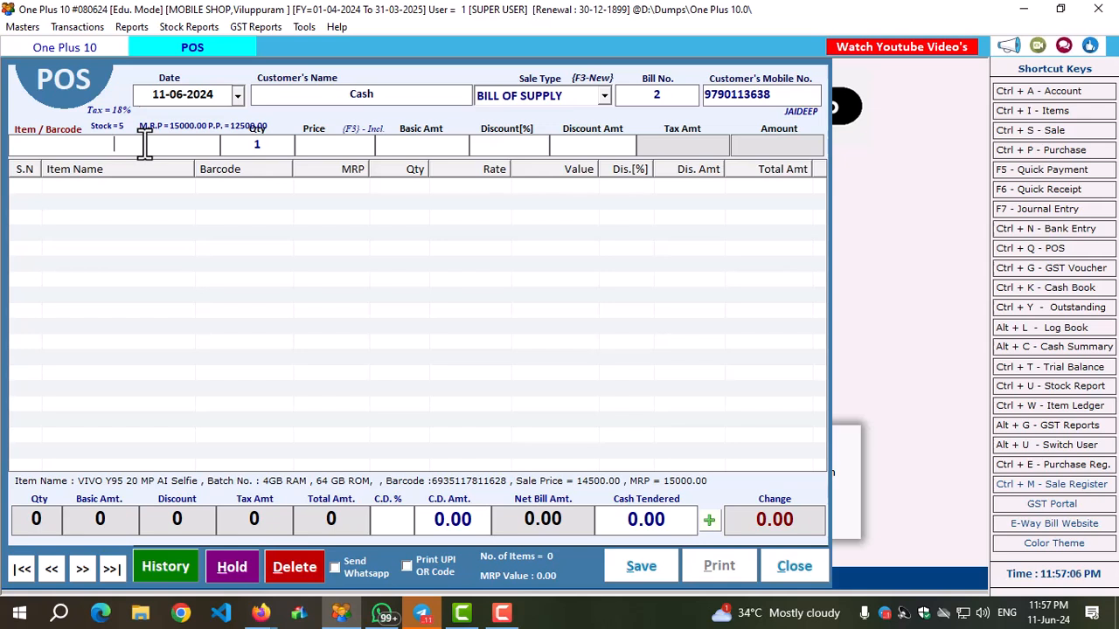
Add one Vivo Y95 Combo Display to the bill at the price of 1850 without discount.
text(DI)
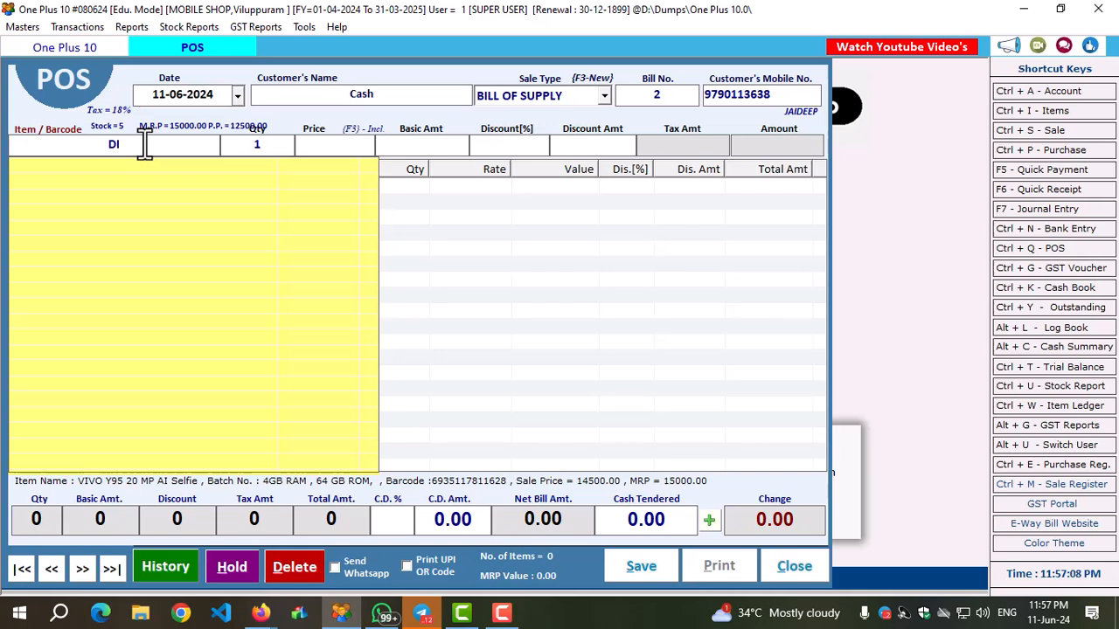
key(BackSpace)
key(BackSpace)
key(Down)
key(Down)
key(Return)
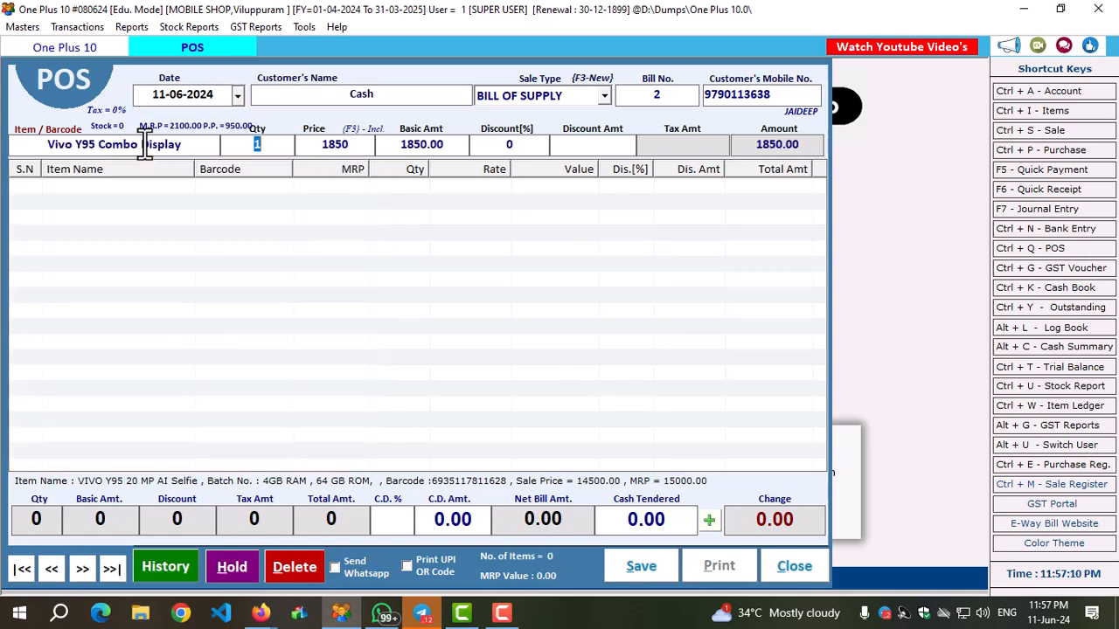
key(Return)
key(Return)
key(Return)
key(Return)
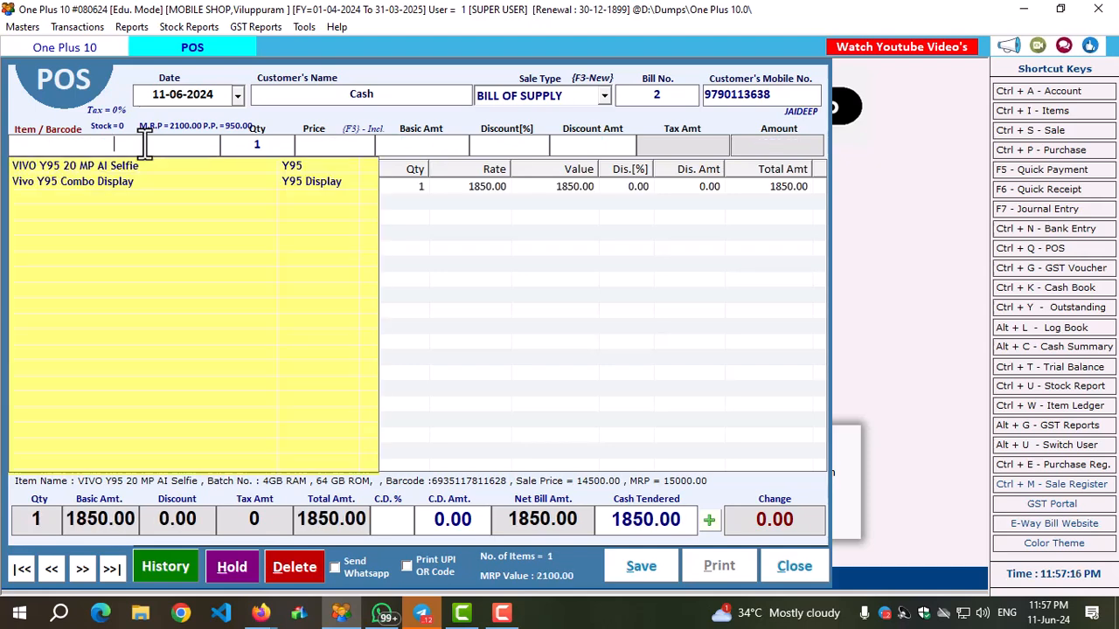
Save the POS bill and print it to a PDF on the Desktop under the suggested QuickSale file name.
key(Return)
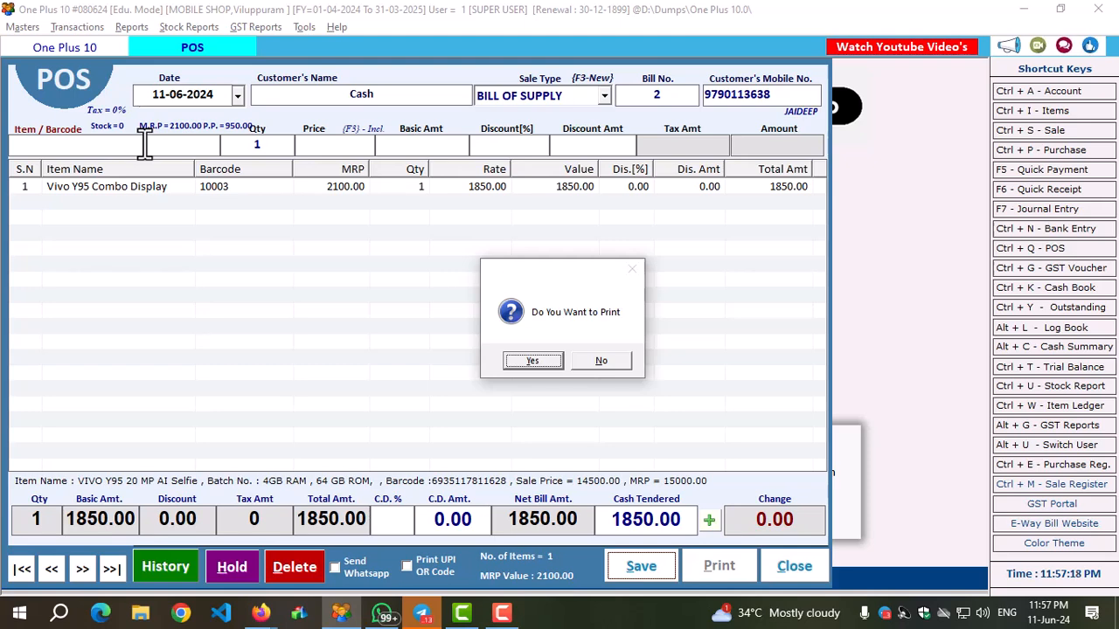
key(Return)
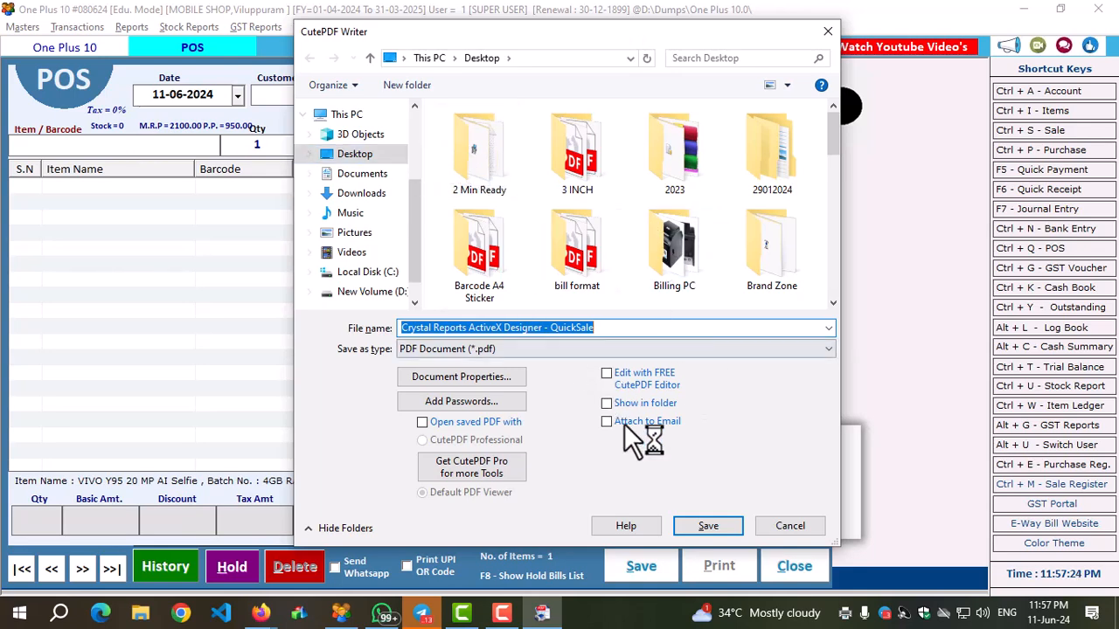
click(708, 527)
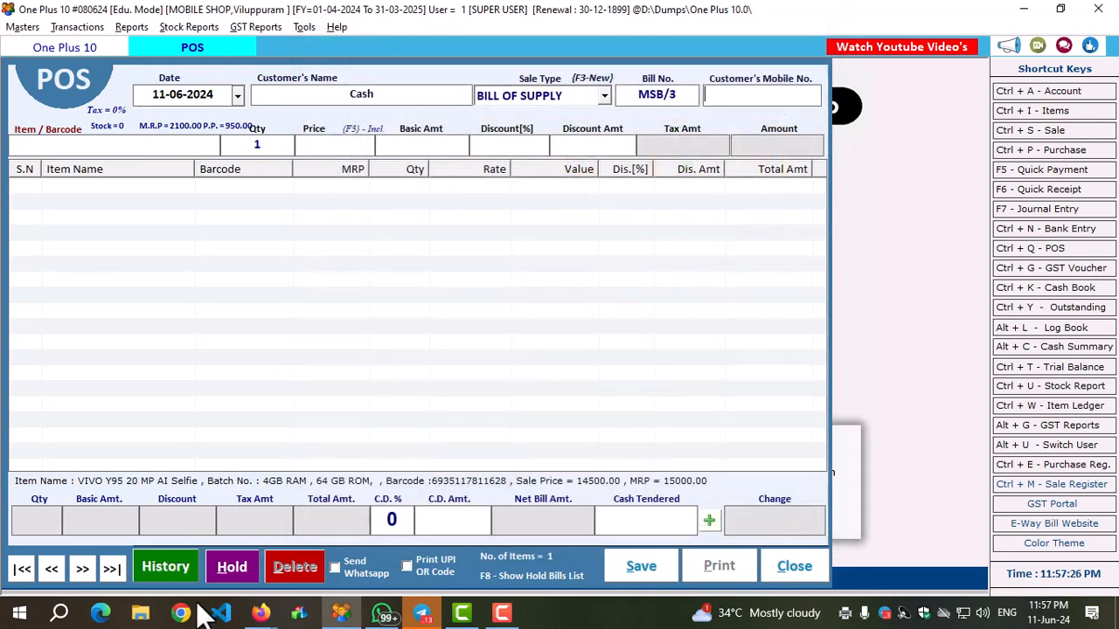
Open the QuickSale PDF from File Explorer and examine the bill's header, item line, points and net amount.
click(141, 614)
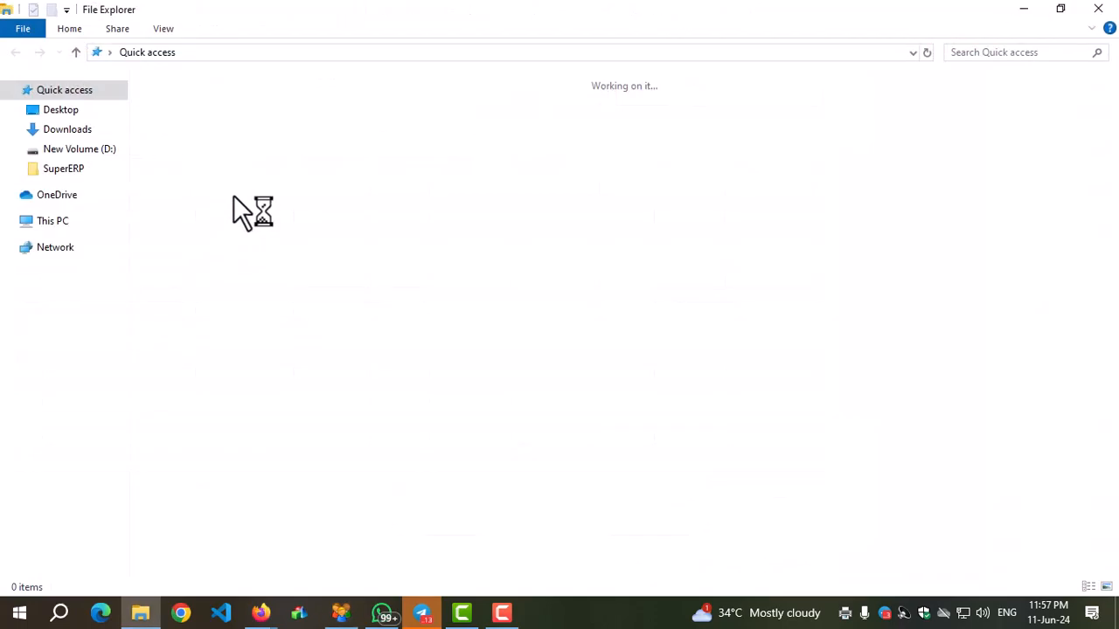
double_click(230, 201)
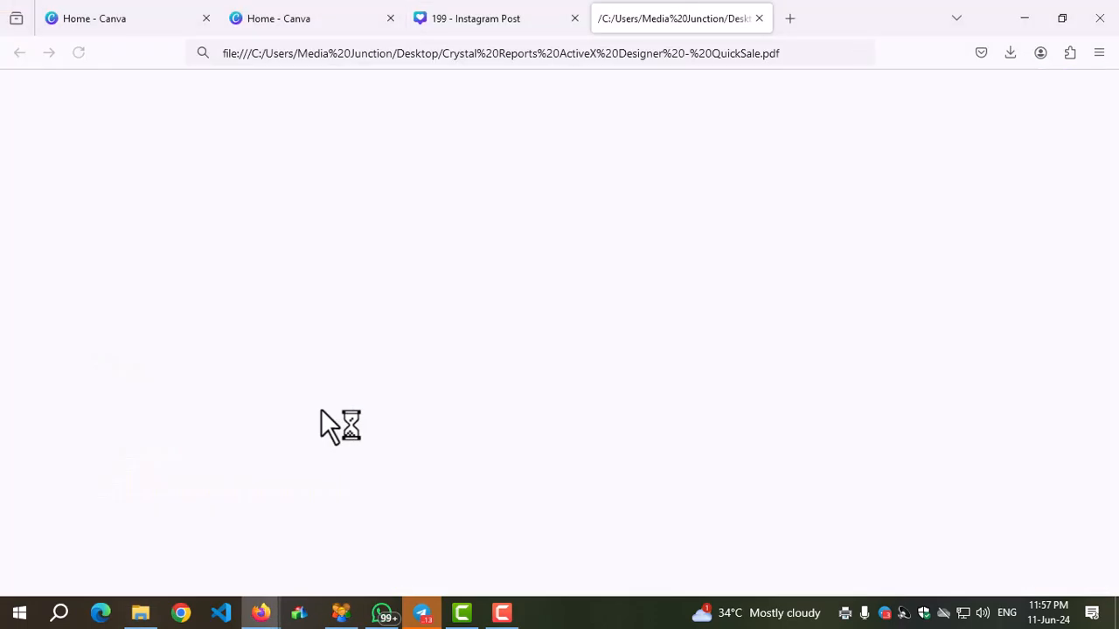
scroll(321, 408, down, 3)
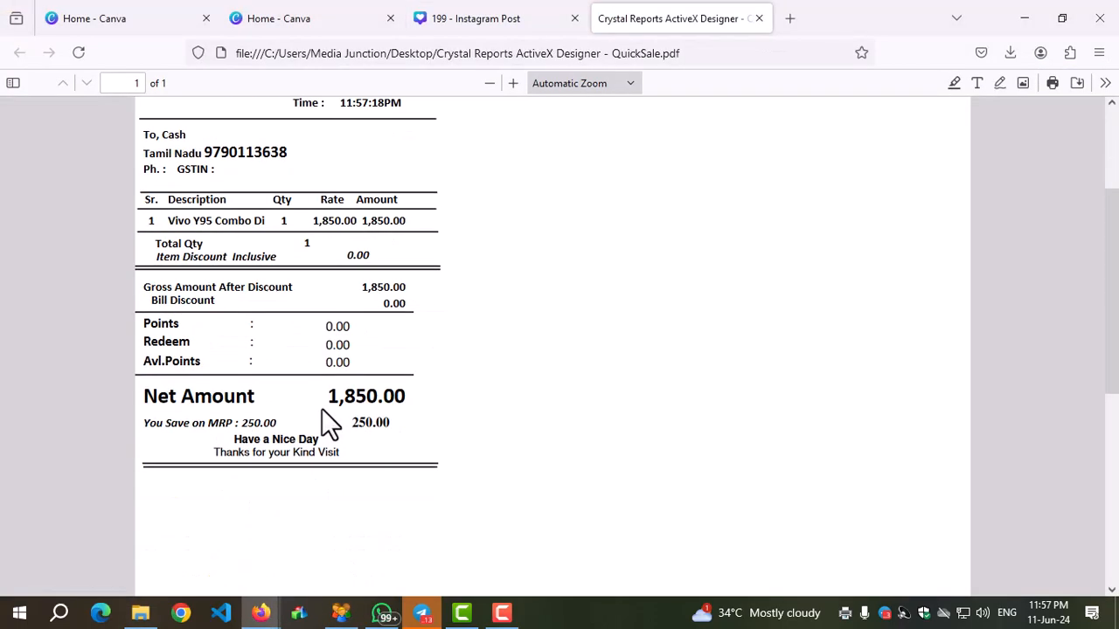
drag(162, 330, 151, 328)
scroll(333, 363, up, 3)
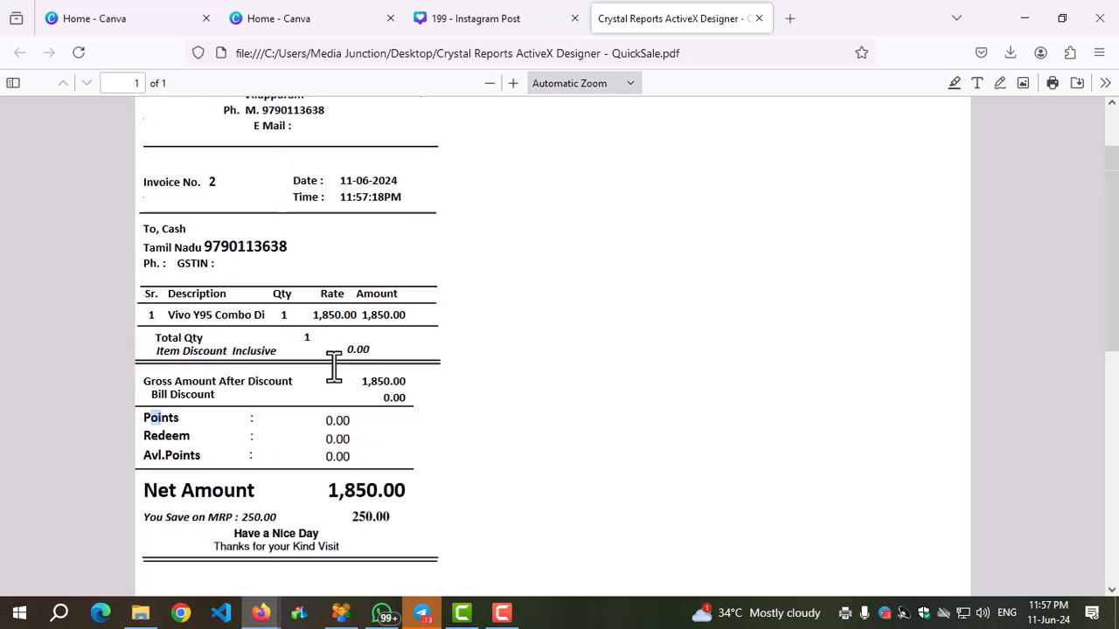
click(223, 386)
scroll(263, 415, down, 3)
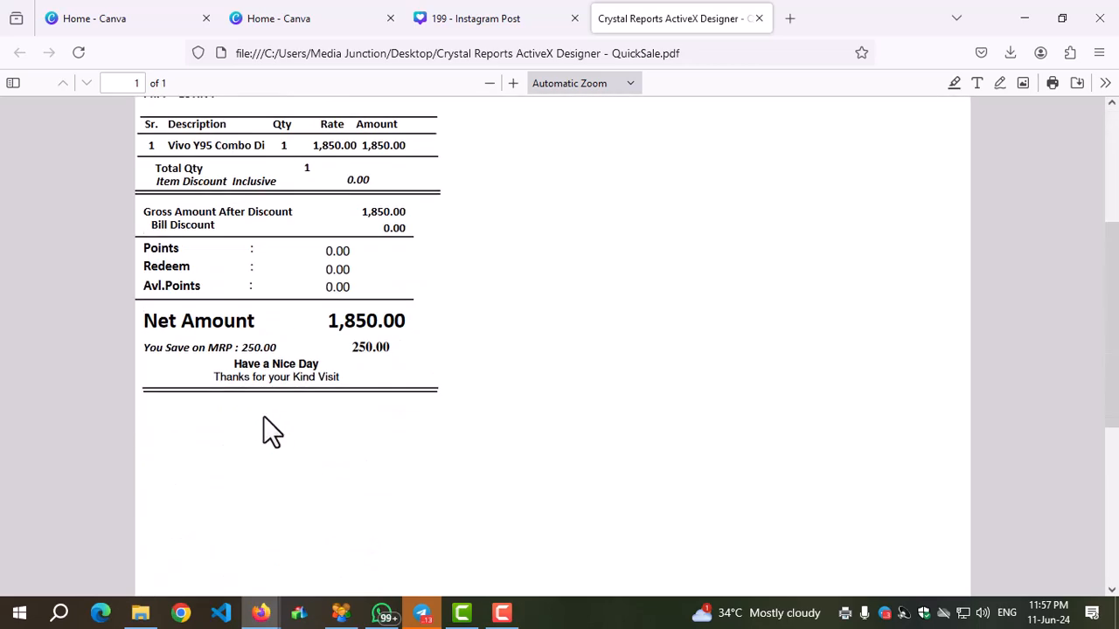
scroll(263, 415, up, 3)
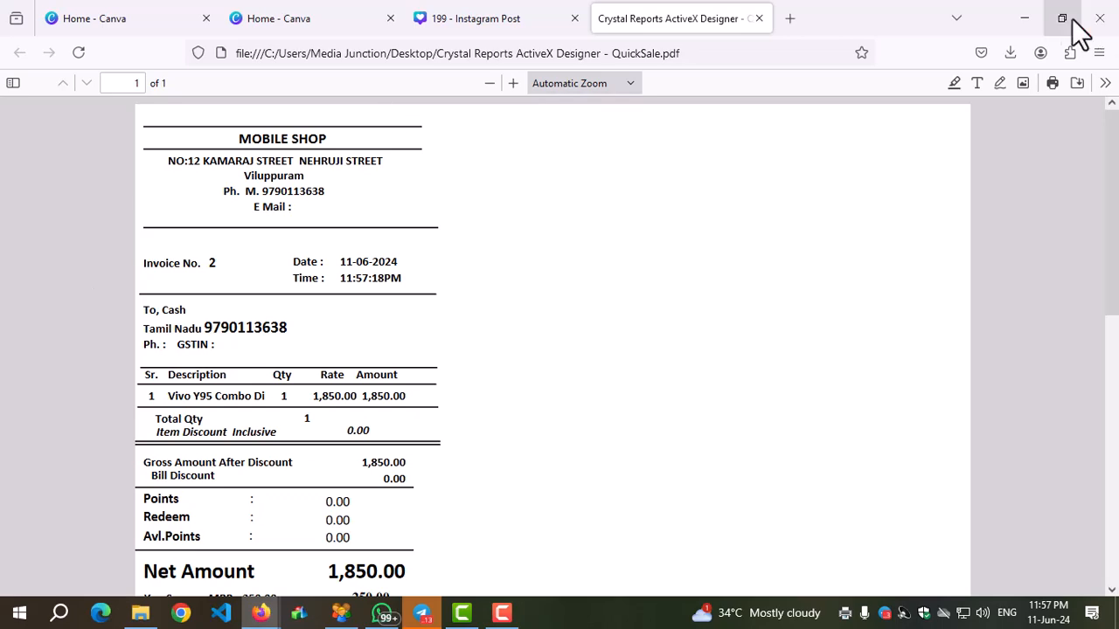
click(1024, 17)
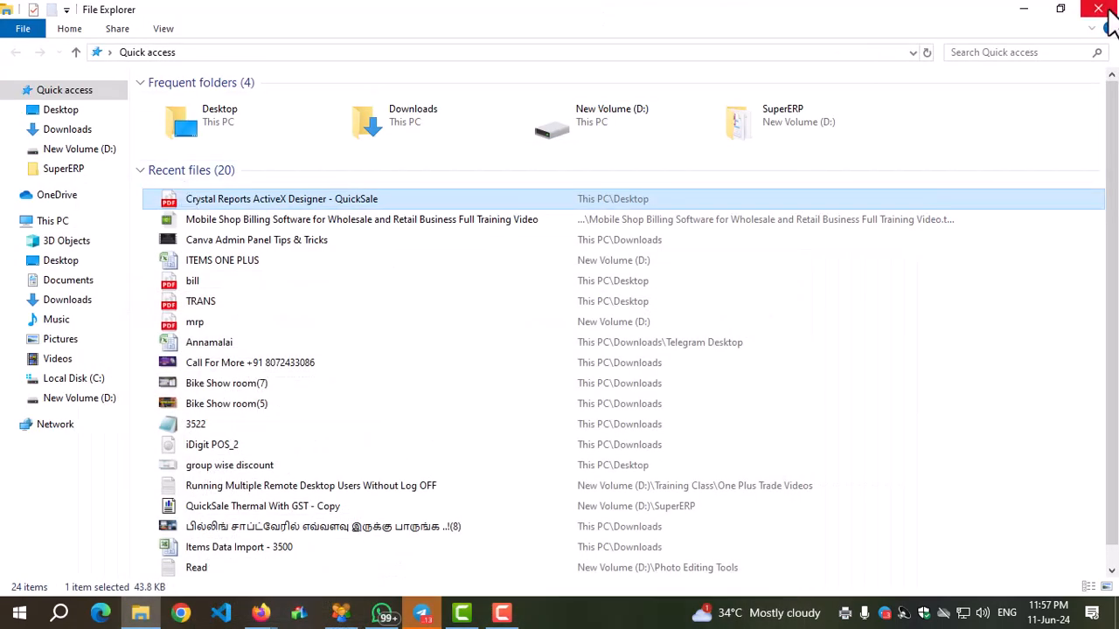
click(1098, 10)
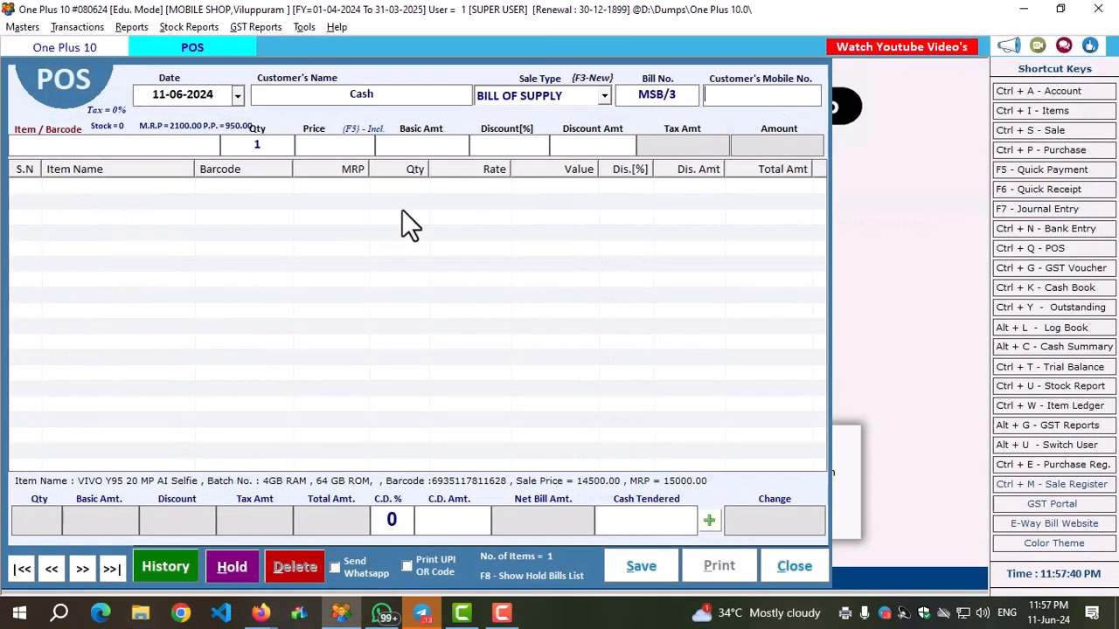
Check the POS bill history and recall the previous bill for review, closing the POS entry.
click(155, 565)
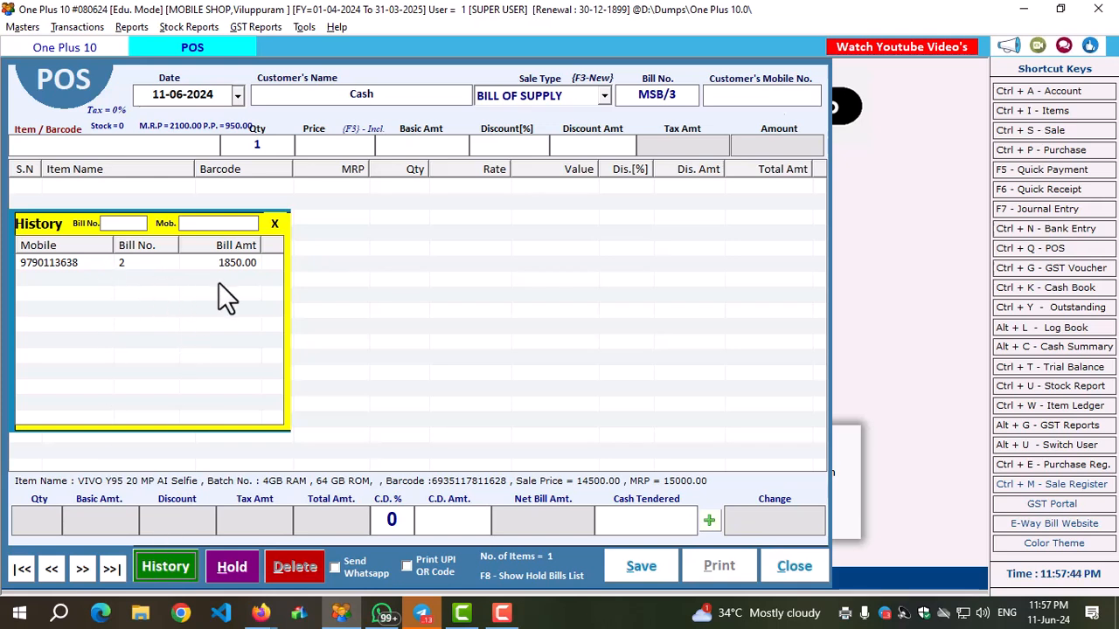
click(273, 224)
click(41, 568)
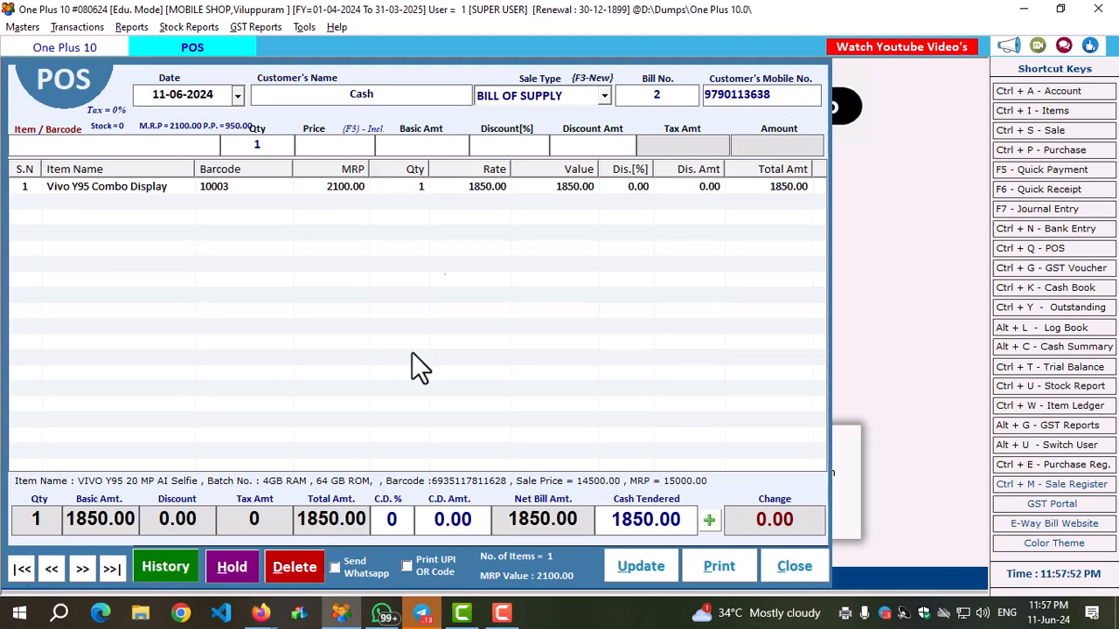
click(408, 568)
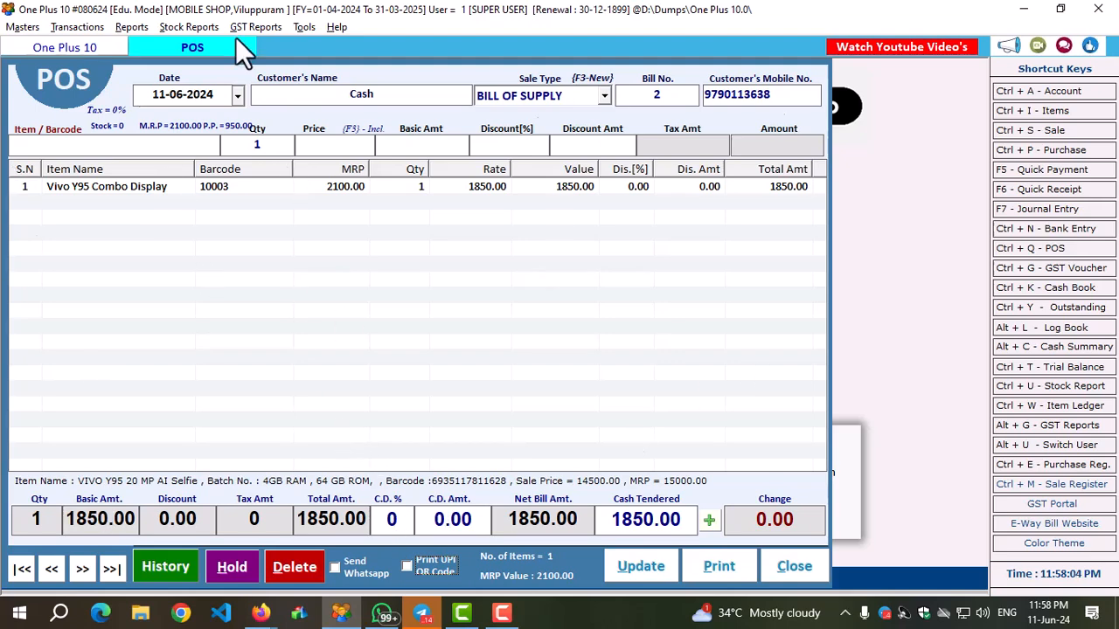
click(789, 569)
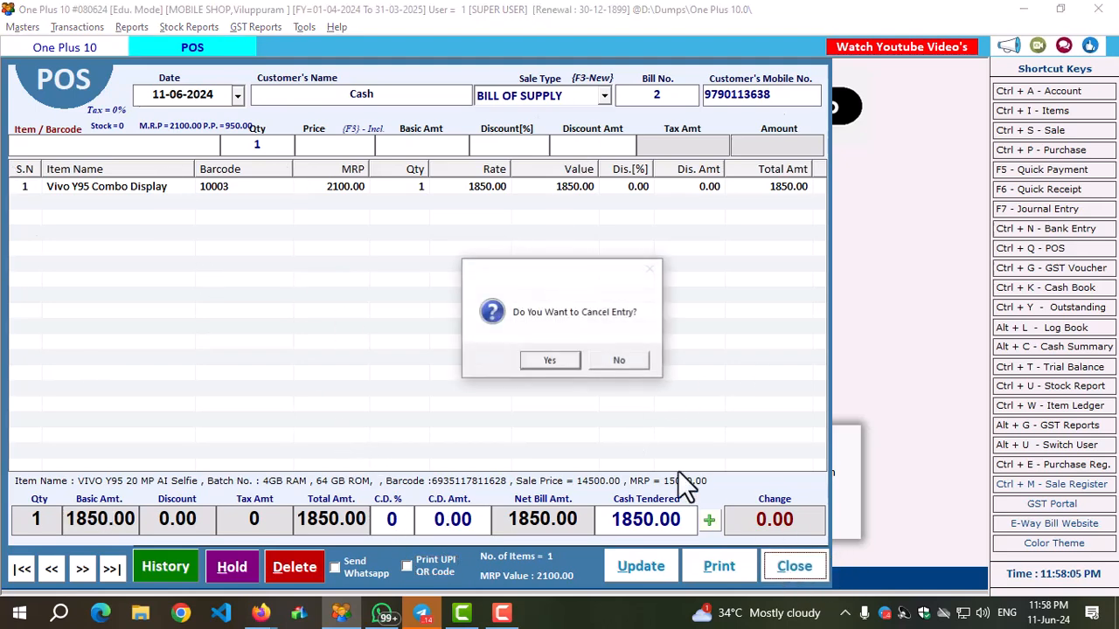
click(549, 360)
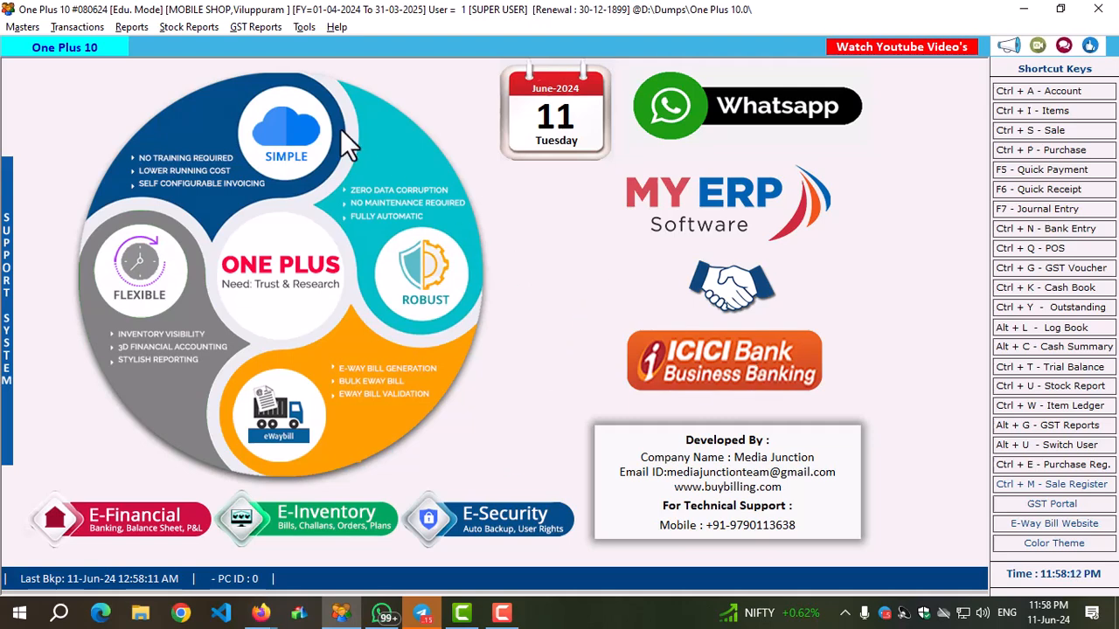
Generate the stock report for 01-04-2024 to 11-06-2024 and inspect the VIVO Y95 20 MP AI Selfie row.
click(191, 28)
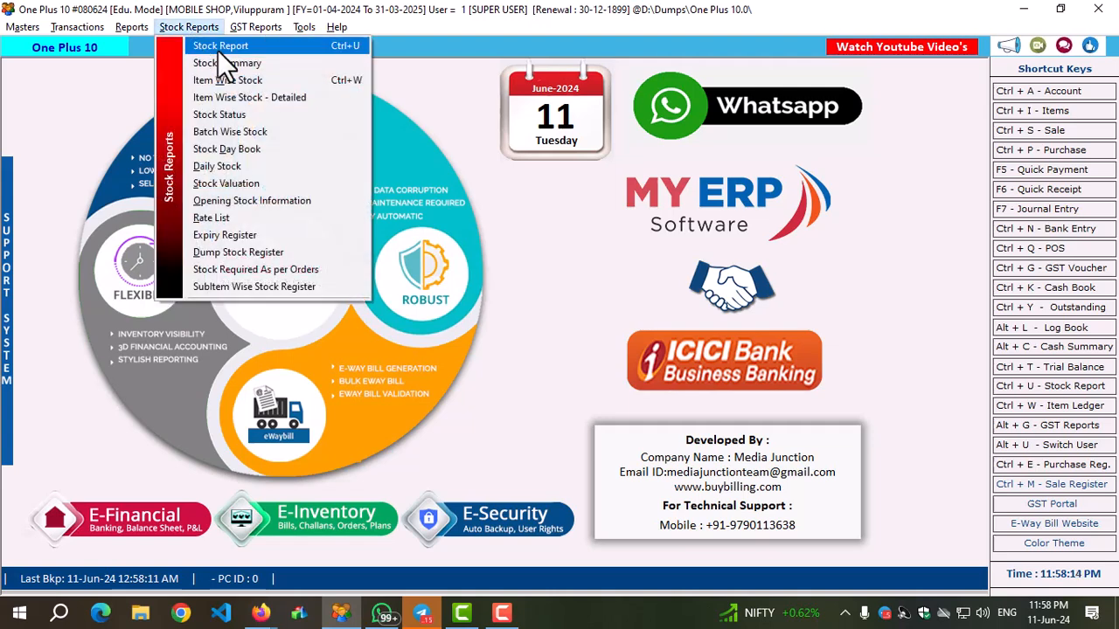
click(217, 48)
click(511, 84)
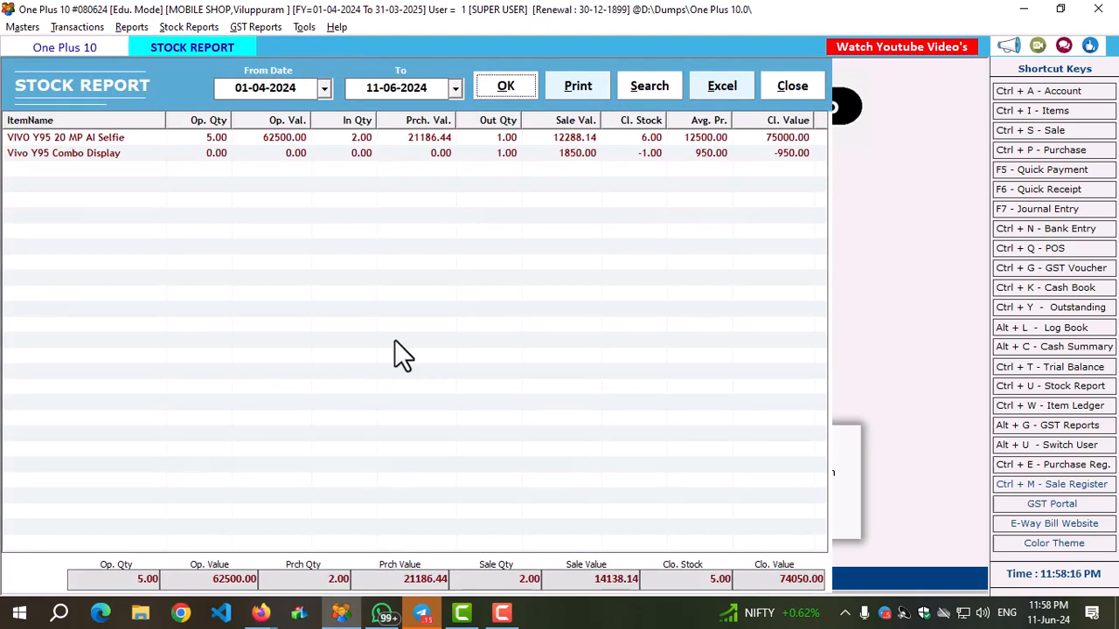
click(747, 139)
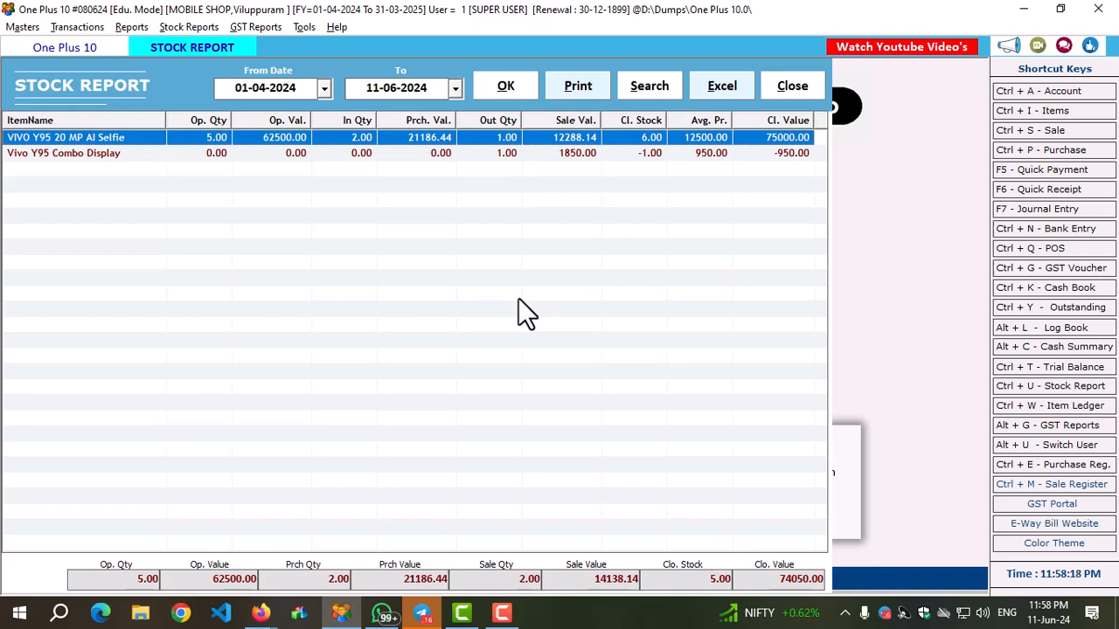
Inspect the Vivo Y95 Combo Display row in the stock report against the VIVO Y95 20 MP AI Selfie row.
click(574, 157)
click(147, 142)
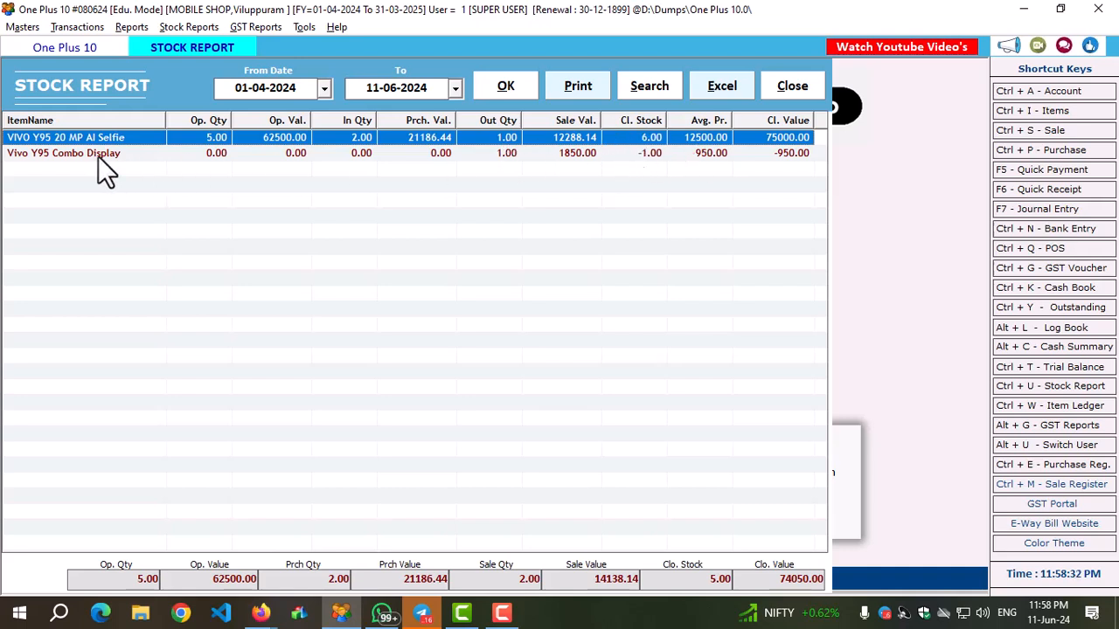
click(45, 157)
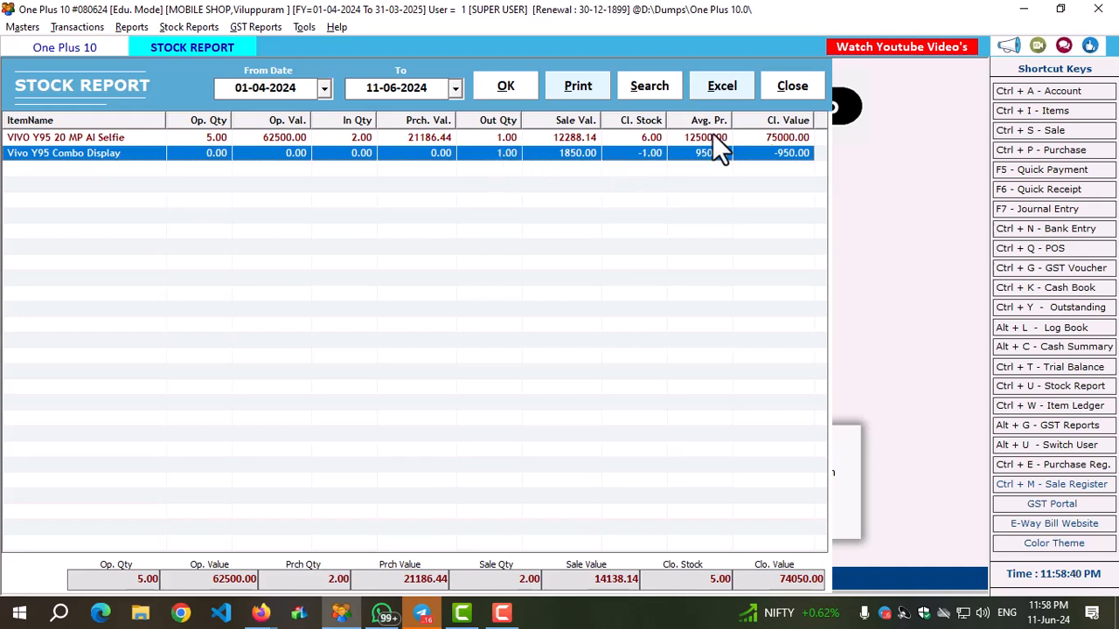
Rerun the stock report with Show Units enabled and quantities in Packs, keeping Item Name and Show All Items, review the rows and close it.
click(629, 89)
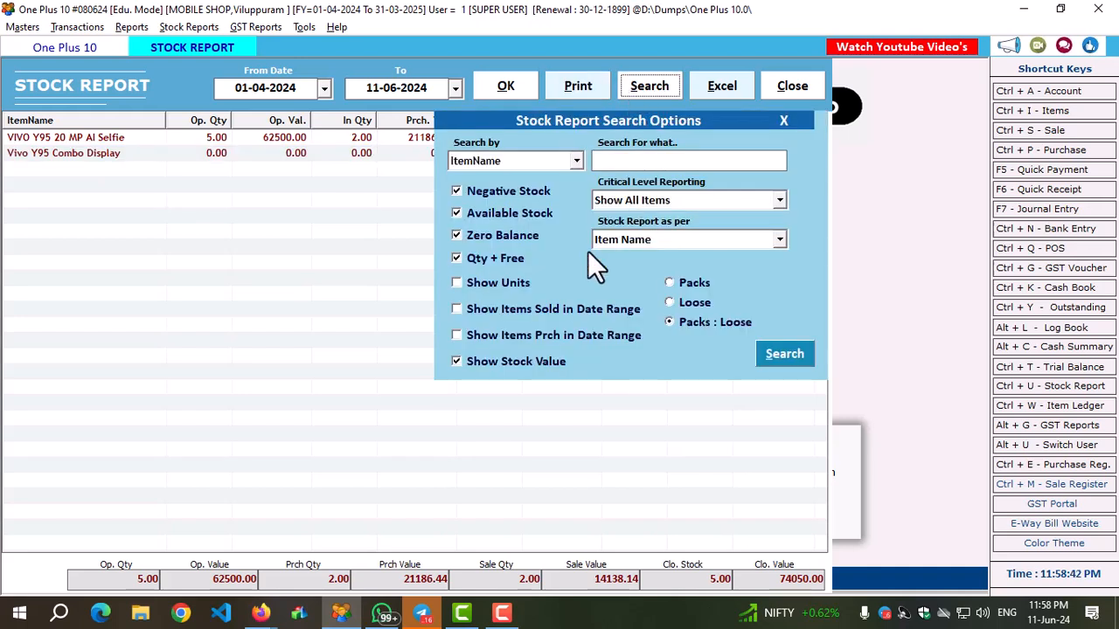
click(463, 284)
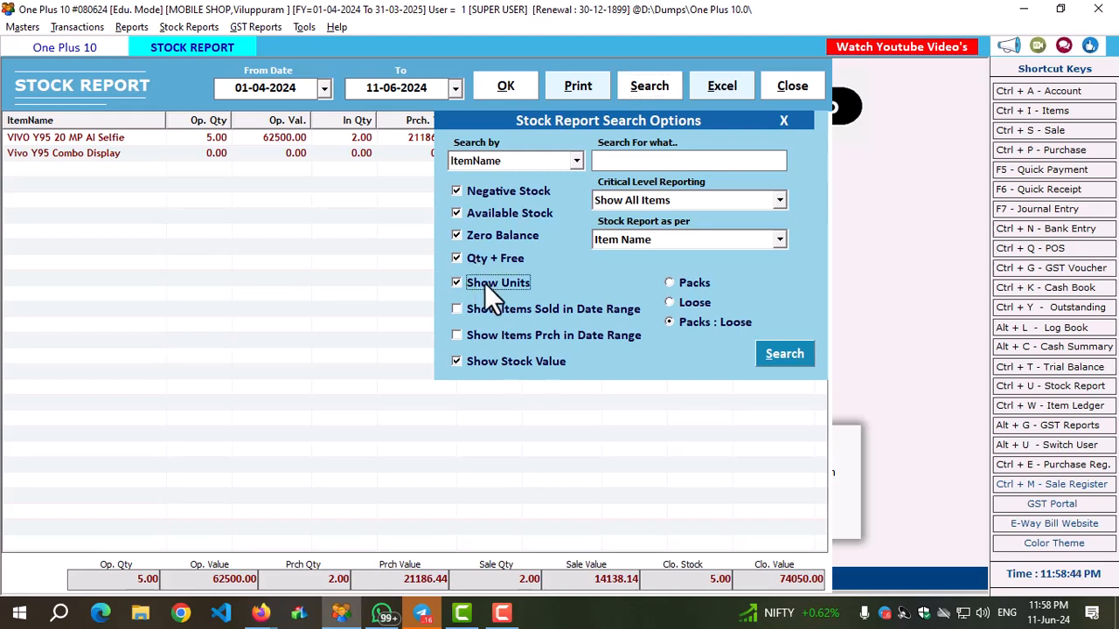
click(684, 284)
click(653, 238)
click(653, 239)
click(653, 238)
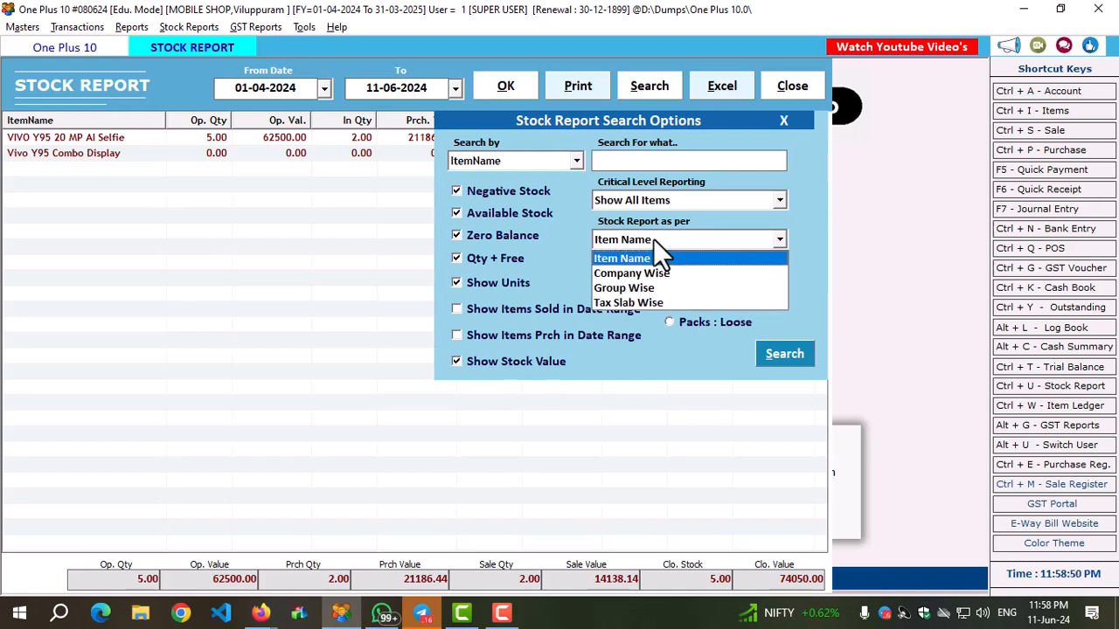
click(653, 239)
click(659, 201)
click(659, 200)
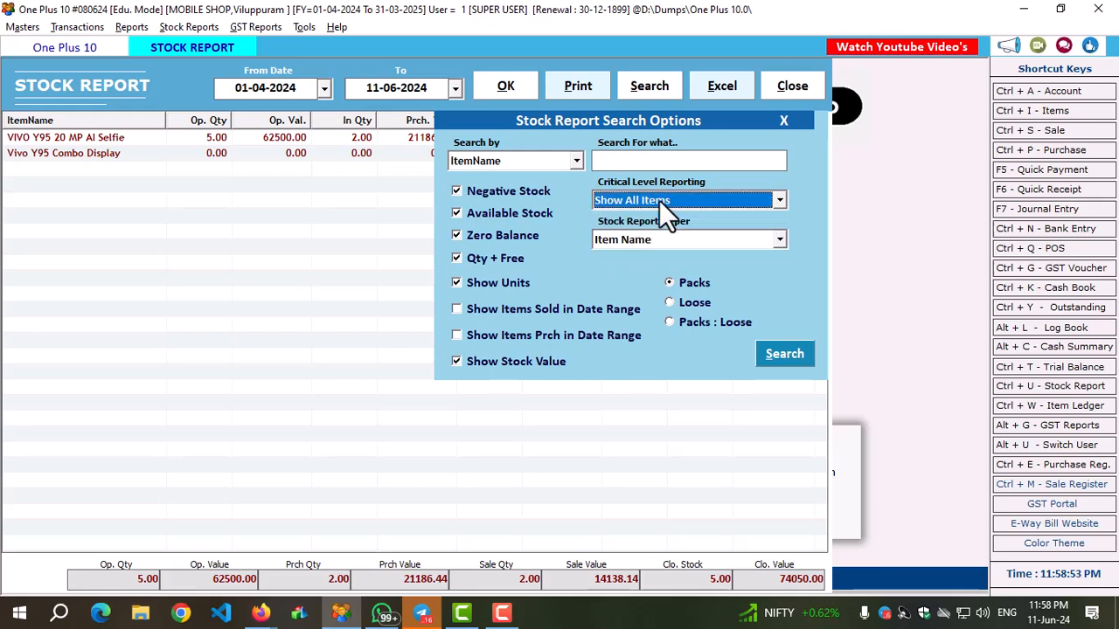
click(780, 358)
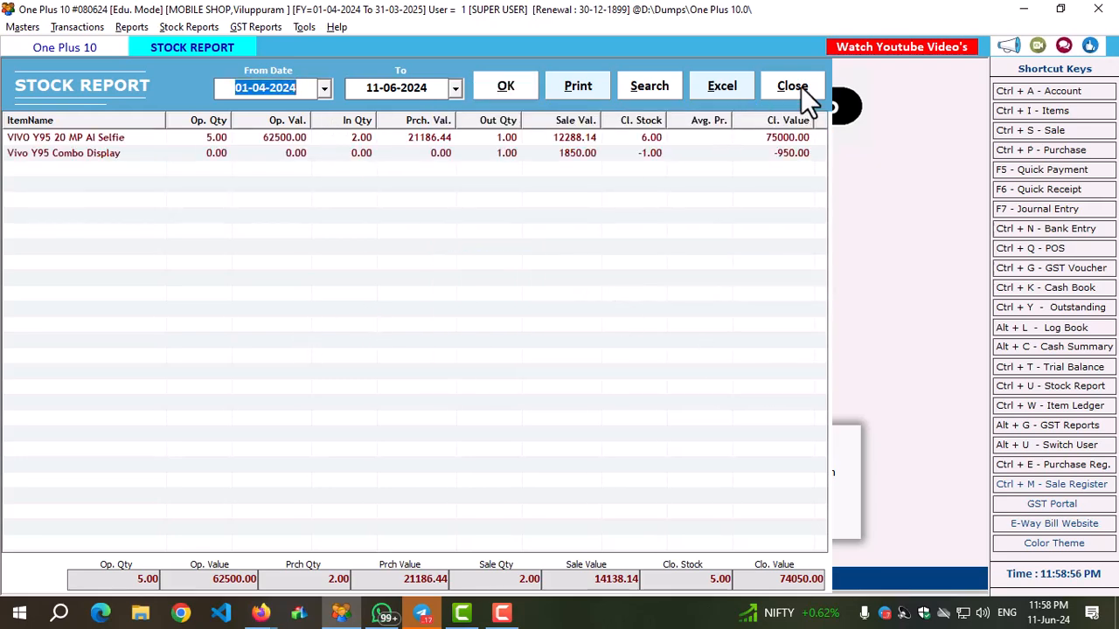
click(96, 138)
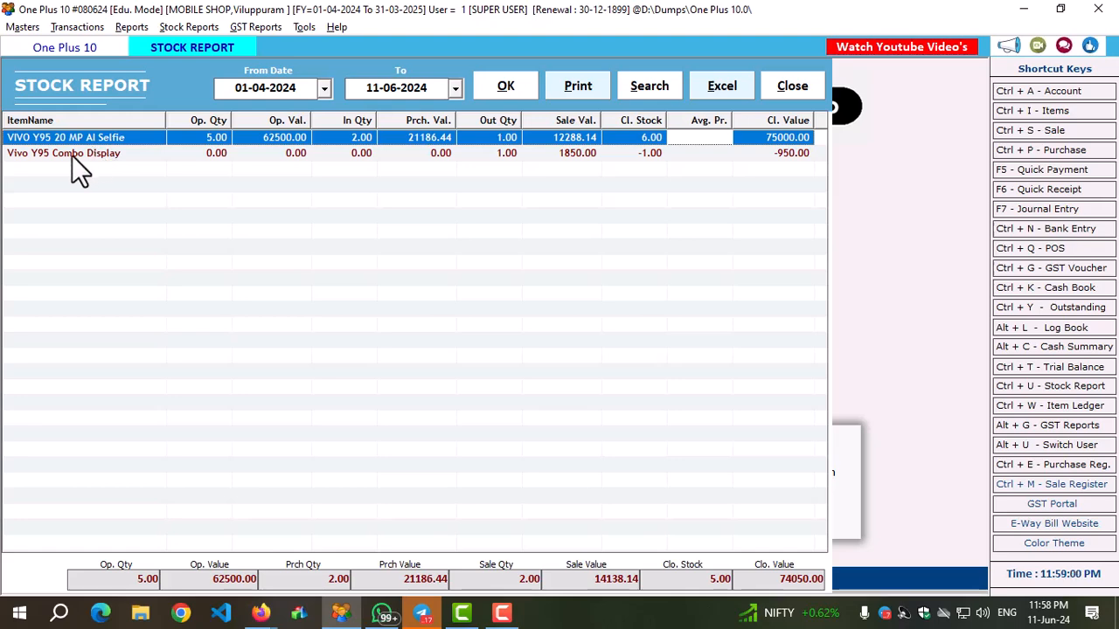
click(787, 83)
Generate the stock summary for 01-04-2024 to 11-06-2024 and inspect the 8GB RAM variant row of the VIVO Y95.
click(172, 28)
click(218, 69)
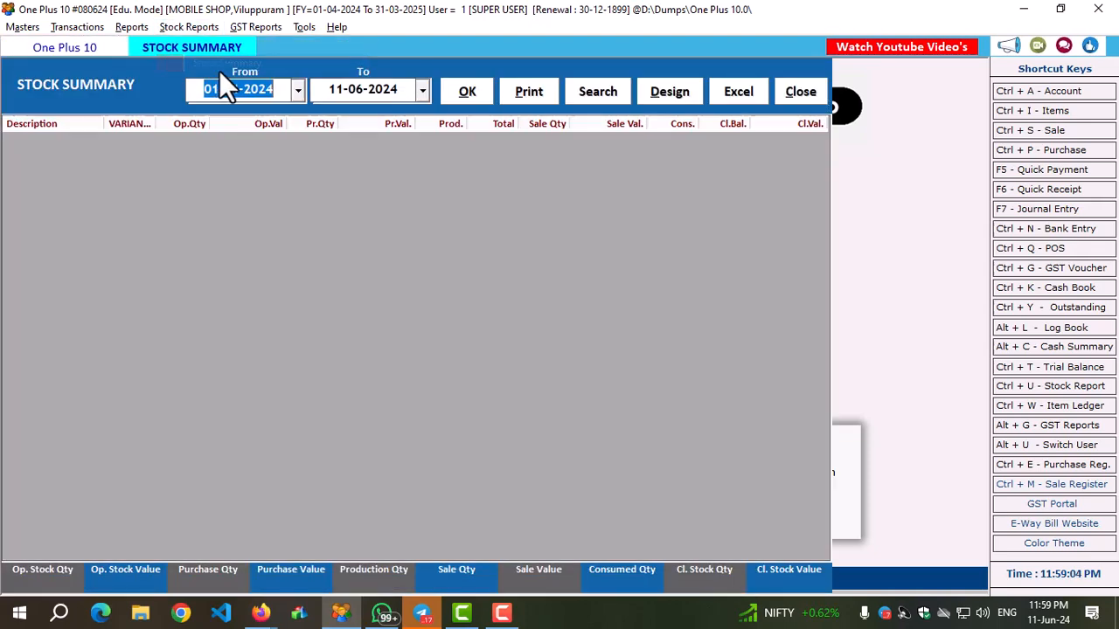
click(463, 93)
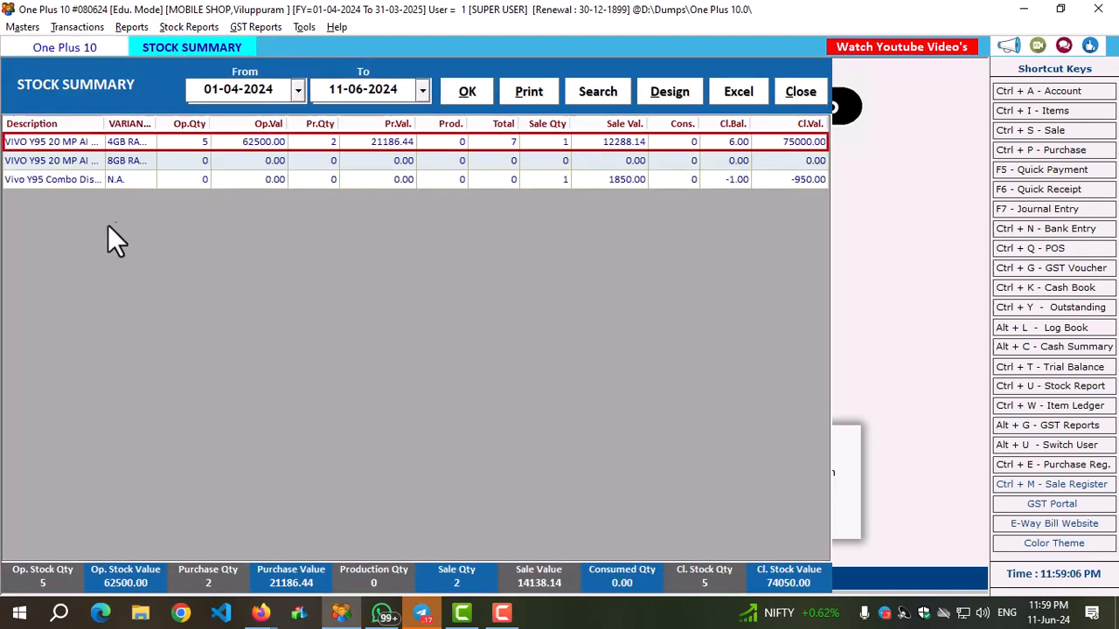
click(144, 164)
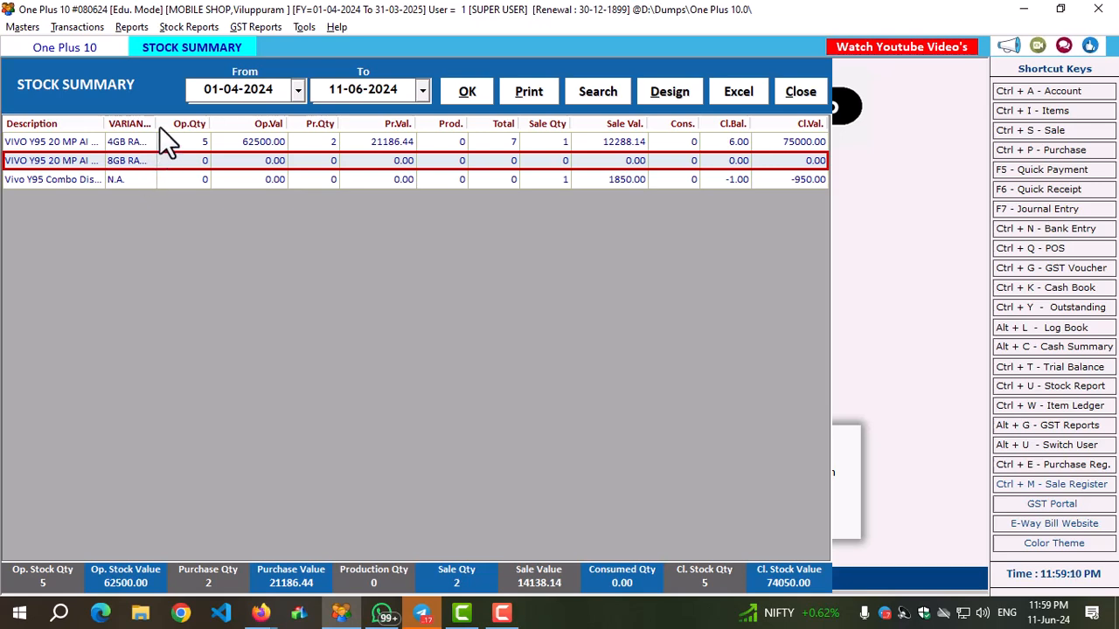
Widen the VARIANTS column of the stock summary and examine the 4GB RAM row through to its closing value.
drag(158, 125, 197, 135)
click(545, 140)
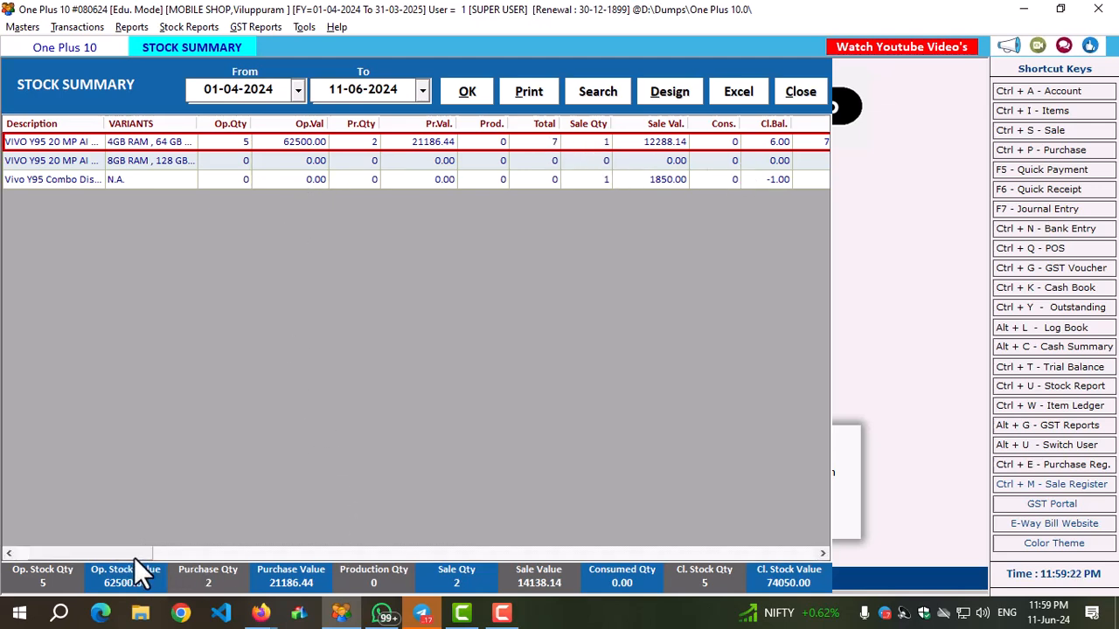
drag(122, 554, 192, 565)
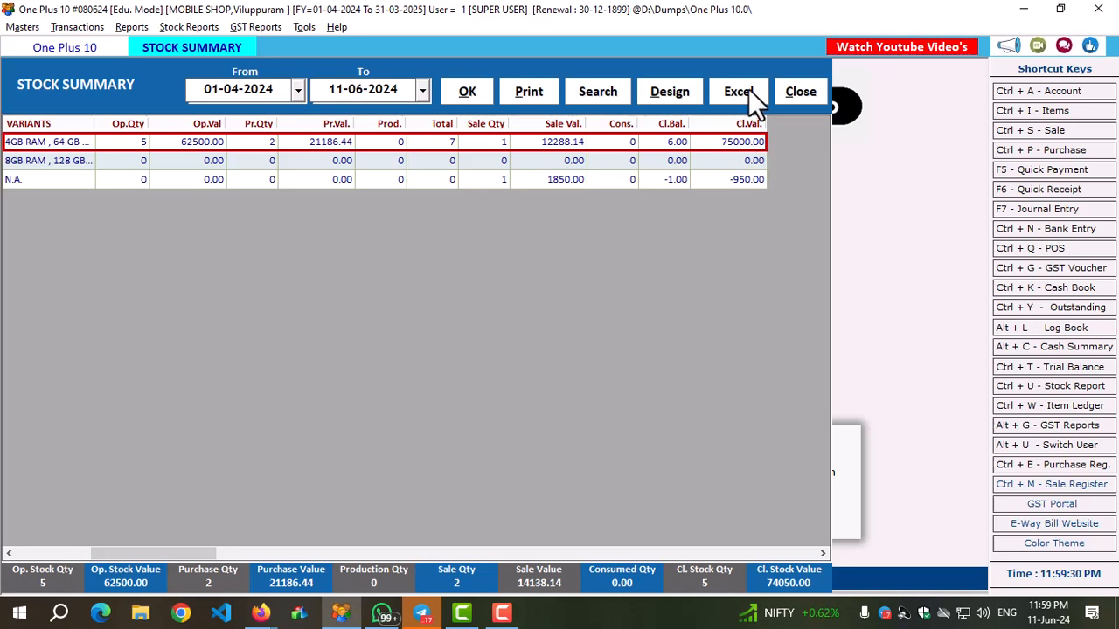
drag(95, 553, 37, 548)
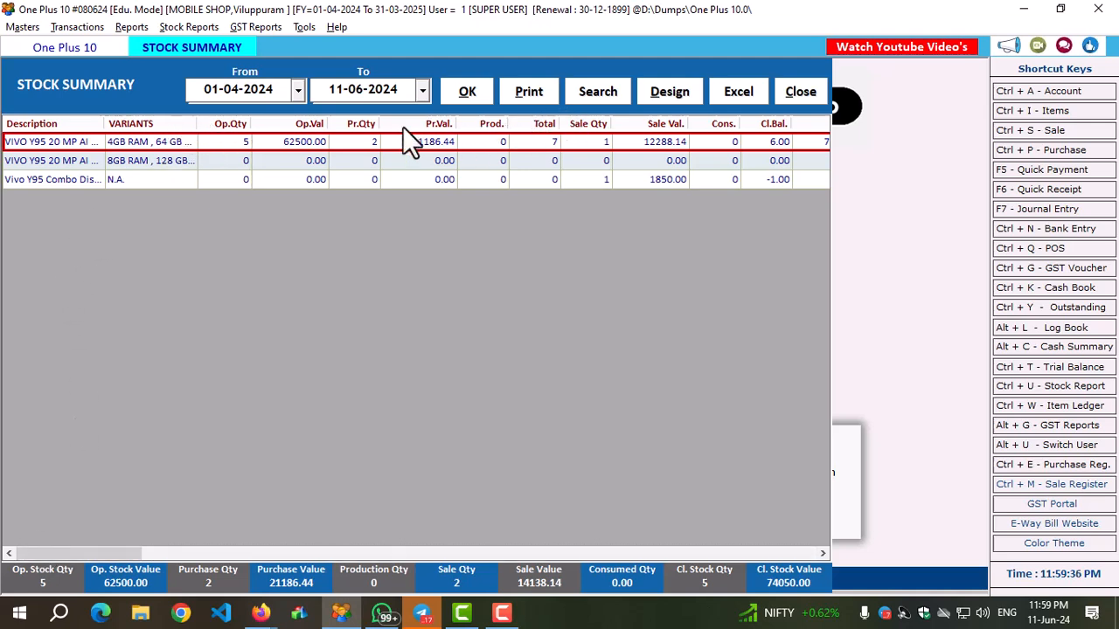
Review the columns available in the stock summary's report design without changing them, and close the design and the summary.
click(668, 91)
scroll(108, 362, down, 4)
scroll(108, 360, down, 7)
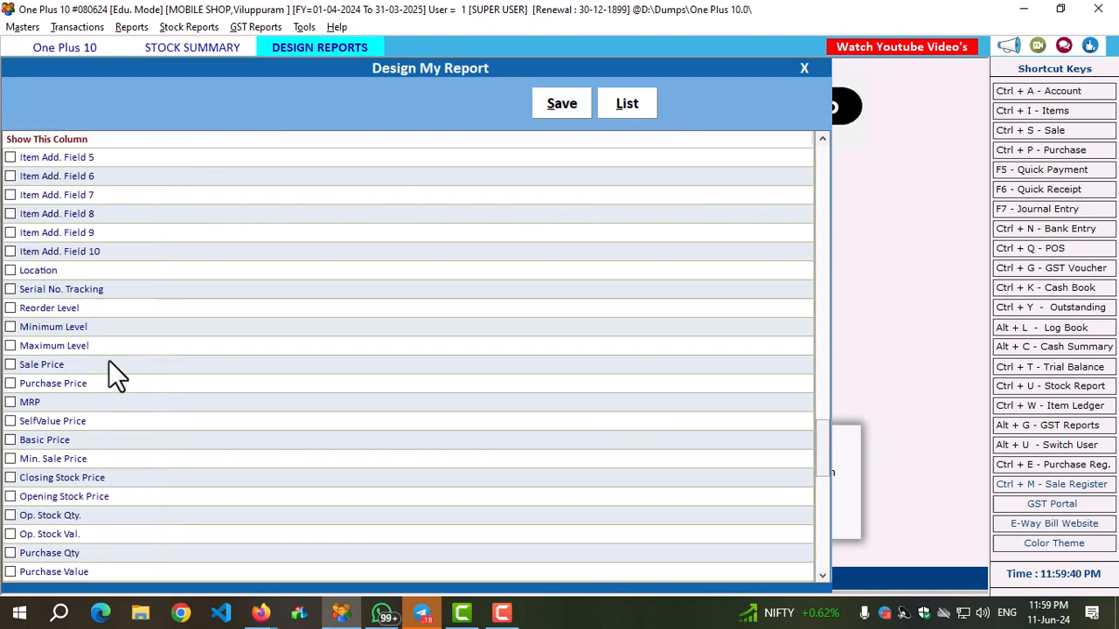
scroll(109, 361, up, 5)
scroll(109, 360, up, 6)
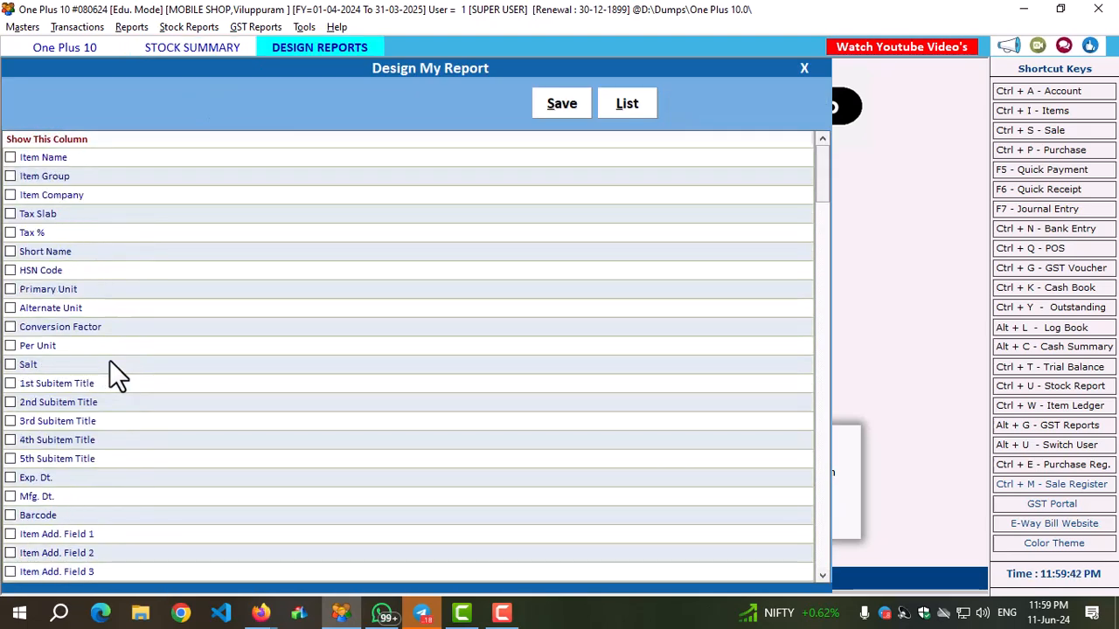
click(801, 67)
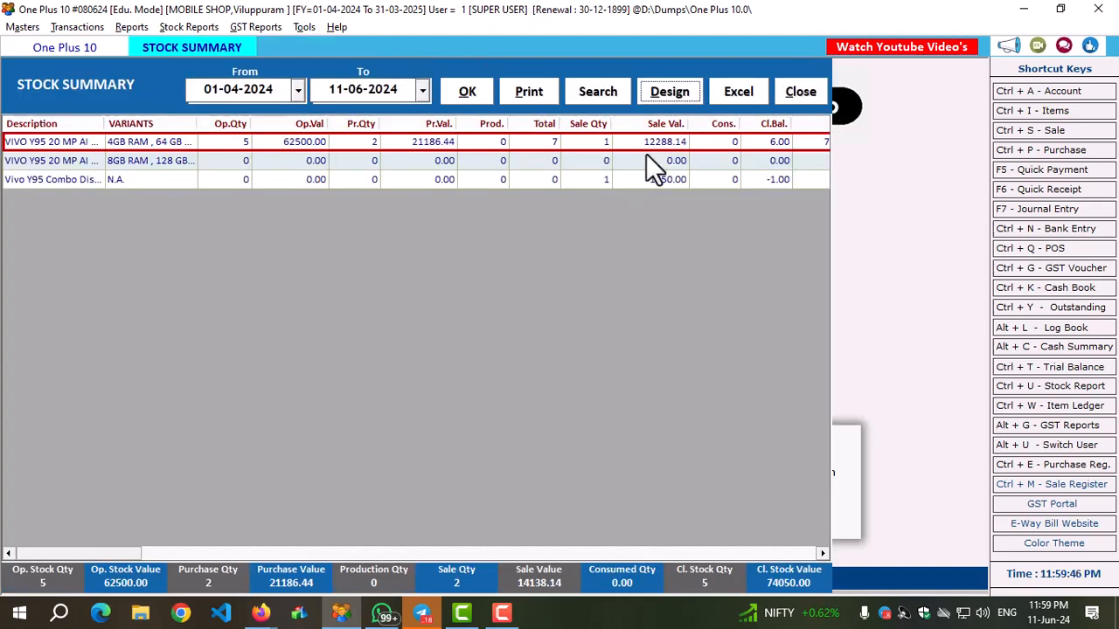
click(792, 92)
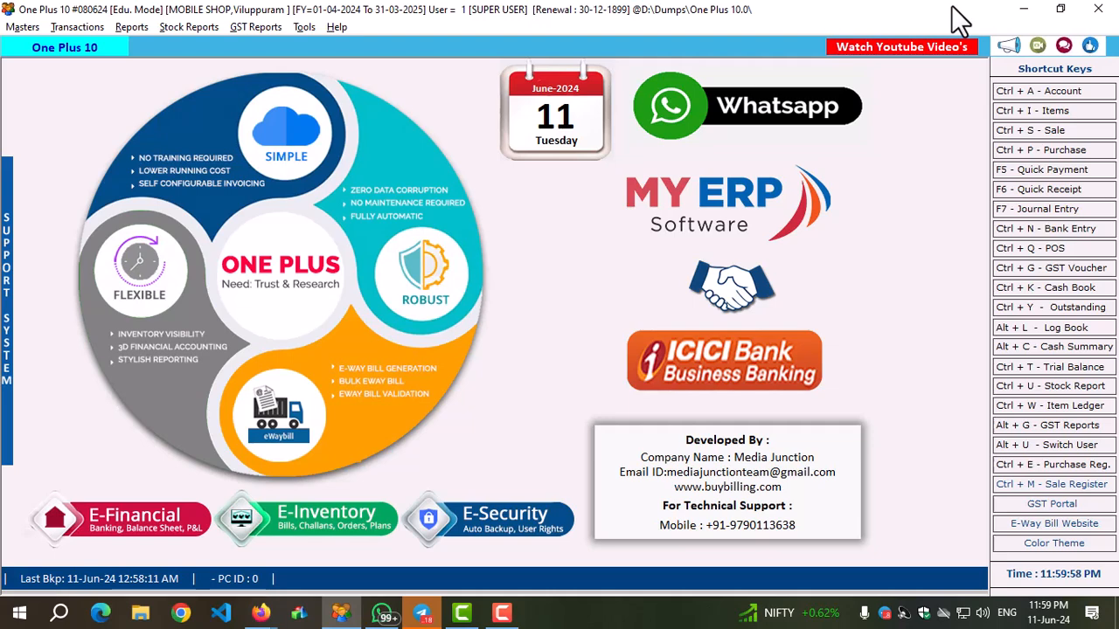
Start a credit sale dated 12-06-2024 for the existing customer account, using the REATIL SALES series.
click(1050, 128)
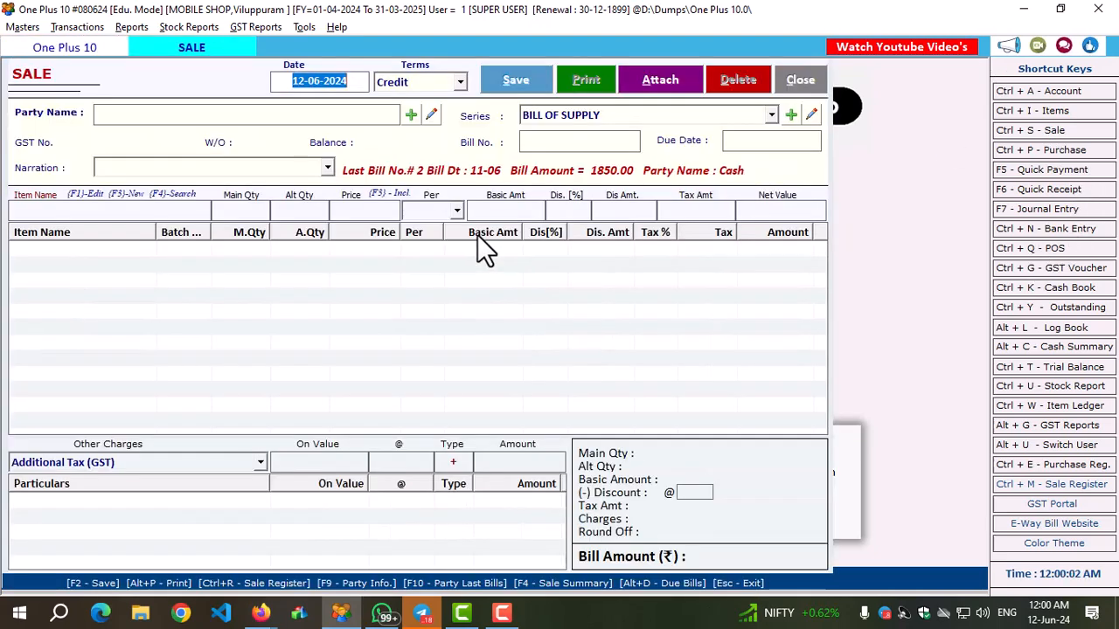
key(Return)
key(Return)
key(Down)
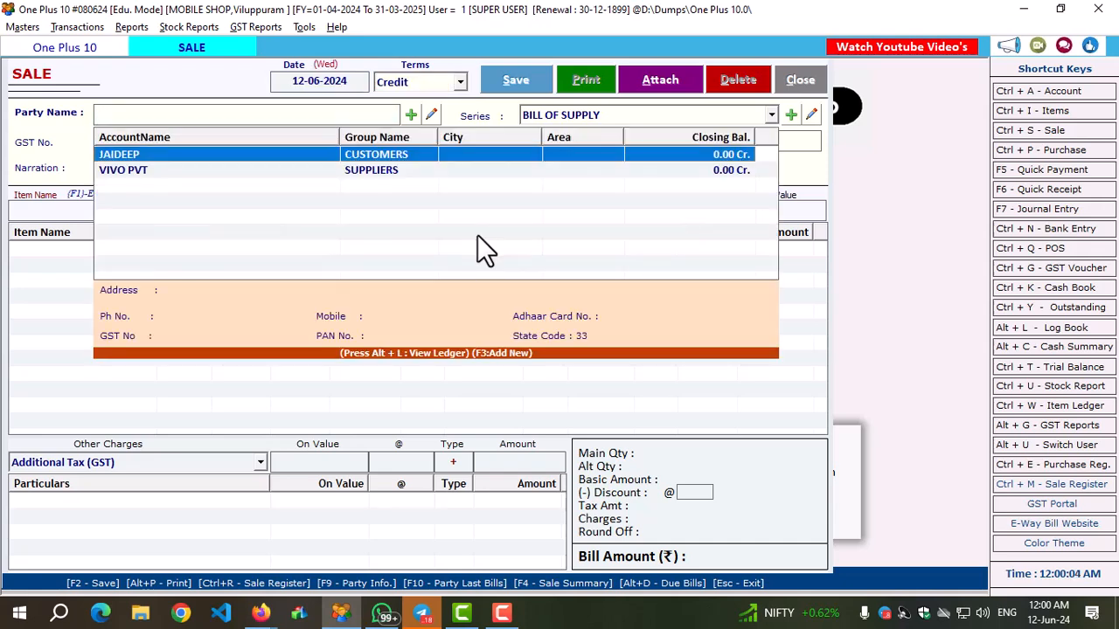
key(Return)
key(Down)
key(Return)
key(Return)
key(Return)
key(Return)
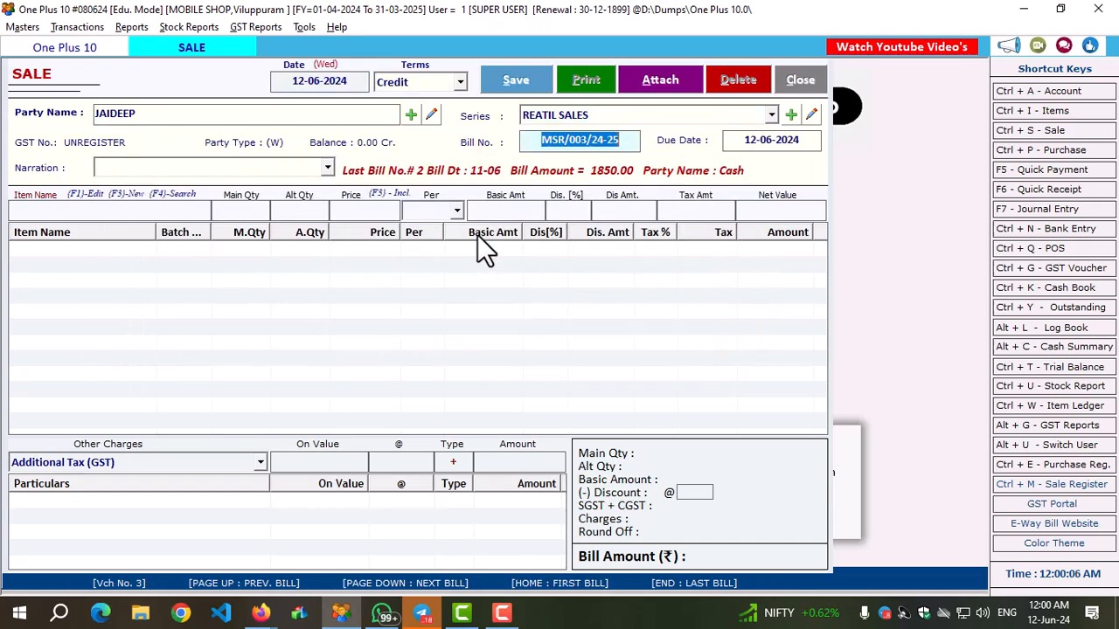
Enter one piece of VIVO Y95 20 MP AI Selfie in the 4GB RAM, 64 GB ROM variant on the sale.
text(VI)
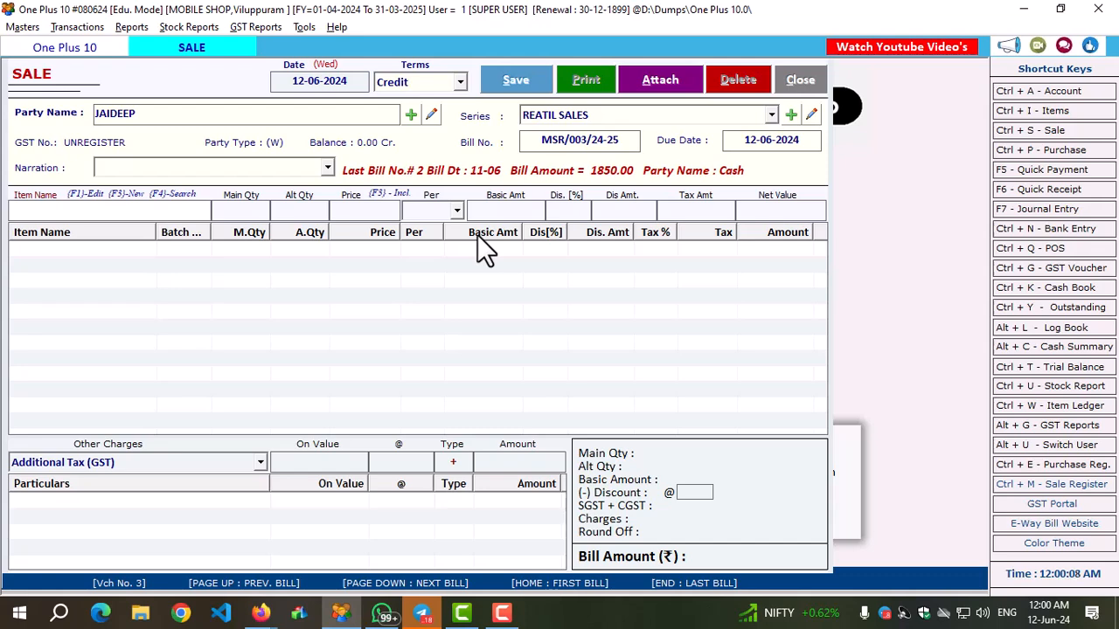
key(Down)
key(Return)
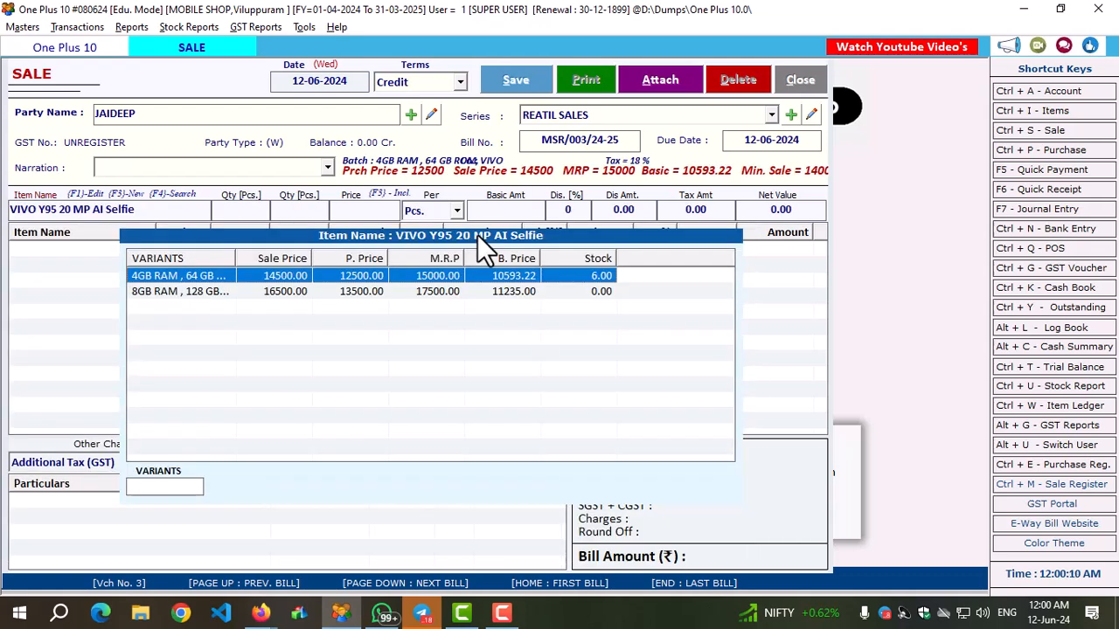
key(Return)
text(1)
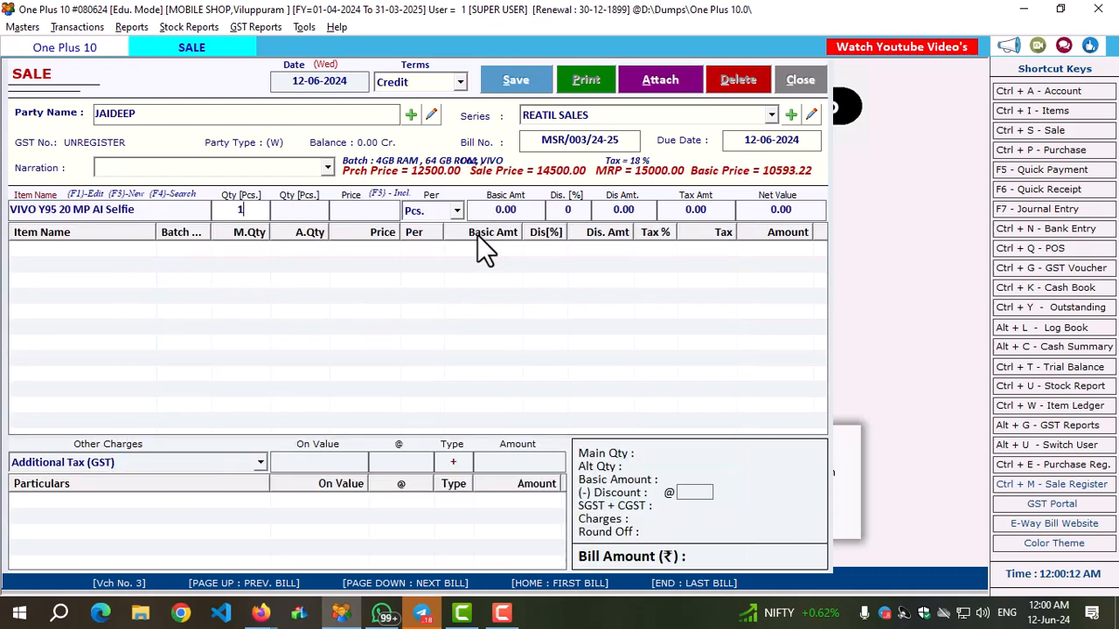
key(Return)
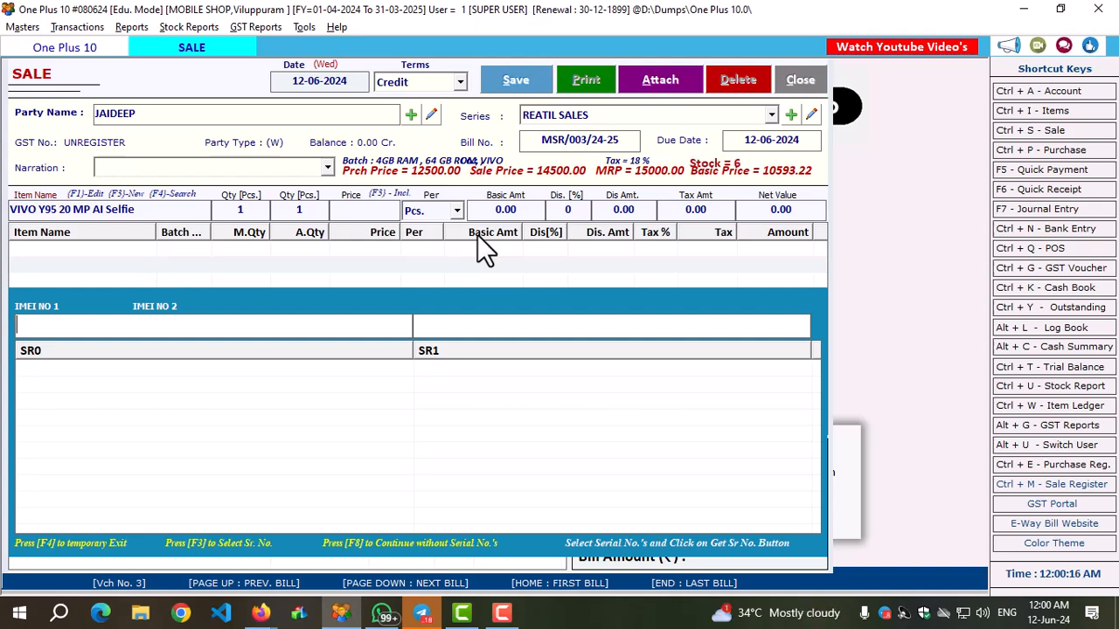
Assign the available in-stock IMEI numbers to the phone and add the line at a tax-inclusive price of 14500.00.
key(F3)
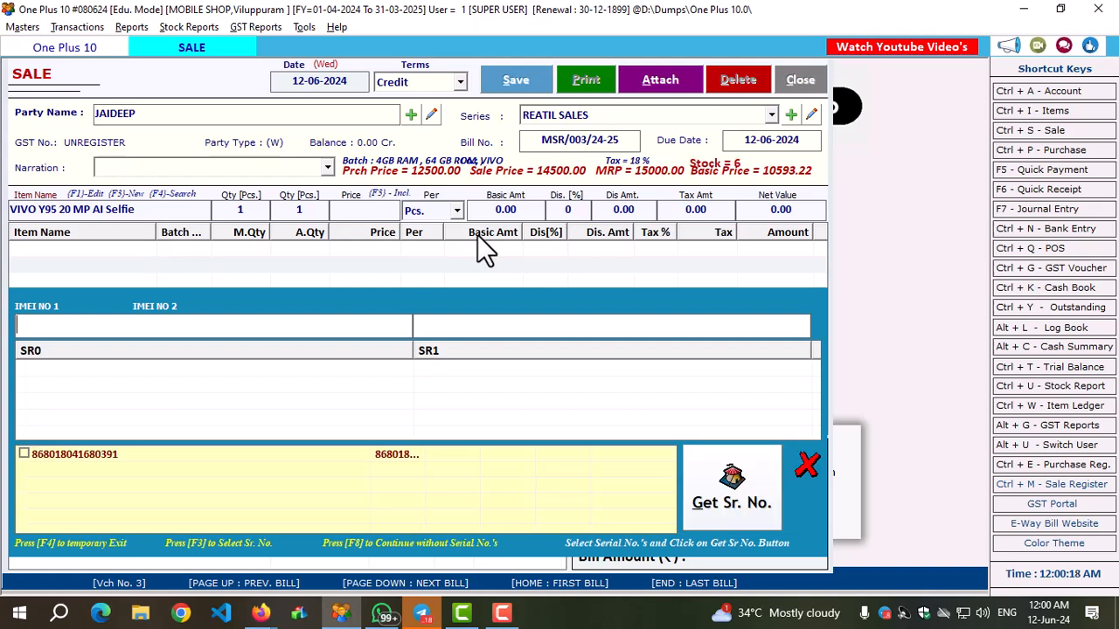
click(24, 453)
click(731, 489)
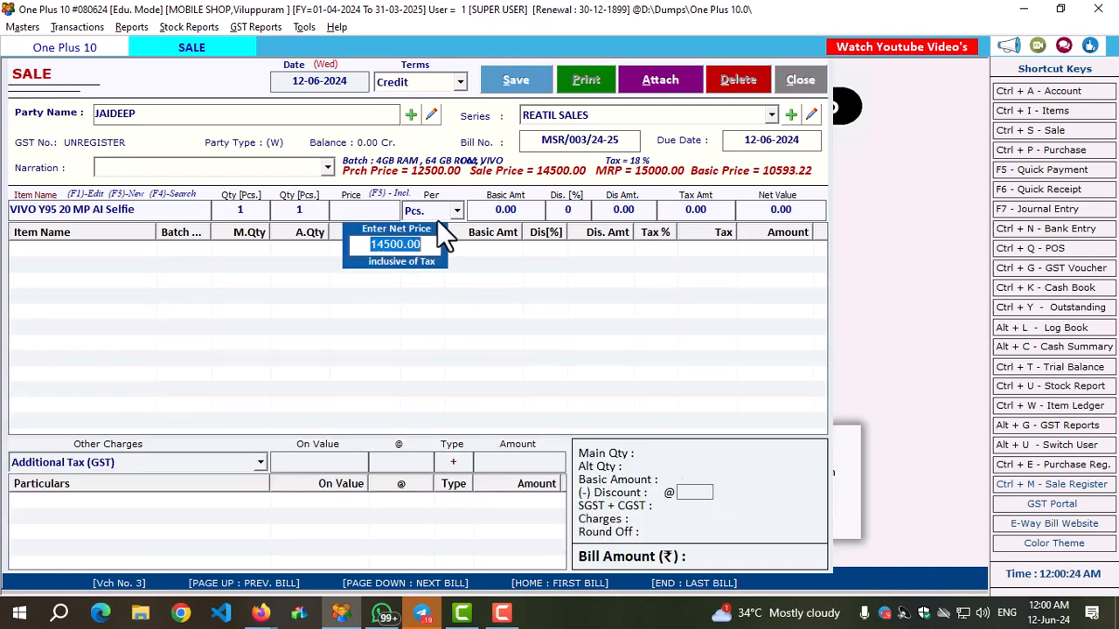
key(Return)
key(Return)
key(Return)
key(Return)
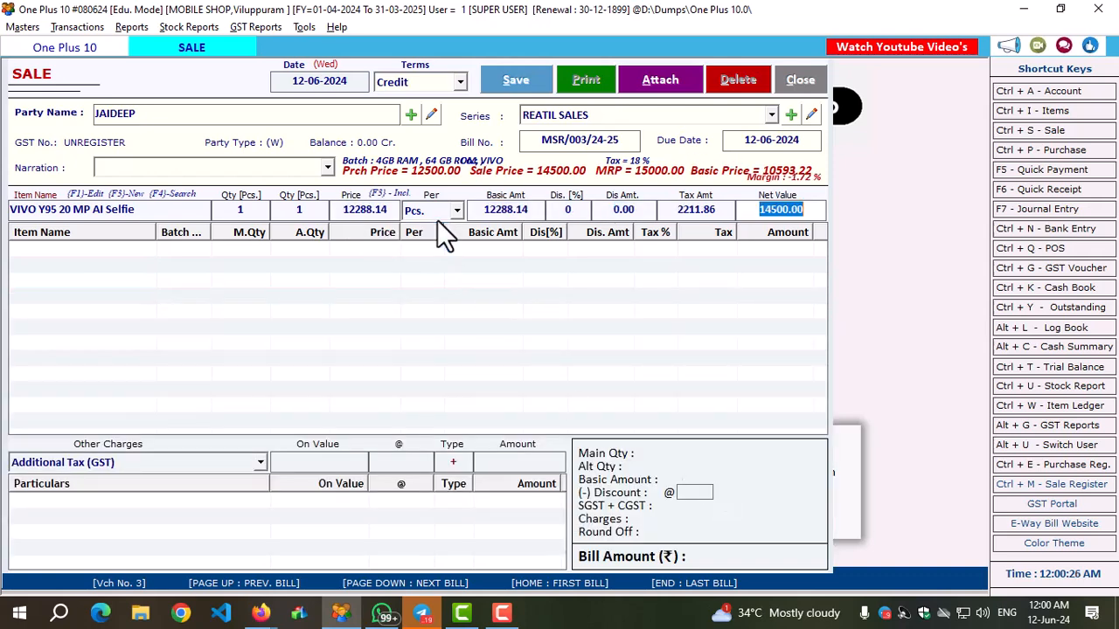
key(Return)
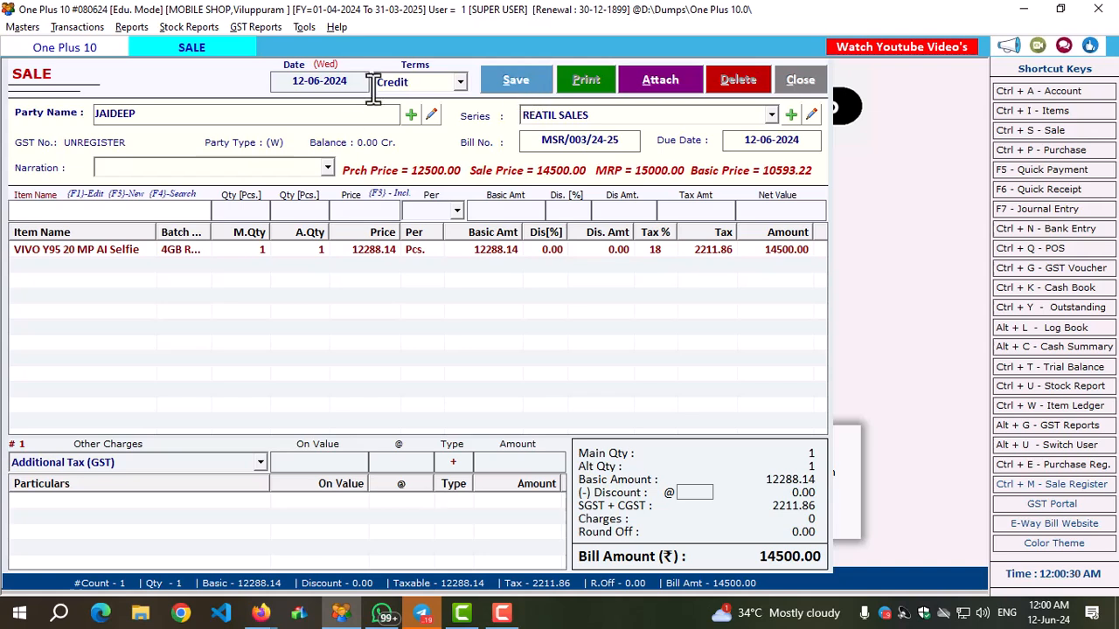
Save the credit sale without printing it and close the sale entry.
key(alt+s)
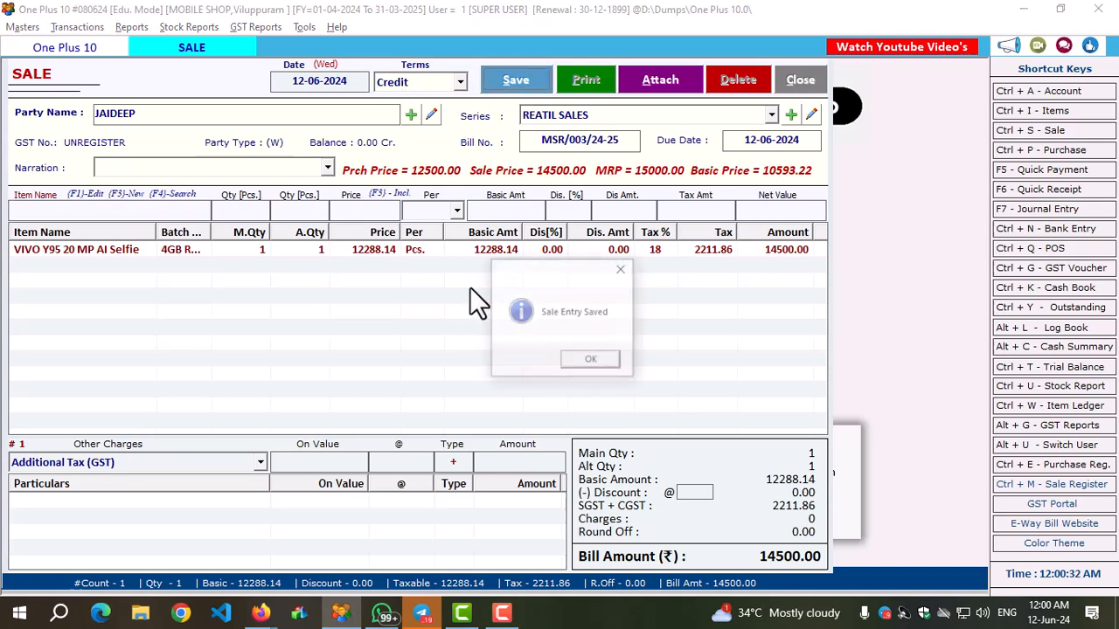
click(597, 365)
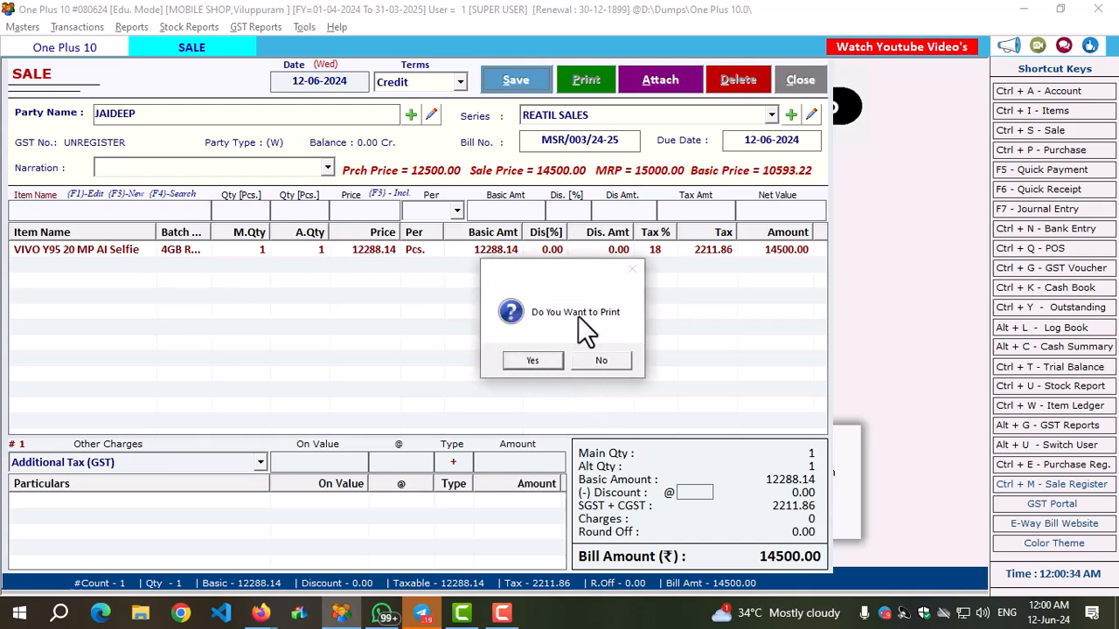
click(590, 362)
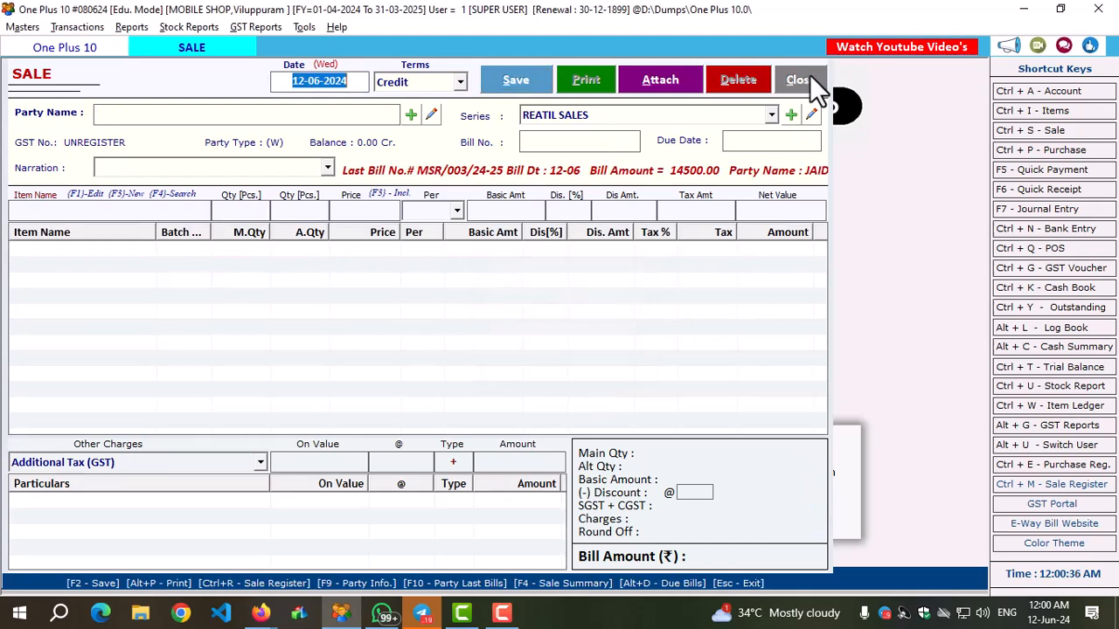
click(804, 80)
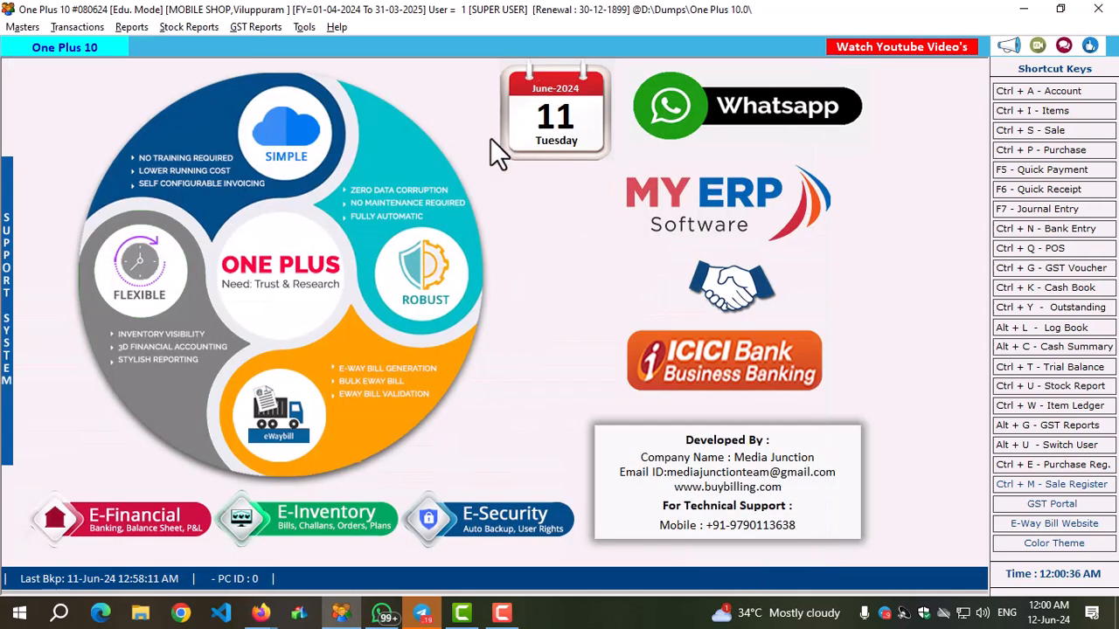
Start a new credit purchase dated 12-06-2024 from VIVO PVT under the Purchase series.
click(1051, 151)
click(347, 83)
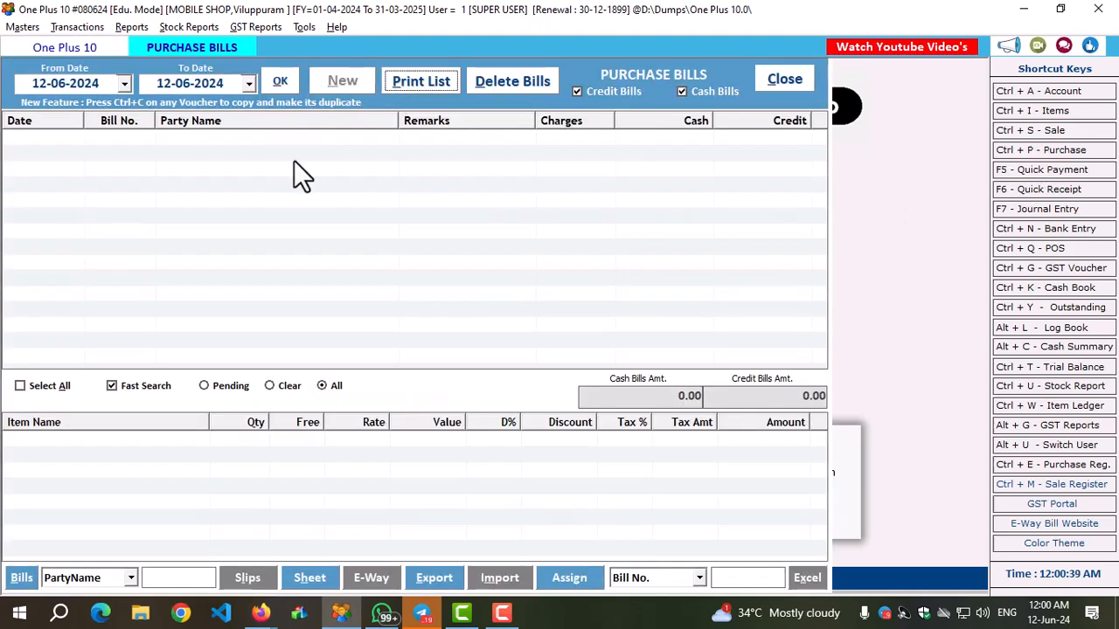
key(Down)
key(Down)
key(Return)
key(Down)
key(Return)
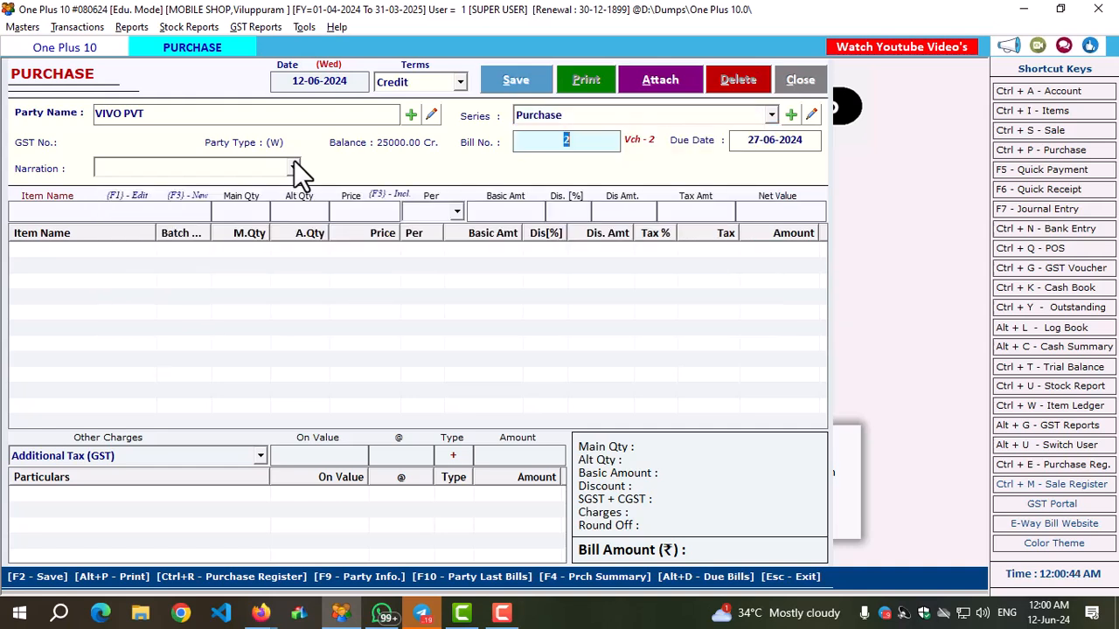
Enter 36524 in the purchase's Date as on Bill/Note field, leaving the invoice amount and narration blank.
key(Return)
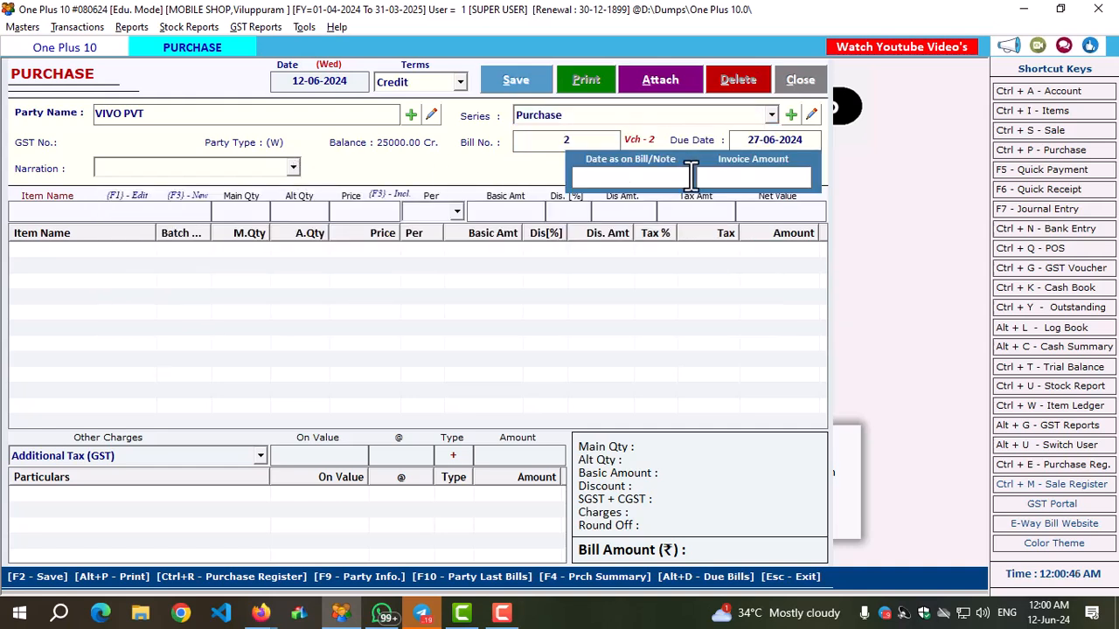
click(690, 177)
text(3652)
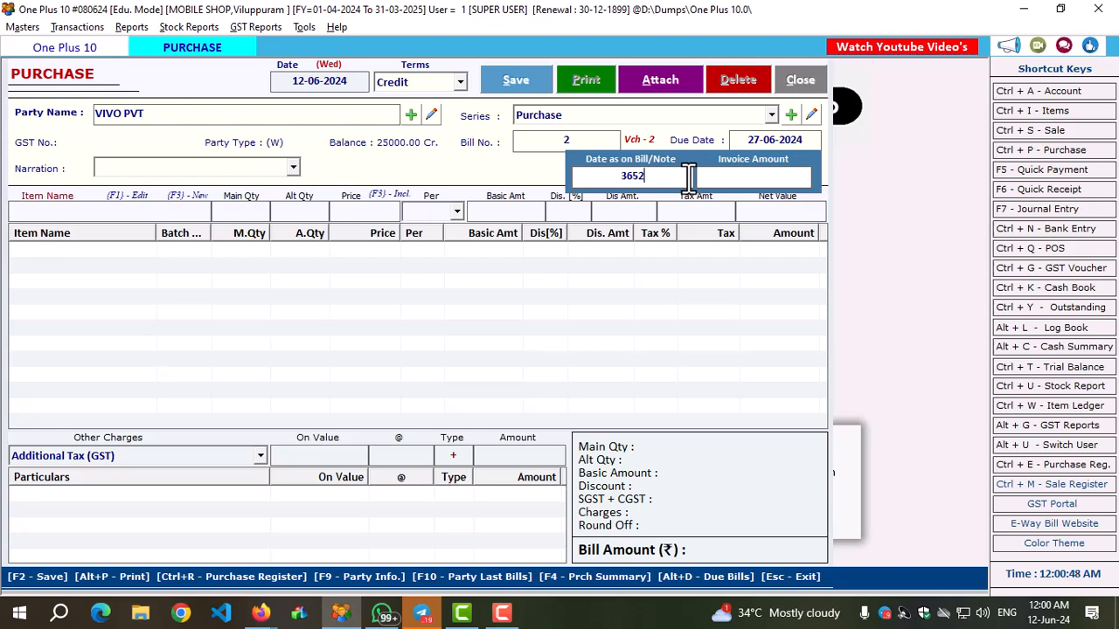
text(4)
key(Return)
key(Return)
key(Return)
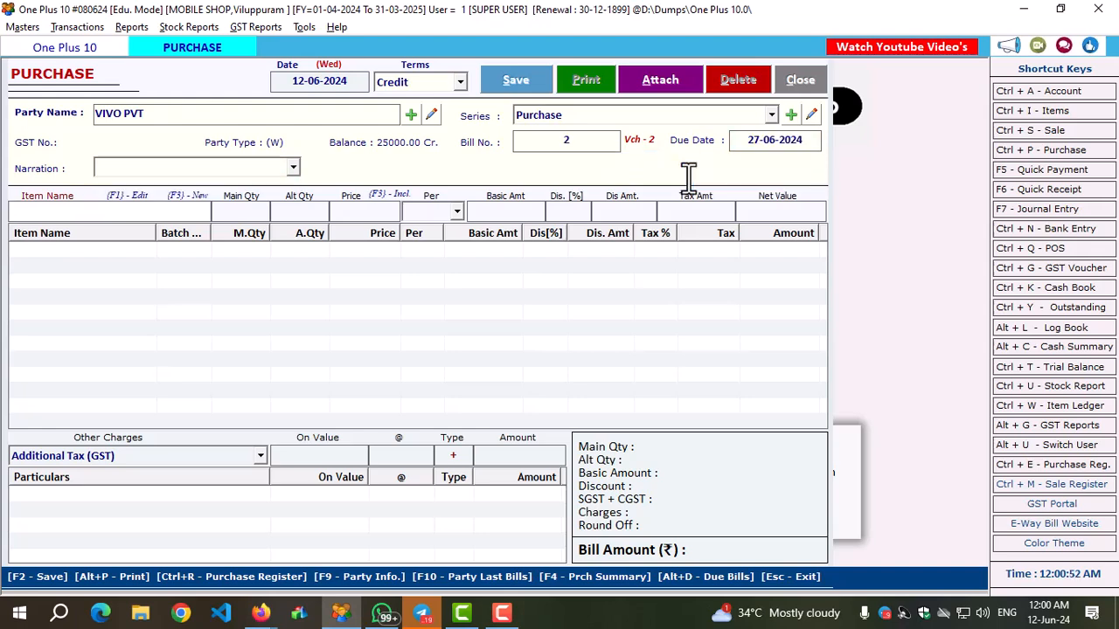
Enter one piece of VIVO Y95 20 MP AI Selfie in the 8GB RAM, 128 GB ROM variant on the purchase.
text(V)
key(Down)
key(Return)
key(Down)
key(Return)
text(1)
key(Return)
Record the IMEI numbers 123456 and 789654 for the phone and add the line at a price of 11235.00 per piece.
text(123456)
key(Return)
text(789654)
key(Return)
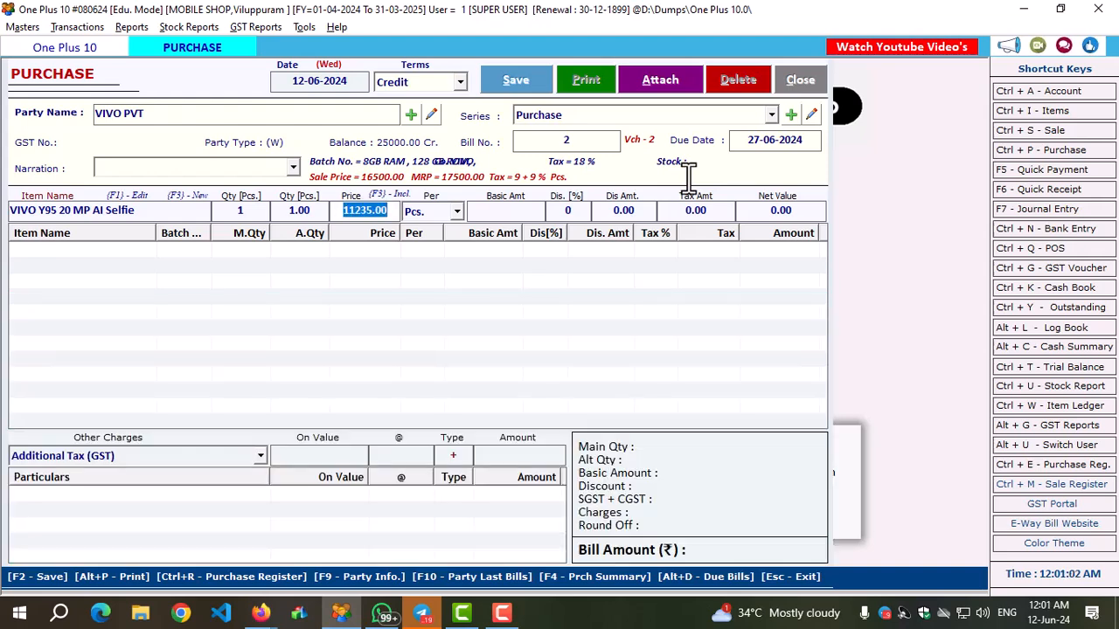
key(Return)
key(Return)
key(Return)
key(Return)
key(Return)
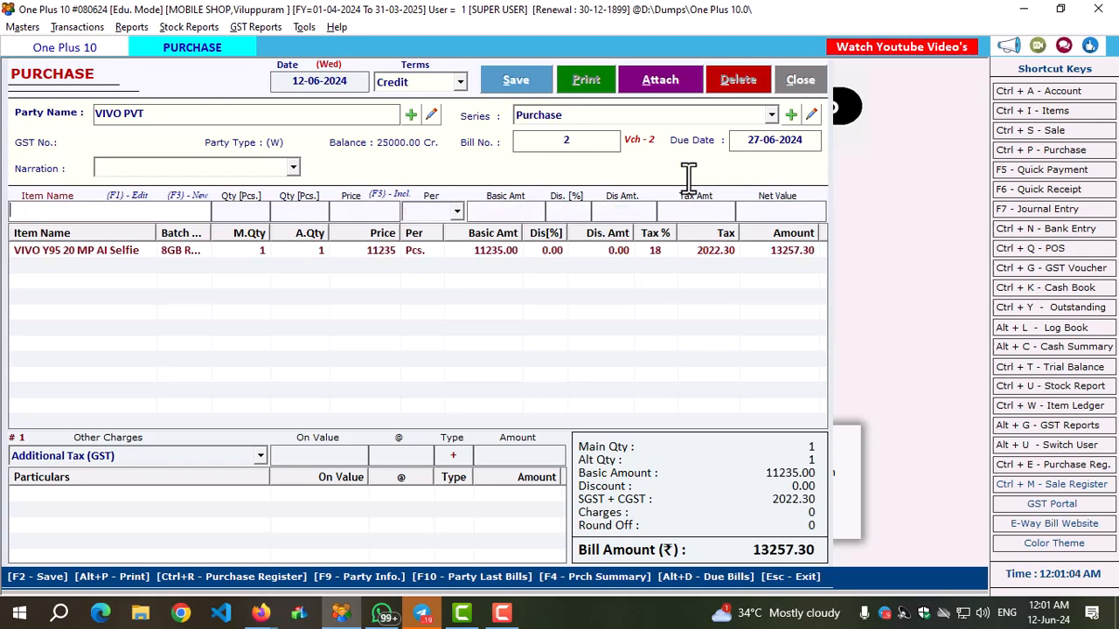
Save the credit purchase without printing it and close the purchase entry.
click(522, 79)
click(601, 361)
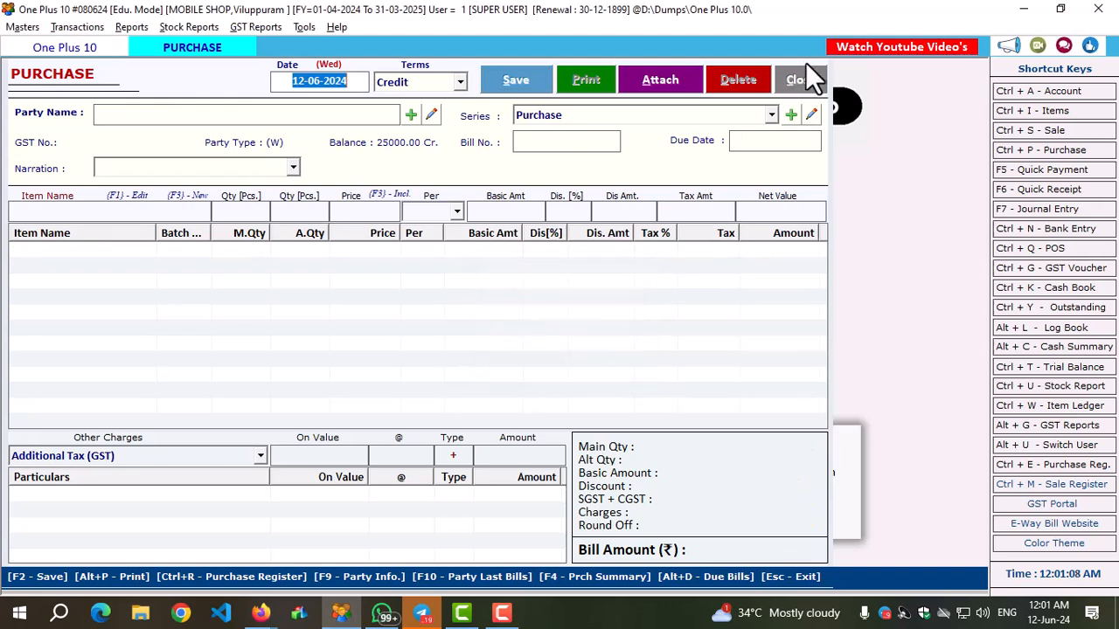
click(801, 80)
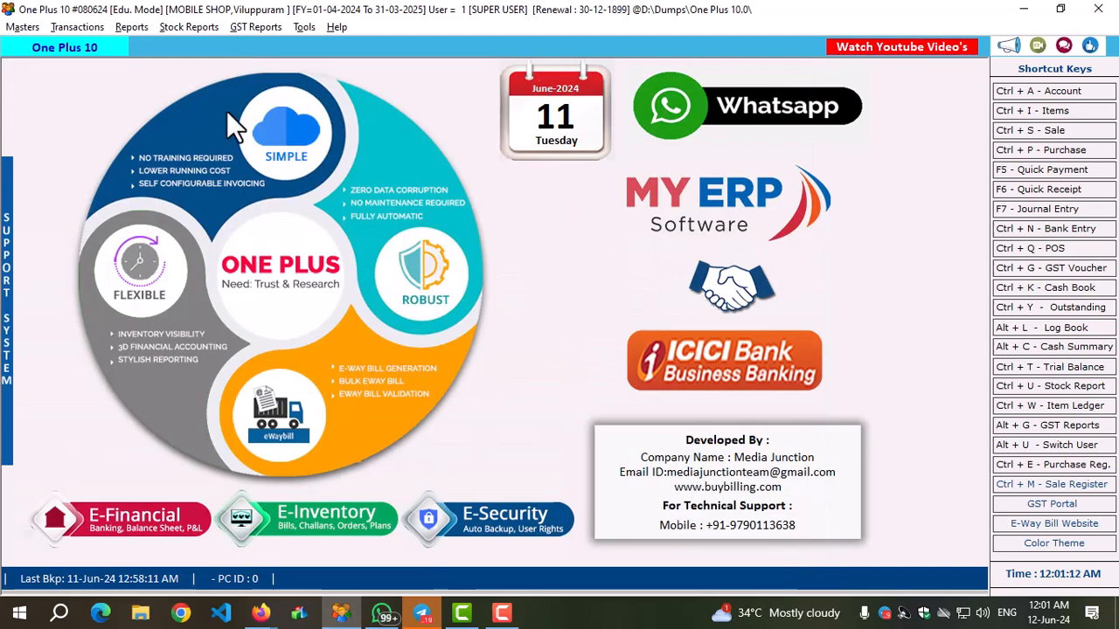
List the customers' outstanding balances as on 12-06-2024 in Outstanding Analysis and check the listed customer's balance.
click(119, 26)
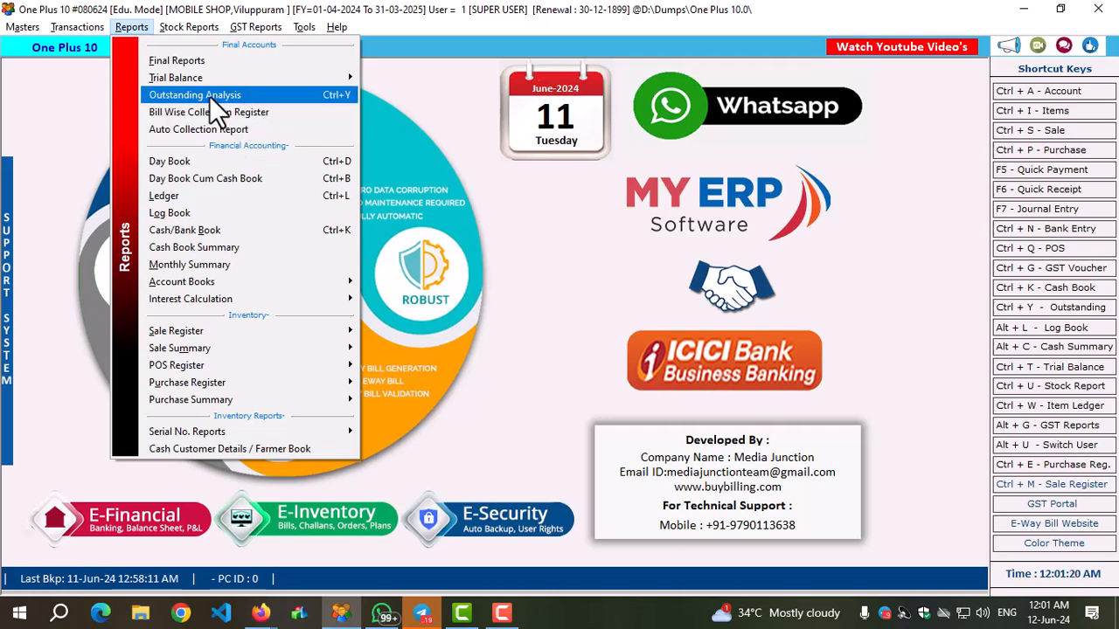
click(209, 95)
click(39, 407)
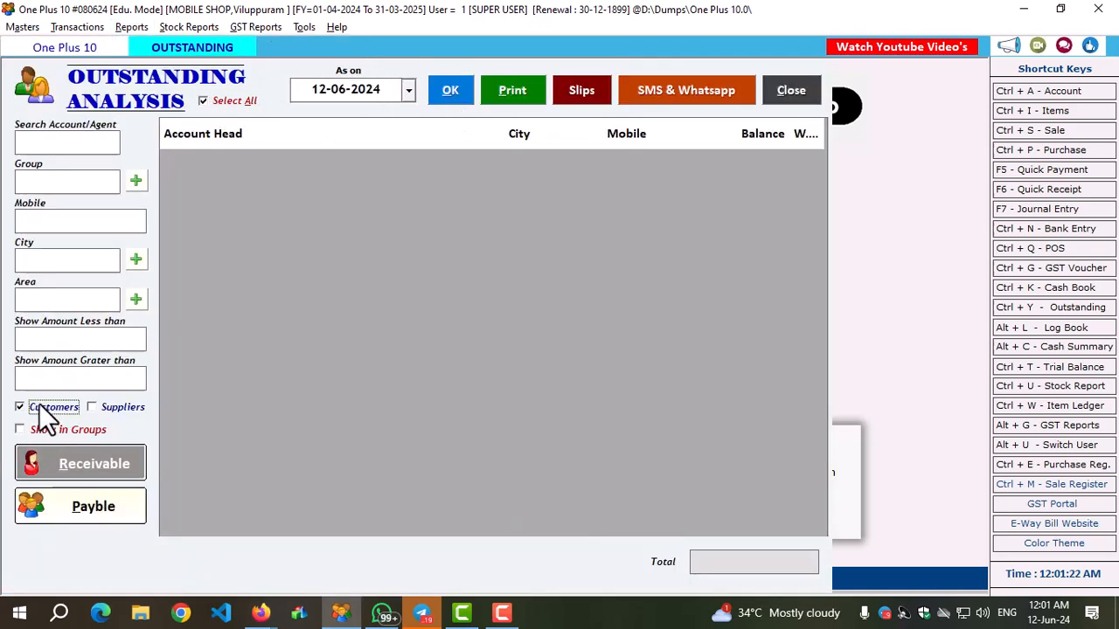
click(456, 97)
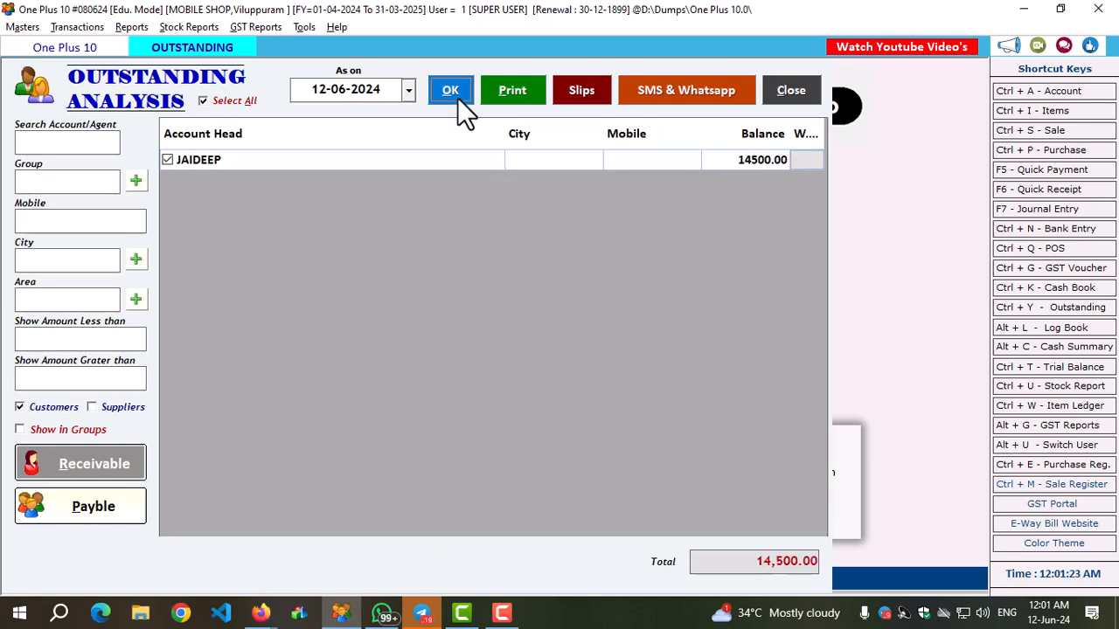
click(746, 164)
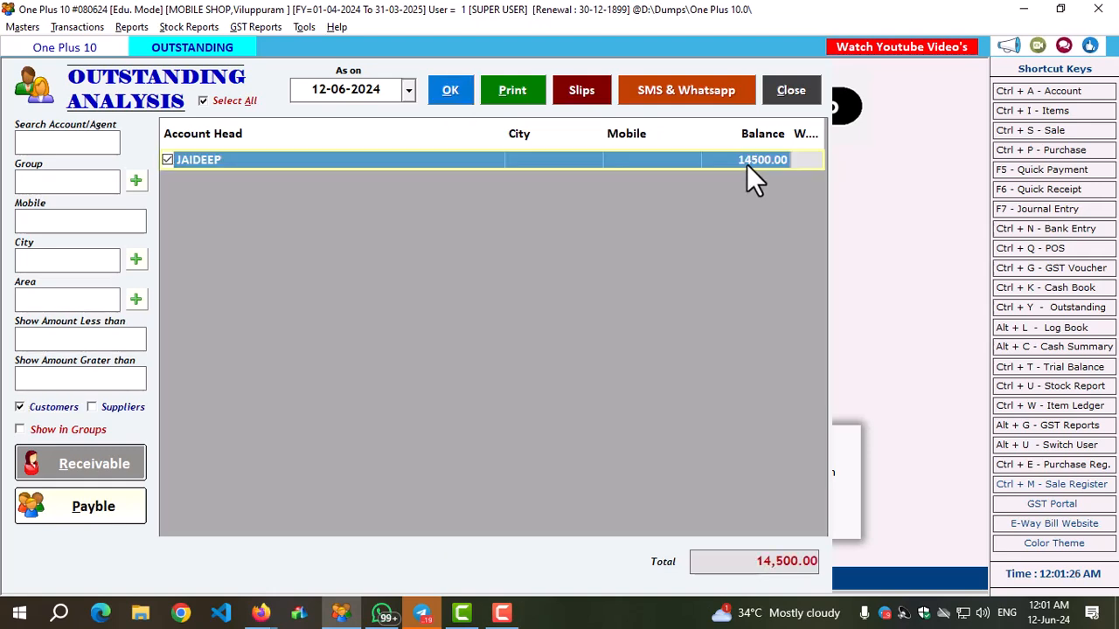
Restrict the outstanding analysis to suppliers only and reload the list.
click(41, 407)
click(120, 407)
click(446, 103)
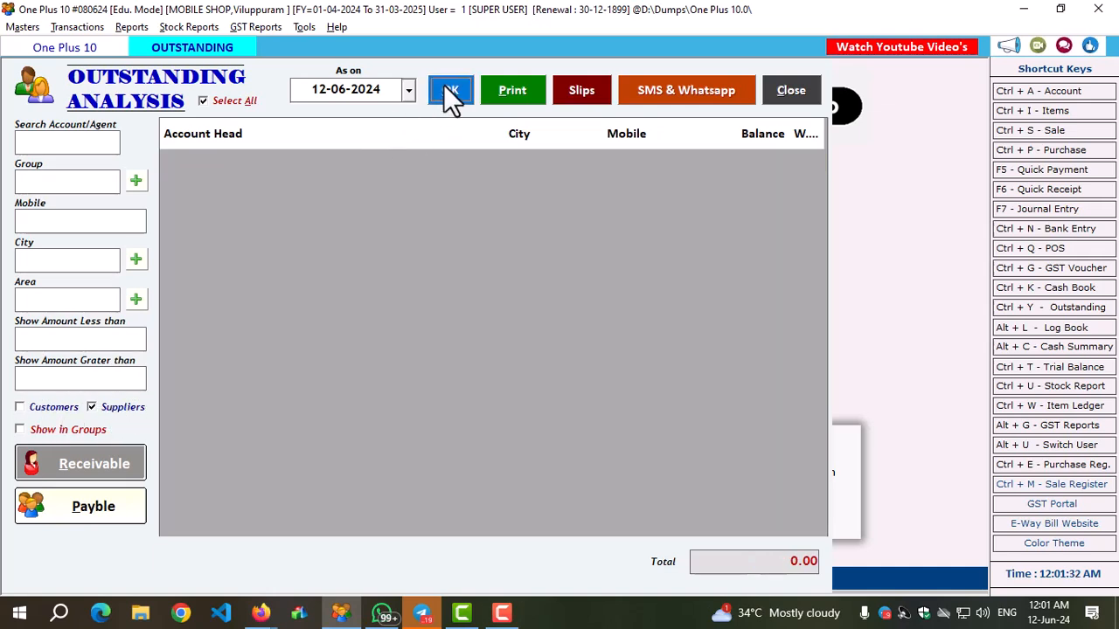
Show the outstanding balances in groups, check the customer and supplier groups, and close the analysis.
click(43, 431)
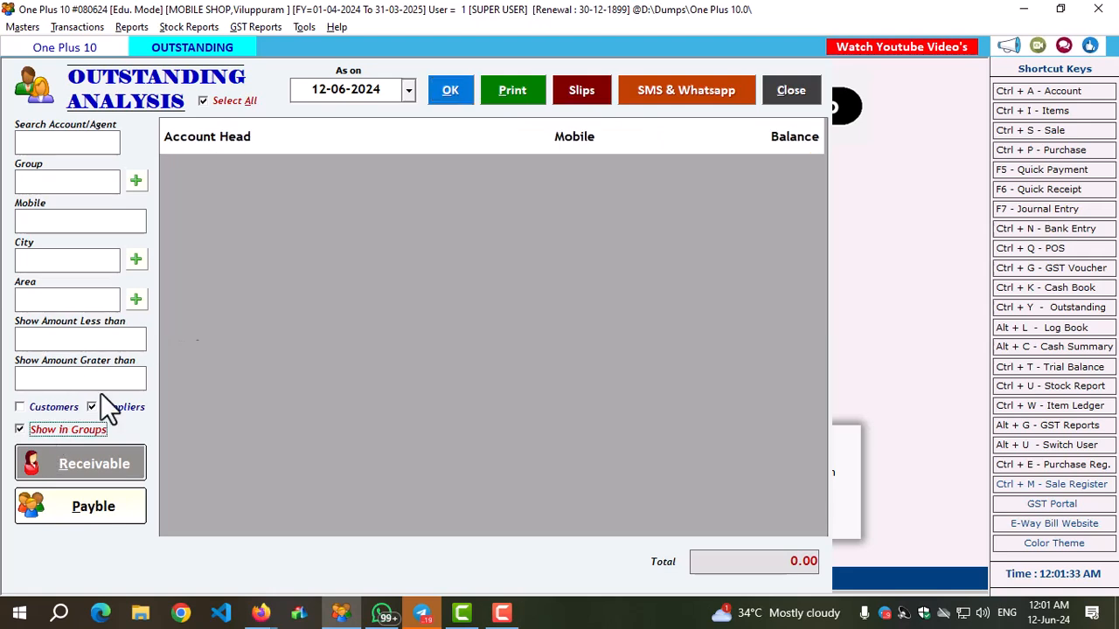
click(452, 92)
click(179, 215)
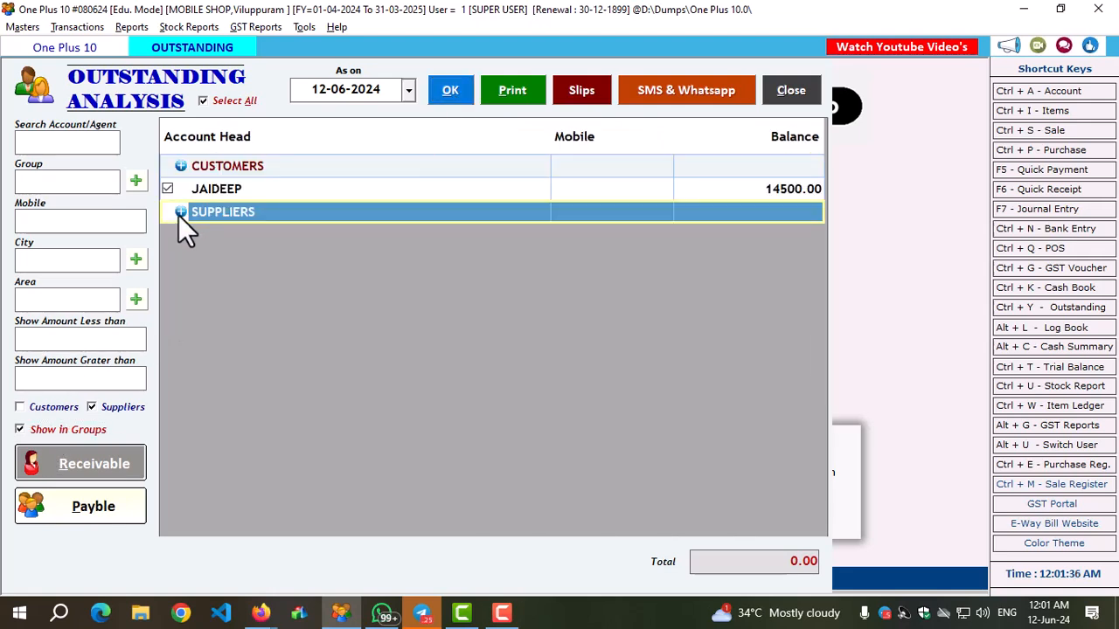
click(222, 193)
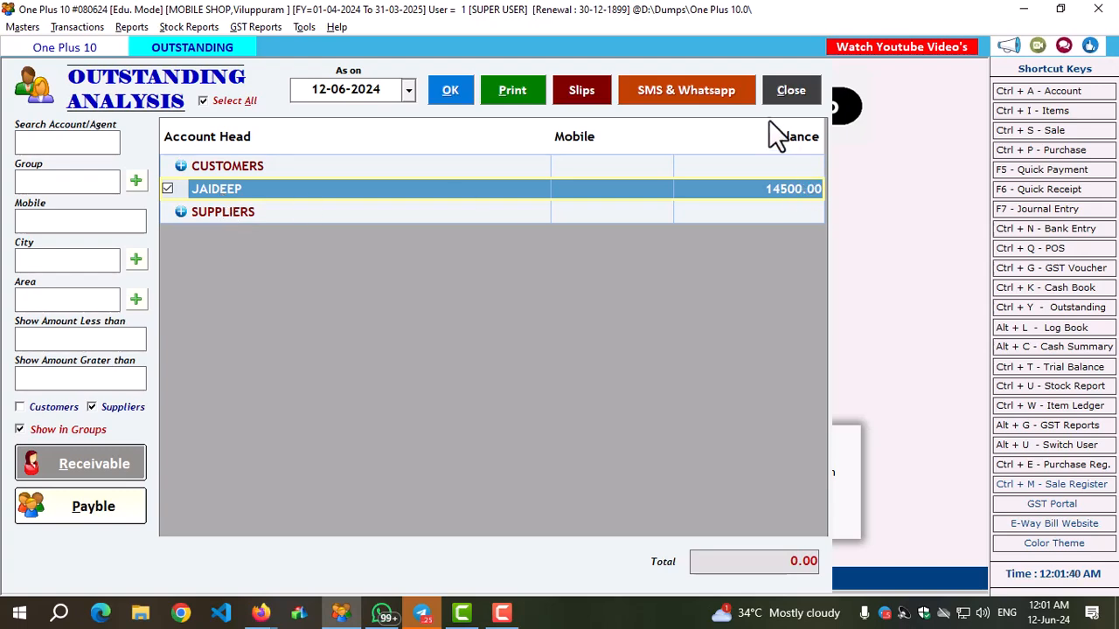
click(802, 94)
Find the 12-06-2024 VIVO PVT bill among the purchase bills, check its item line, and open it for editing.
click(1065, 155)
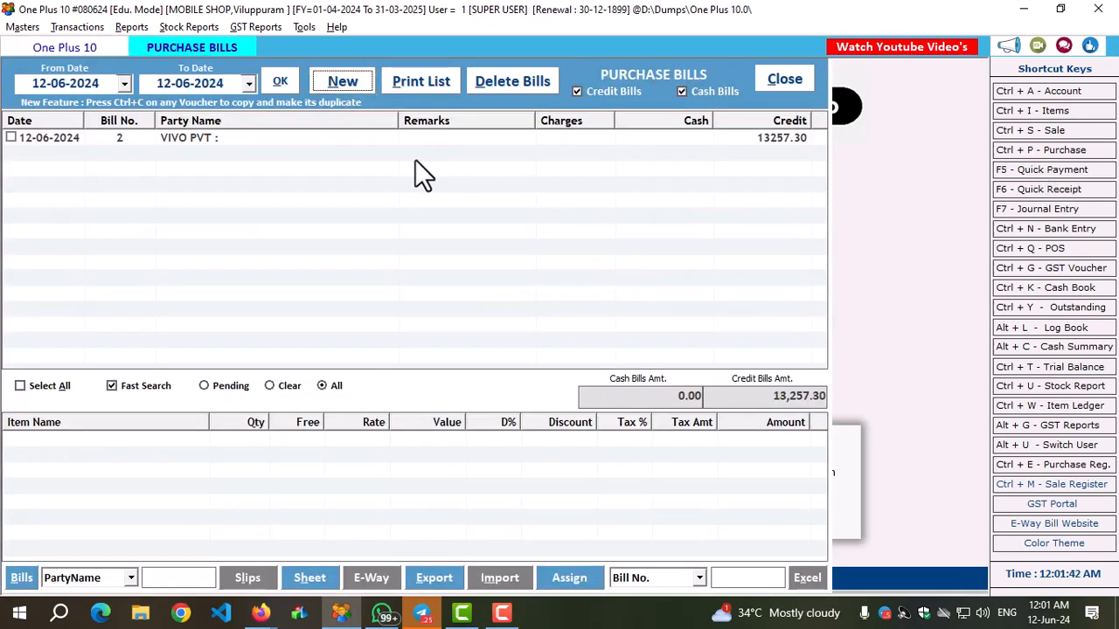
click(208, 143)
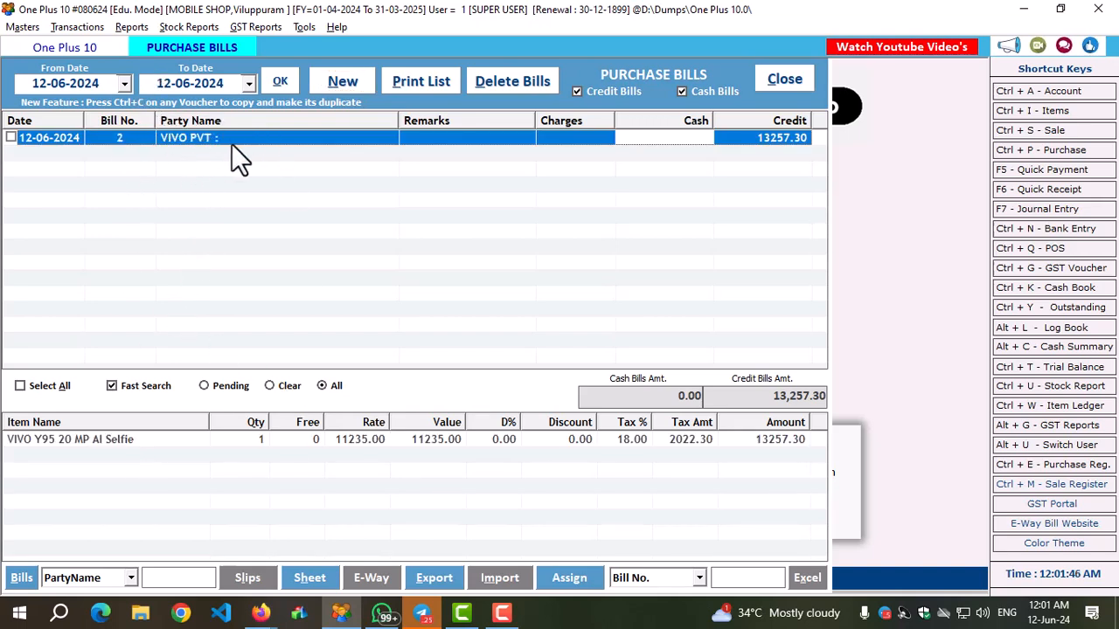
click(140, 437)
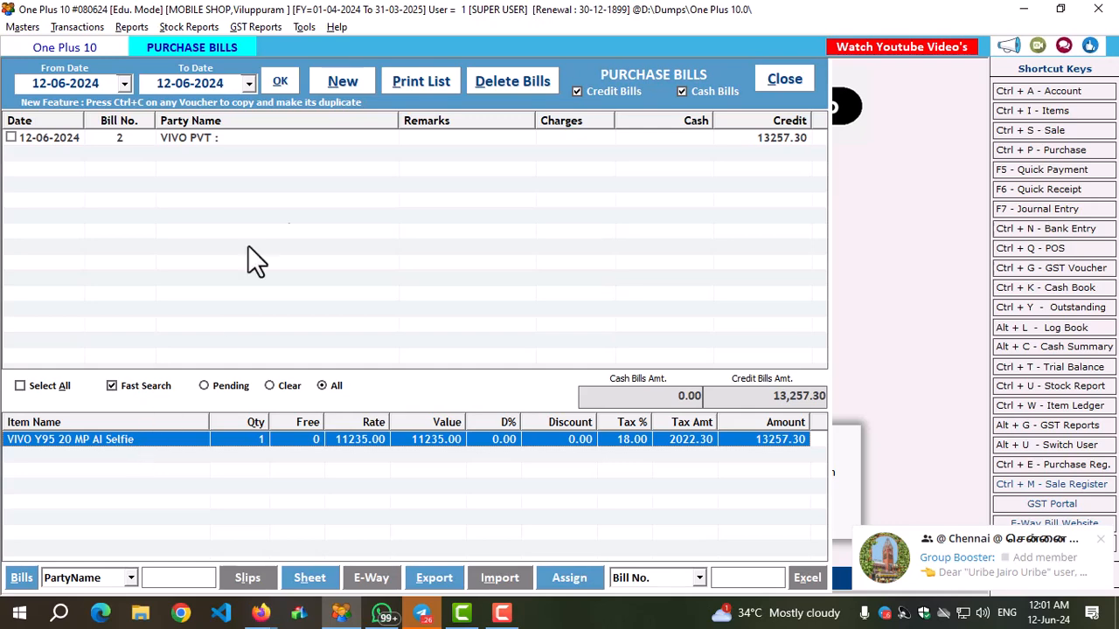
click(232, 139)
key(Return)
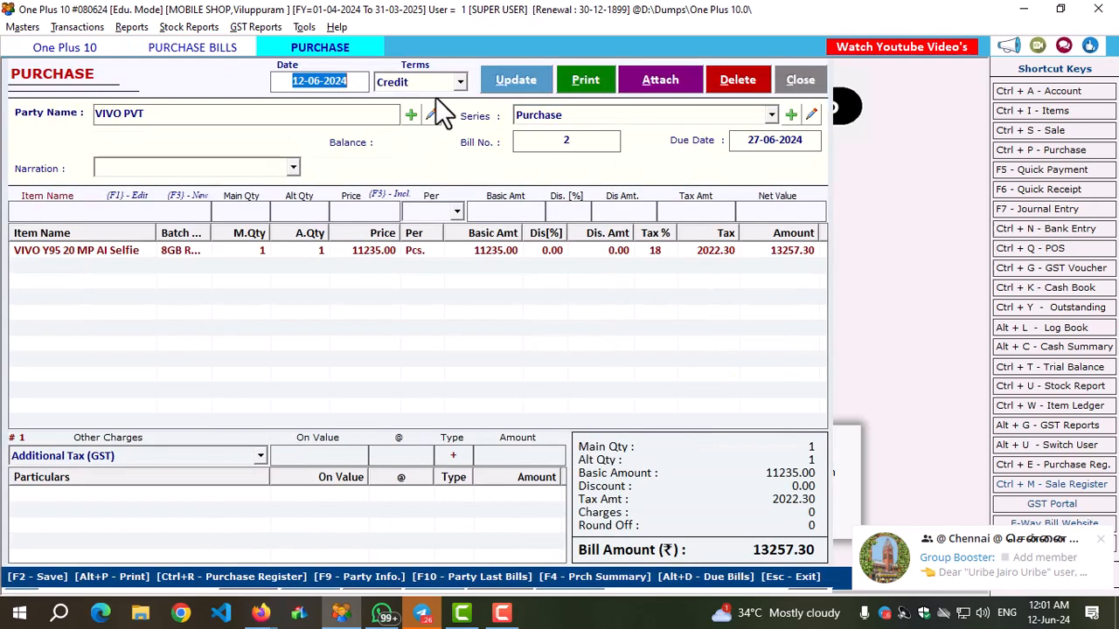
Keep the purchase's terms as Credit, update the bill without printing, and close the entry and the bill list.
click(436, 84)
click(435, 82)
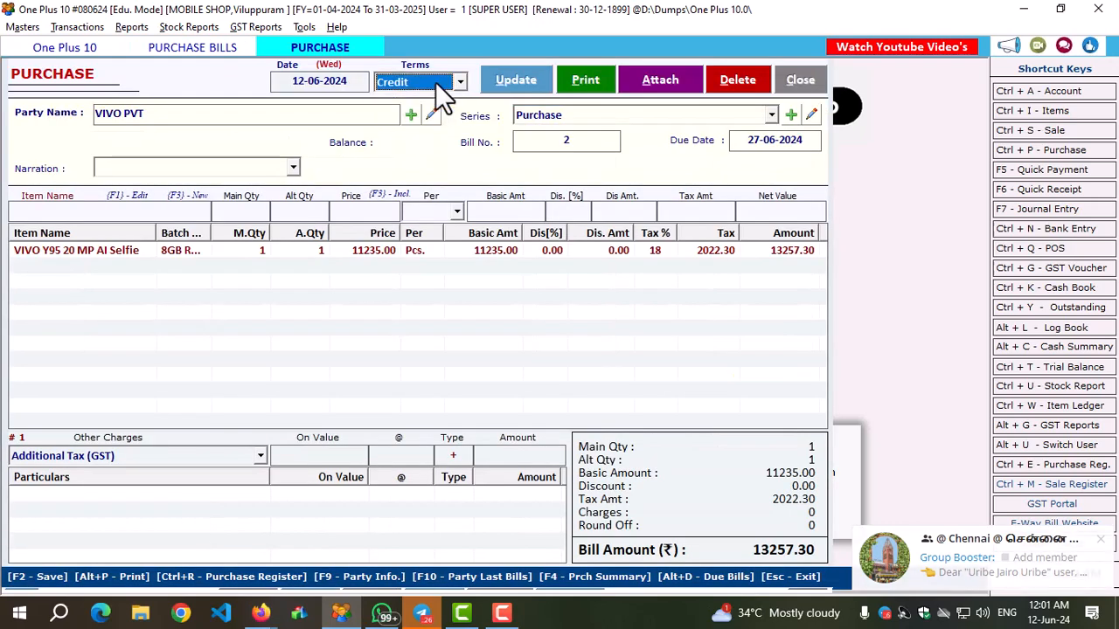
click(516, 78)
click(592, 361)
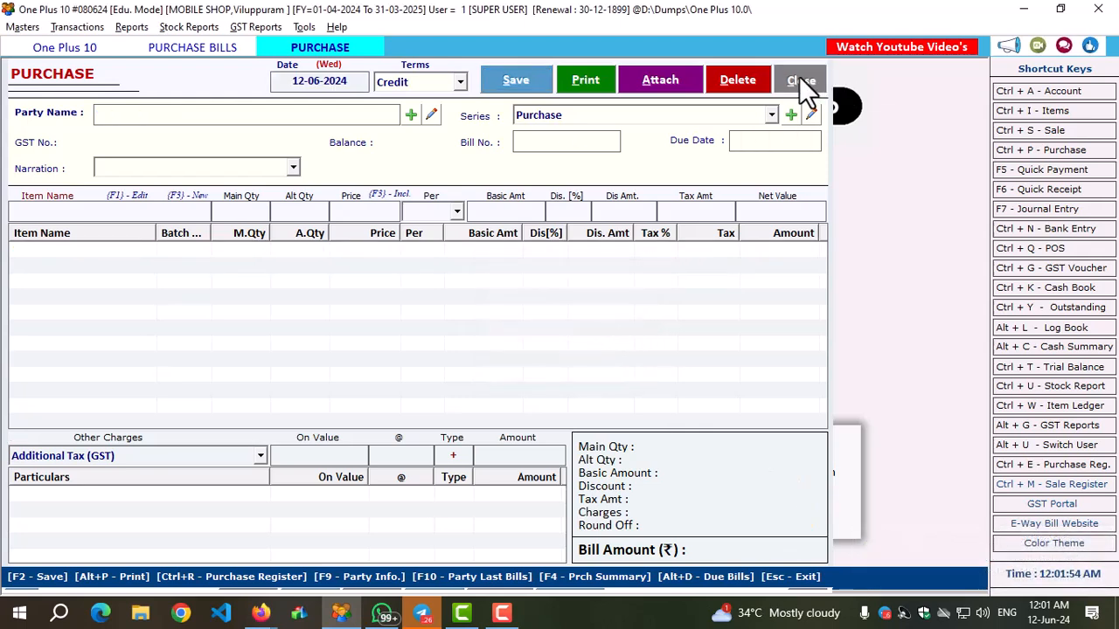
click(800, 79)
click(791, 83)
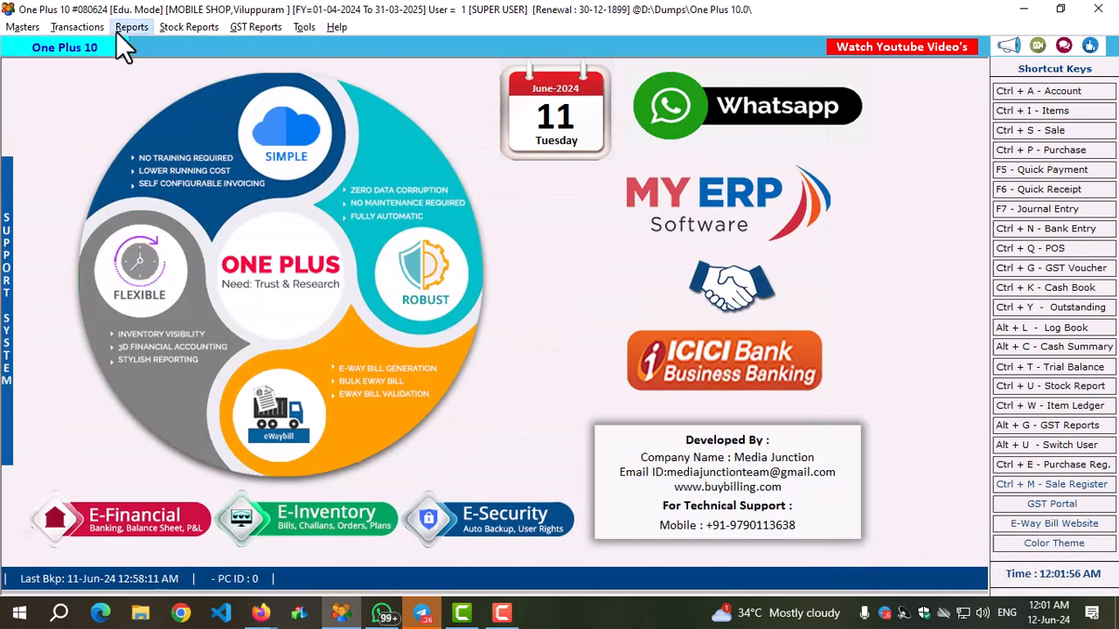
click(130, 29)
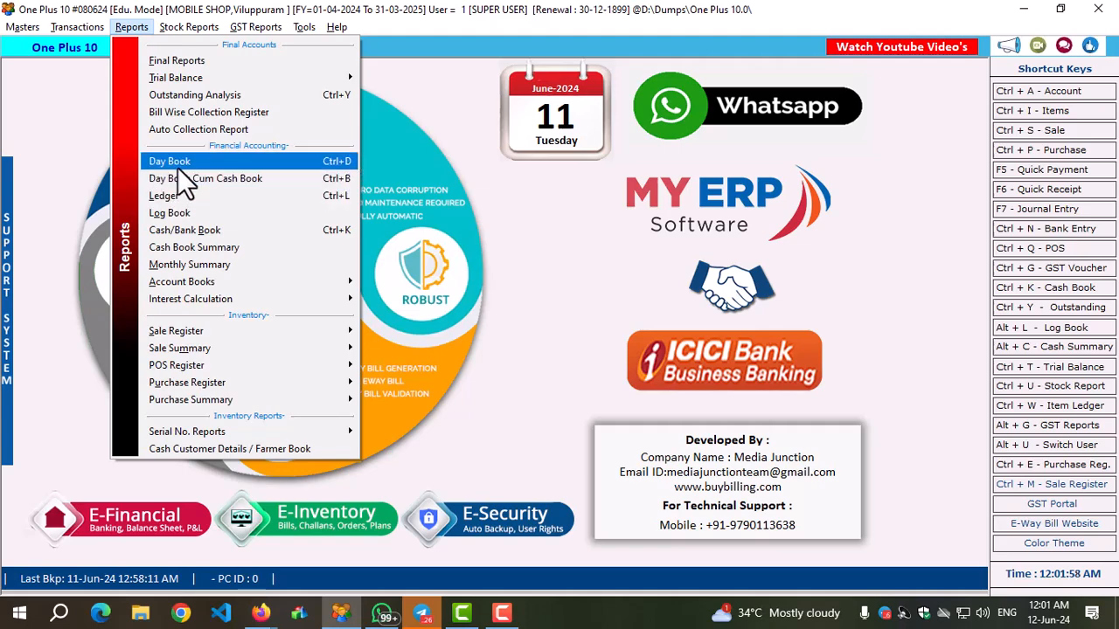
click(188, 96)
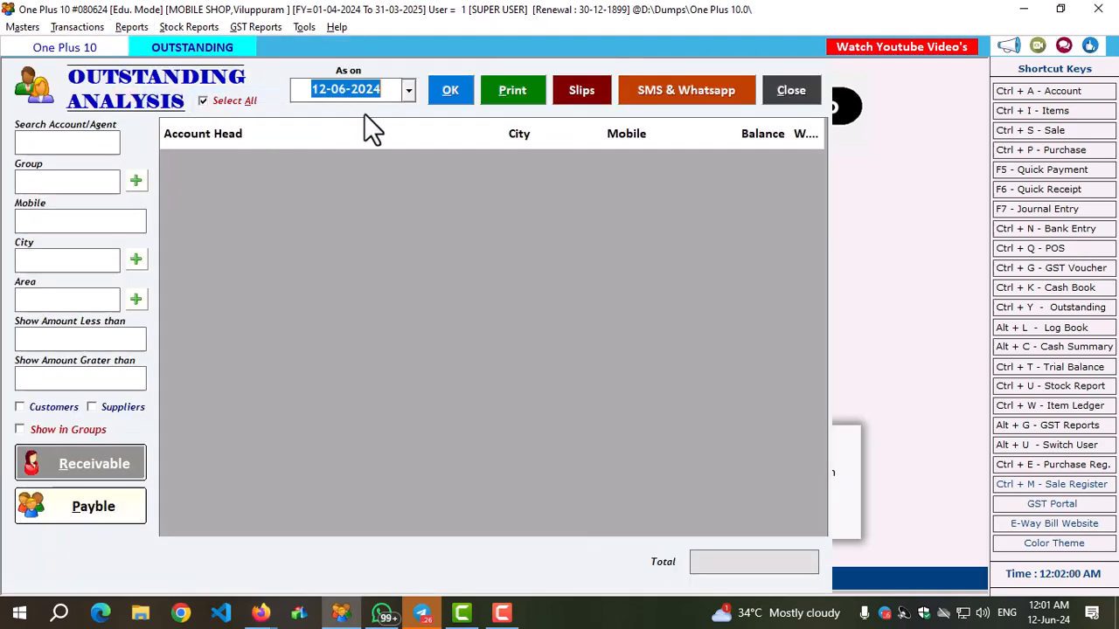
click(791, 90)
List the receivable bills as on 12-06-2024 in the Auto Collection Report.
click(130, 26)
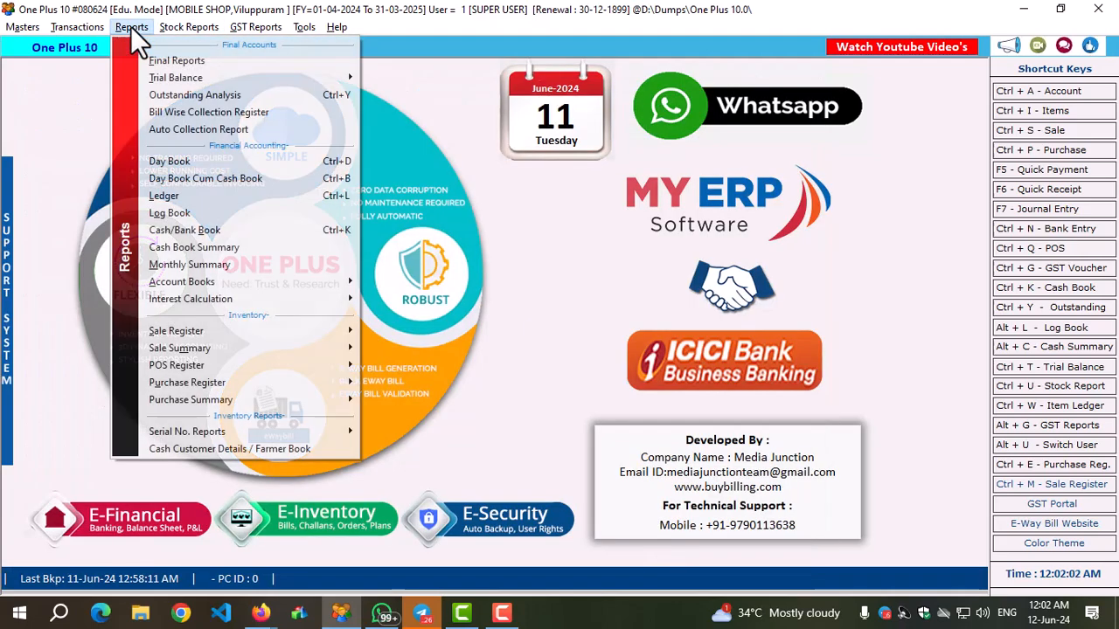
click(173, 126)
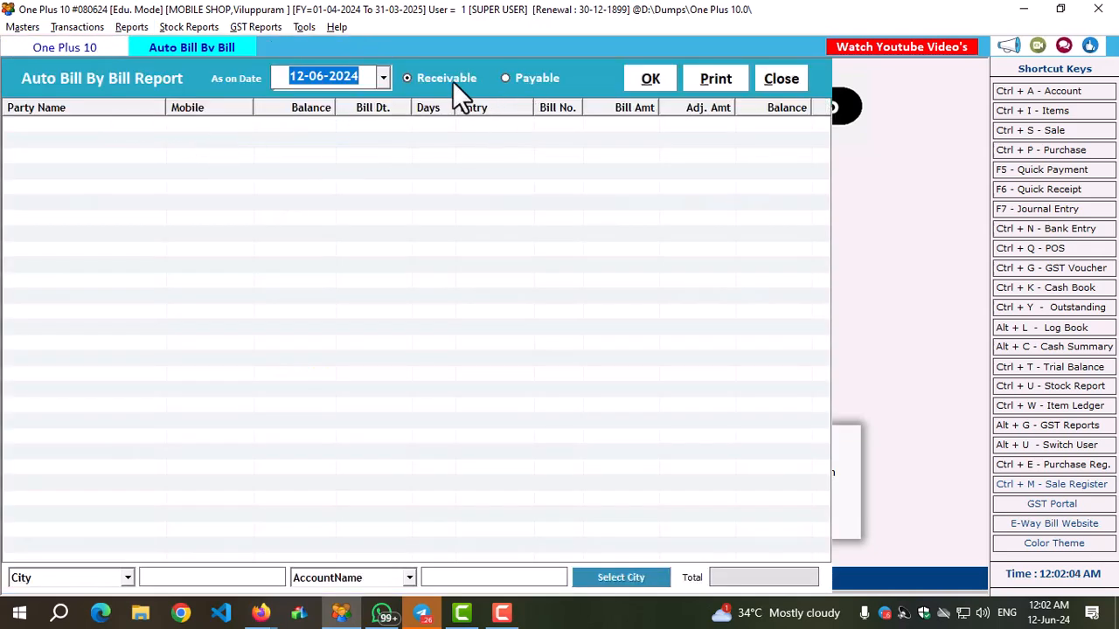
click(447, 79)
click(635, 77)
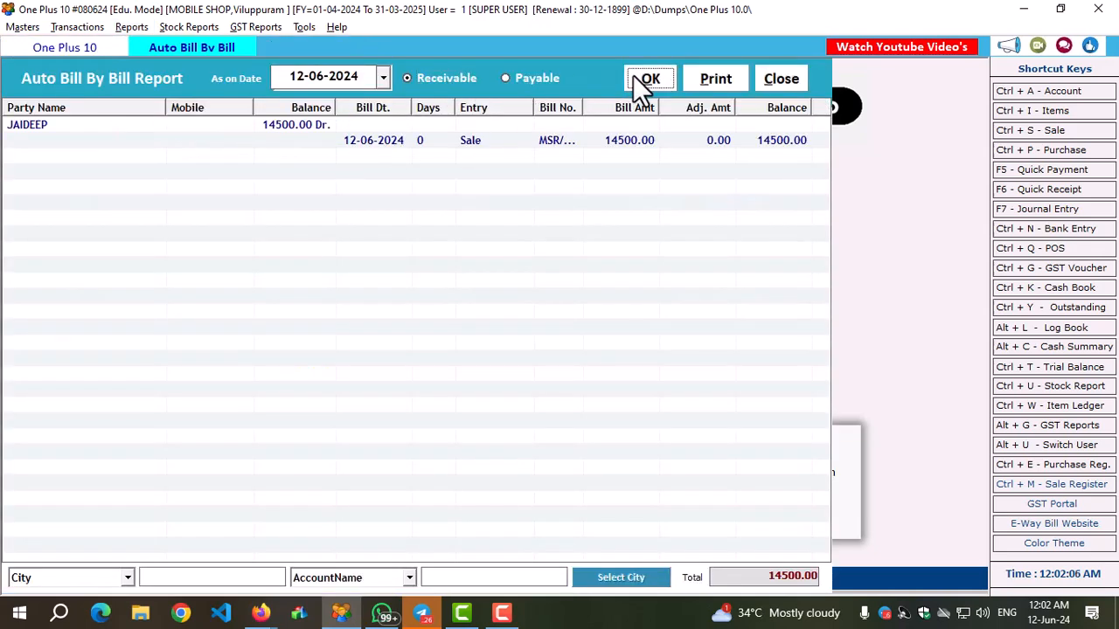
Switch the bill-by-bill report to payables and check both outstanding VIVO PVT purchase bills.
click(559, 75)
click(647, 76)
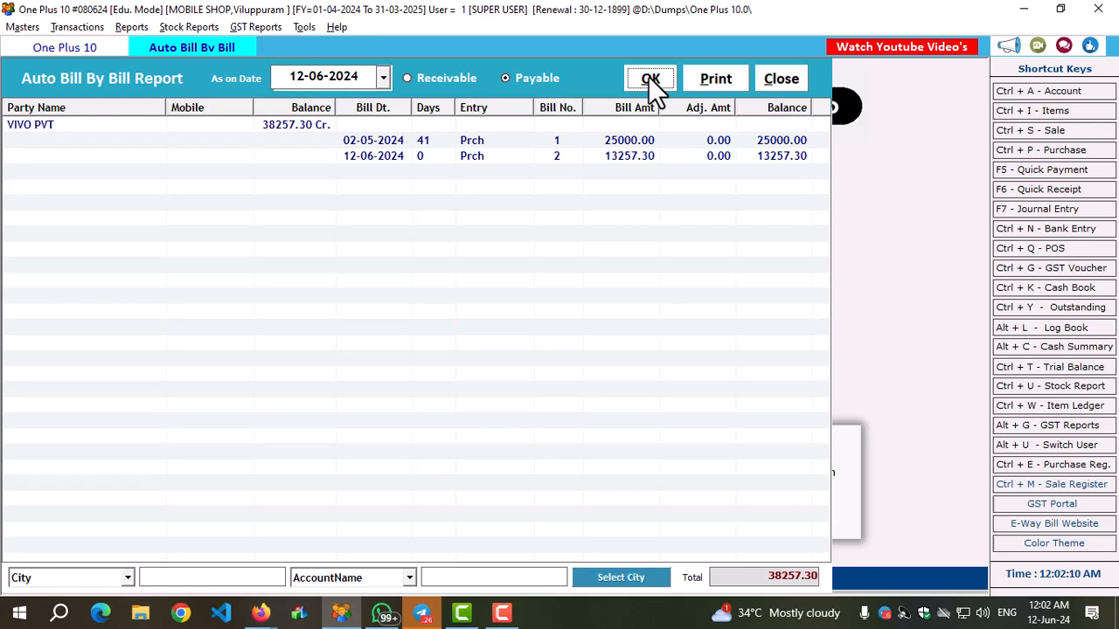
click(606, 140)
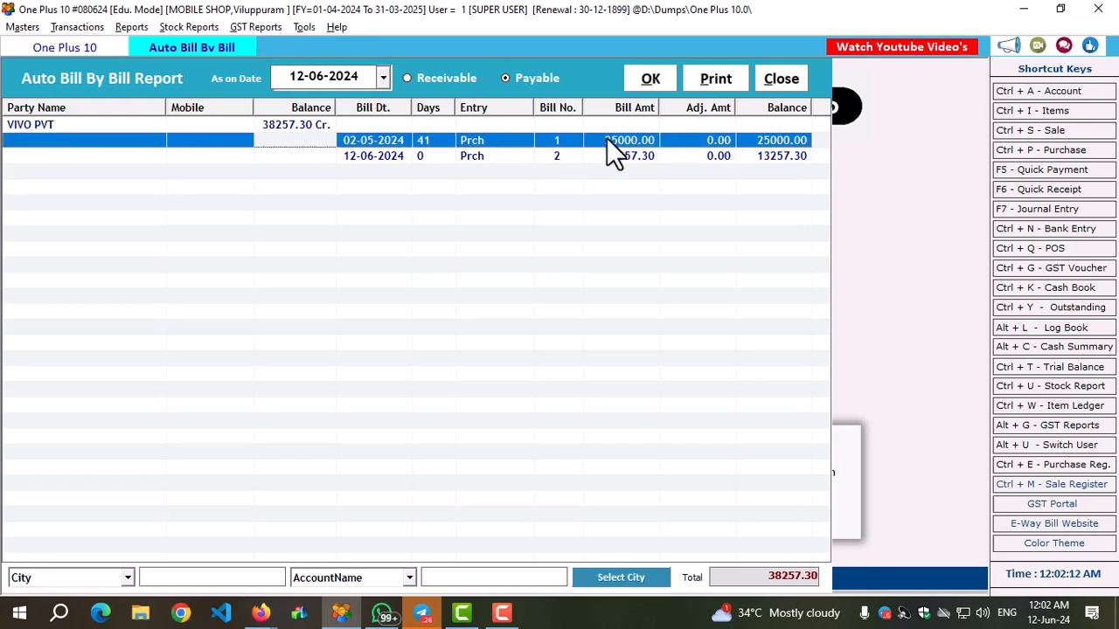
click(611, 156)
Return the bill-by-bill report to receivables, check the customer's sale bill, and close the report.
click(440, 82)
click(655, 80)
click(358, 145)
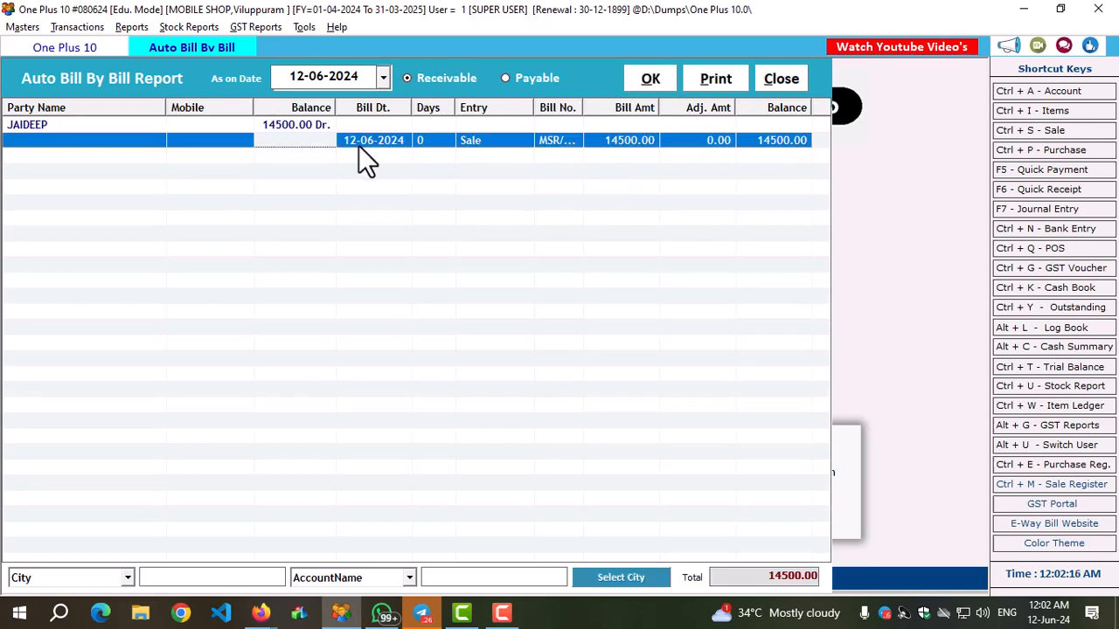
click(780, 77)
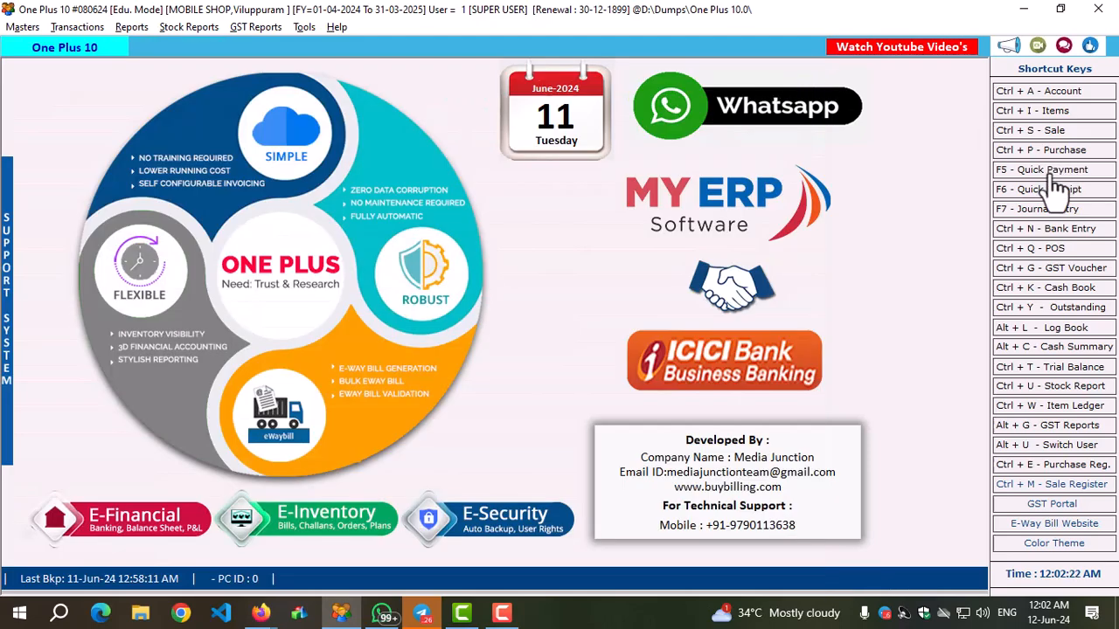
View the Quick Payment and Quick Receipt entry forms, then close them.
key(F5)
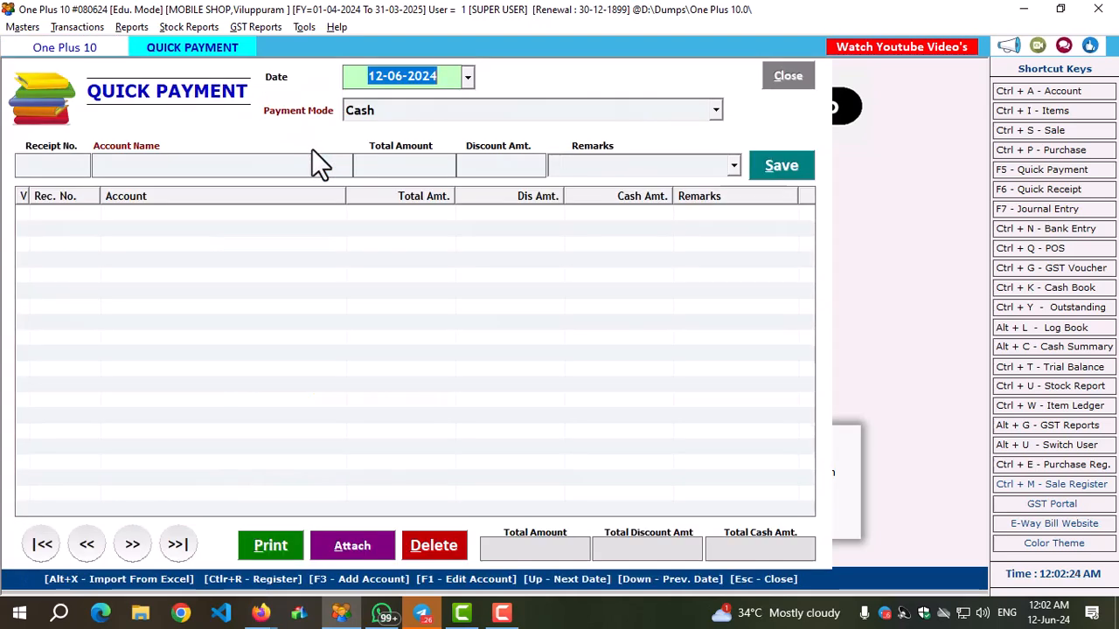
click(1054, 190)
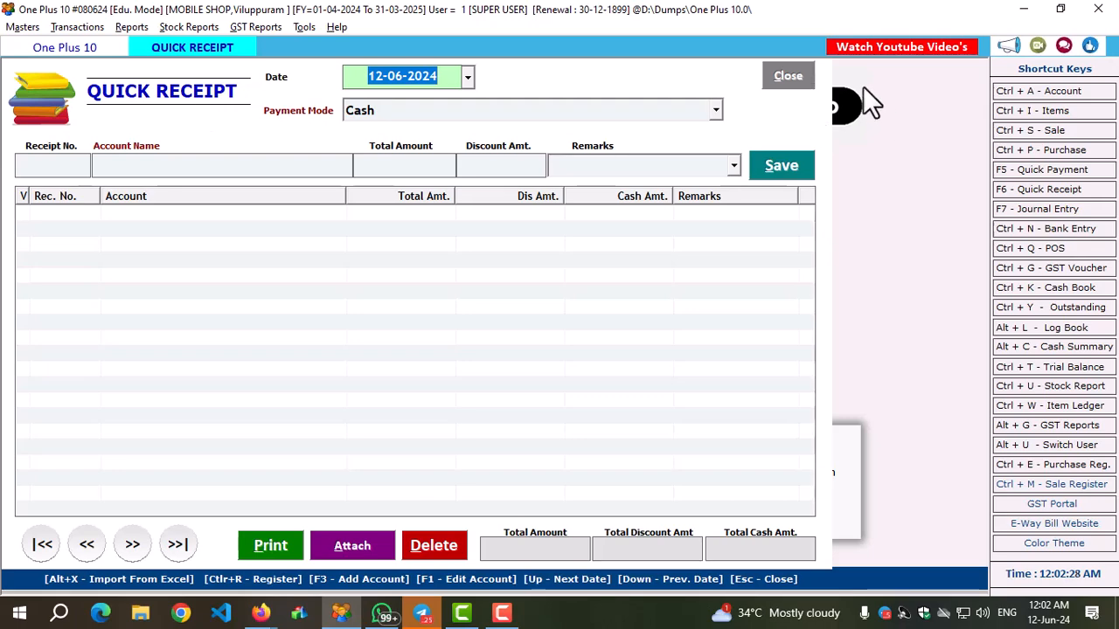
click(787, 76)
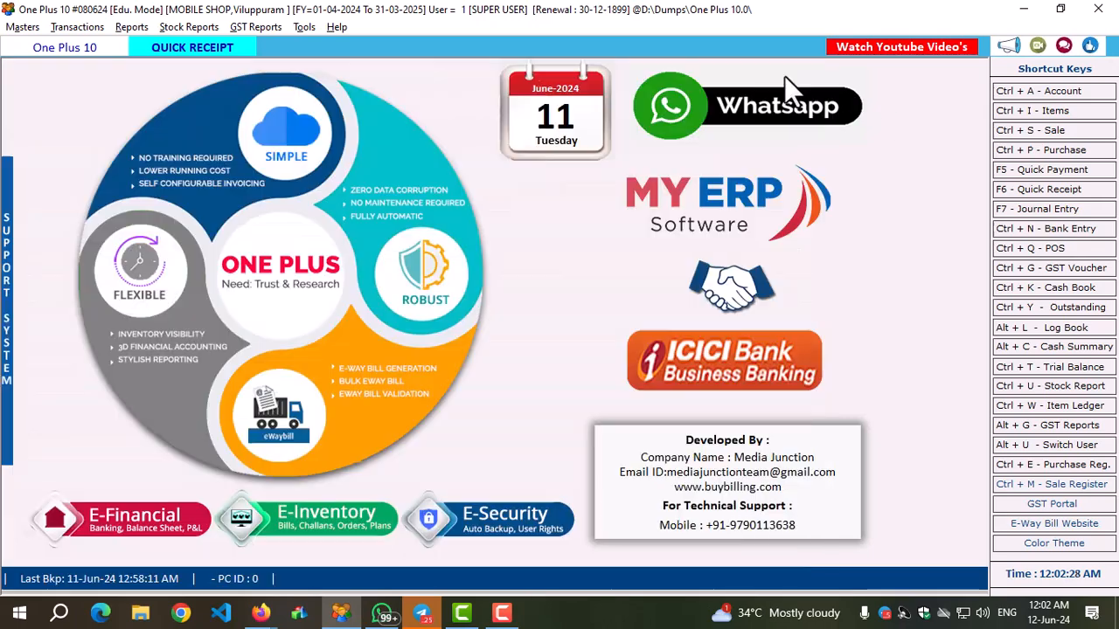
Enter a quick cash payment of 35000 to VIVO PVT dated 12-06-2024.
click(1045, 171)
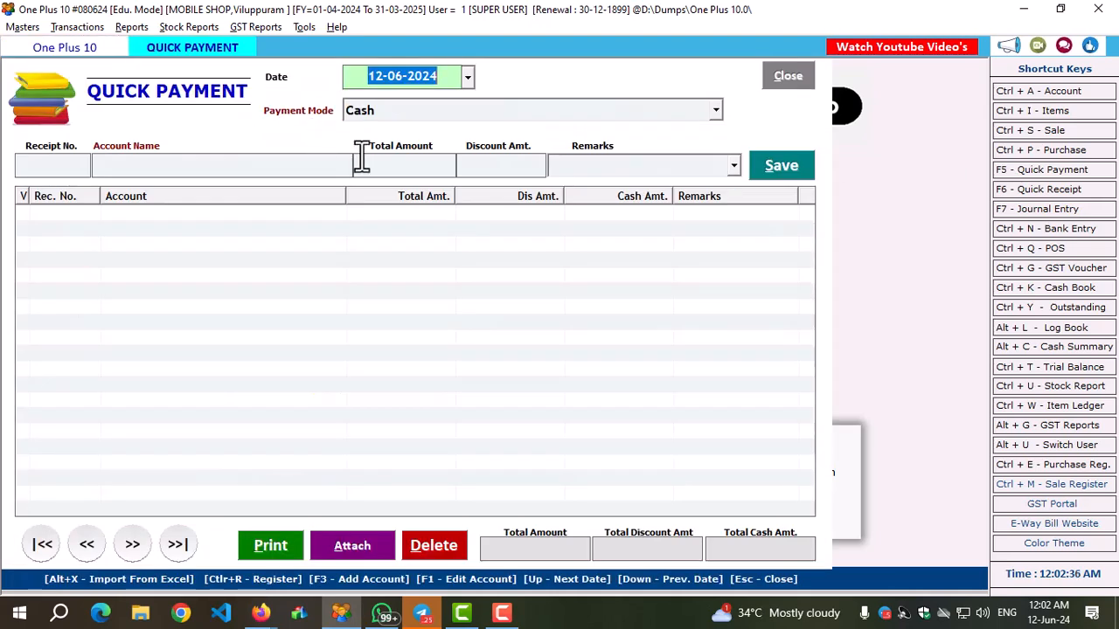
key(Return)
key(Return)
key(Return)
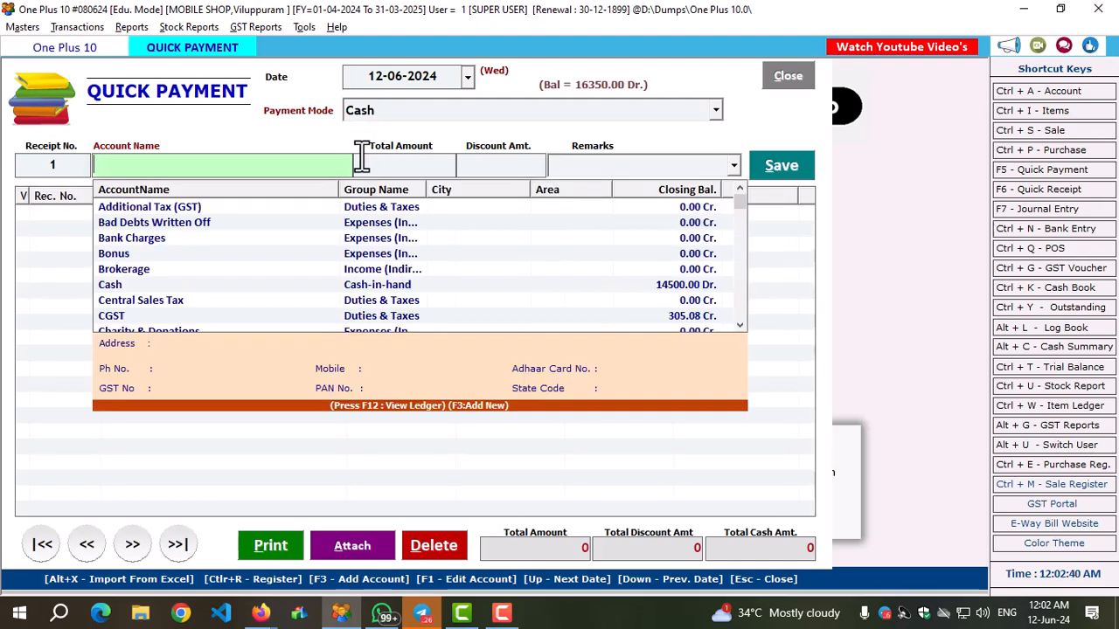
text(vi)
key(Return)
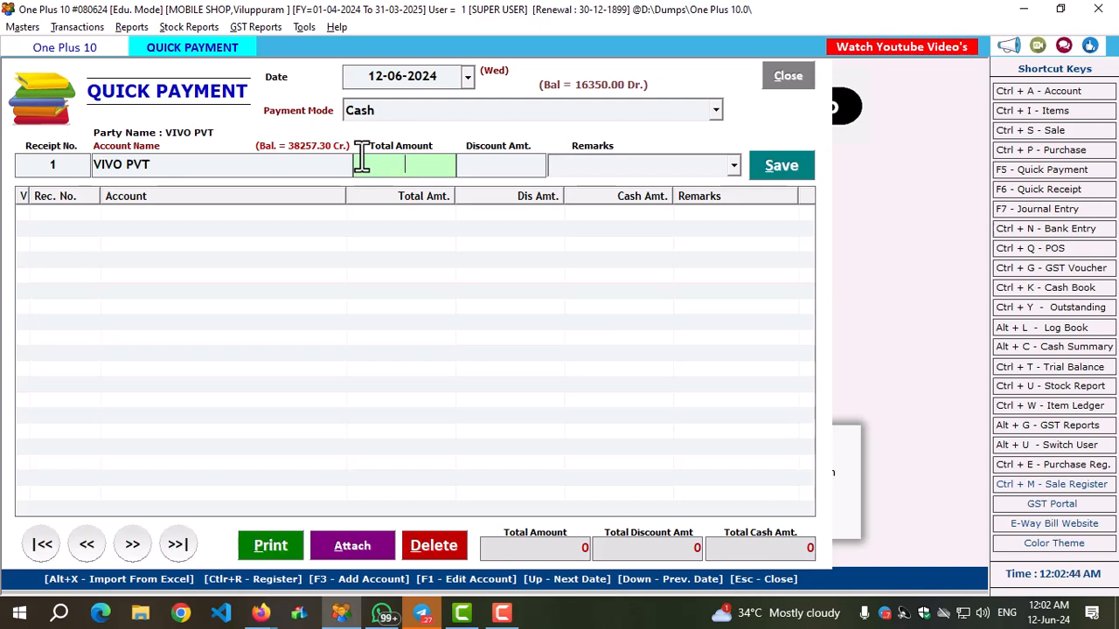
text(35000)
key(Return)
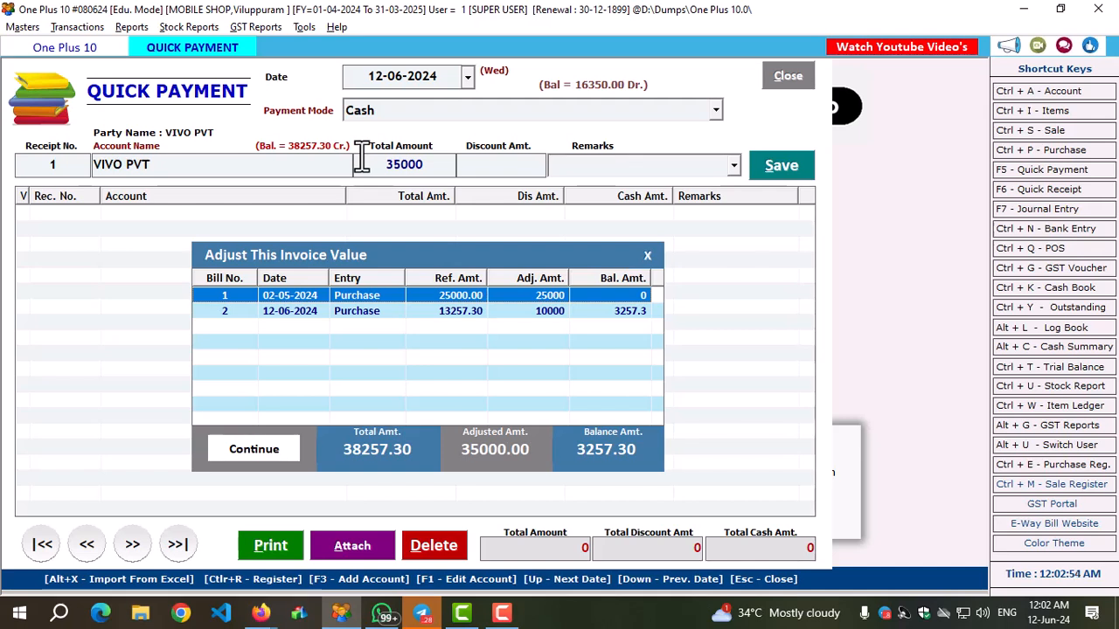
Accept the payment's adjustment against purchase bills 1 and 2, save it without discount or remarks, and close the payment form.
key(Down)
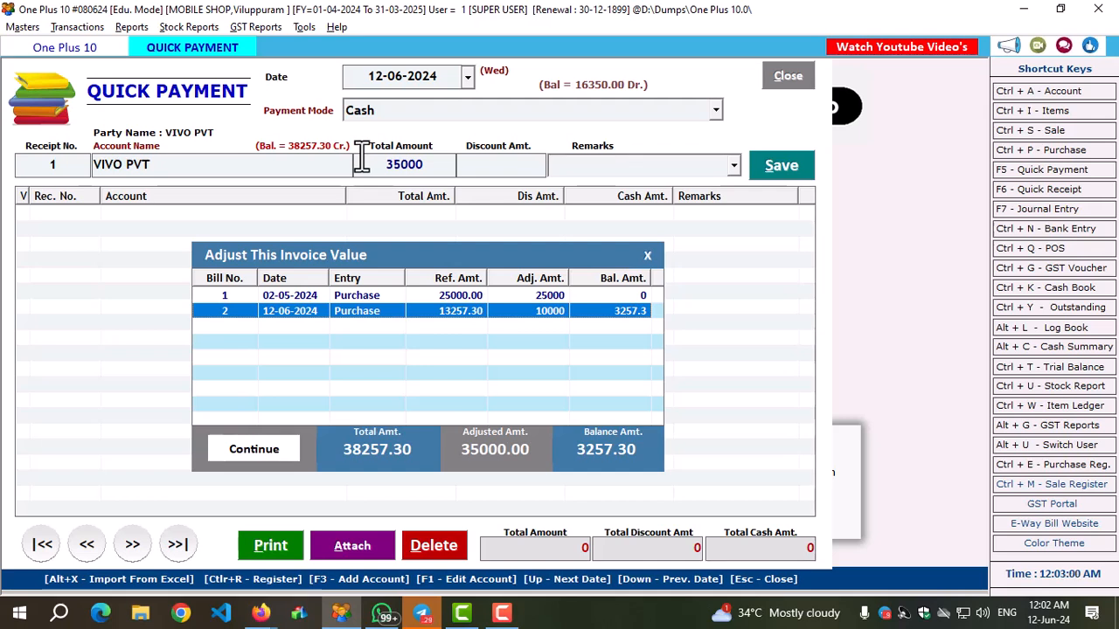
key(Return)
key(Return)
key(Return)
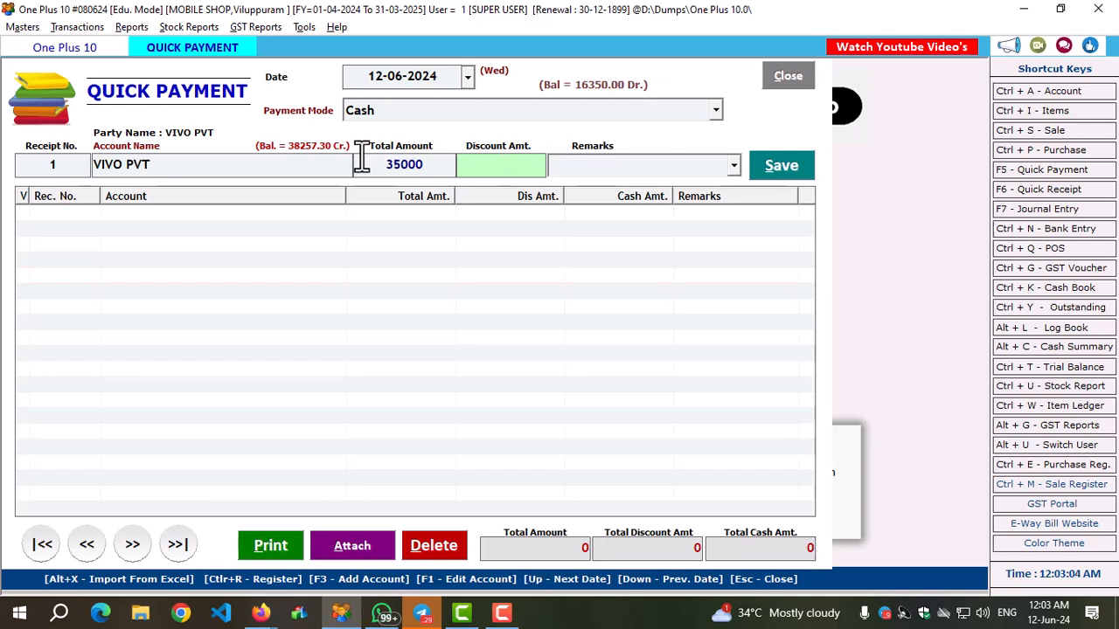
key(Return)
key(Return)
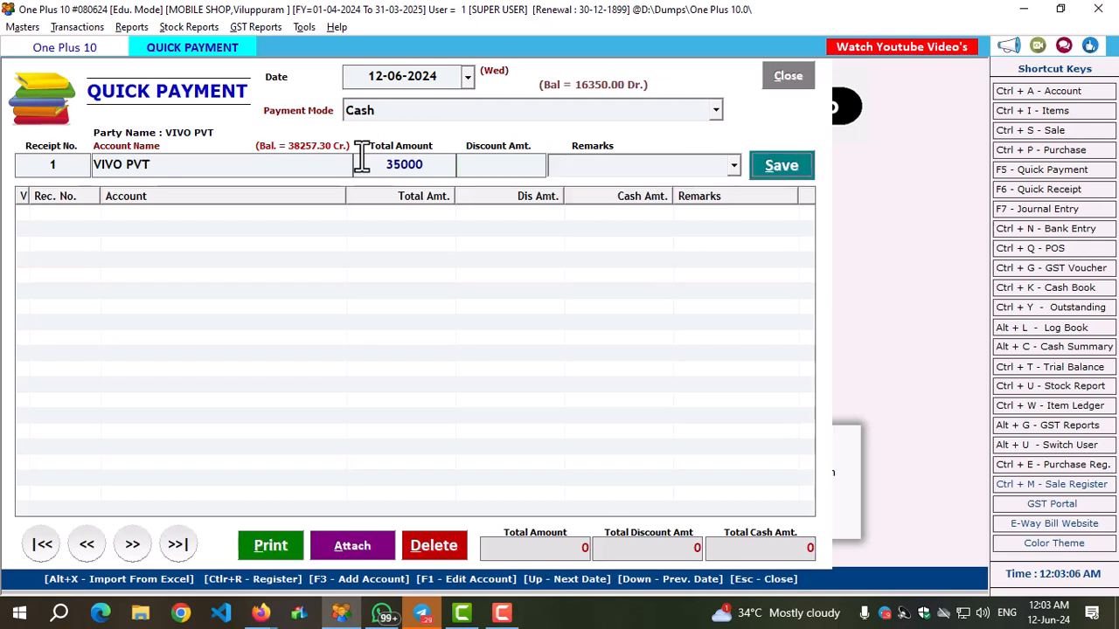
click(587, 168)
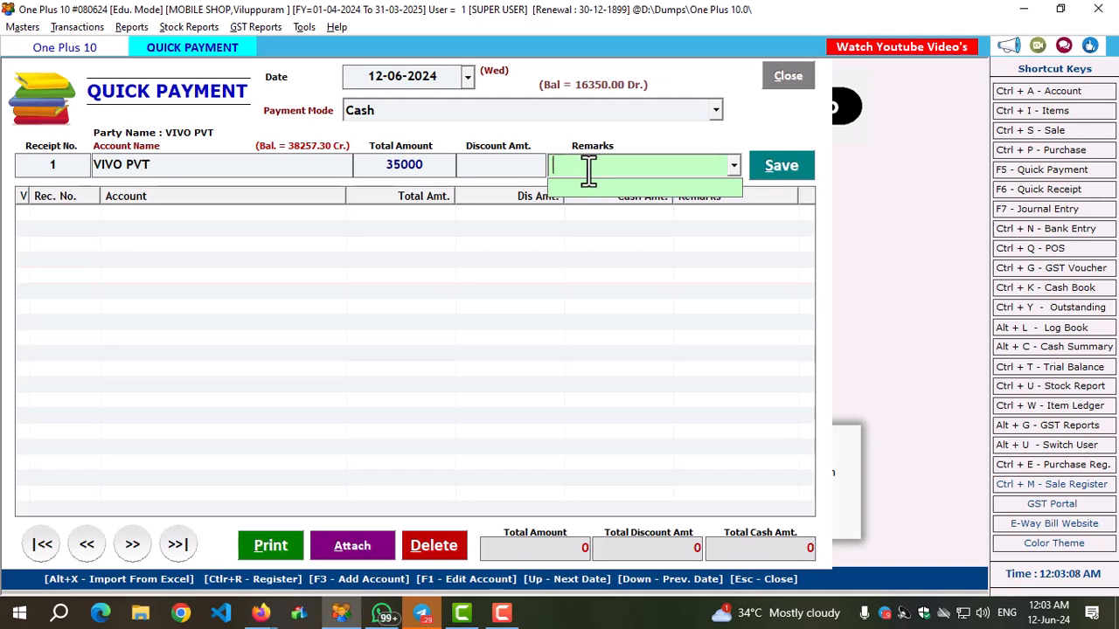
click(777, 166)
click(610, 361)
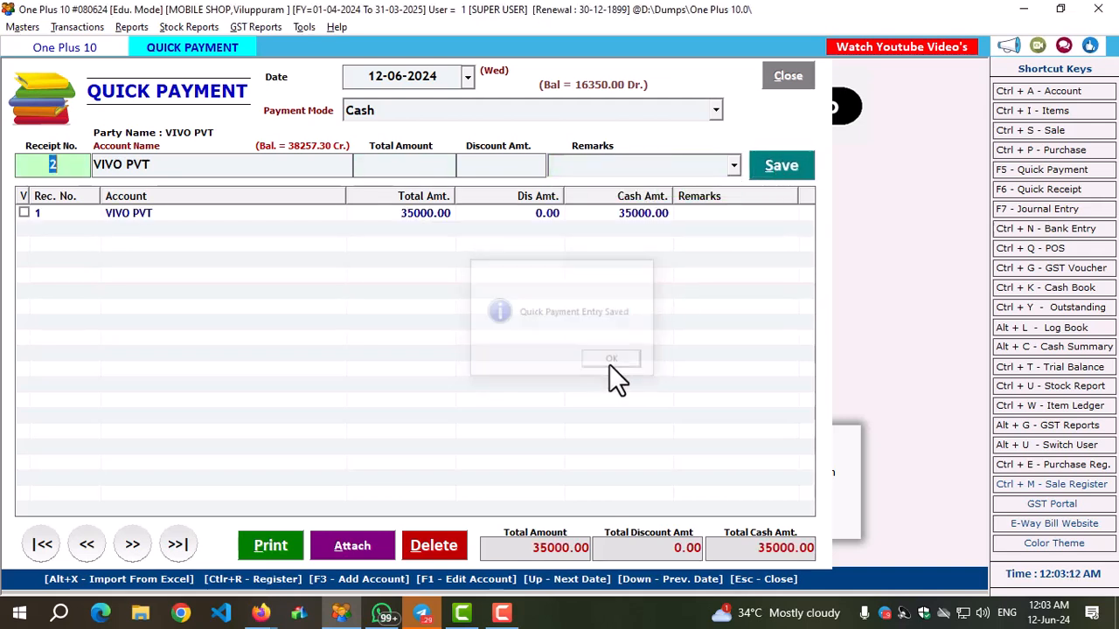
click(790, 76)
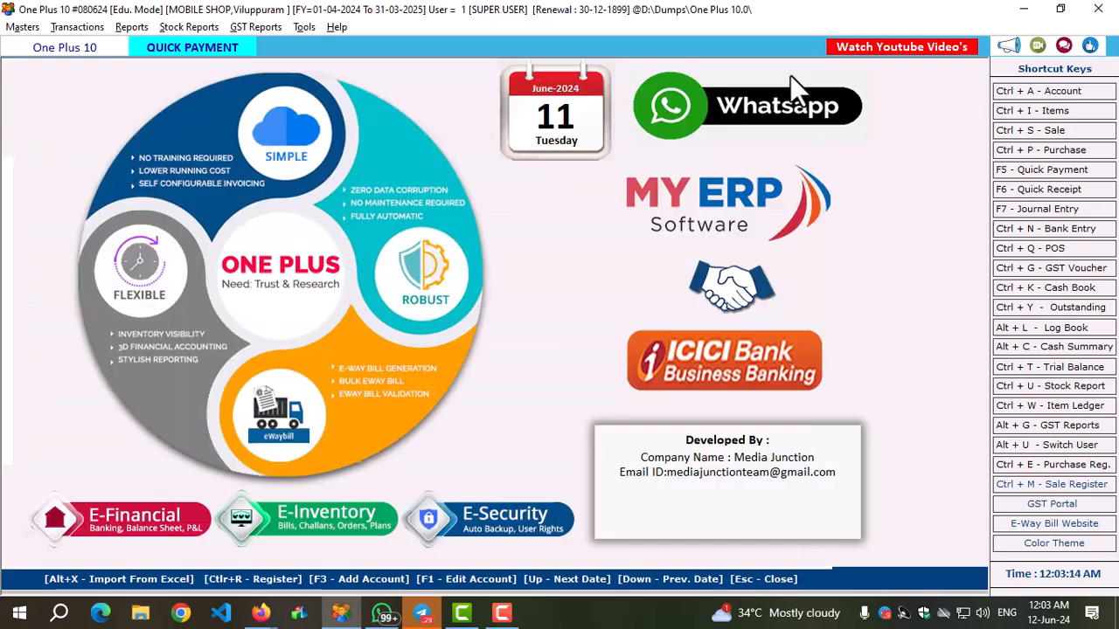
Enter a quick cash receipt of 13500 from the credit-sale customer dated 12-06-2024.
click(1018, 190)
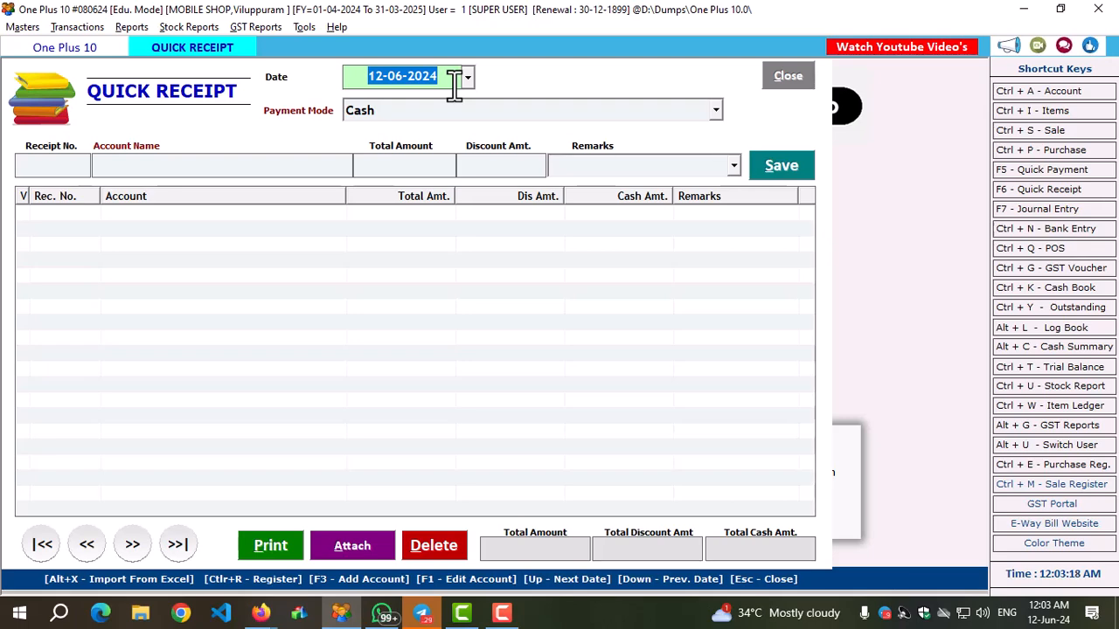
key(Return)
key(Return)
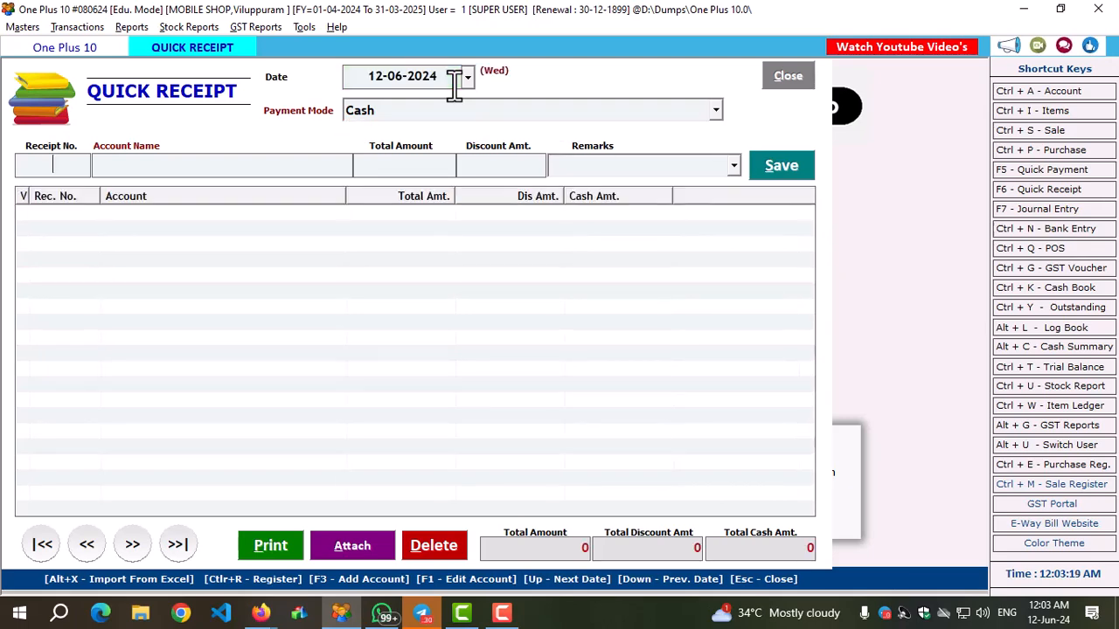
text(JAI)
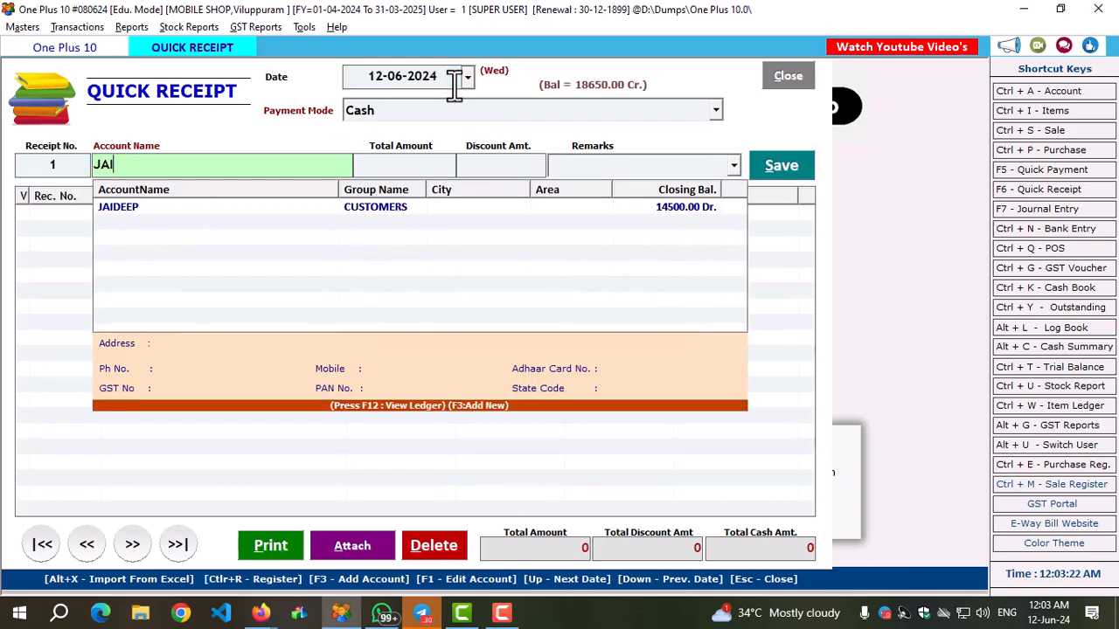
key(Return)
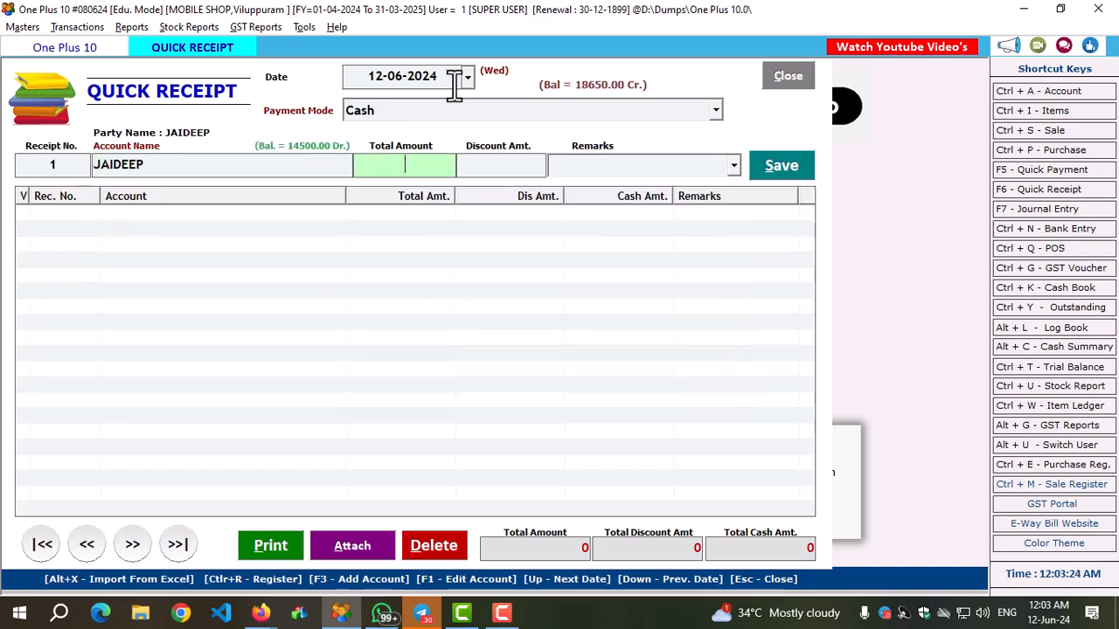
text(13500)
key(Return)
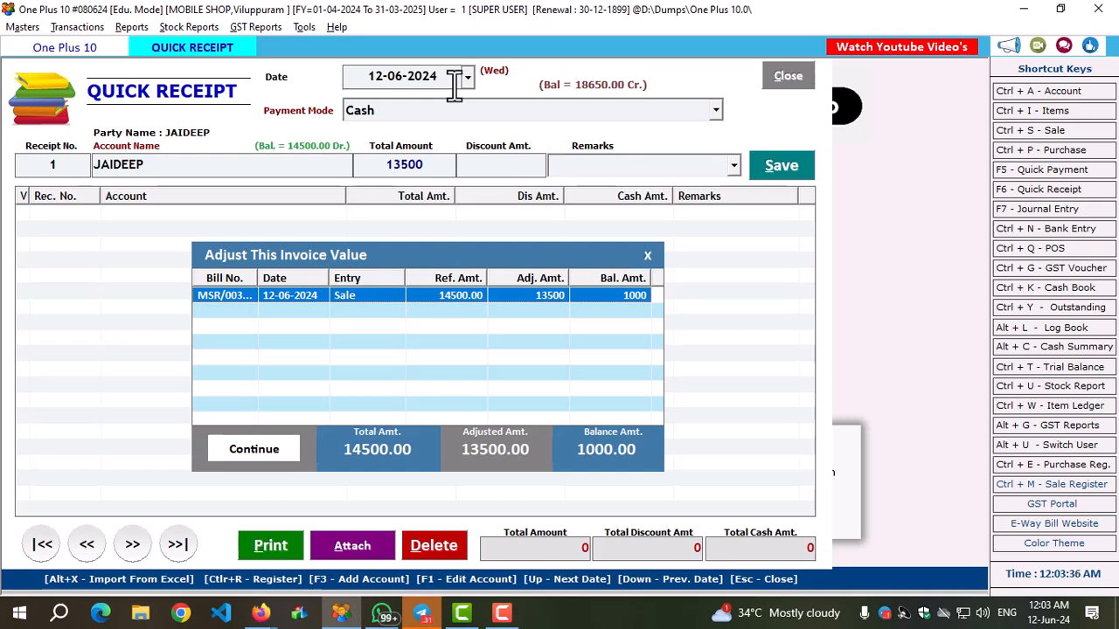
Adjust the full 13500 against the customer's sale bill, save the receipt without discount or remarks, and close the receipt form.
key(Return)
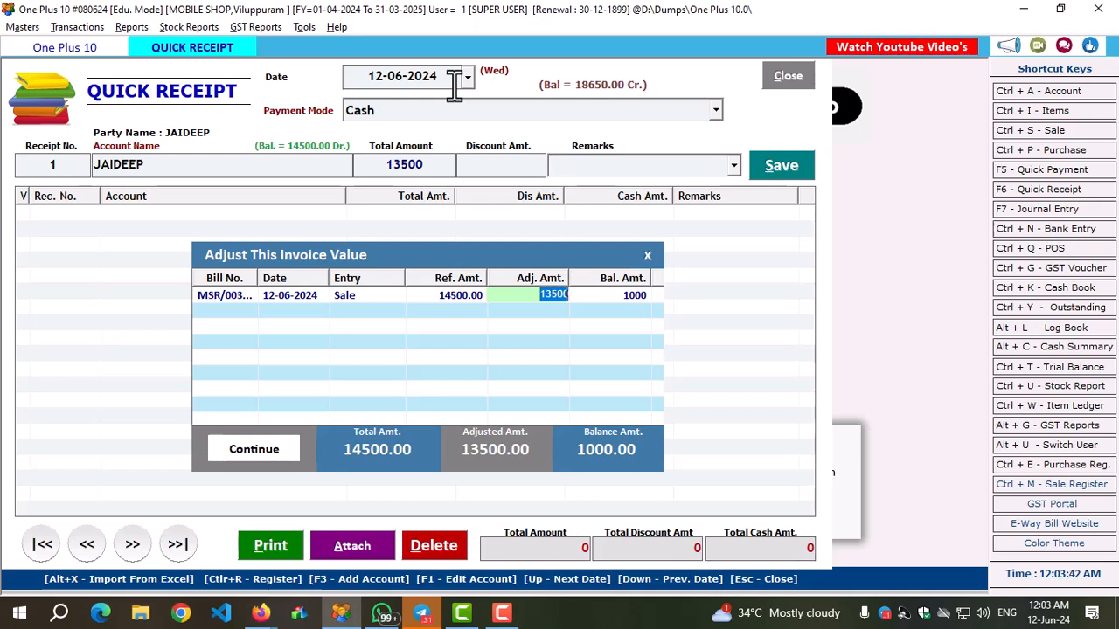
key(Return)
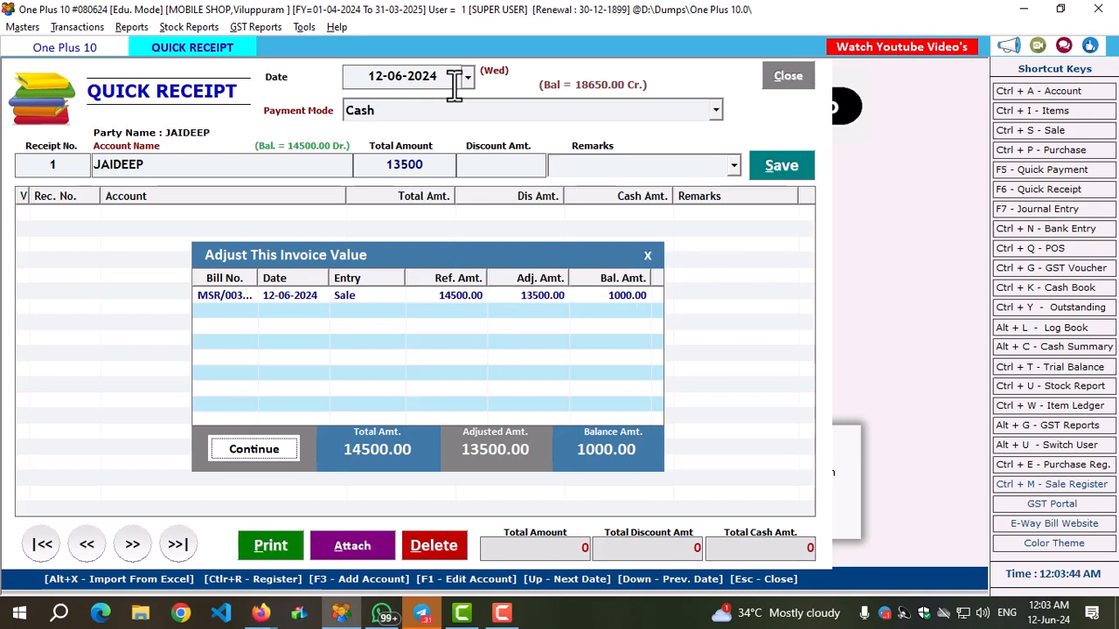
key(Return)
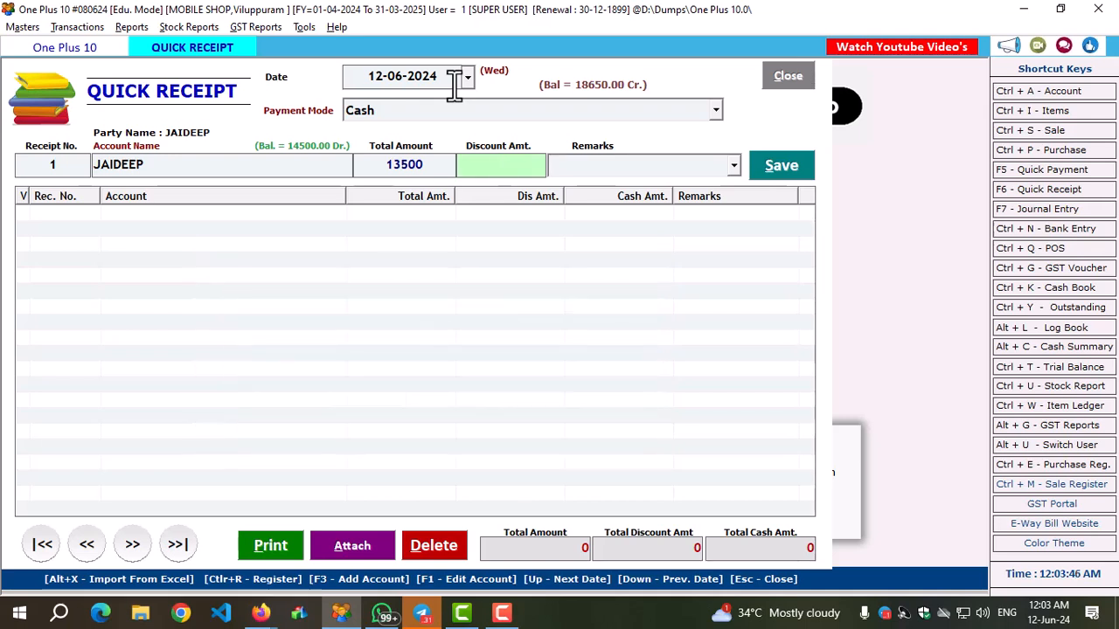
key(Return)
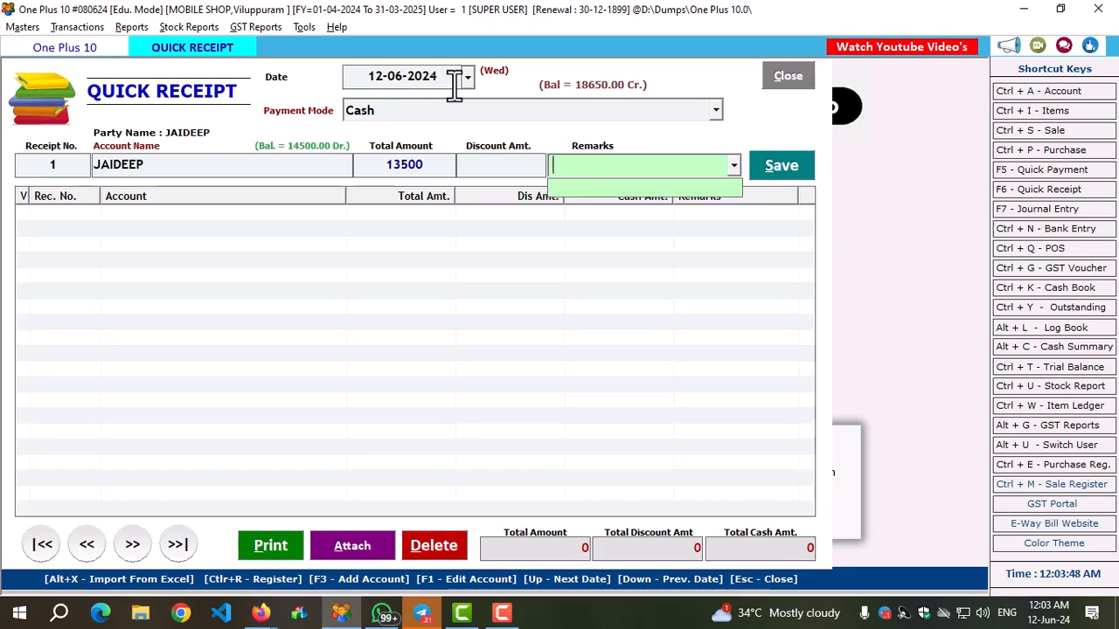
key(Return)
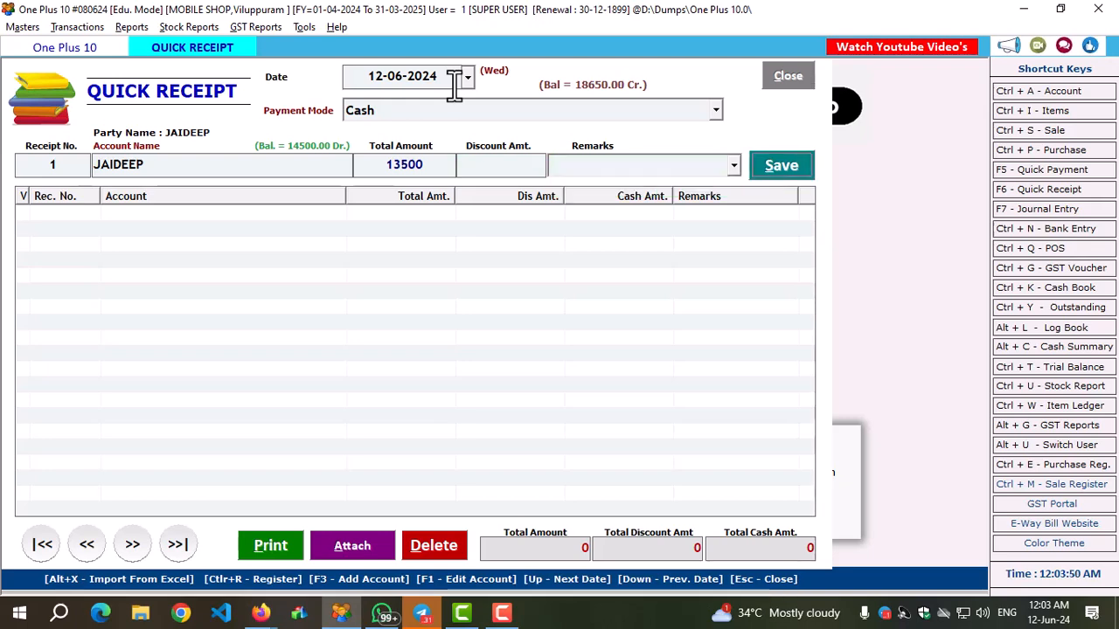
key(Return)
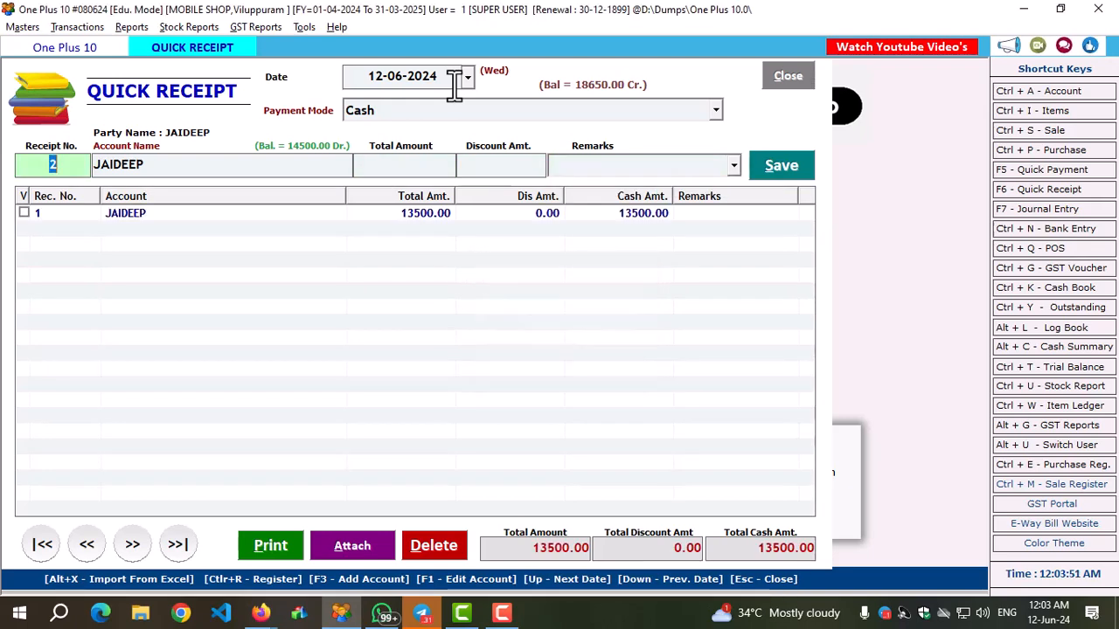
click(792, 74)
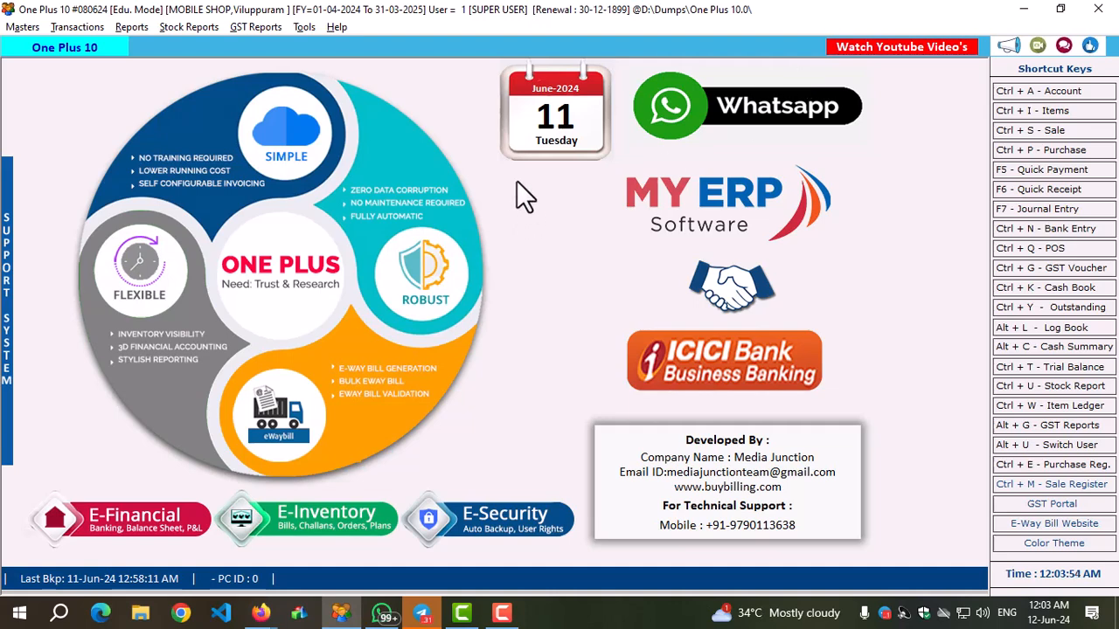
Display the Day Book report for 12-06-2024.
click(62, 28)
mouse_move(131, 27)
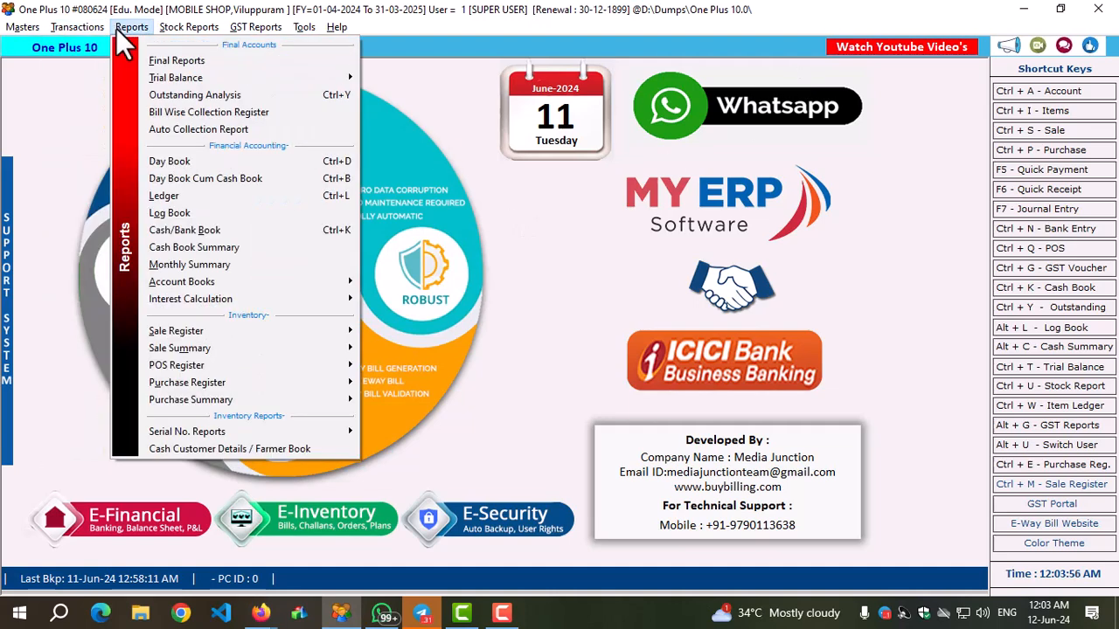
click(158, 163)
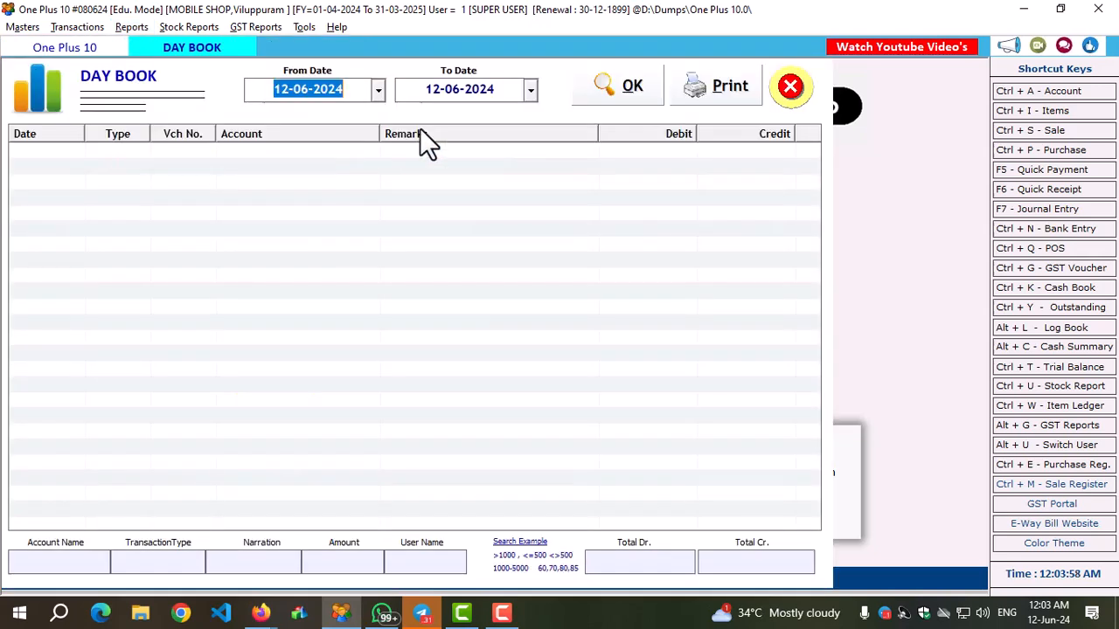
click(596, 89)
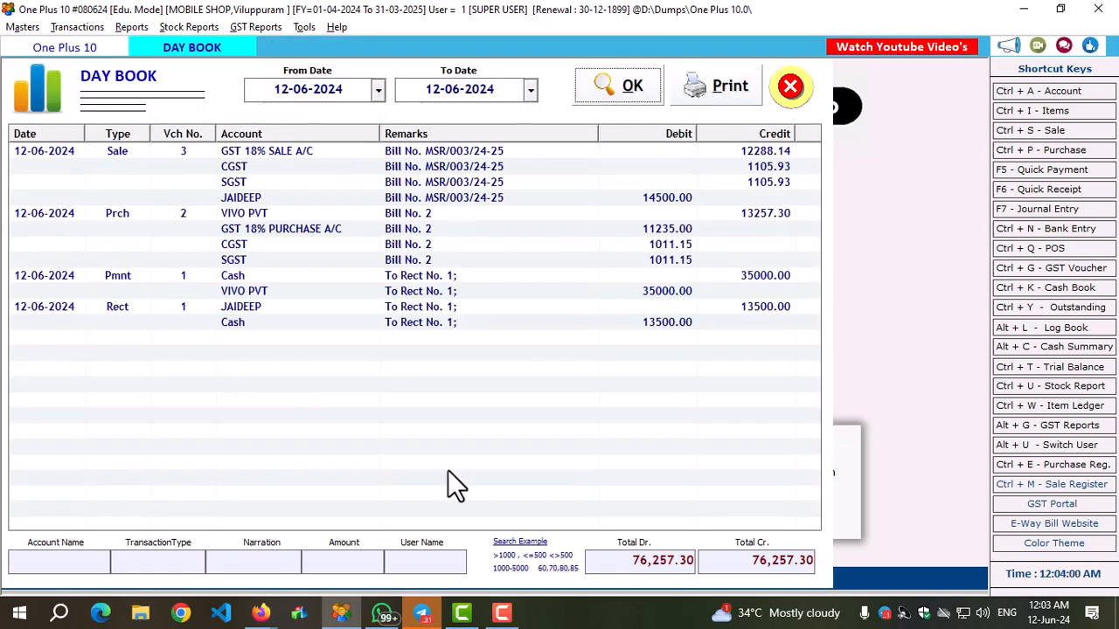
Check the Day Book's debit and credit totals and its purchase tax, payment and receipt rows, then close the report.
click(762, 563)
drag(624, 562, 711, 565)
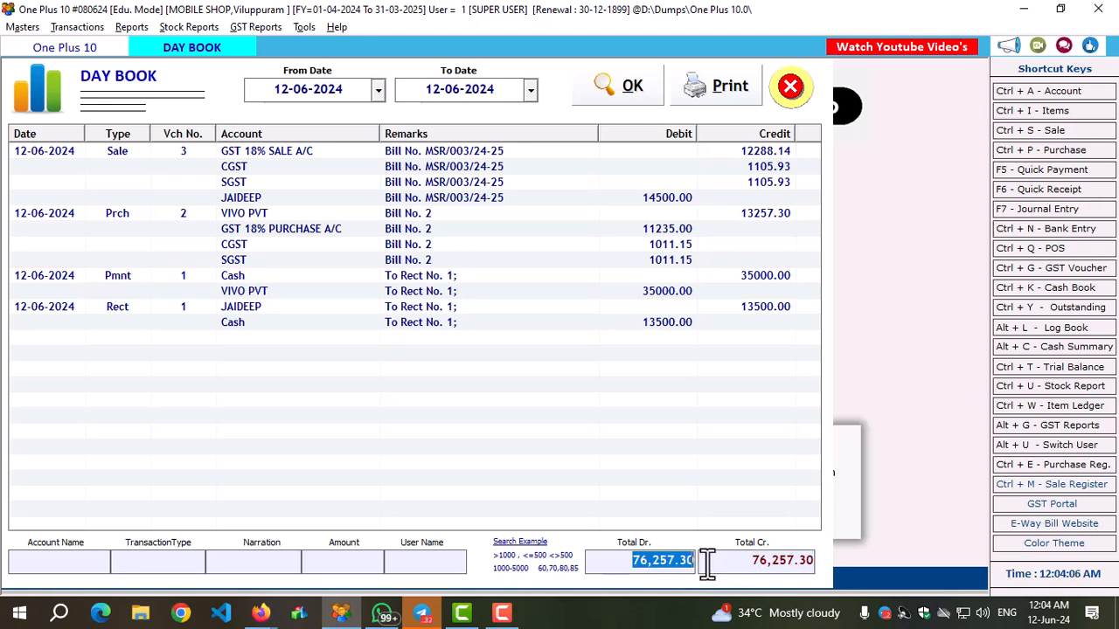
click(272, 248)
click(315, 261)
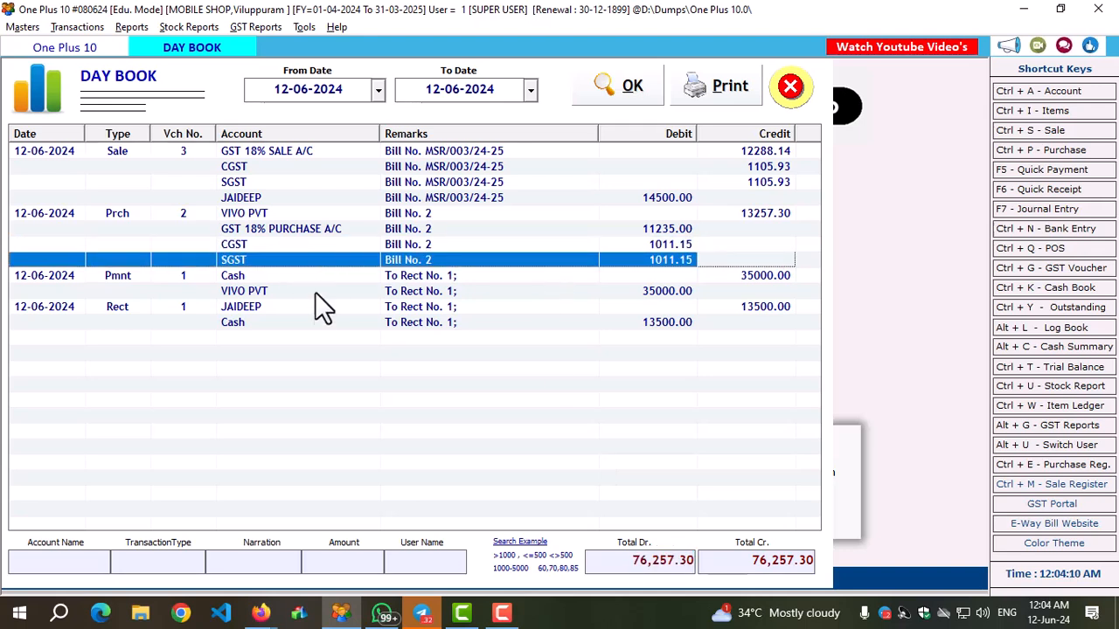
click(630, 290)
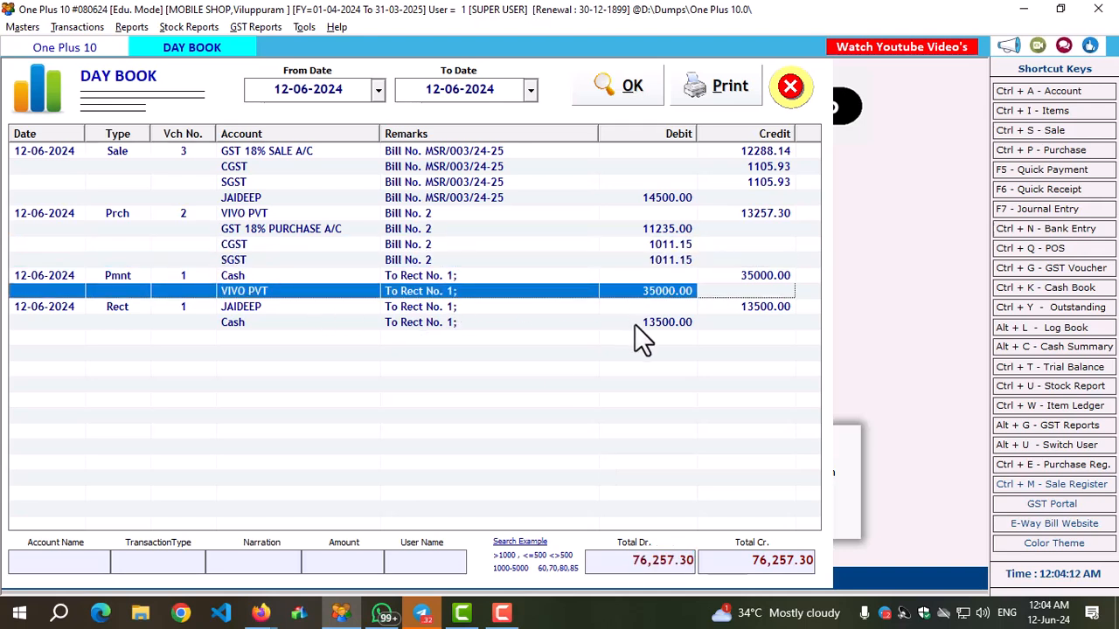
click(634, 323)
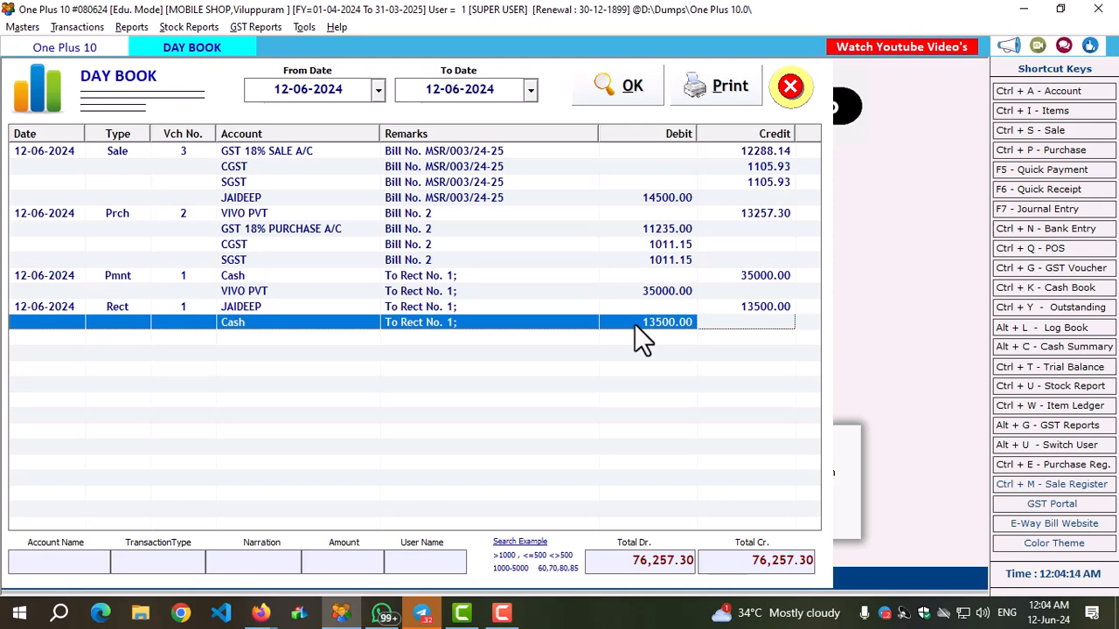
click(791, 87)
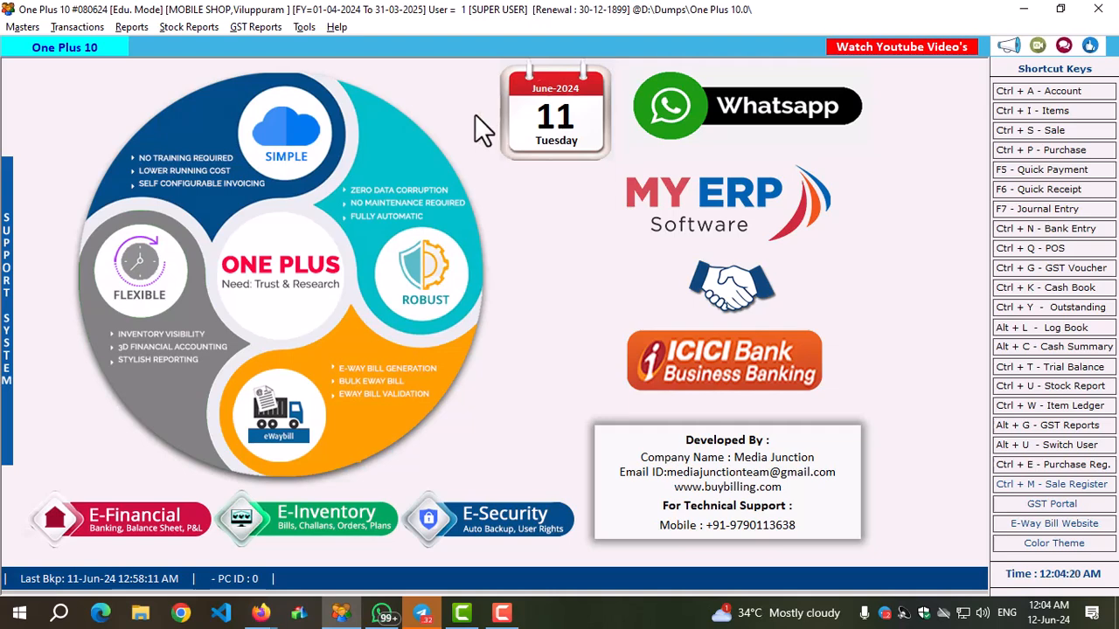
Open the ledger account list, search for the credit-sale customer's account by name, and open its ledger date range selection.
click(131, 27)
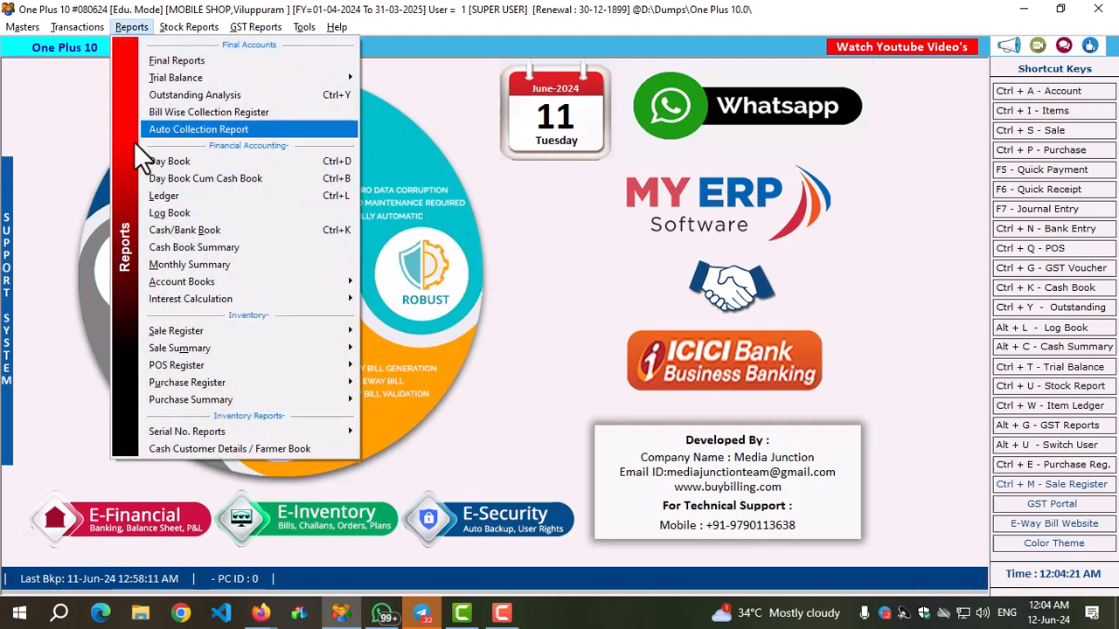
click(164, 197)
click(694, 80)
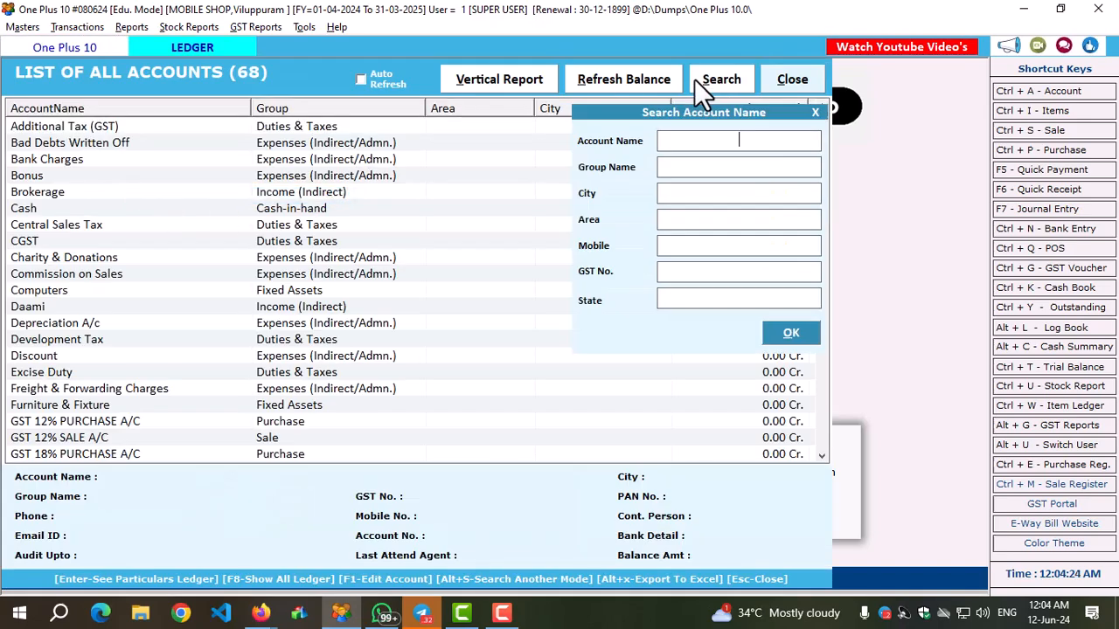
text(JAI)
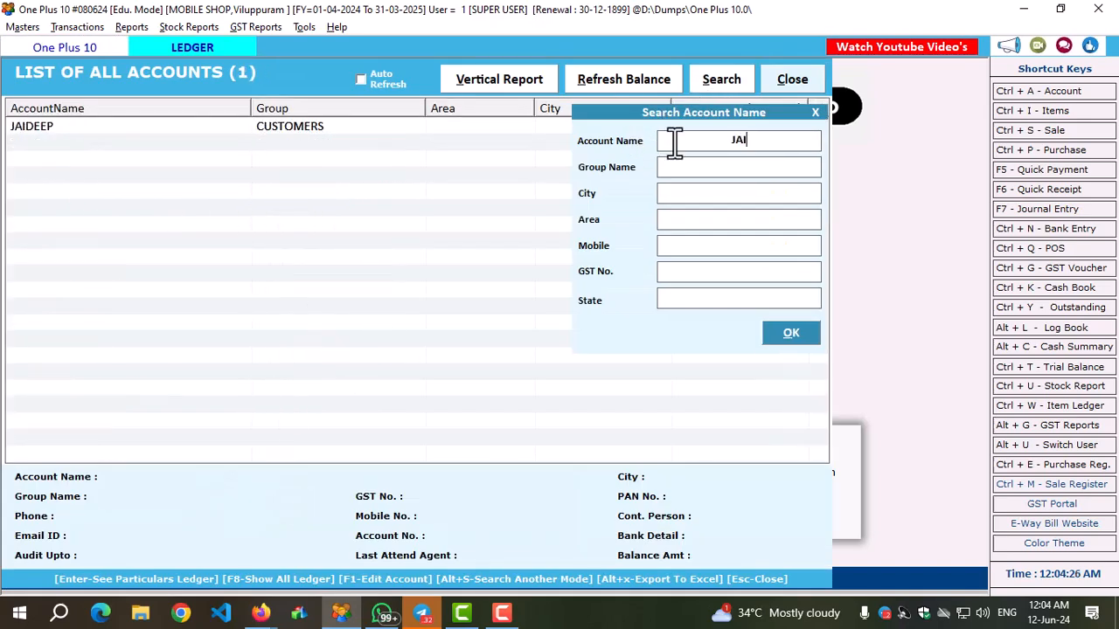
click(358, 124)
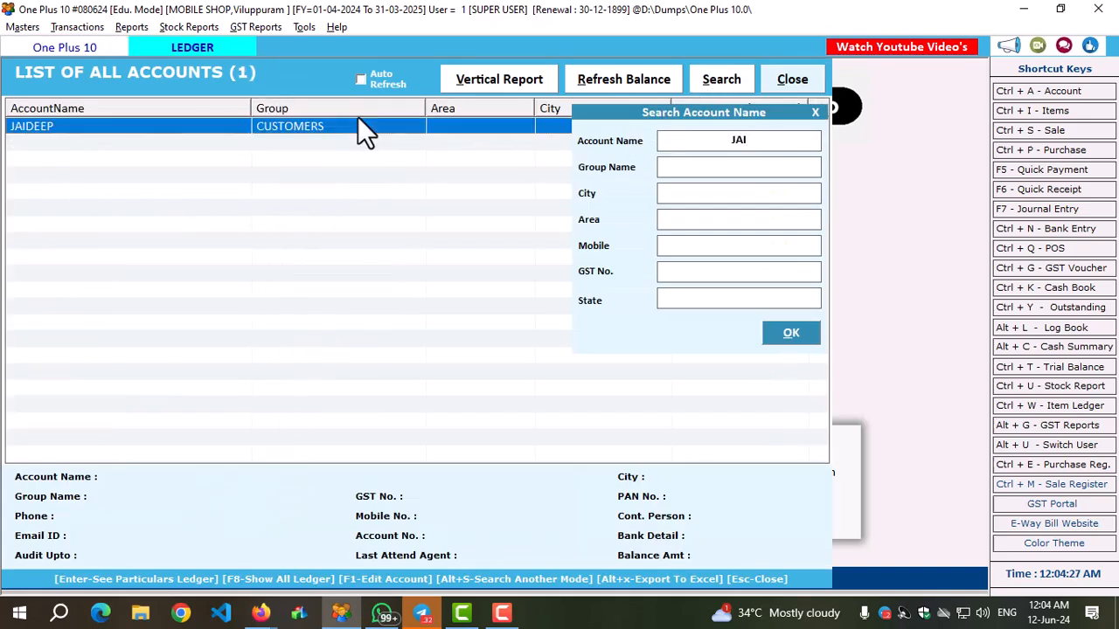
click(782, 332)
key(Return)
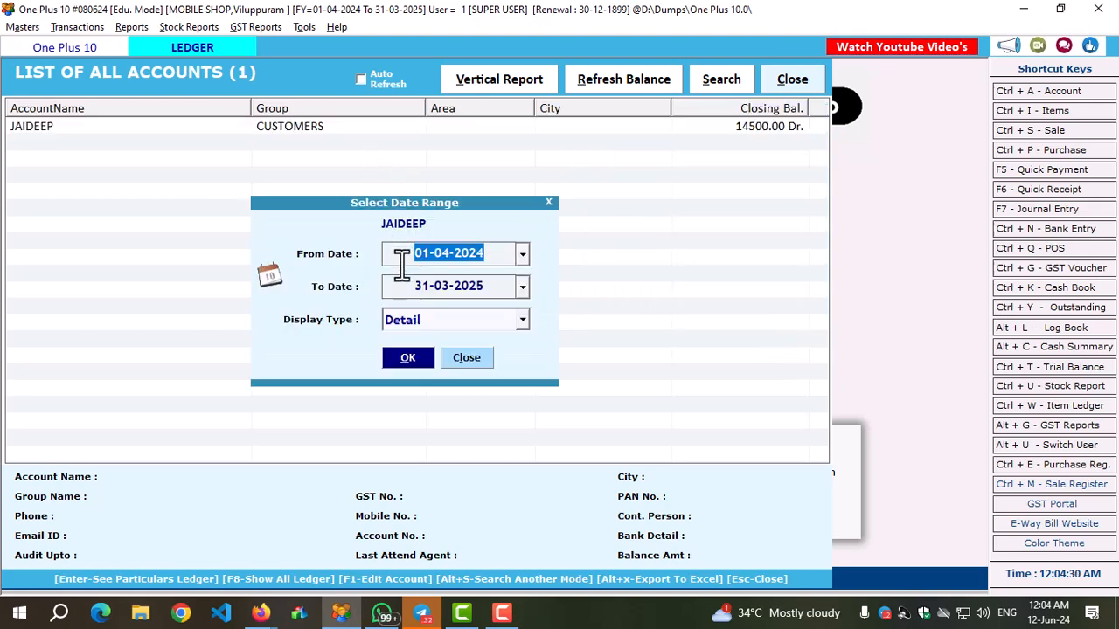
Display the customer's ledger Month Wise for 01-04-2024 to 31-03-2025, check the June 2024 row, and close the summary.
click(411, 327)
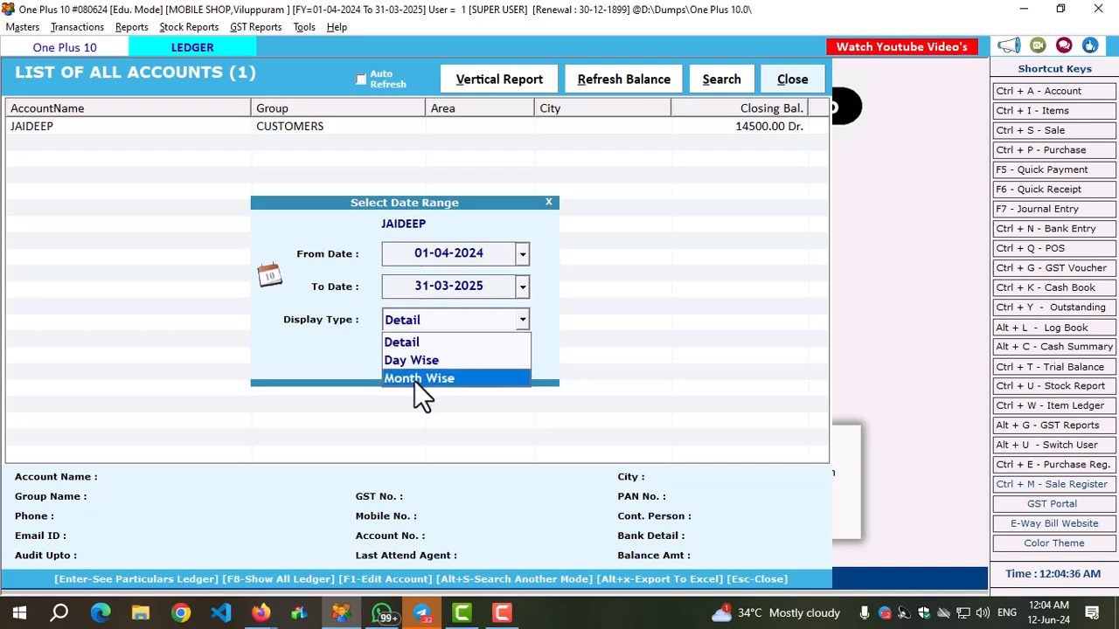
click(414, 381)
click(410, 358)
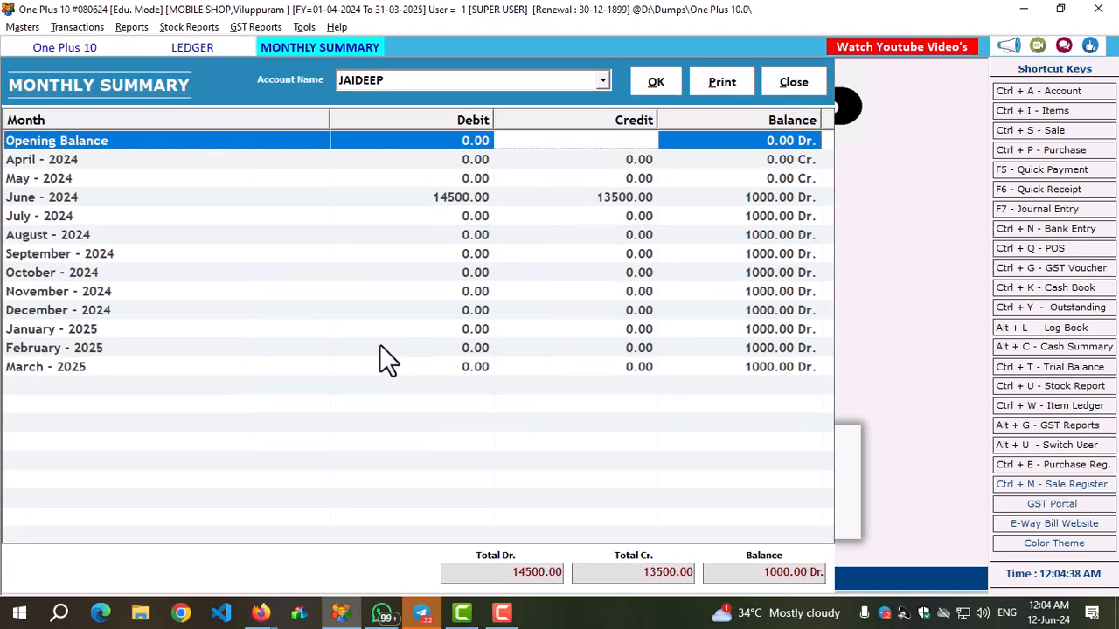
click(72, 196)
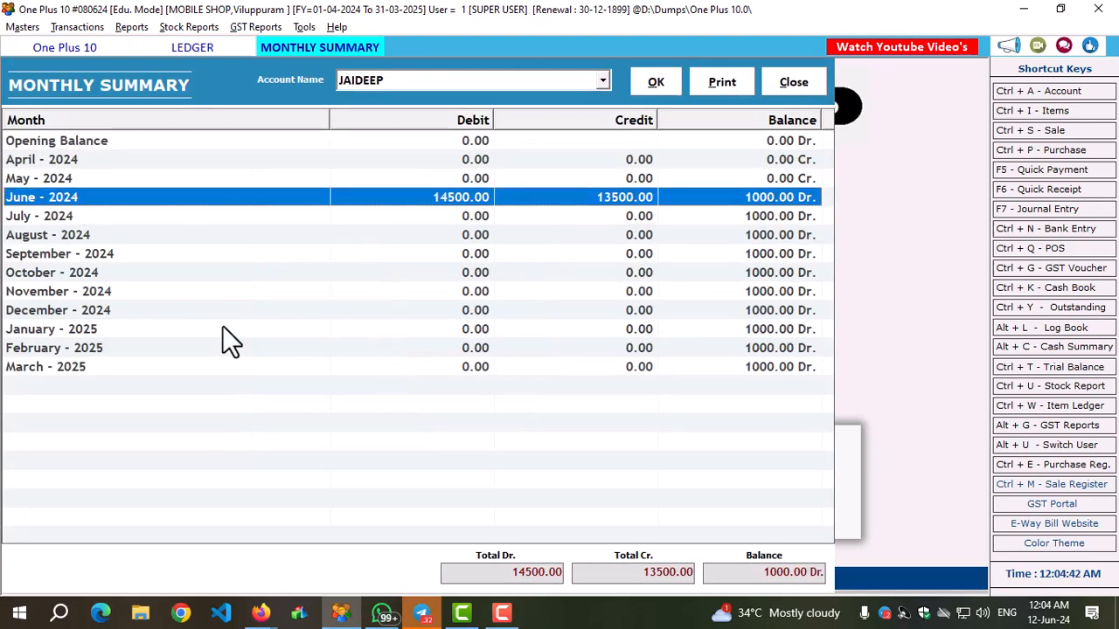
click(795, 84)
Display the same customer's ledger Day Wise for 01-04-2024 to 31-03-2025, check the daily entry, and close it.
click(427, 318)
click(417, 358)
click(412, 362)
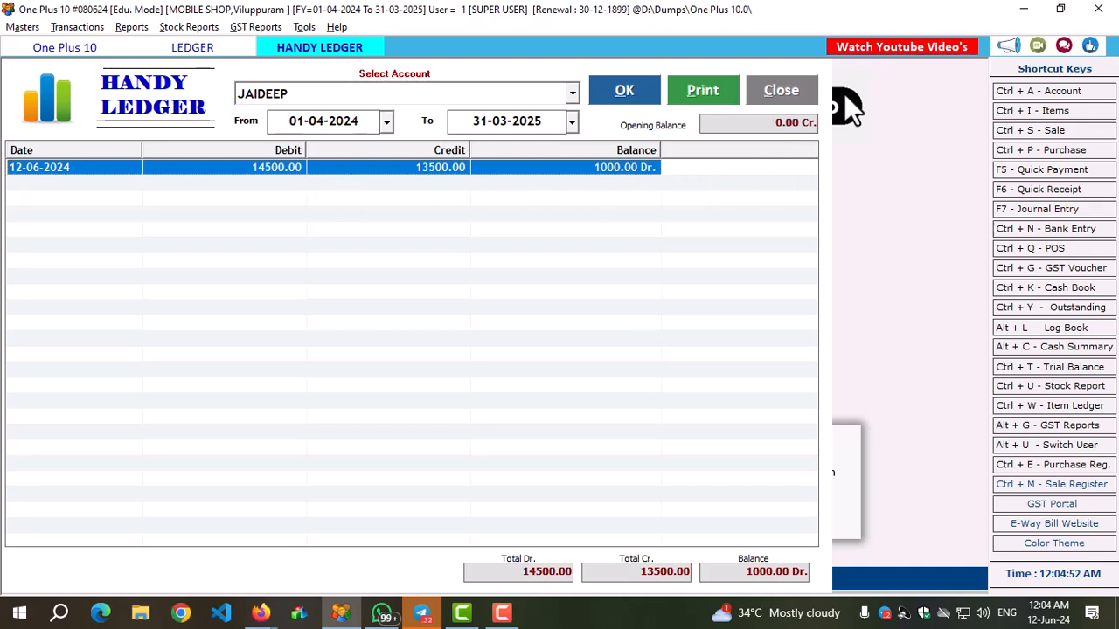
click(802, 88)
Display the customer's ledger in Detail form and refresh it with item details shown under the sale bill.
click(437, 320)
click(418, 339)
click(412, 361)
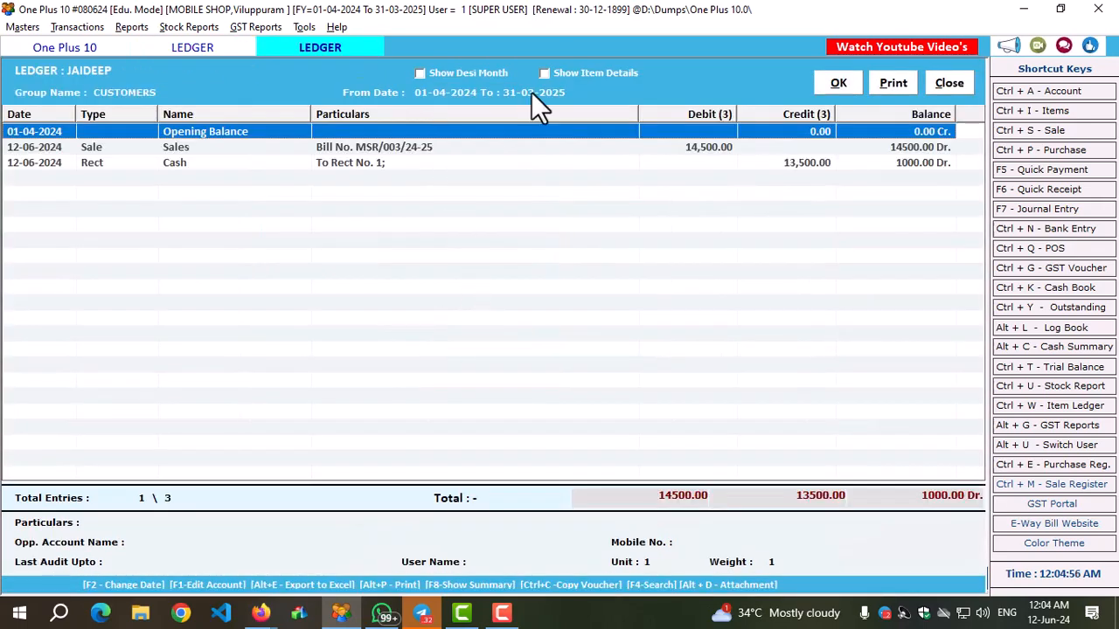
click(545, 73)
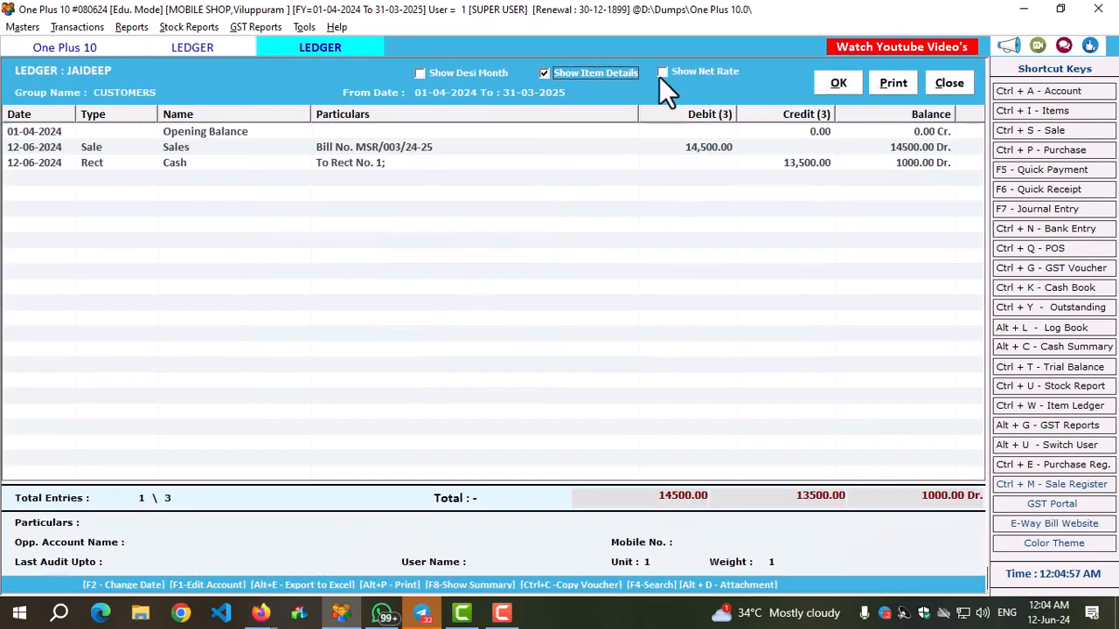
click(837, 86)
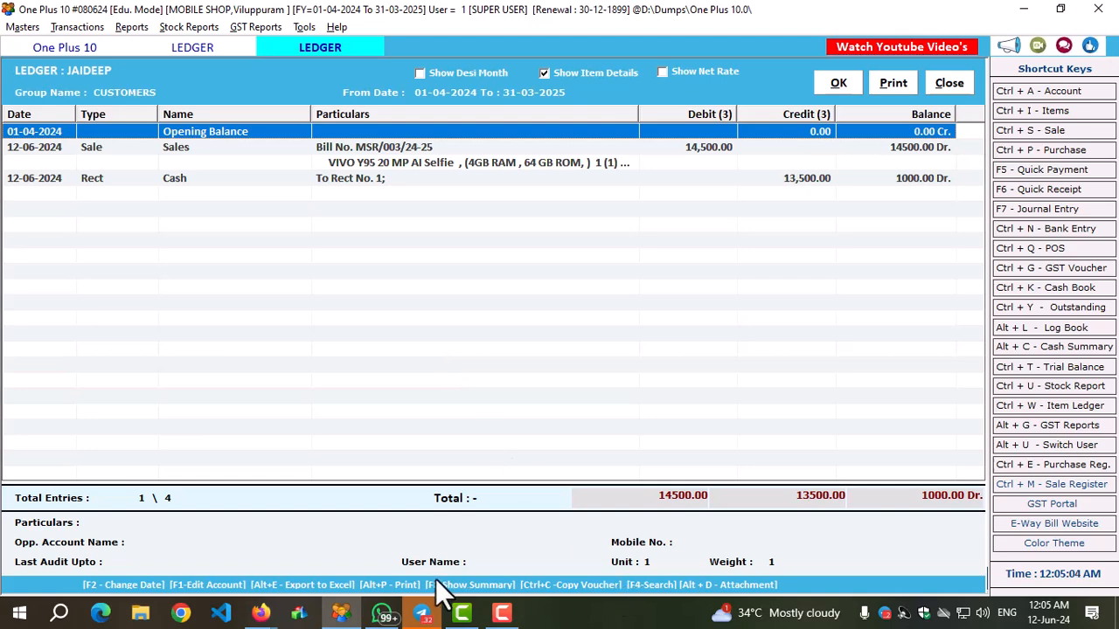
Check June 2024 in the monthly summary called from the detailed ledger, and close the summary, the ledger and the account list.
click(492, 586)
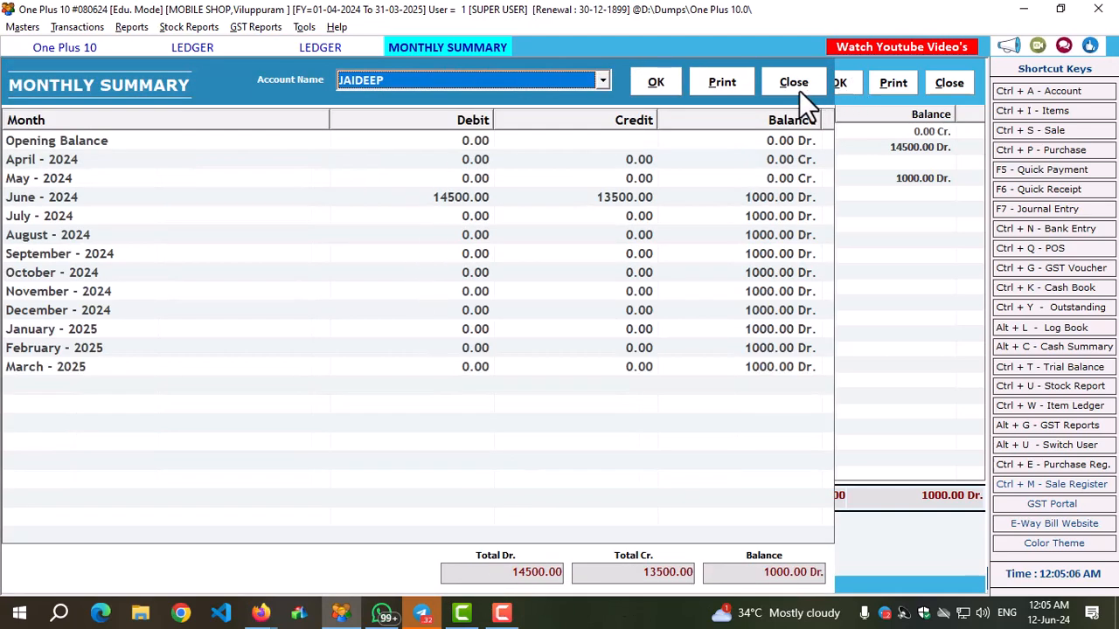
click(481, 197)
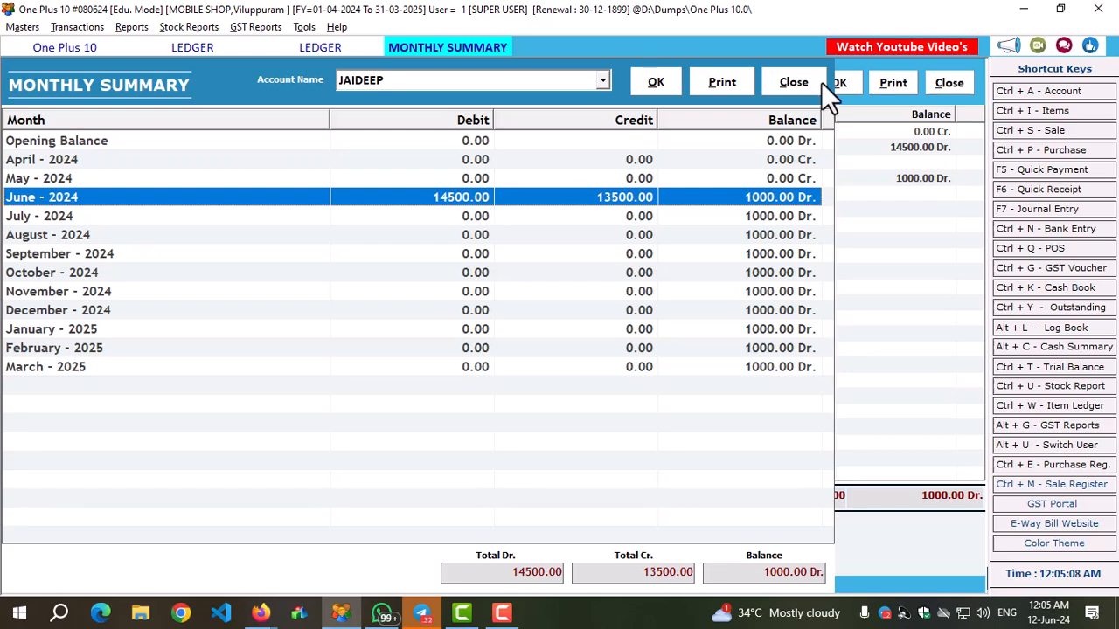
click(792, 83)
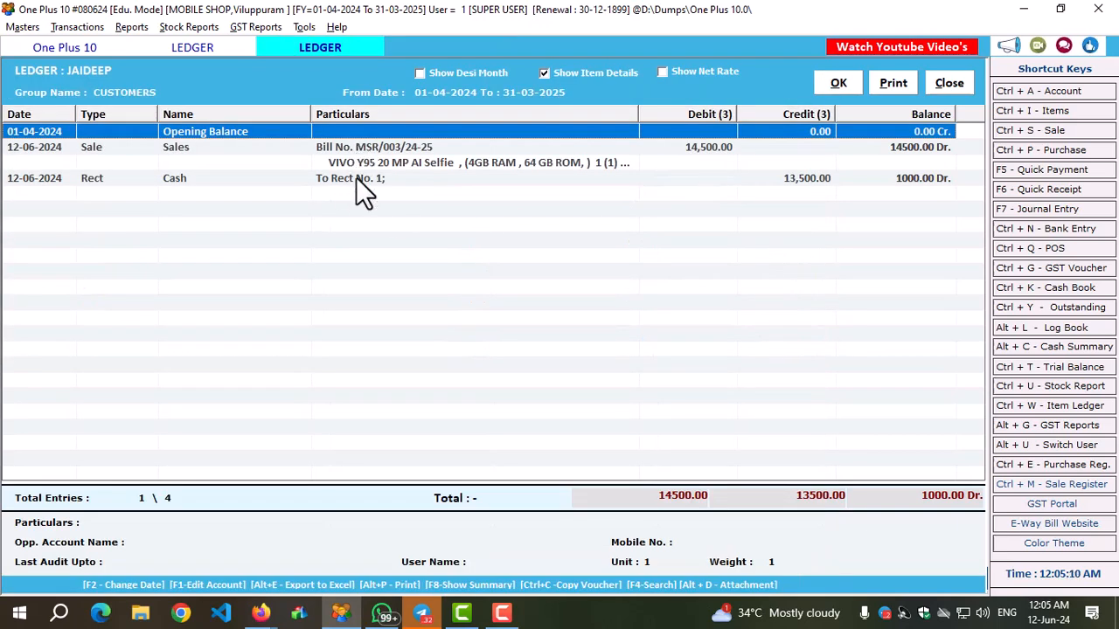
click(950, 82)
click(792, 79)
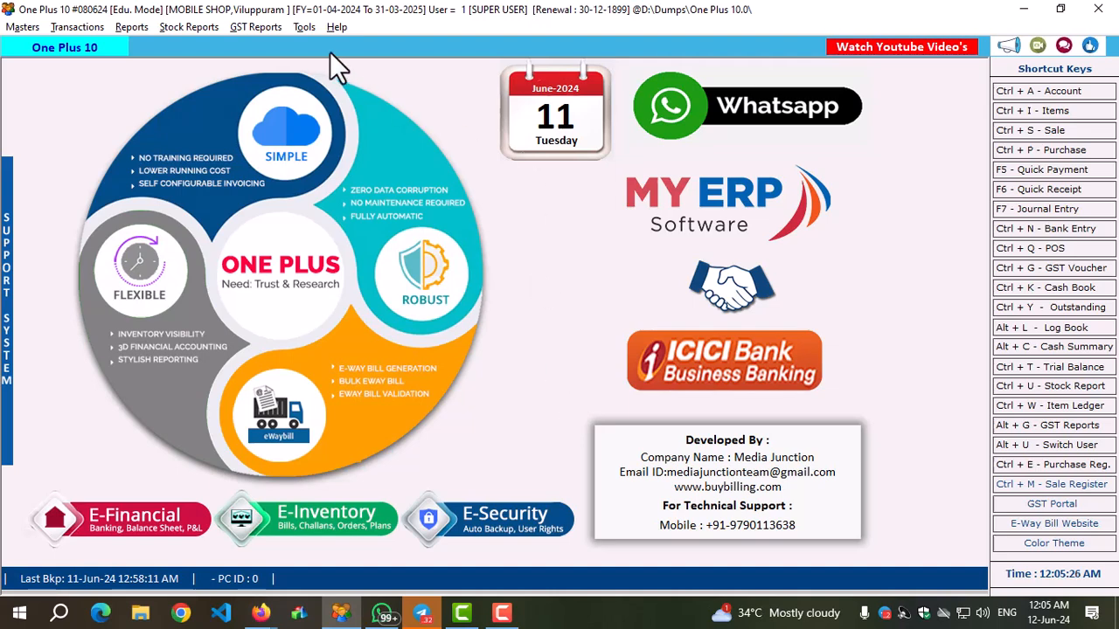
Start a new Call Recorder entry dated 12-06-2024 and set its type to Service.
click(302, 27)
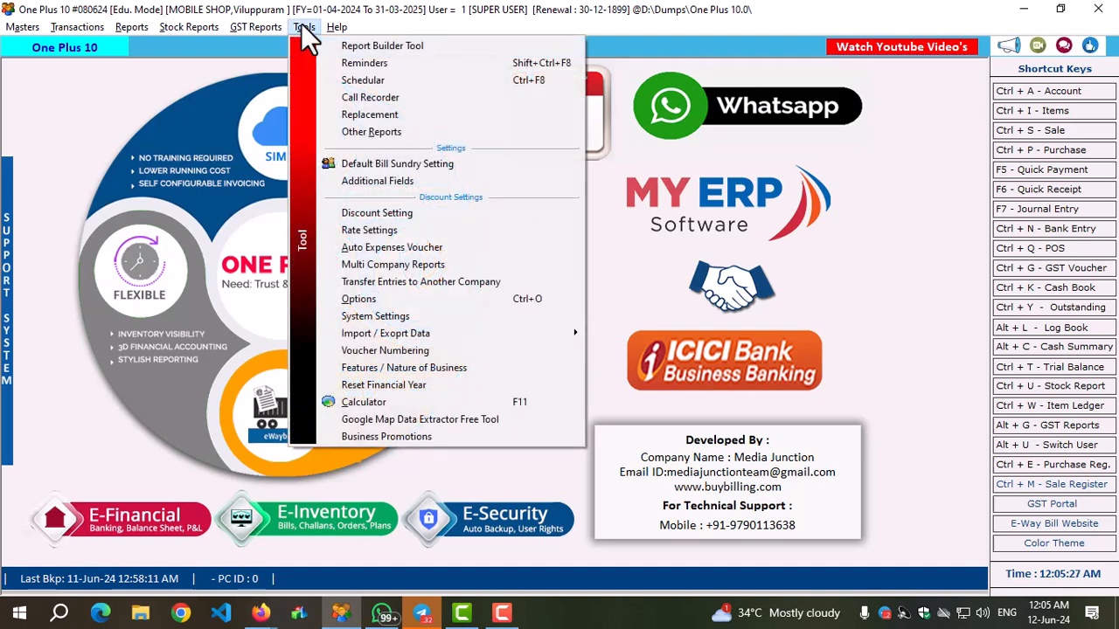
click(381, 97)
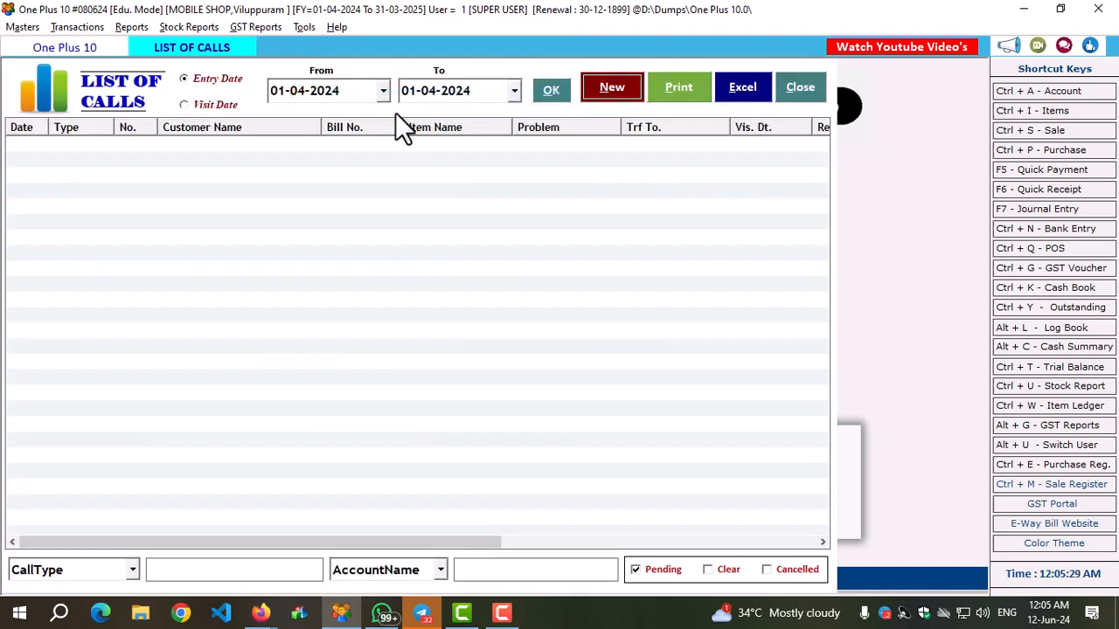
click(612, 86)
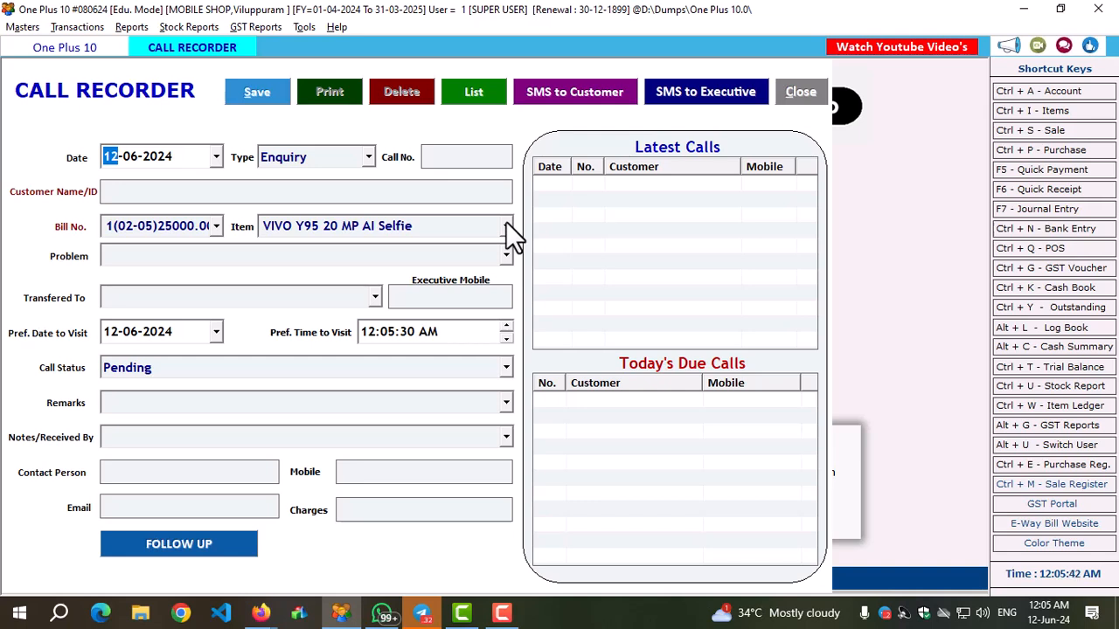
key(Return)
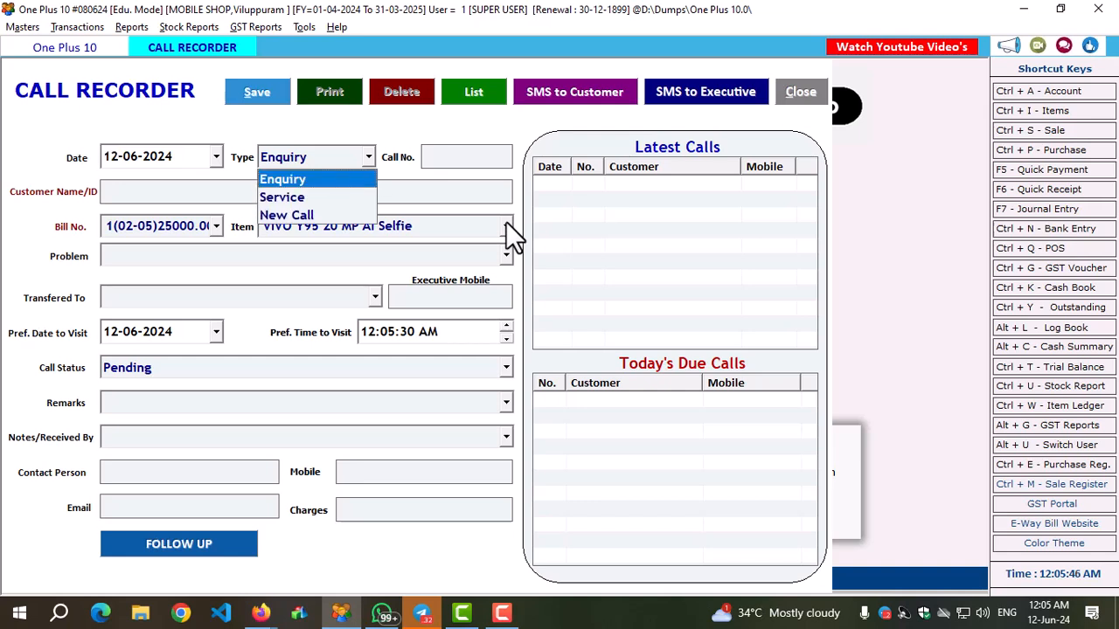
key(Down)
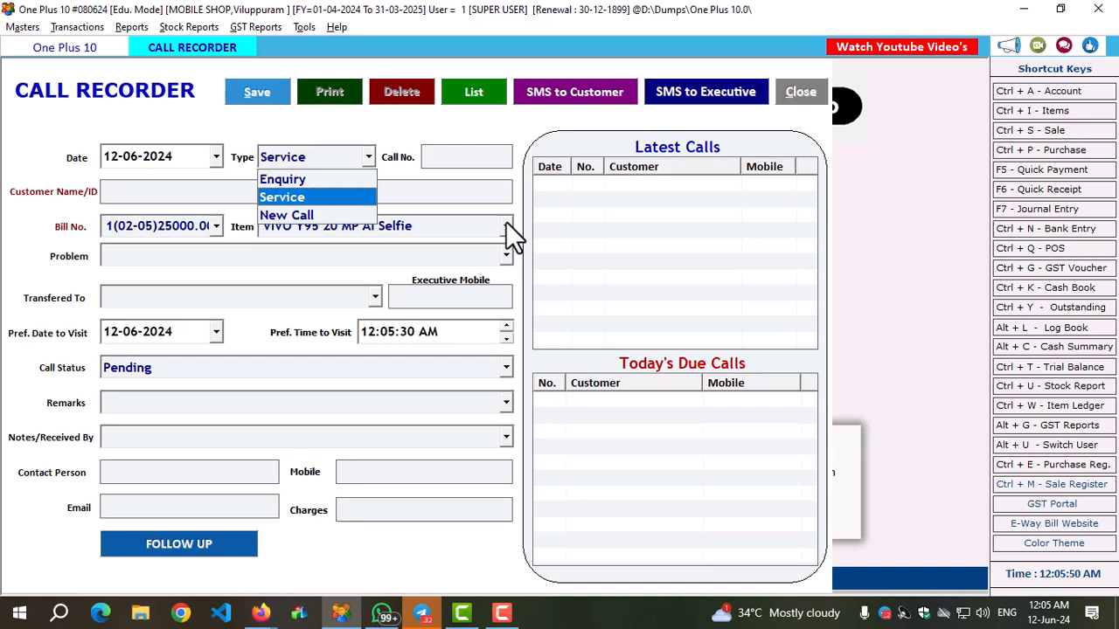
key(Up)
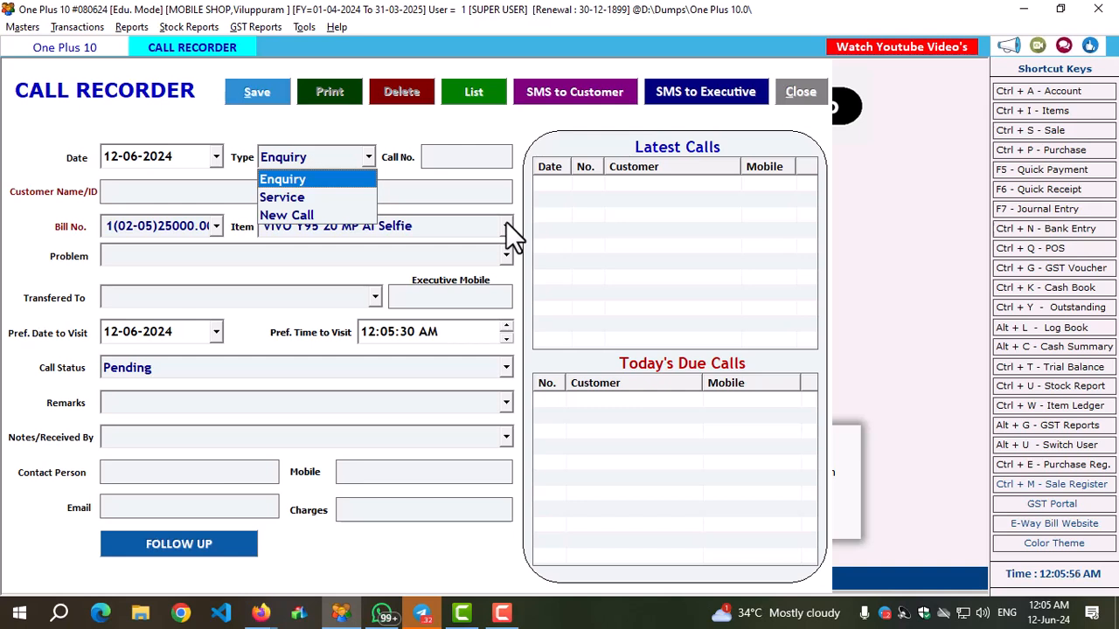
key(Down)
key(Down)
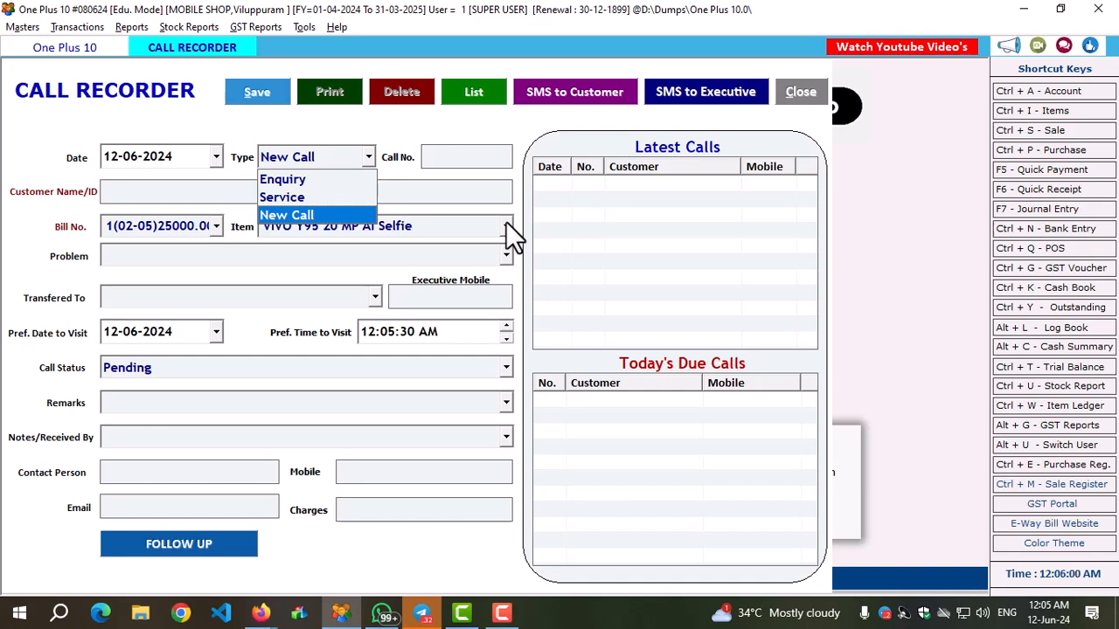
key(Up)
key(Return)
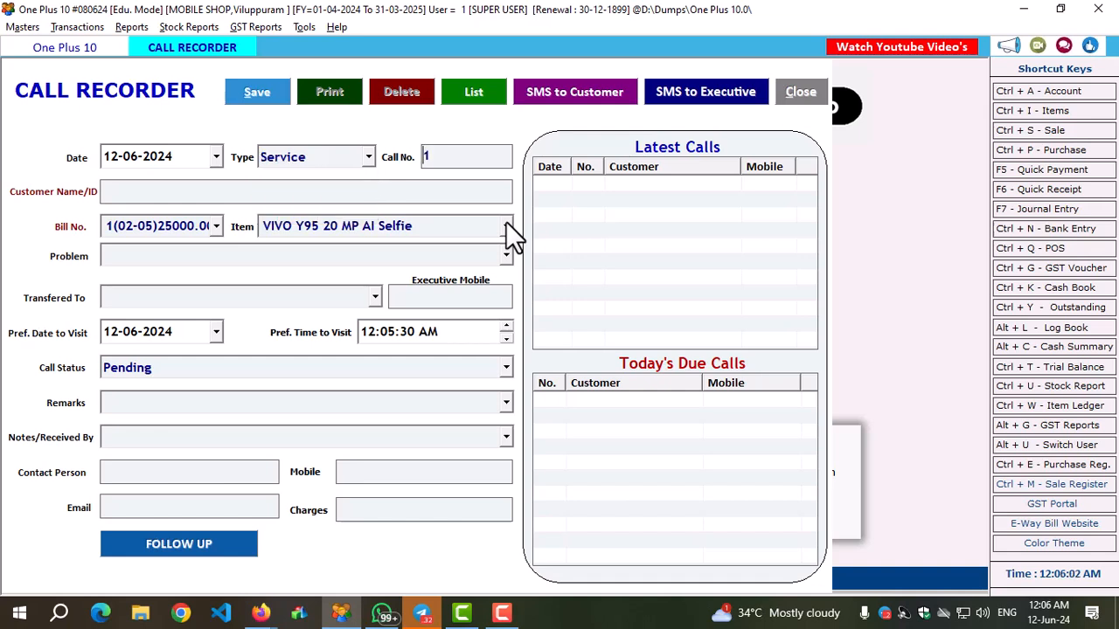
Assign the service call to the credit-sale customer, the 14500 sale bill dated 11-06, and the item VIVO Y95 20 MP AI Selfie.
key(Return)
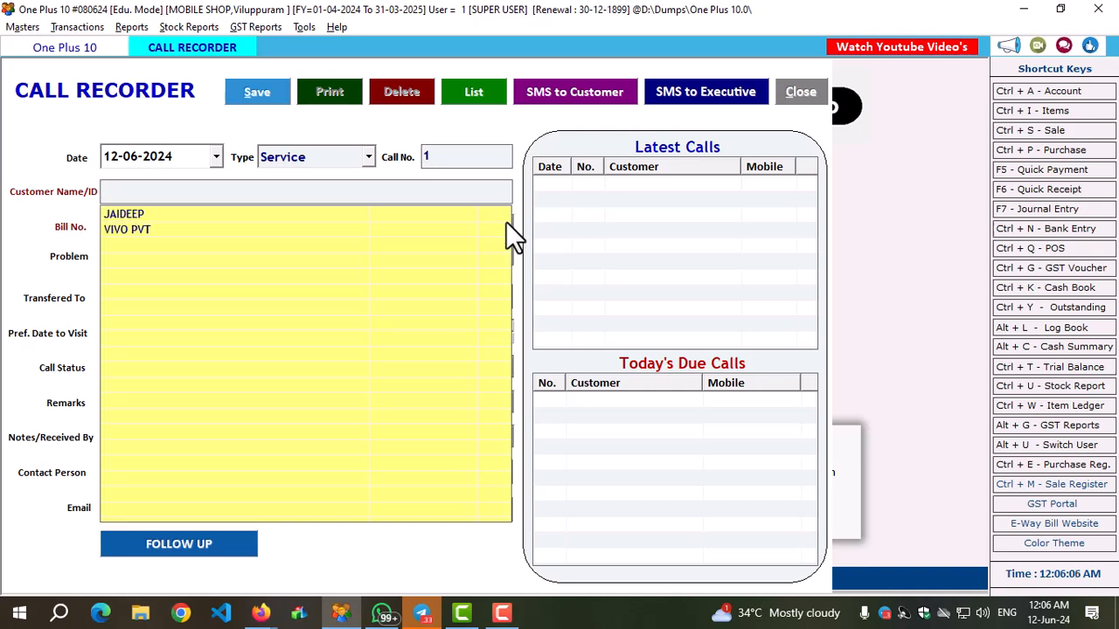
key(Return)
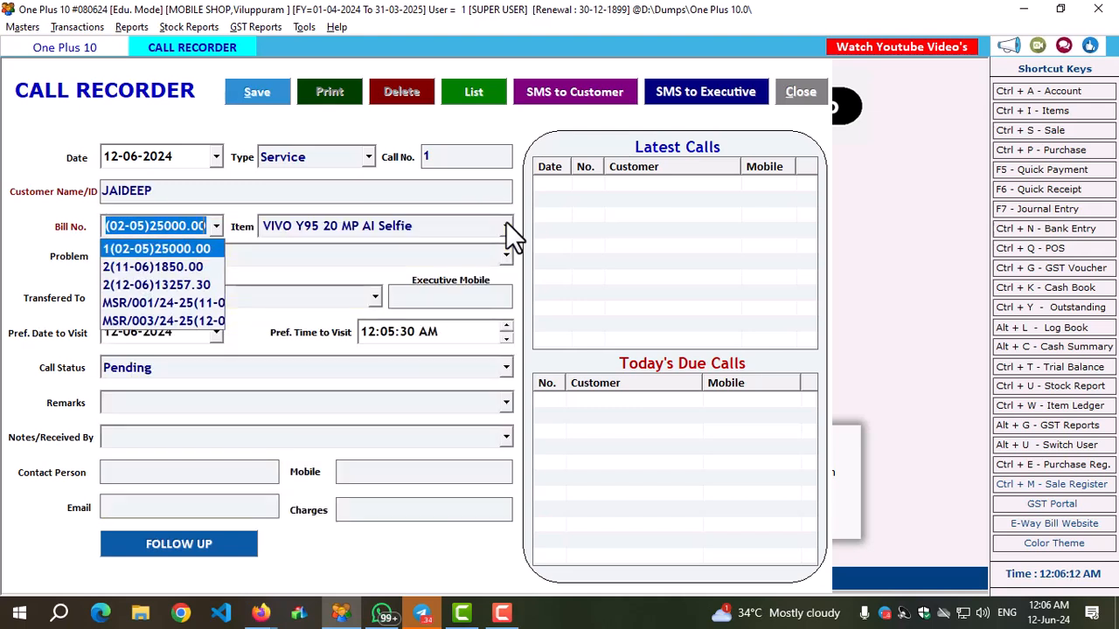
key(Down)
key(Down)
key(Down)
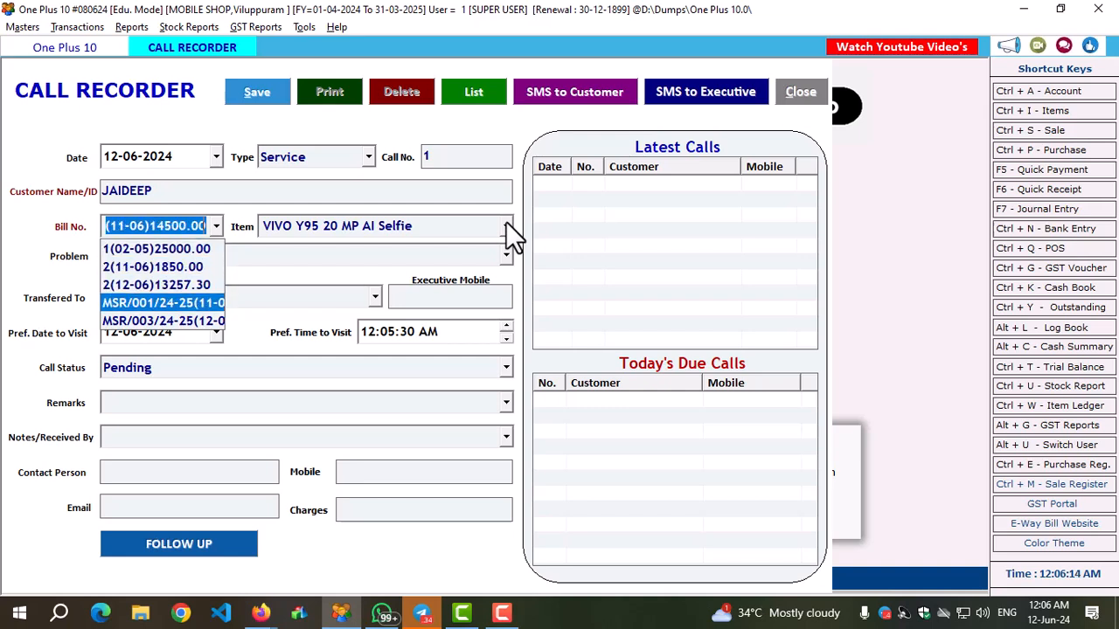
key(Down)
key(Up)
key(Return)
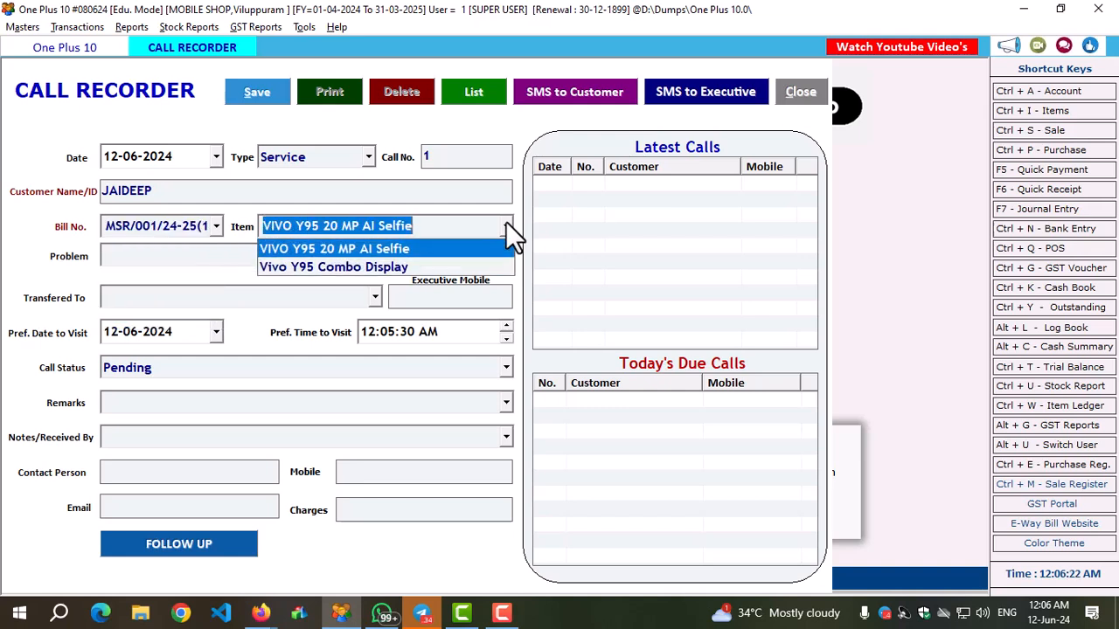
key(Return)
Record the problem of the service call as "No Power On".
text(nO)
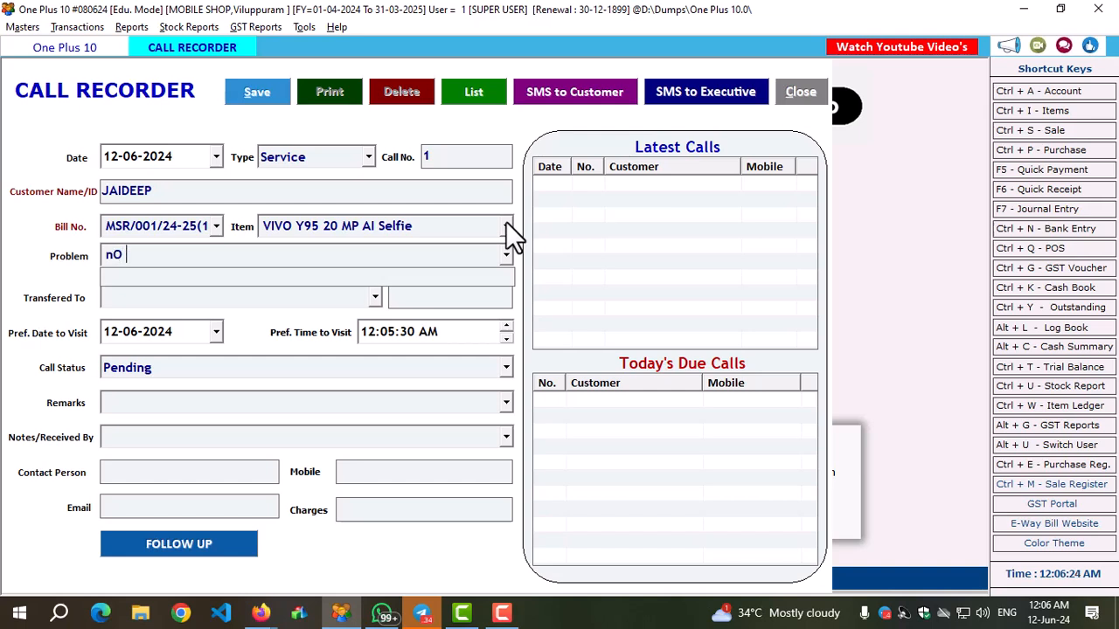
key(BackSpace)
key(BackSpace)
text(nO)
key(BackSpace)
key(BackSpace)
text(No Power On)
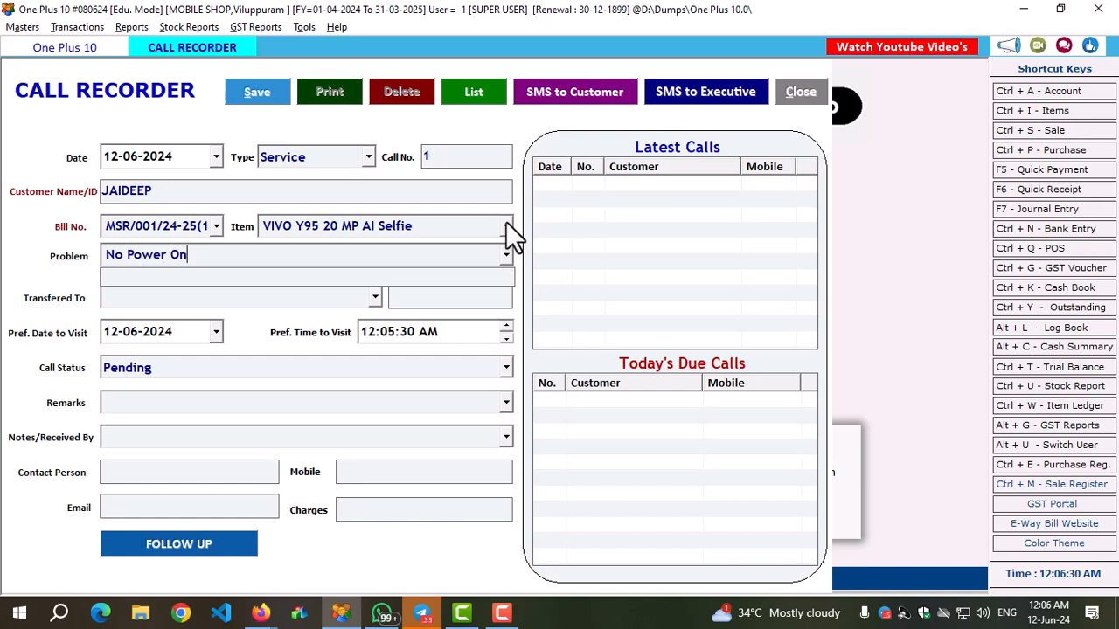
key(Return)
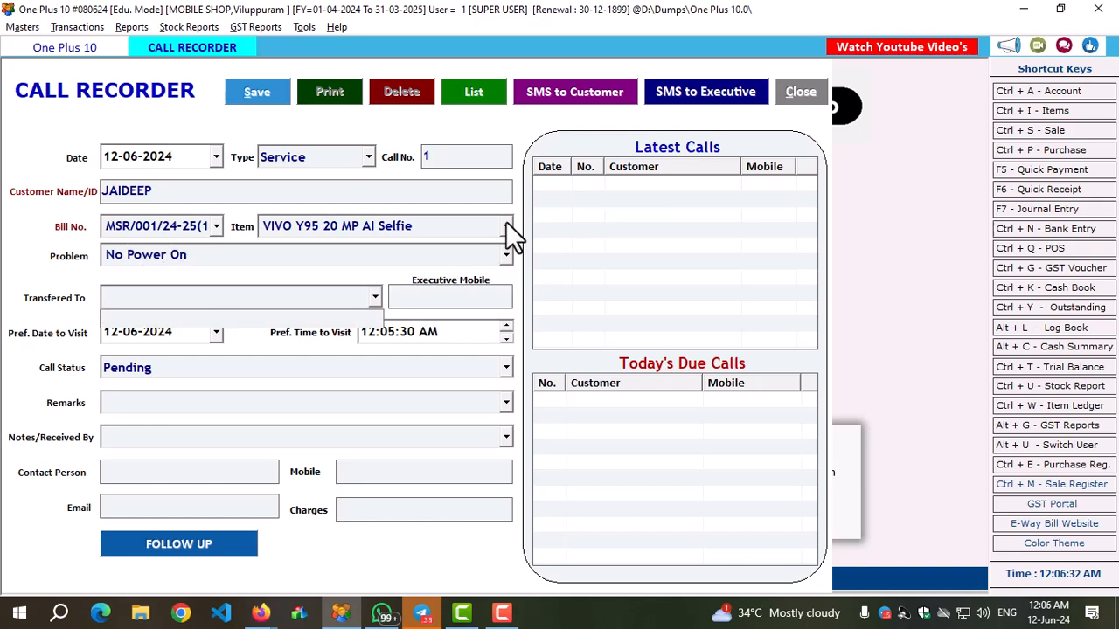
Create and save a new account for the technician in the Broker group while filling in who the call is transferred to.
key(ctrl+a)
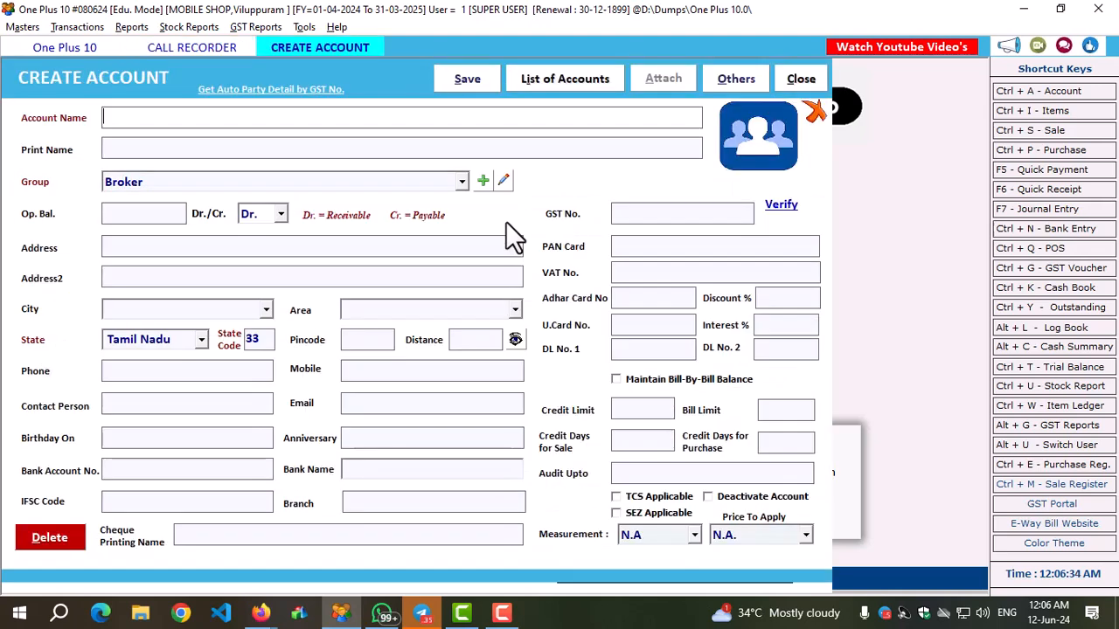
text(RAJAN TECH)
key(Return)
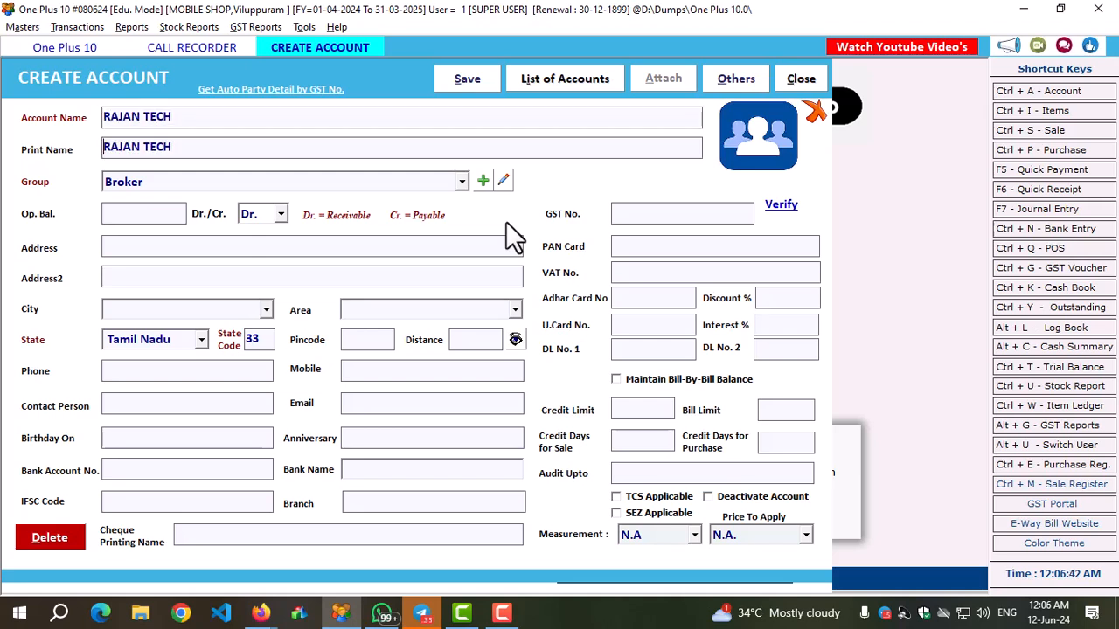
key(alt+s)
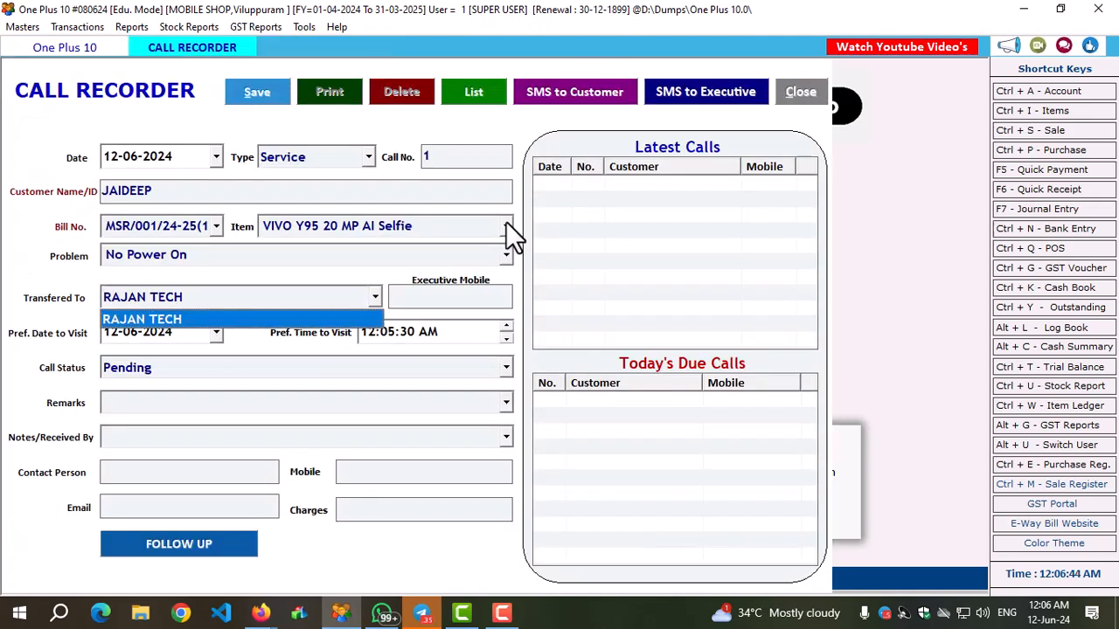
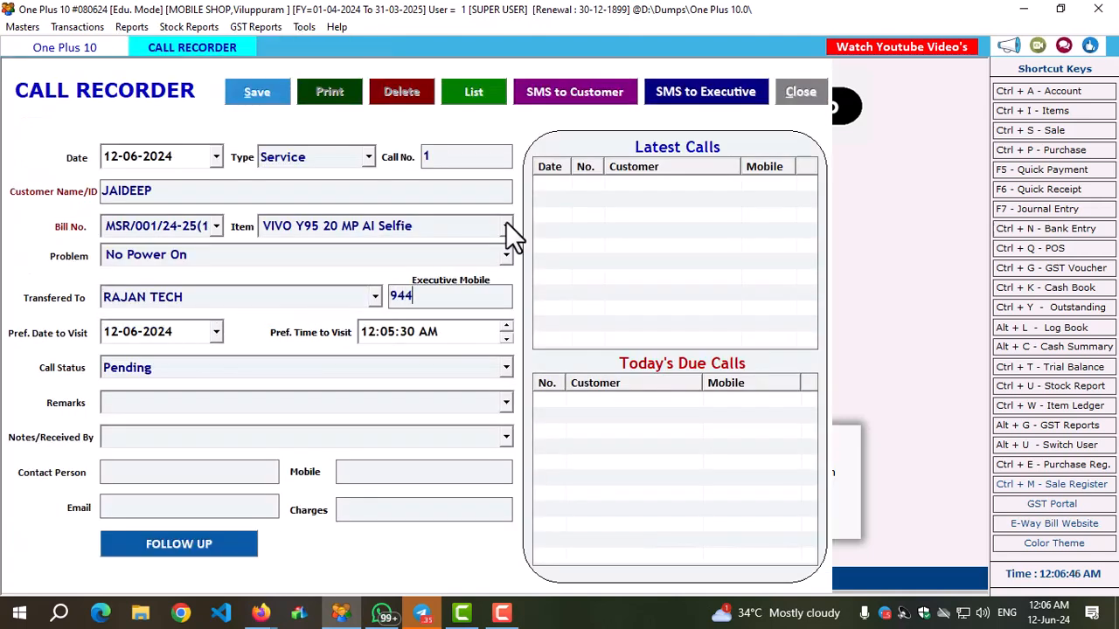
Enter the executive's mobile number and keep the visit date 12-06-2024, visit time 12:05:30 AM and call status Pending.
key(Return)
key(Return)
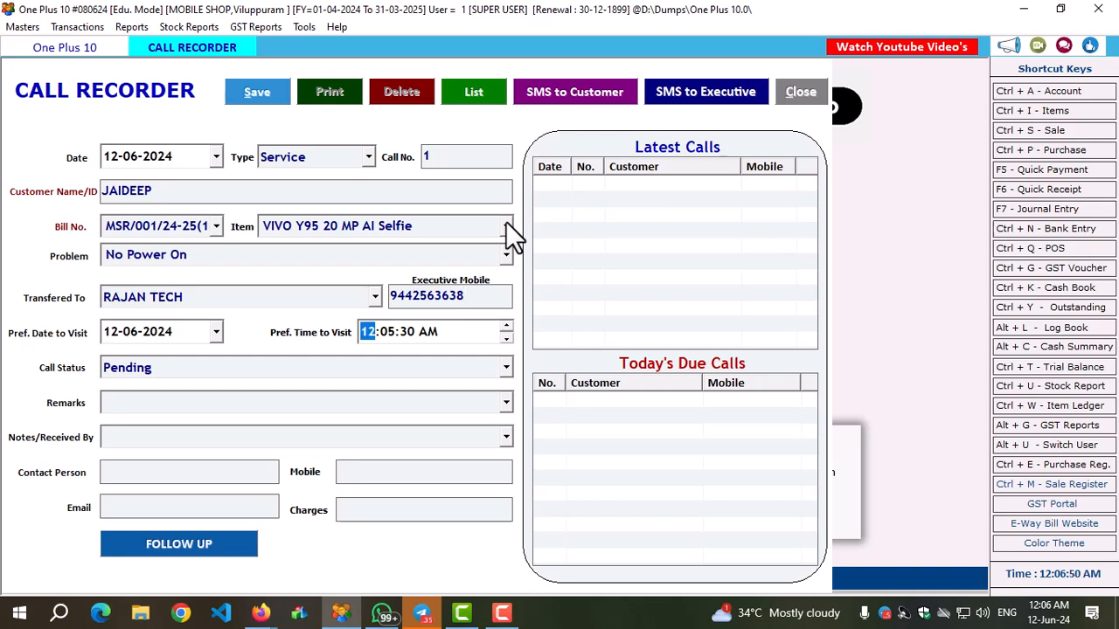
key(Return)
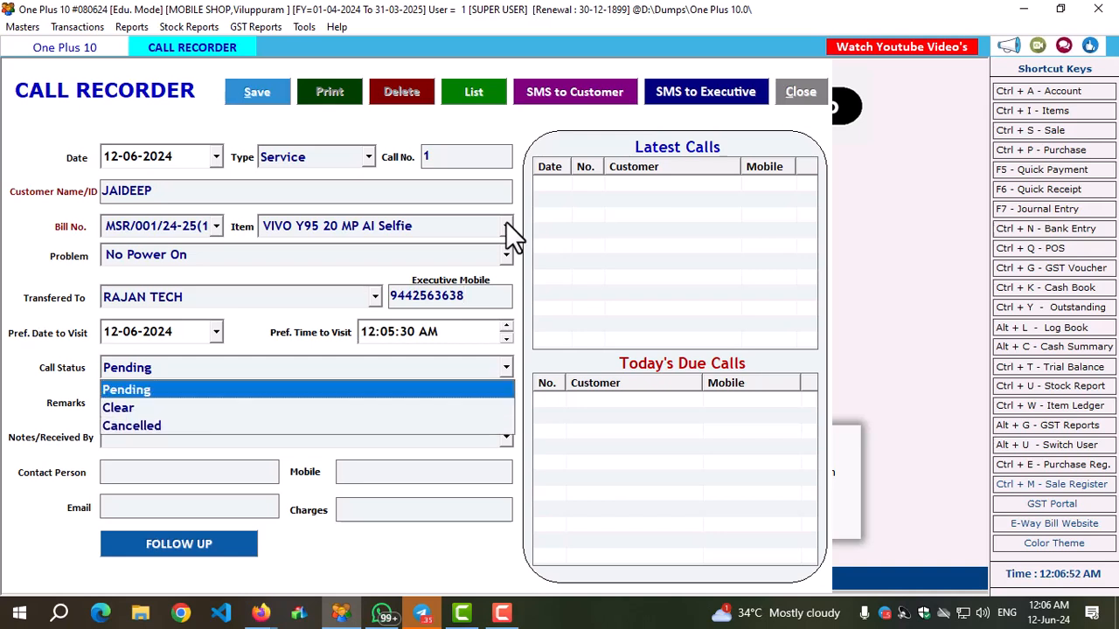
key(Return)
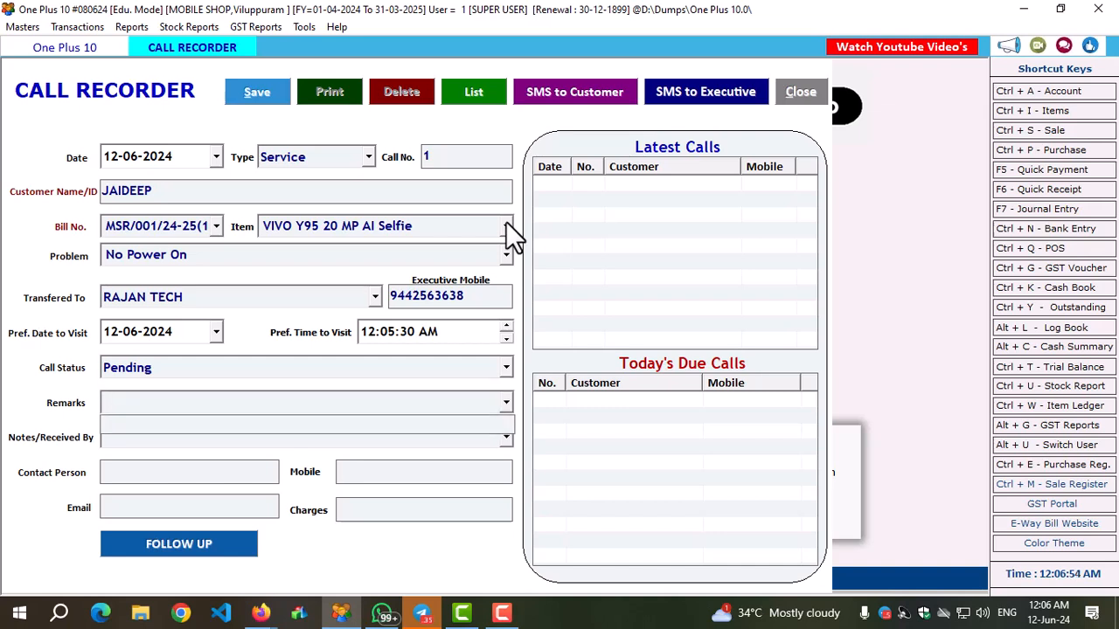
Enter "Spare pending" as the remarks of the service call and leave the notes empty.
text(Spare pending)
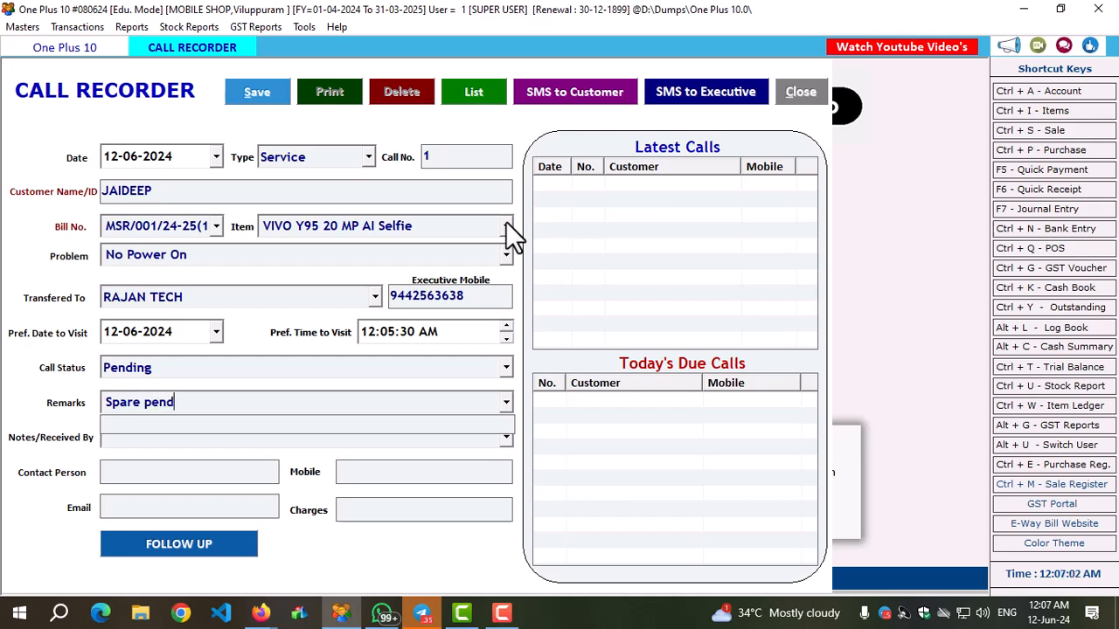
key(Return)
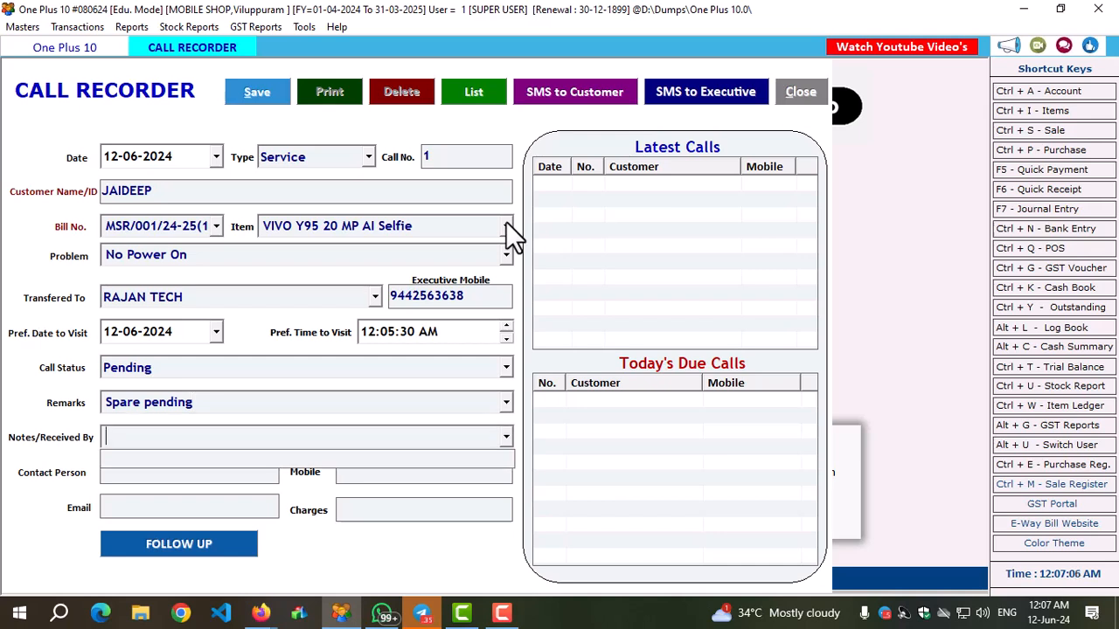
key(Return)
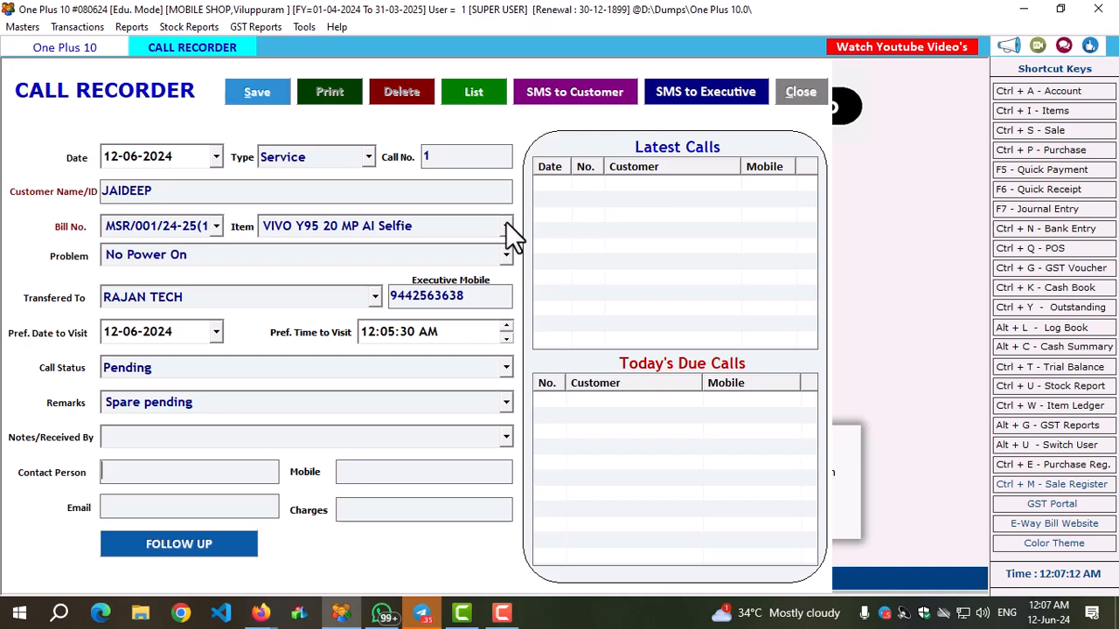
Fill in the contact person's name and mobile number, skip the email, and set the service charges to 350.
text(Deva)
key(Tab)
key(Tab)
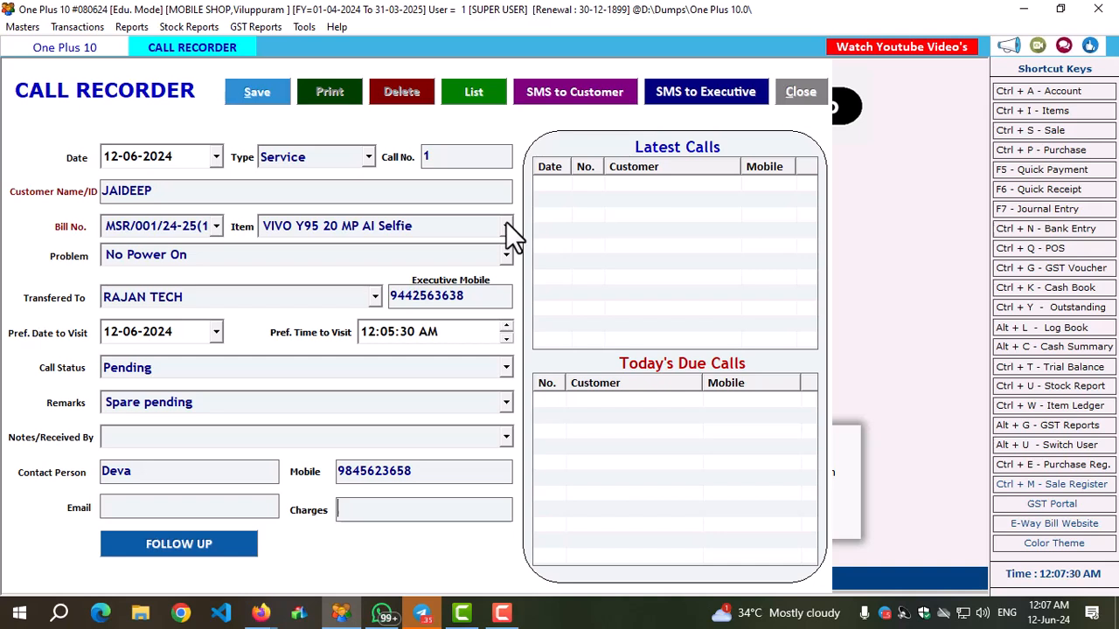
text(350)
key(Tab)
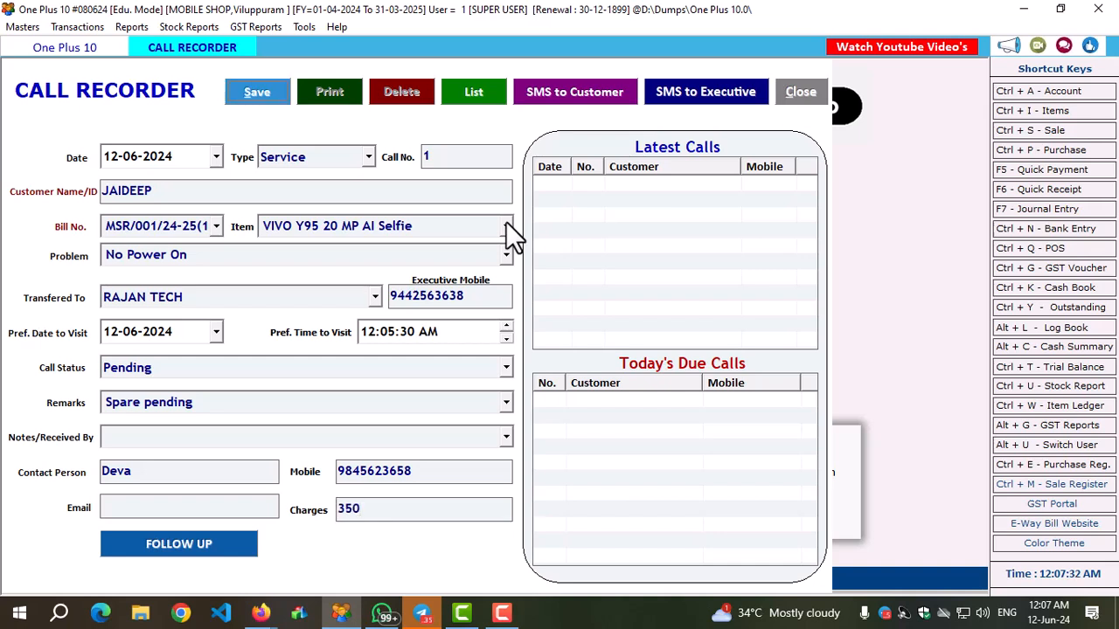
View the follow-up record form of the service call and close it without adding an entry.
click(236, 540)
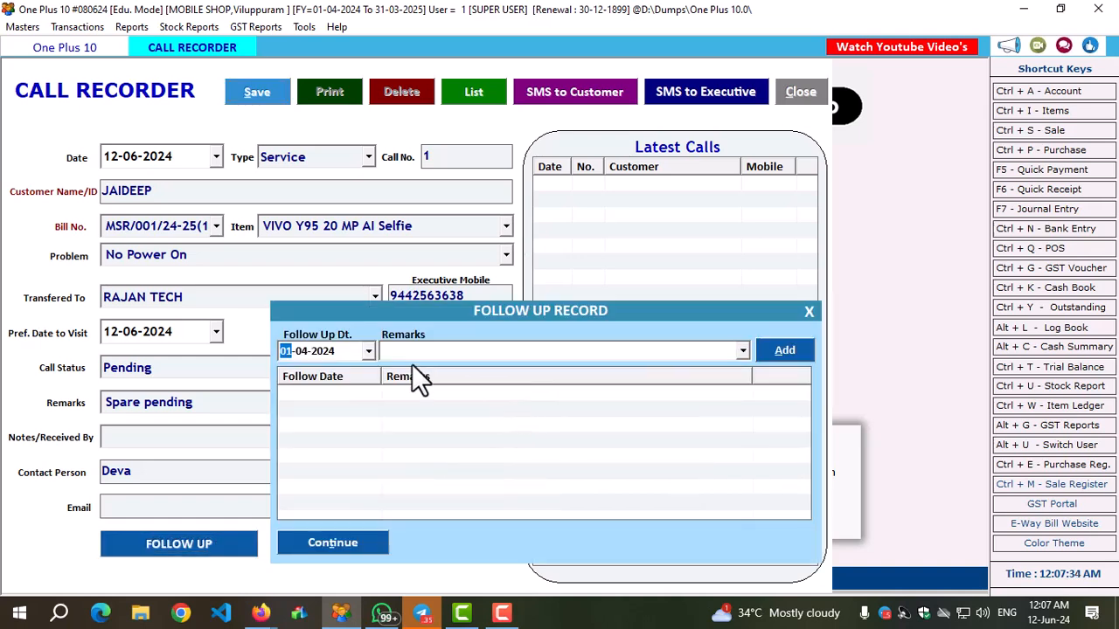
click(483, 351)
click(806, 311)
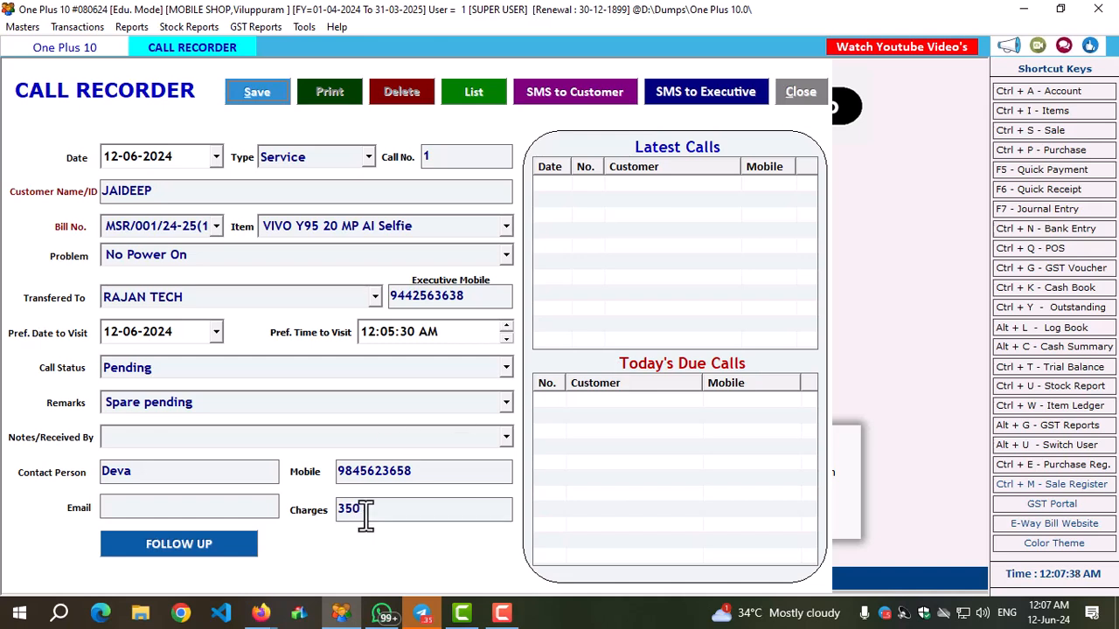
Save the service call, view its bill printing options, and close them without printing.
click(259, 92)
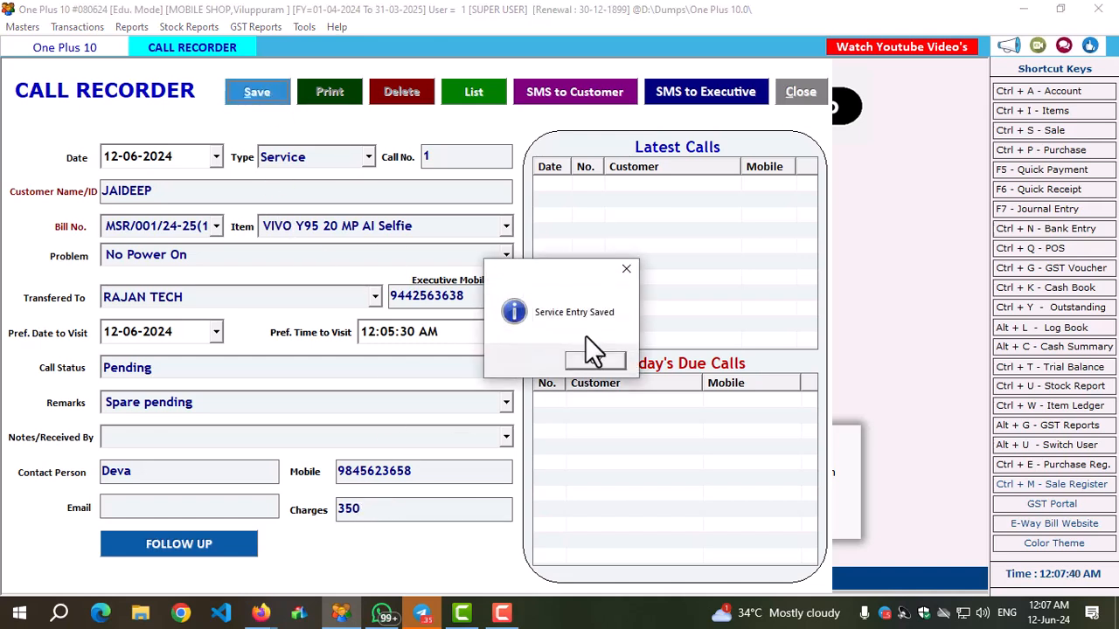
click(599, 360)
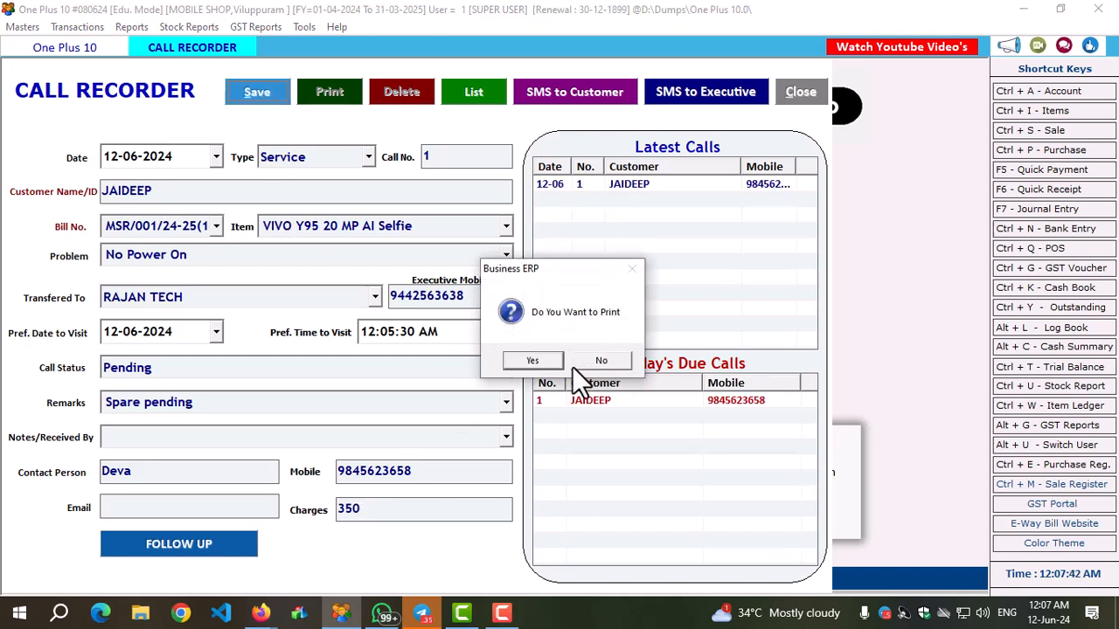
click(531, 359)
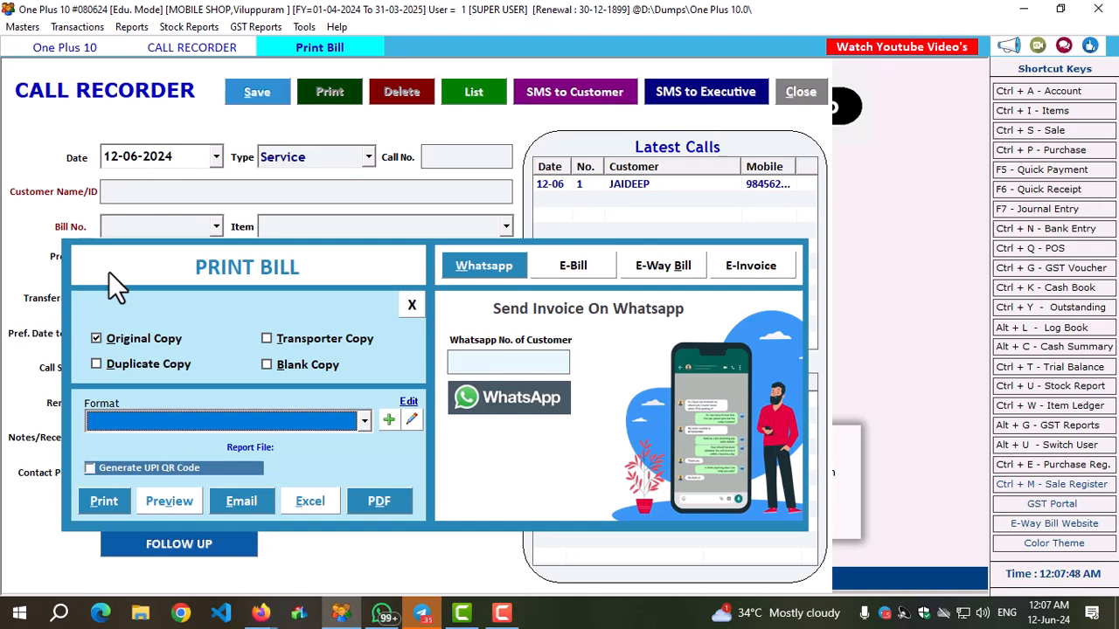
click(412, 305)
Check the saved call under Latest Calls and Today's Due Calls, and close the Call Recorder.
click(626, 185)
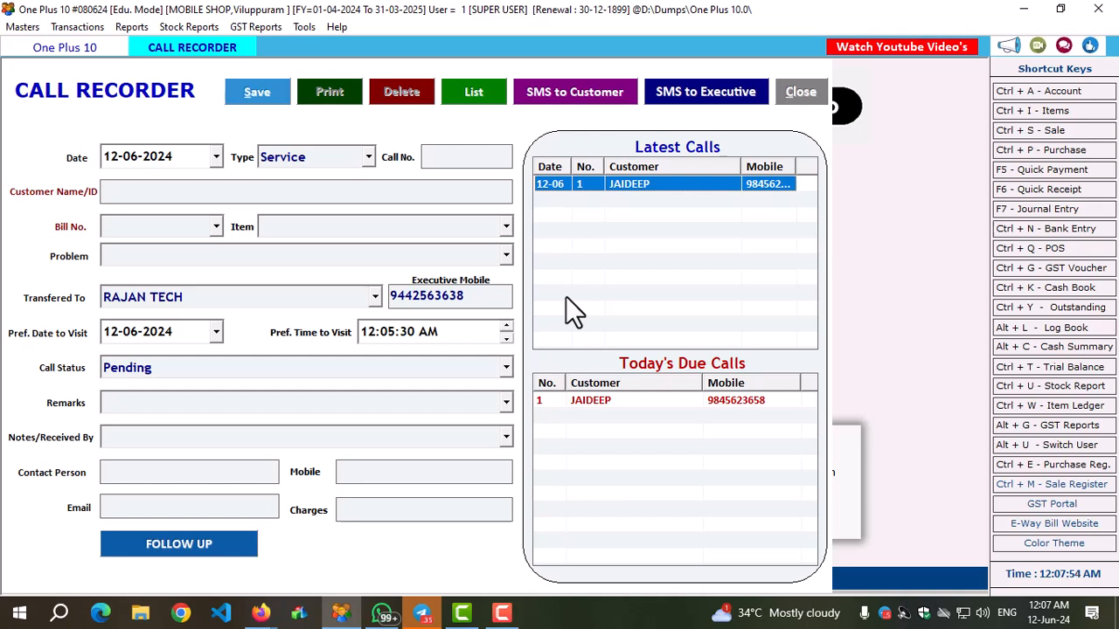
click(616, 404)
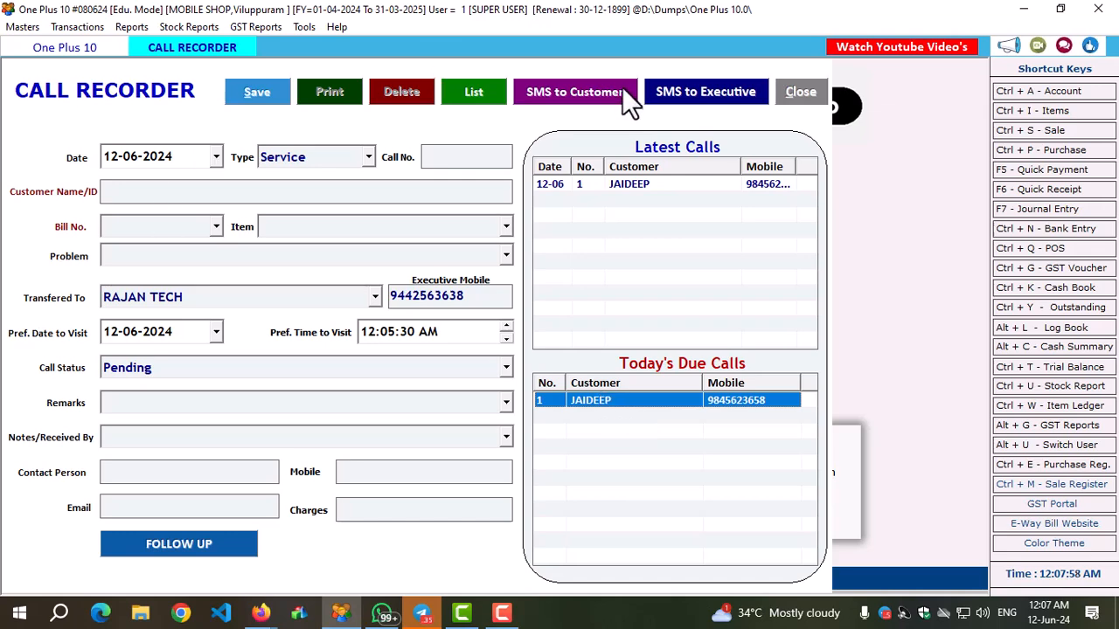
click(799, 91)
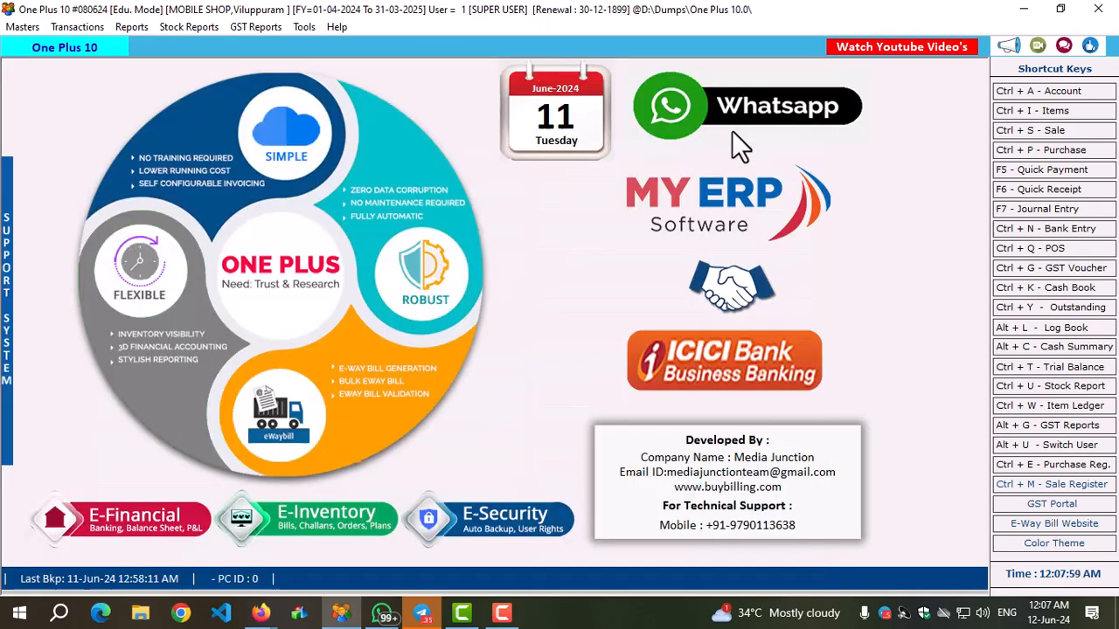
Open the list of calls for 12-06-2024 and export it to Excel.
click(304, 27)
click(351, 95)
click(283, 149)
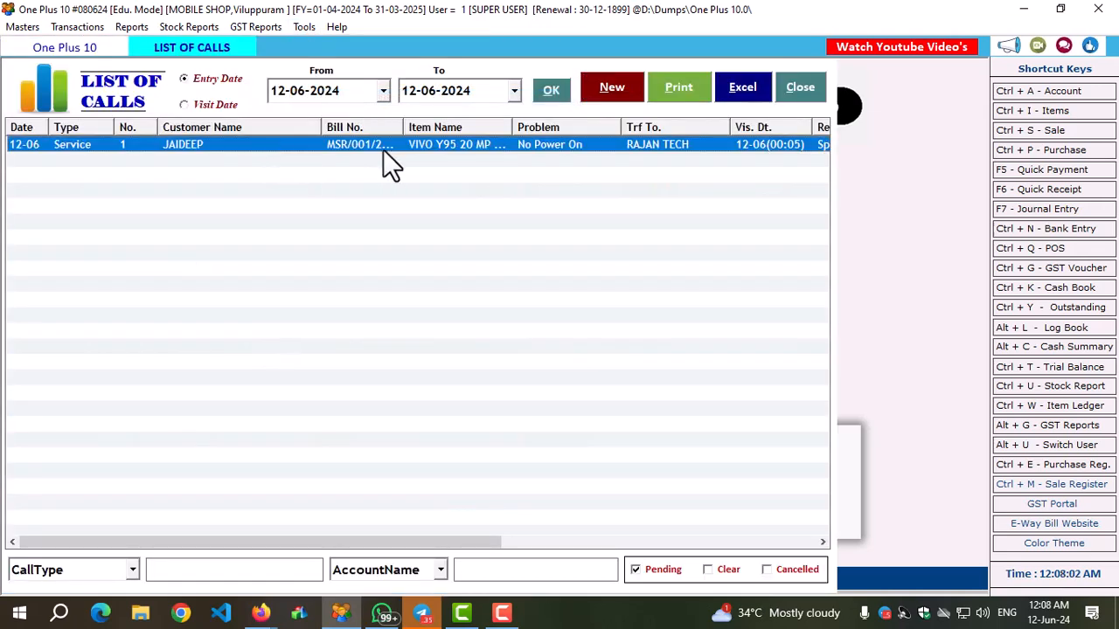
drag(422, 542, 319, 553)
click(742, 87)
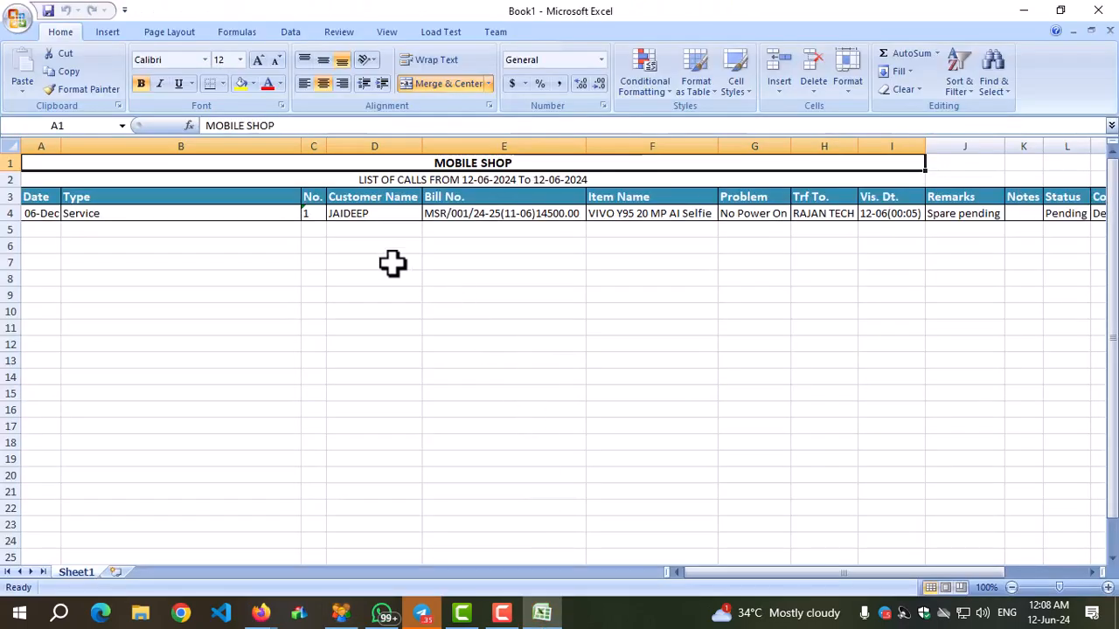
Narrow the Type column of the exported call list, review the remaining columns, and close the workbook without saving.
drag(301, 148, 166, 154)
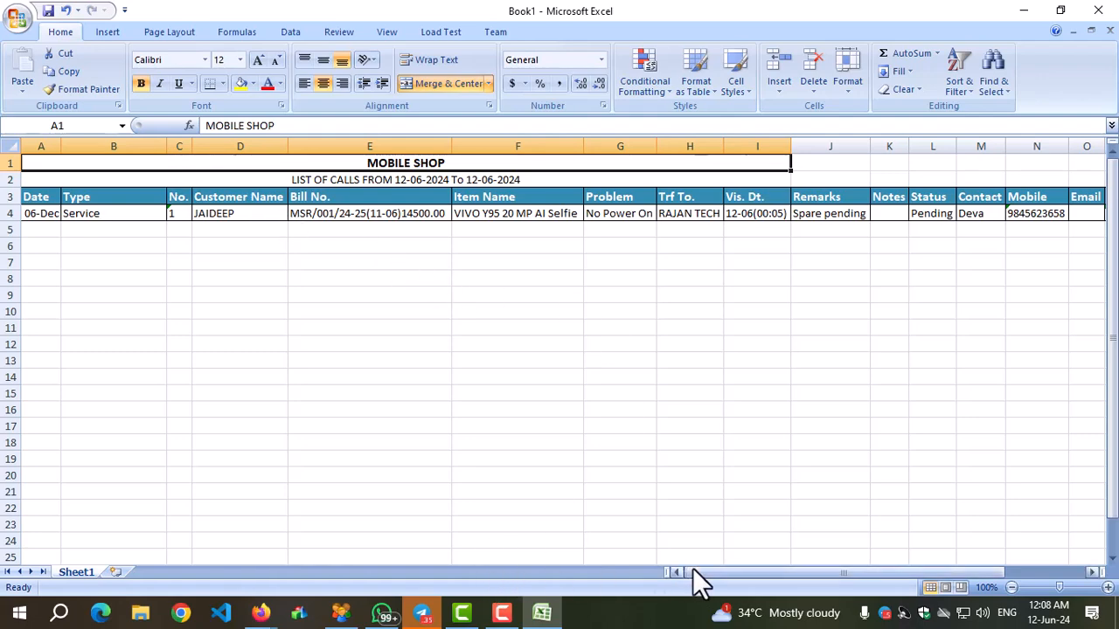
drag(692, 570, 801, 571)
drag(890, 570, 659, 572)
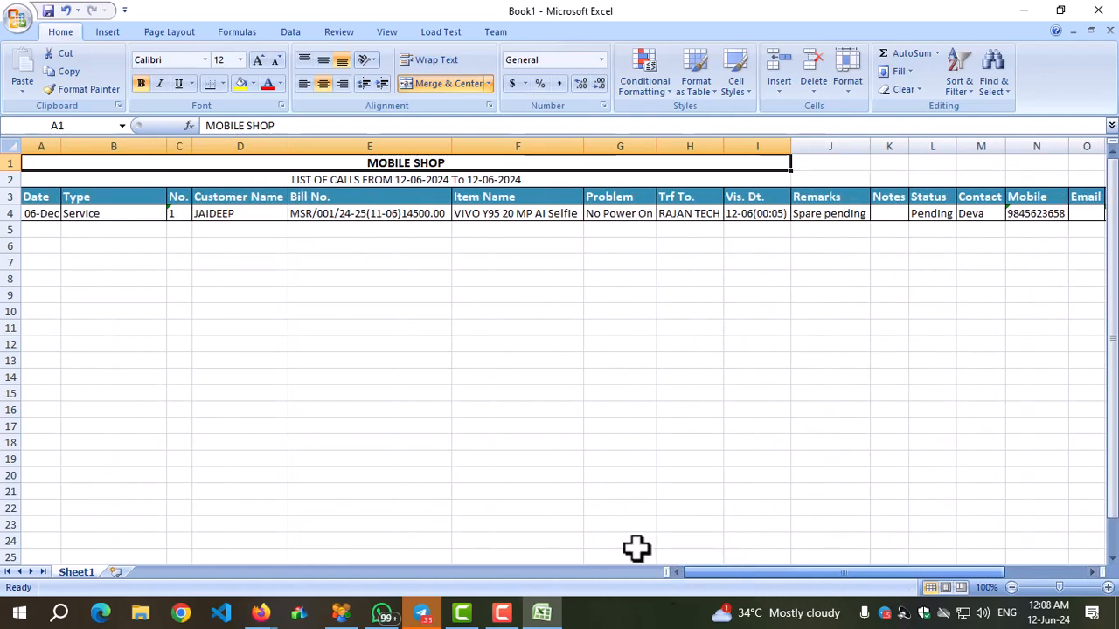
click(1110, 30)
click(557, 348)
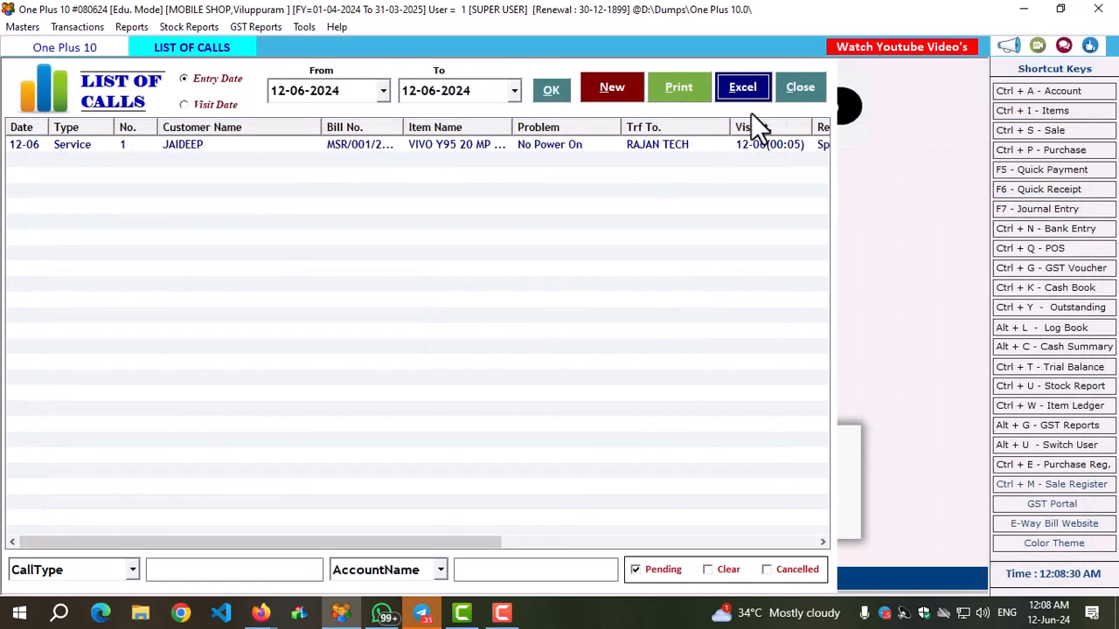
Open the service call from the list to review its details, and close both the call and the list.
double_click(370, 142)
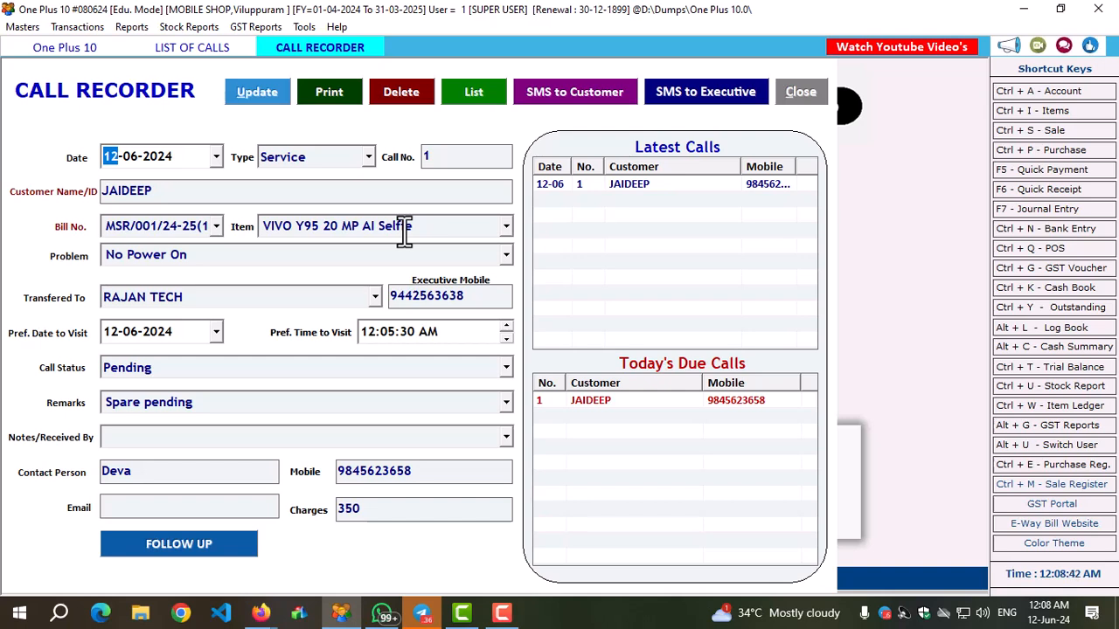
click(800, 91)
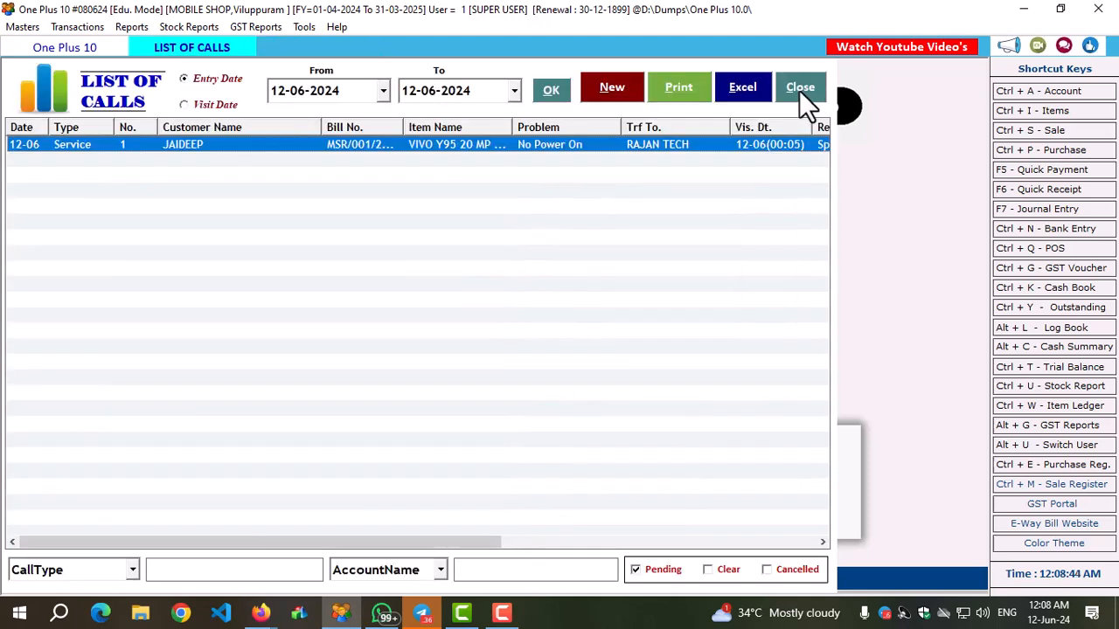
click(797, 89)
Open the Additional Fields settings, choose Call Recorder as the master type, and set the number of fields to 1.
click(303, 28)
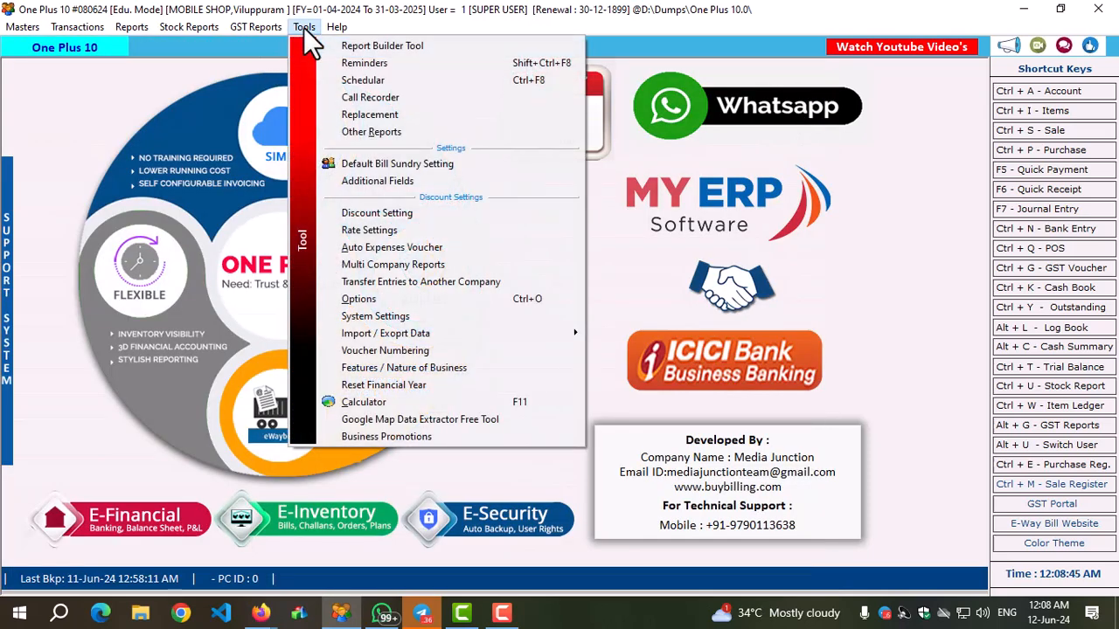
click(358, 175)
scroll(261, 158, down, 2)
click(405, 149)
scroll(386, 262, down, 2)
click(368, 286)
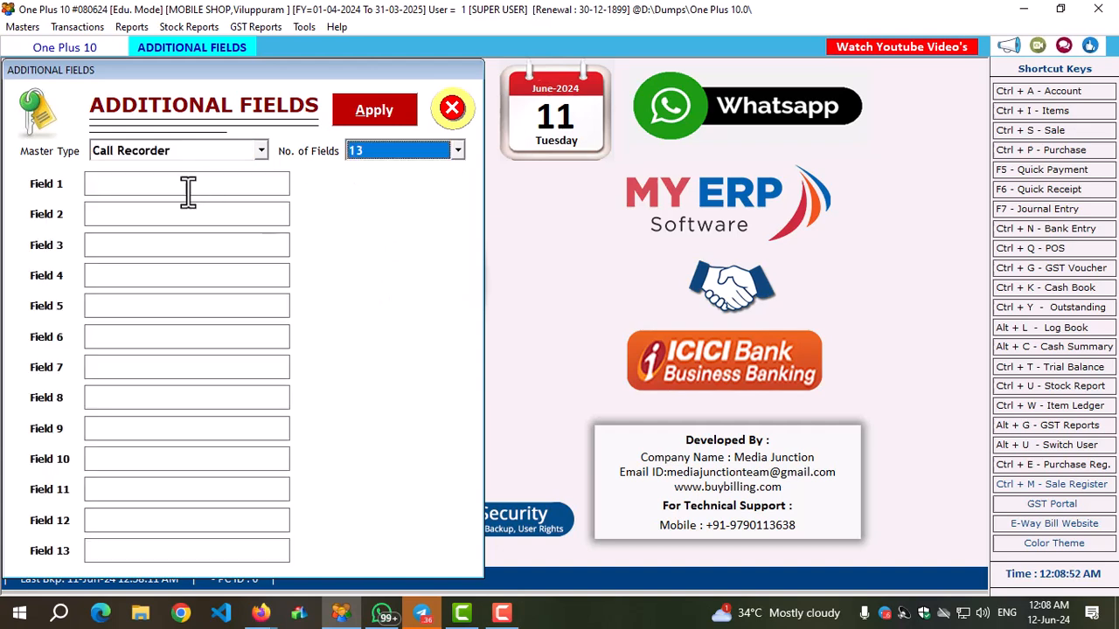
click(361, 156)
scroll(378, 218, up, 2)
click(361, 186)
Name the additional Call Recorder field "Sim Received", apply the setting, and close the Additional Fields window.
click(153, 182)
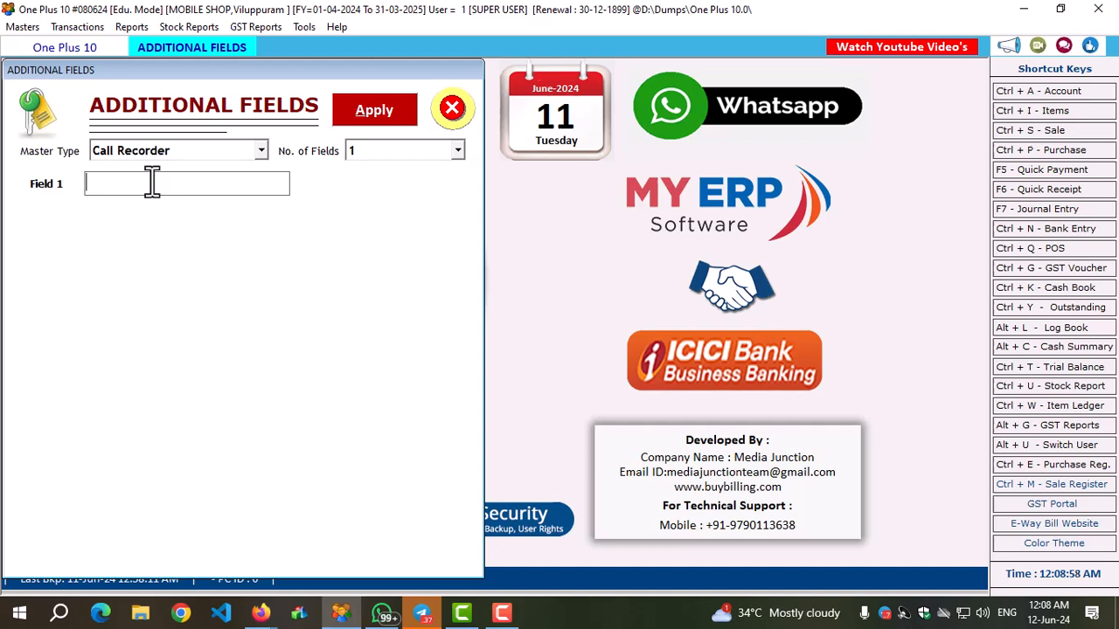
text(Sim Received)
click(371, 117)
click(606, 357)
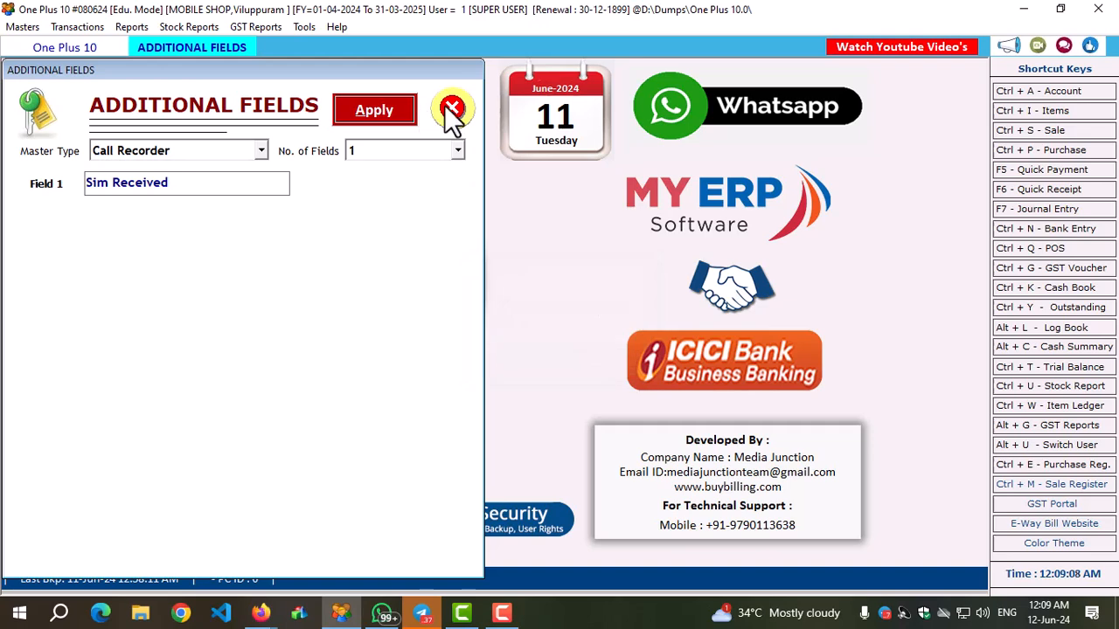
click(452, 107)
Reopen the saved service call from the list of calls and set its Sim Received field to "Yes".
click(307, 27)
click(363, 93)
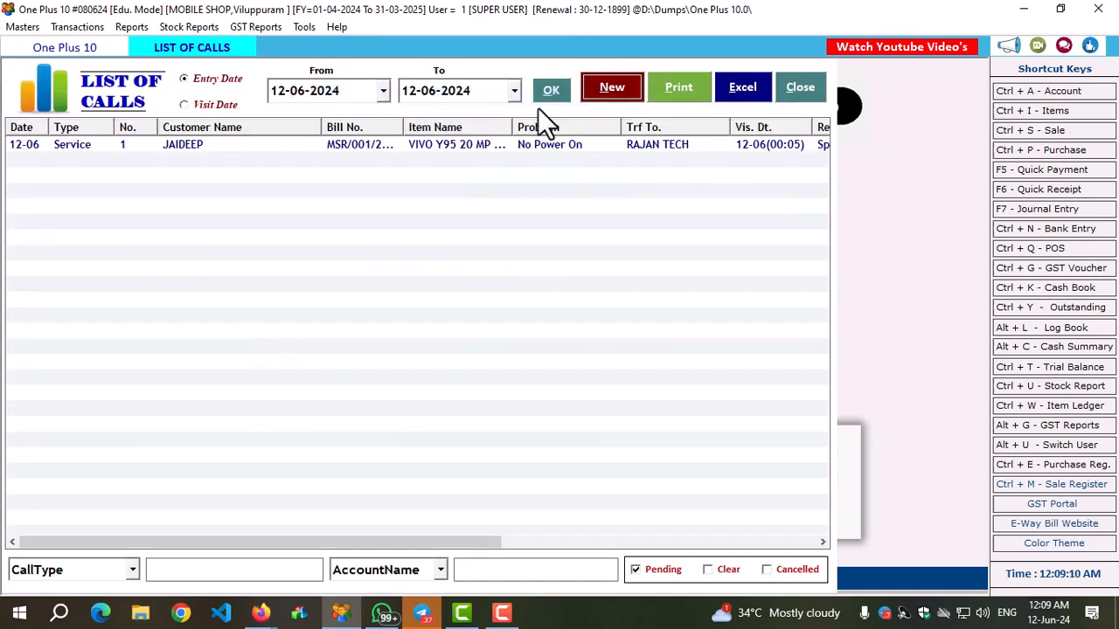
double_click(488, 145)
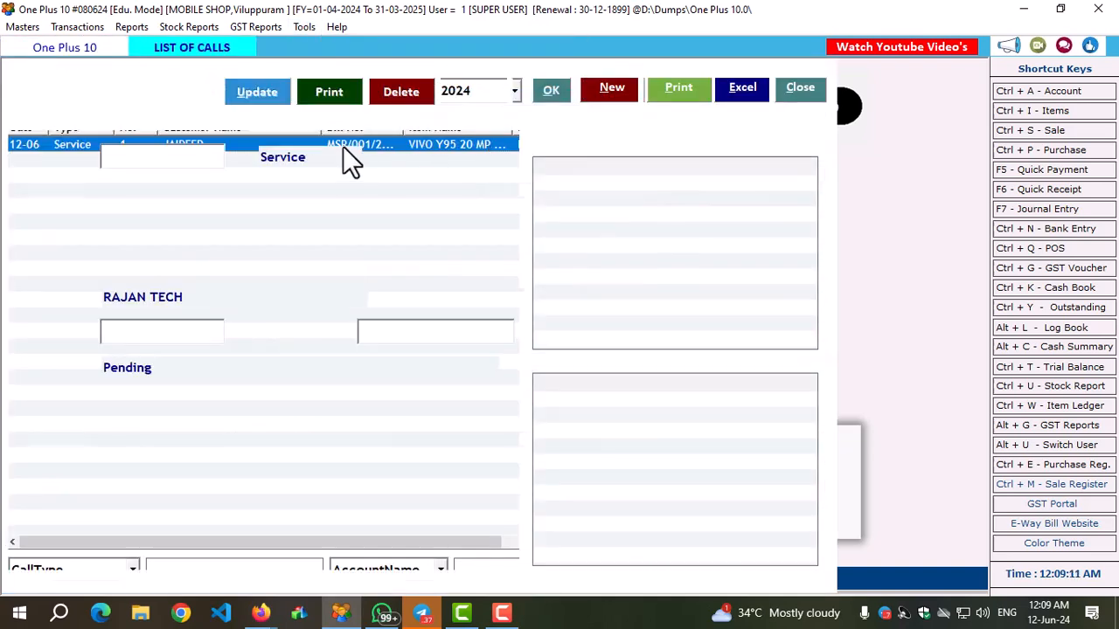
key(Return)
key(Return)
key(Return)
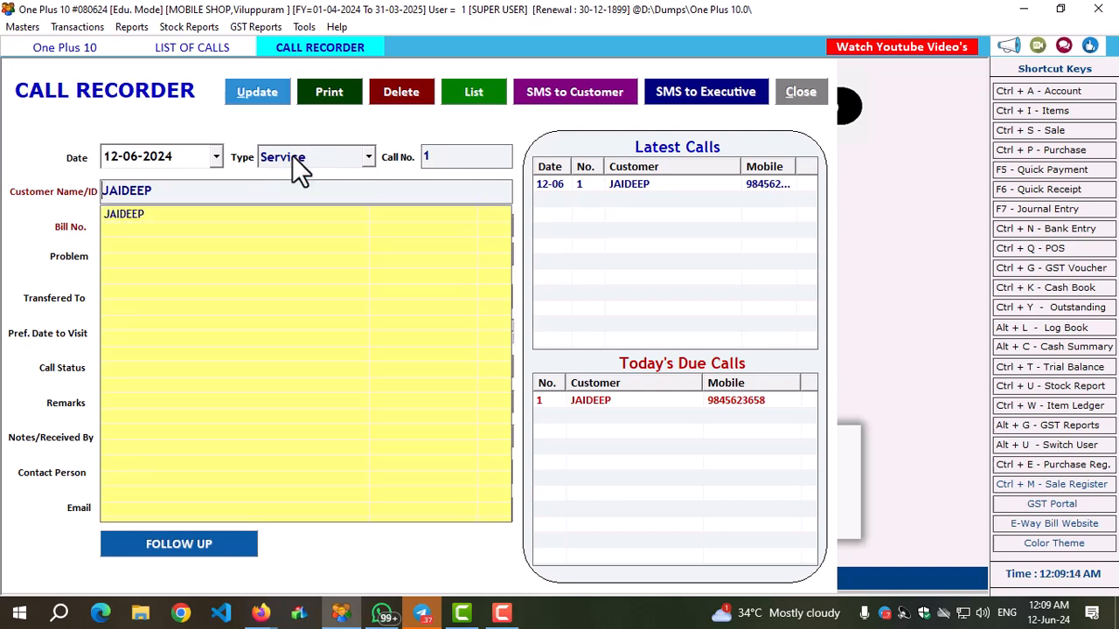
key(Return)
key(Return)
key(Return)
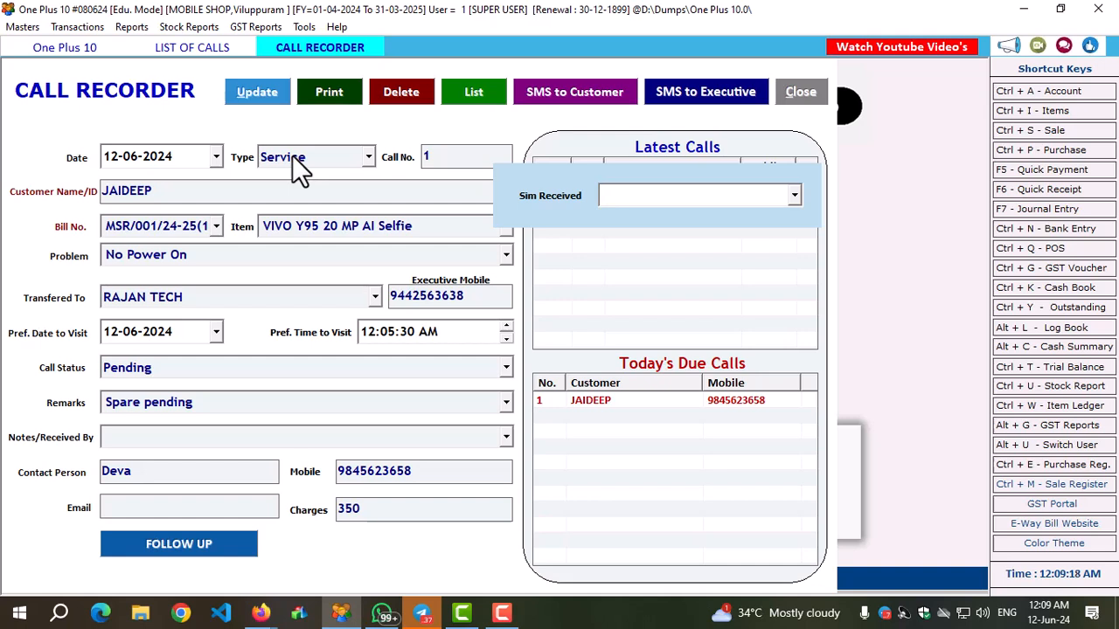
text(Yes)
key(Return)
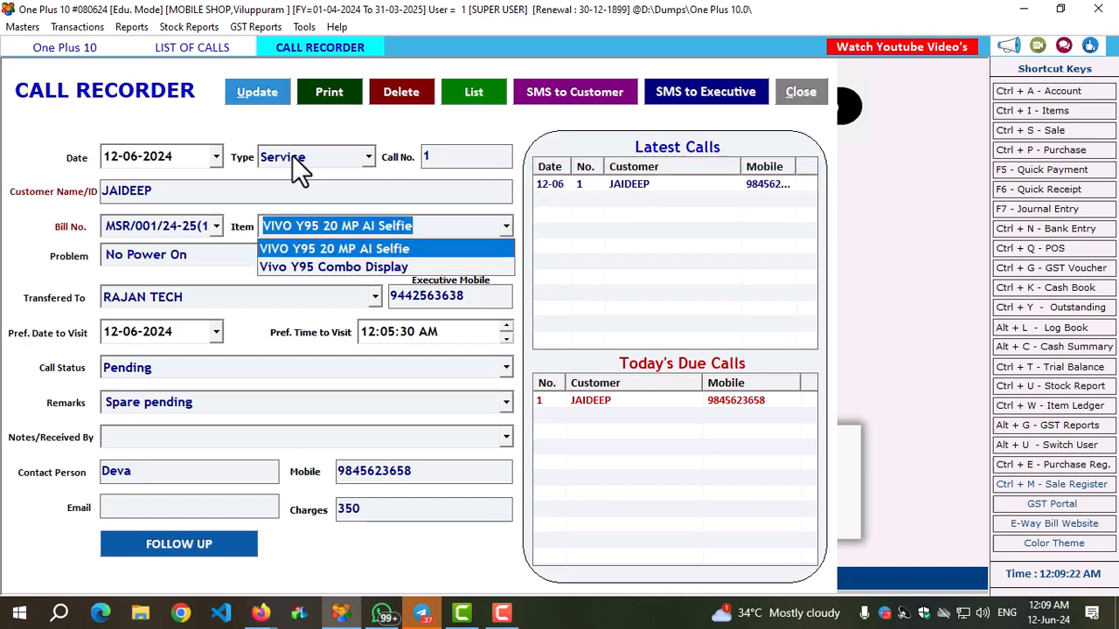
Update the service call with the changed details and decline printing it.
click(707, 241)
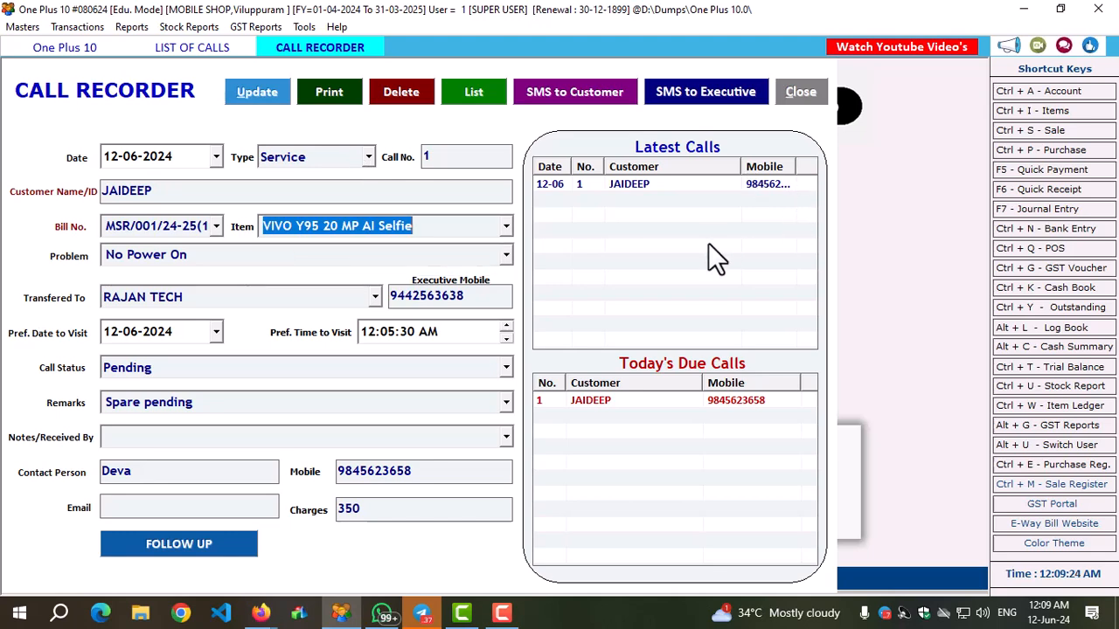
click(261, 87)
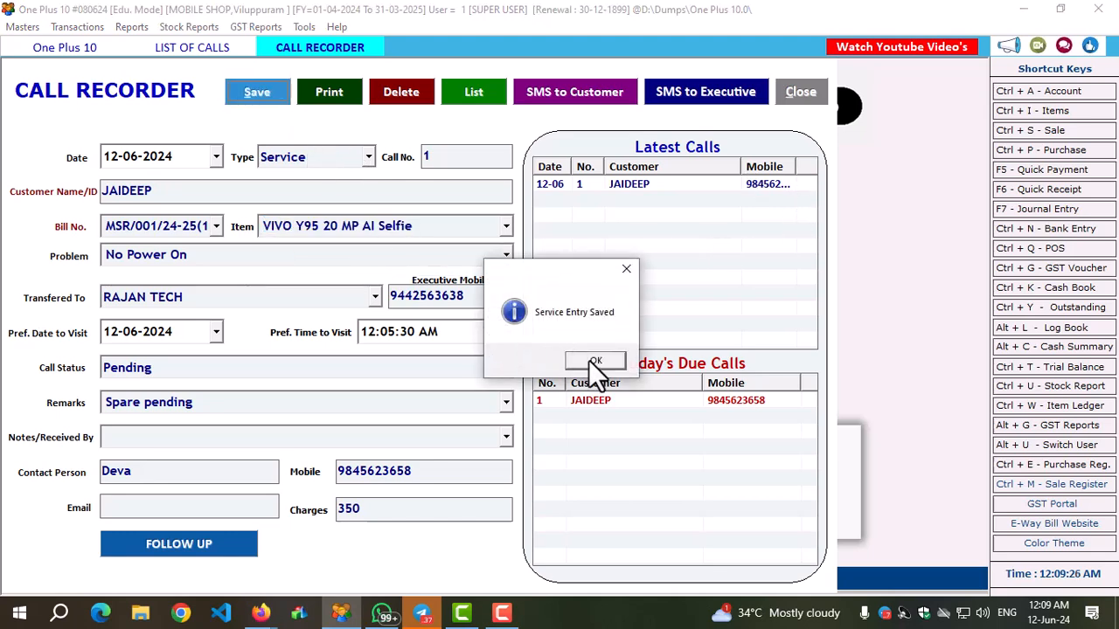
click(589, 359)
click(598, 361)
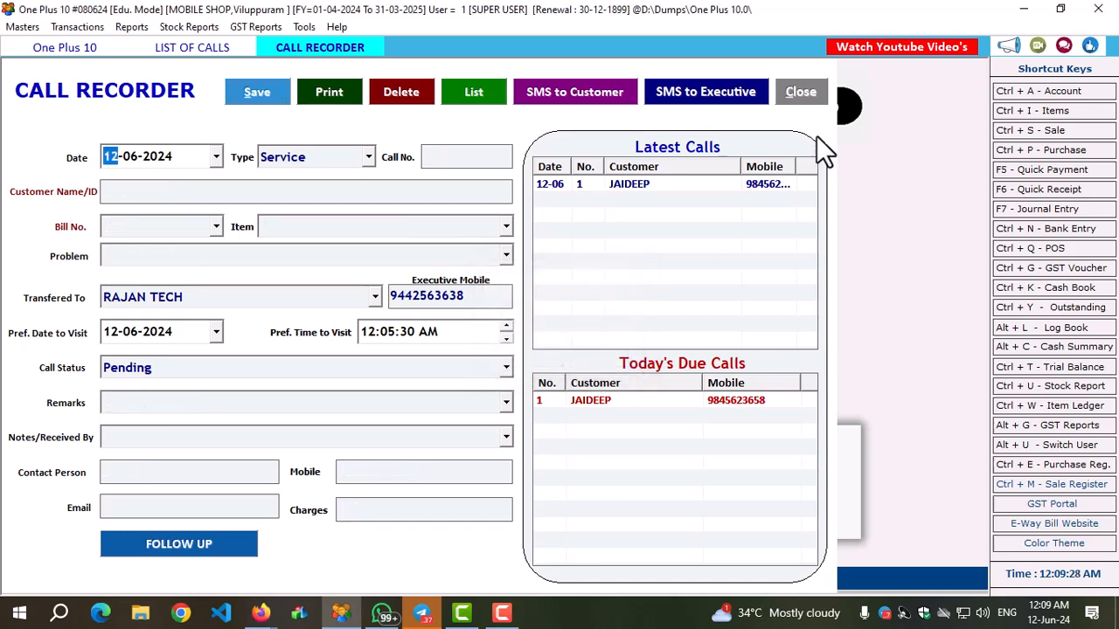
Close the call entry form, refresh the list of calls for 12-06-2024, and close the list.
click(799, 93)
click(542, 90)
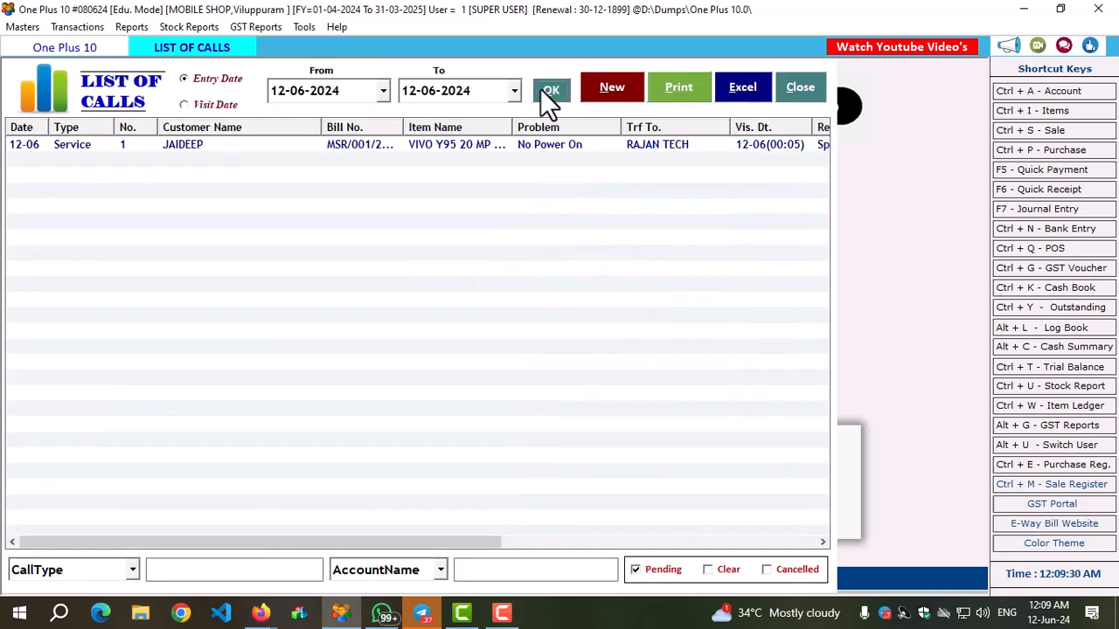
click(811, 94)
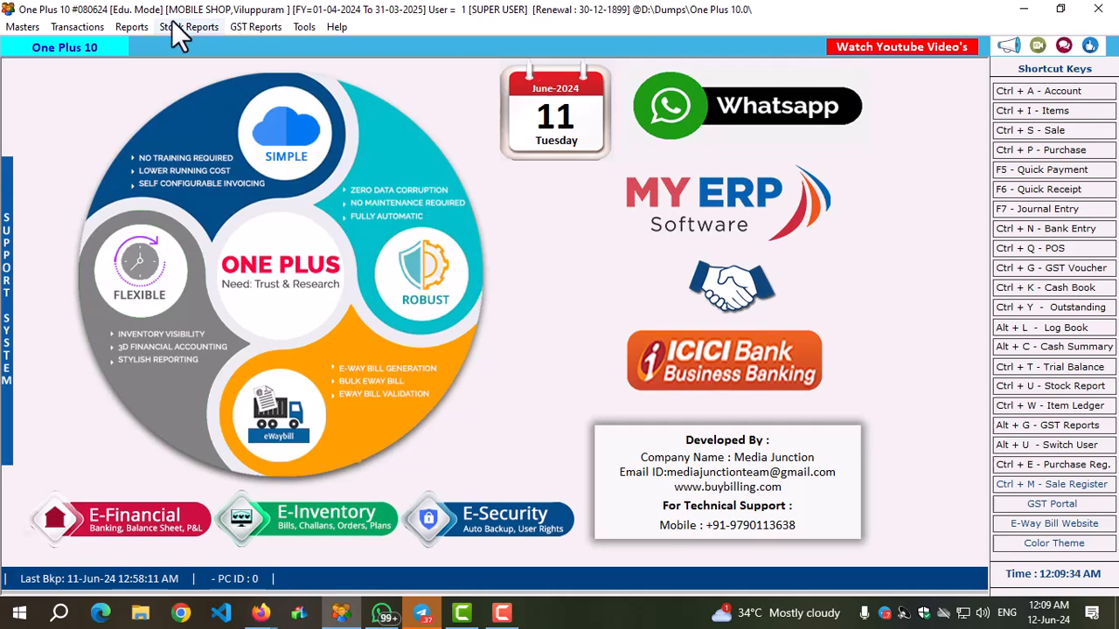
Generate the Bill Wise Profit Report for 12-06-2024, examine the sale bill's profit row, and close the report.
click(136, 27)
mouse_move(159, 70)
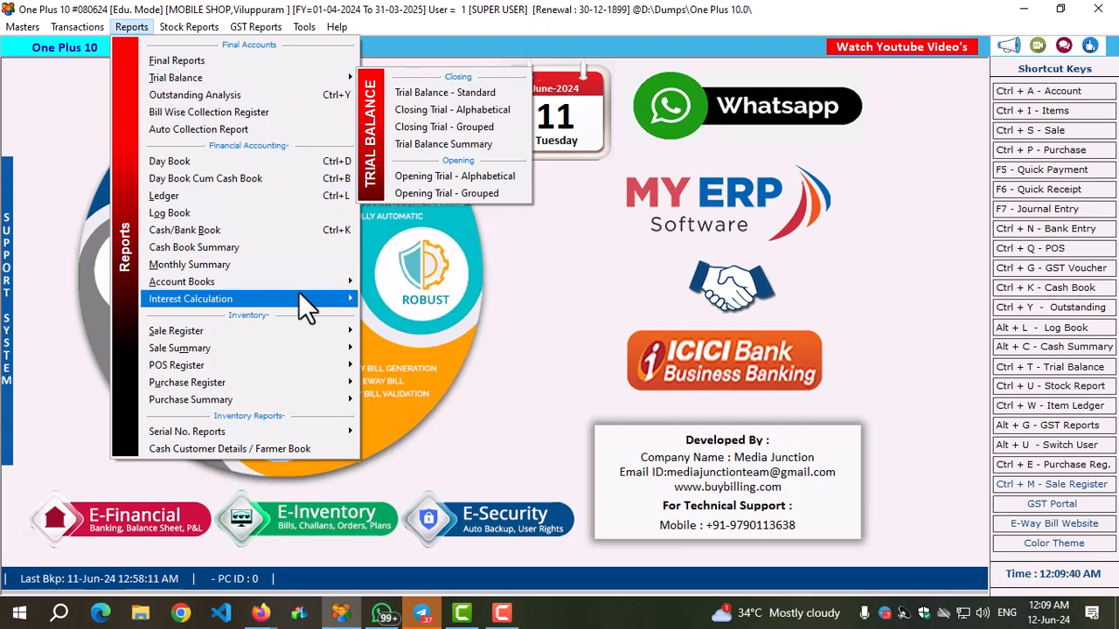
mouse_move(271, 351)
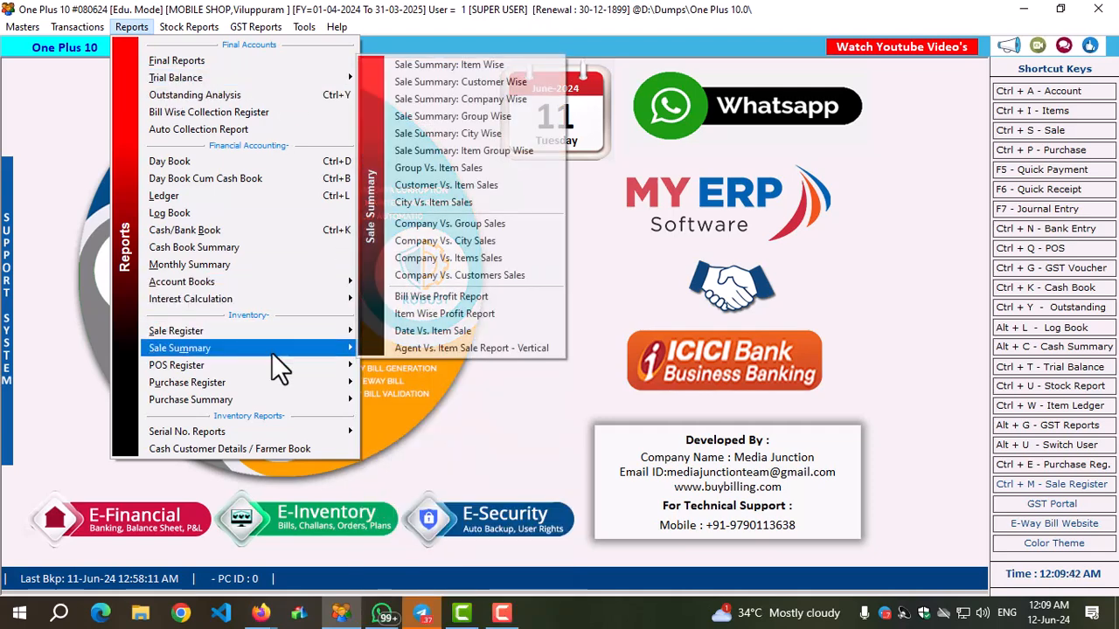
click(462, 298)
click(588, 92)
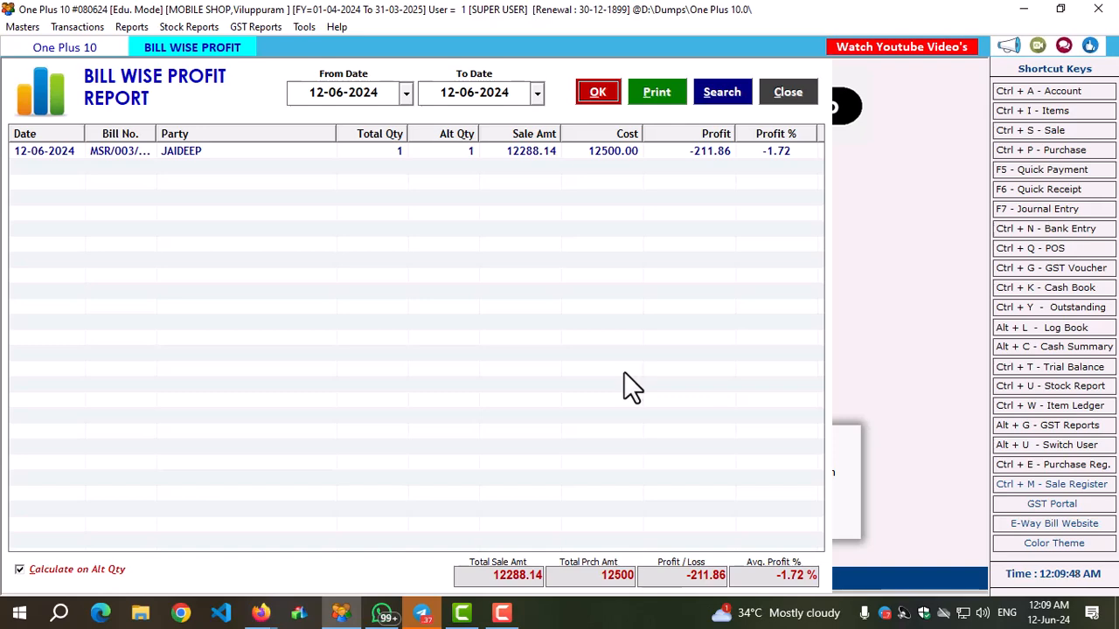
click(523, 152)
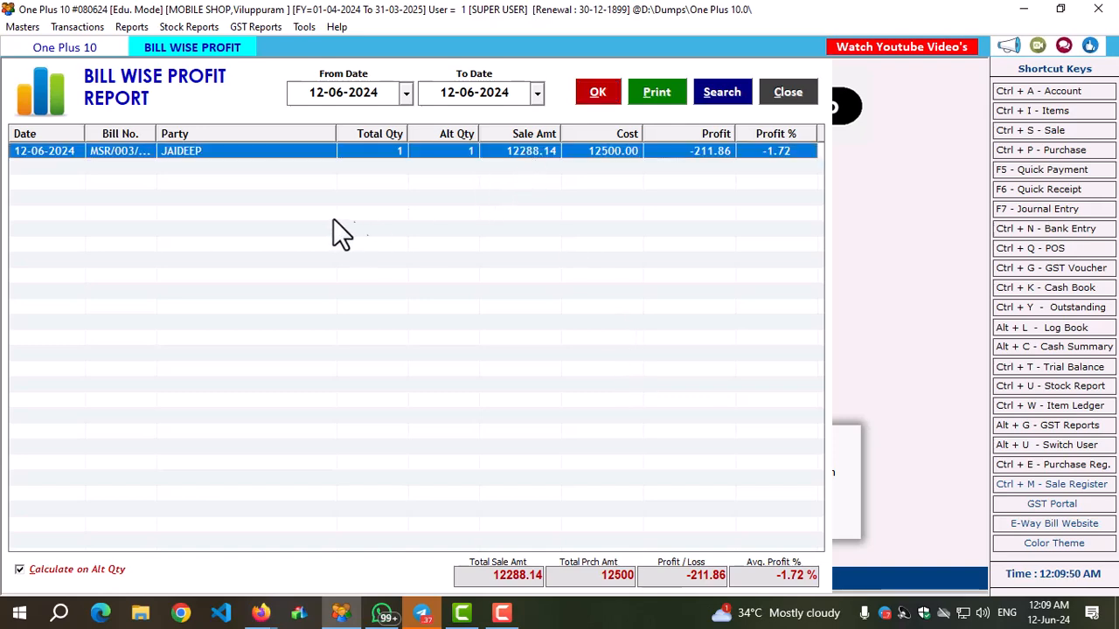
click(791, 93)
Open the Log Book report and display the ledger of the customer's account.
click(124, 28)
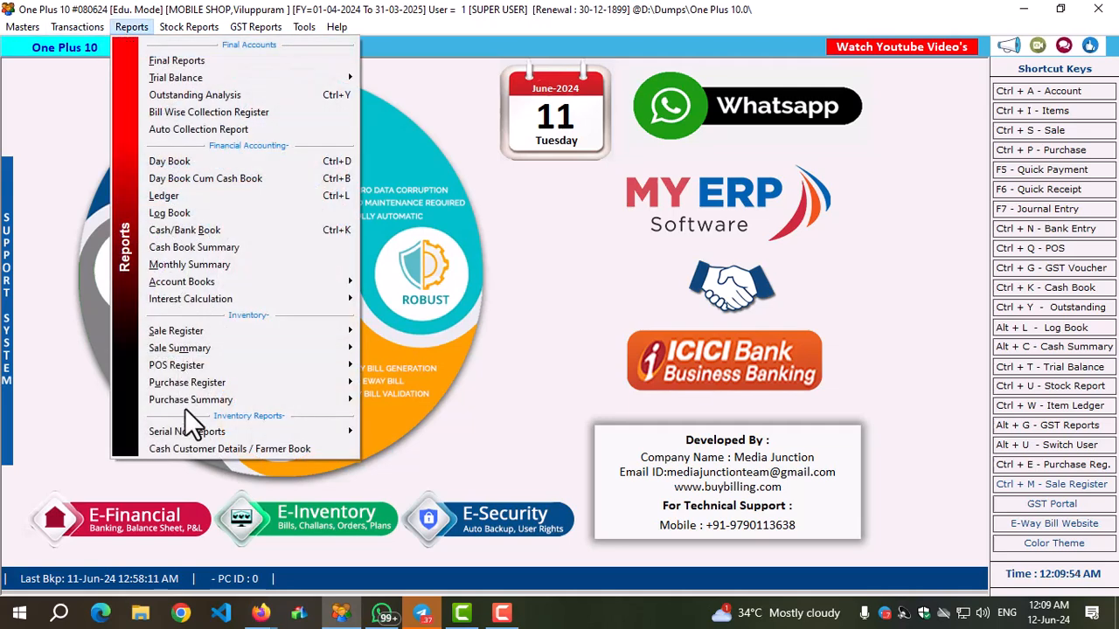
mouse_move(188, 427)
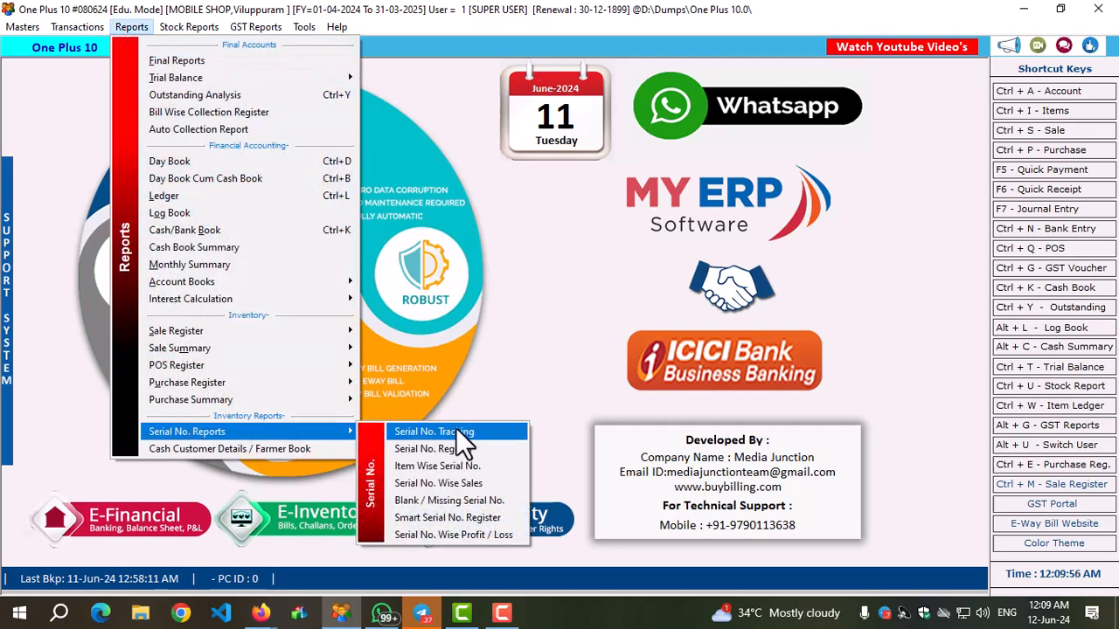
mouse_move(211, 366)
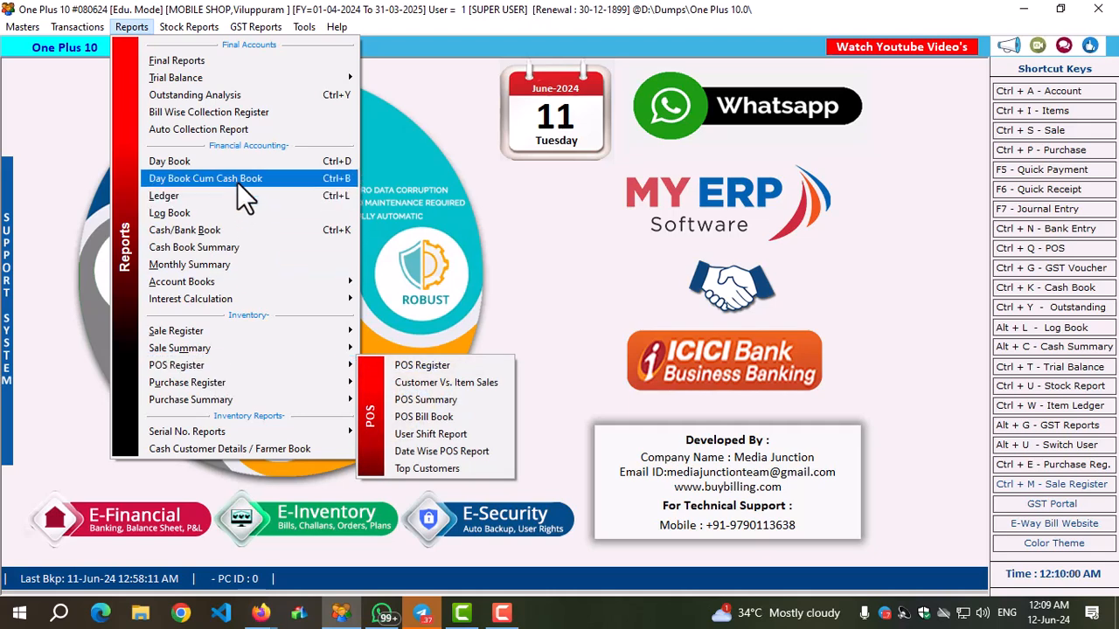
mouse_move(230, 278)
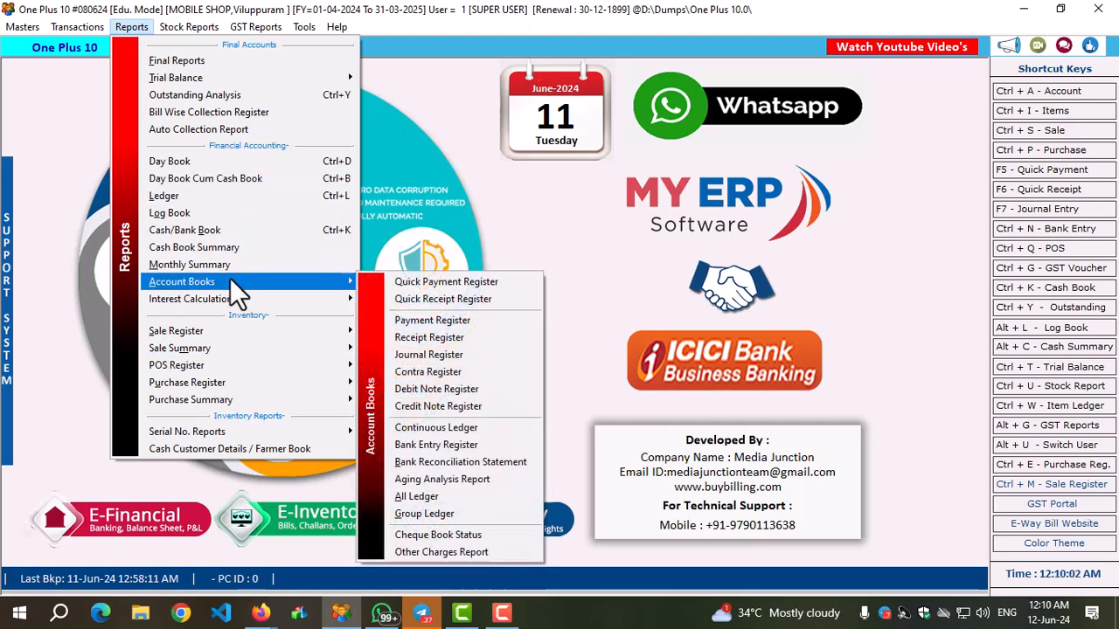
mouse_move(233, 300)
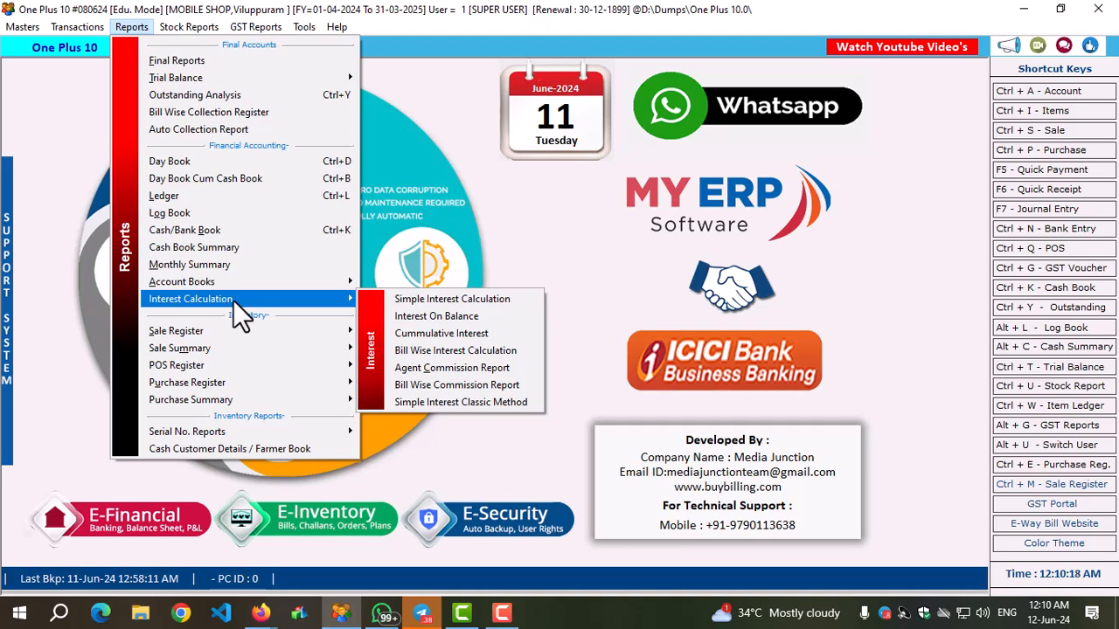
click(218, 216)
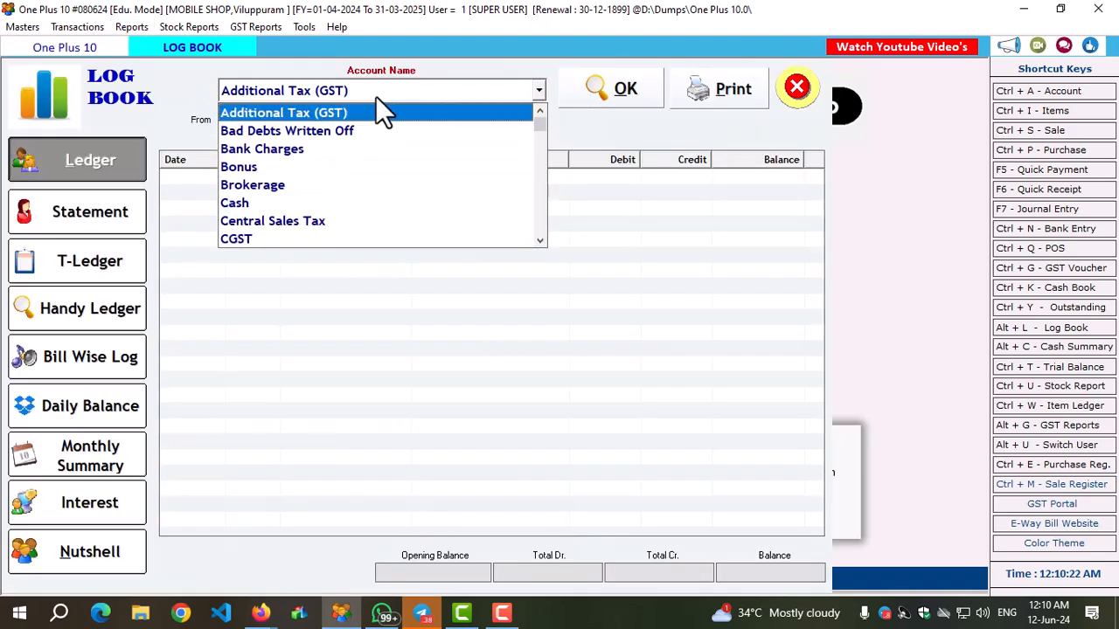
click(375, 96)
text(j)
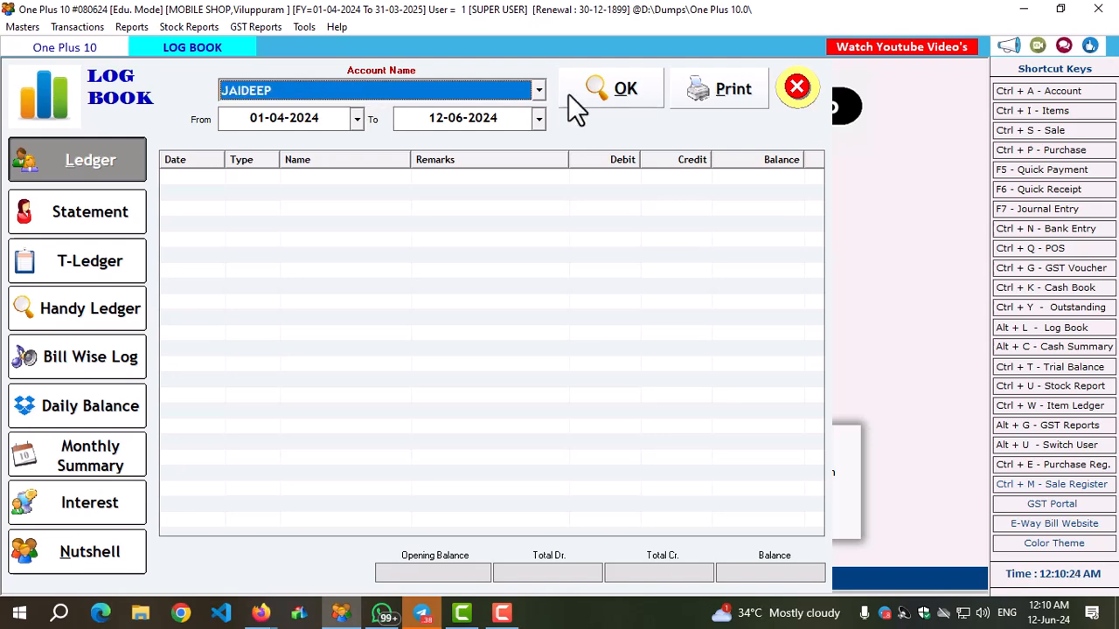
click(618, 92)
Look through the customer's Statement, T-Ledger, Handy Ledger, Bill Wise Log, and Daily Balance views in the Log Book.
click(87, 214)
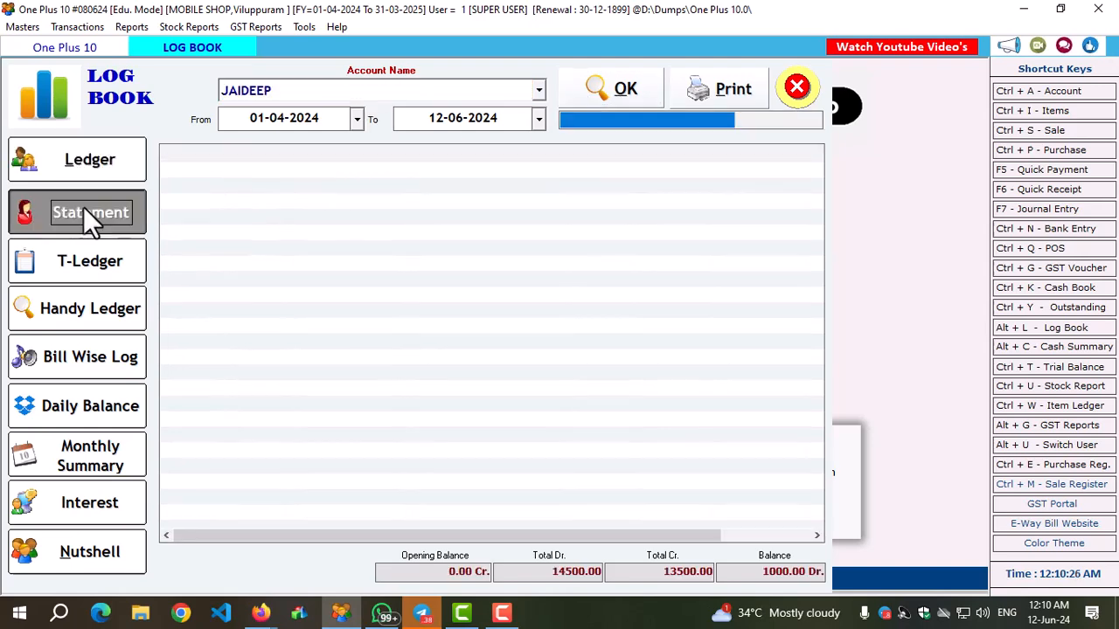
click(103, 280)
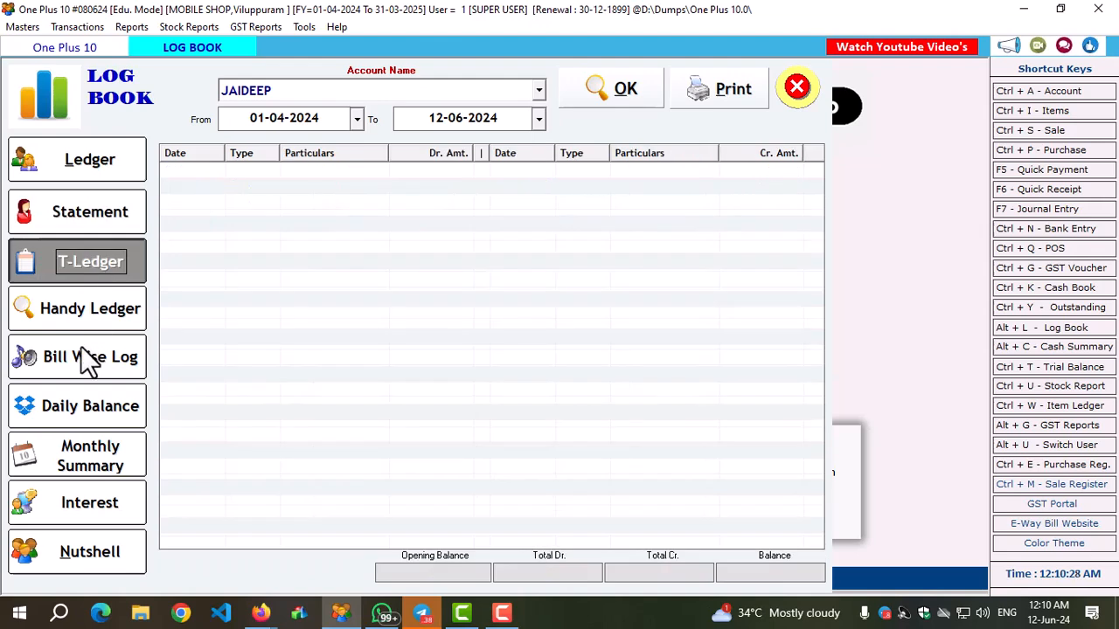
click(94, 311)
click(85, 366)
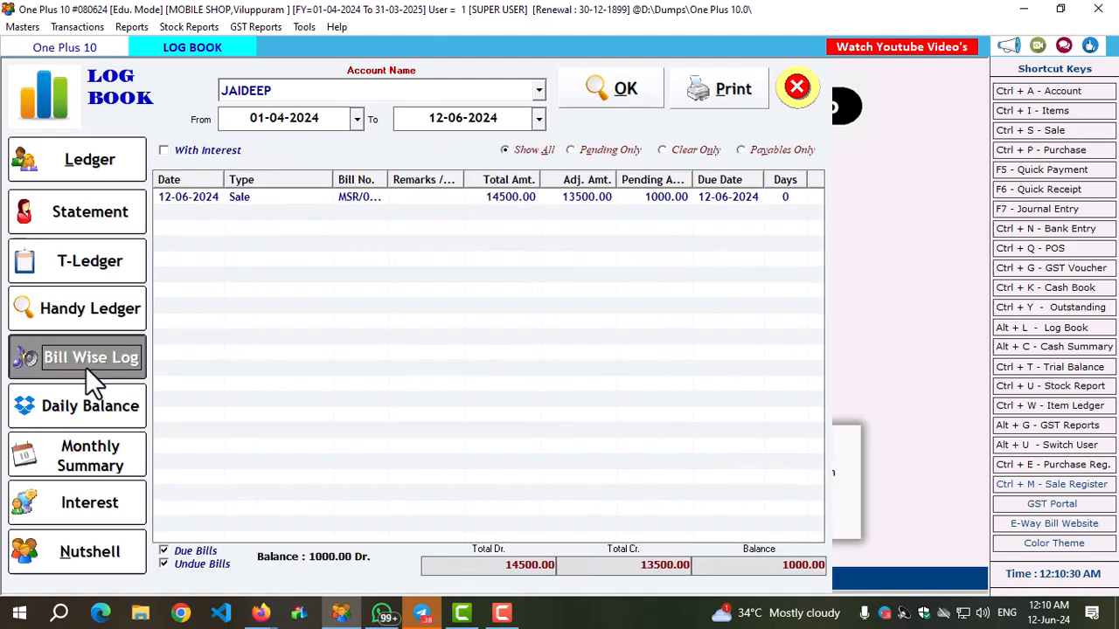
click(80, 406)
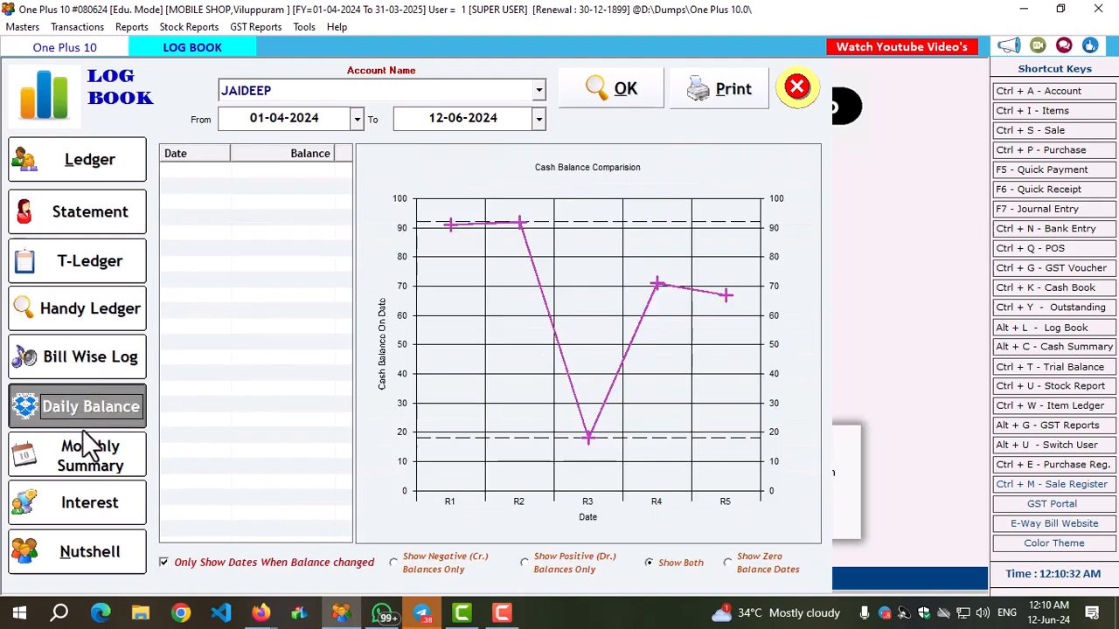
Generate the customer's Monthly Summary and Interest reports, view the Nutshell overview, and close the Log Book.
click(86, 455)
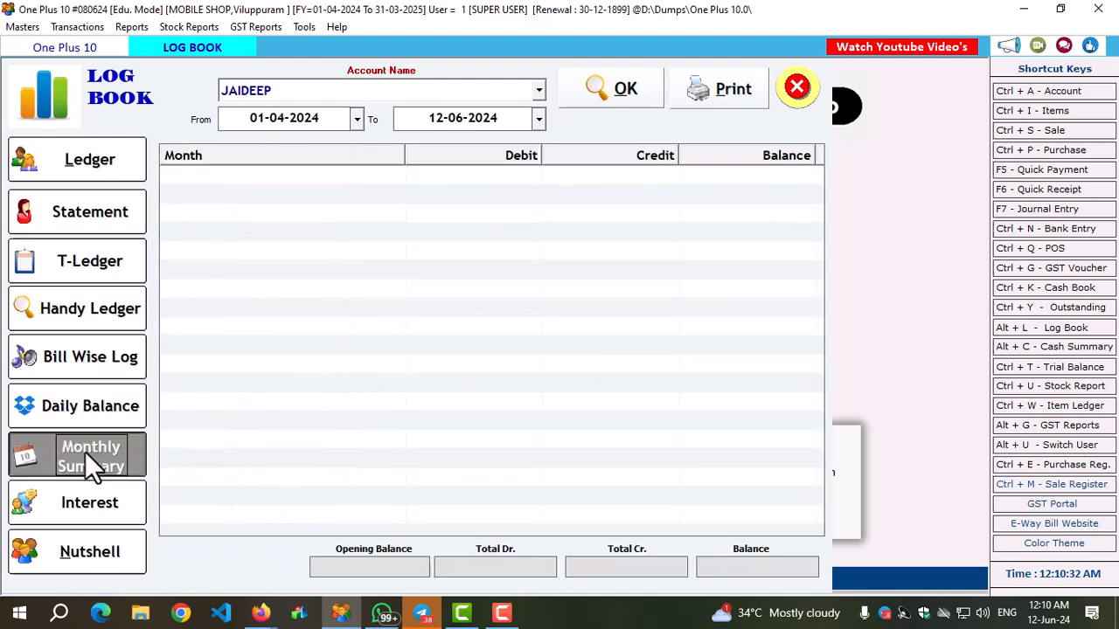
click(609, 88)
click(91, 509)
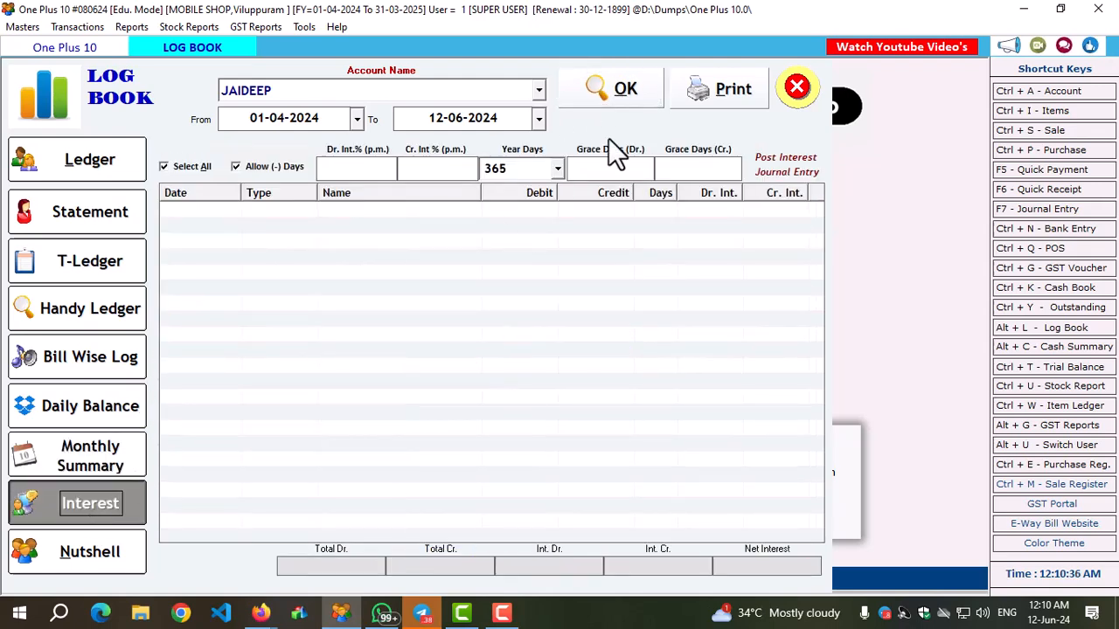
click(619, 89)
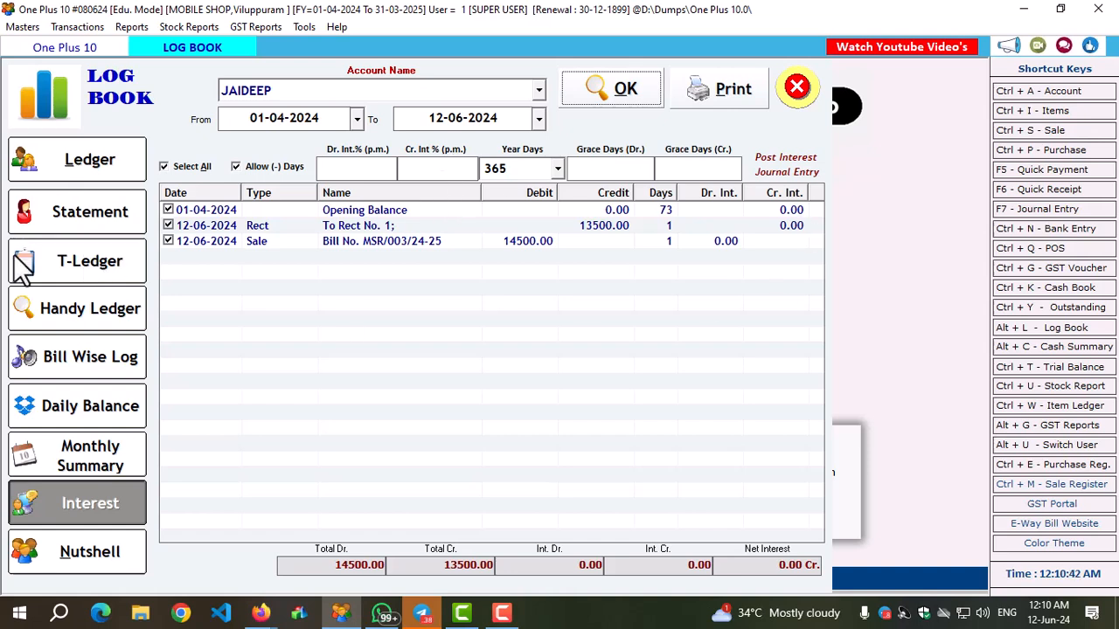
click(116, 553)
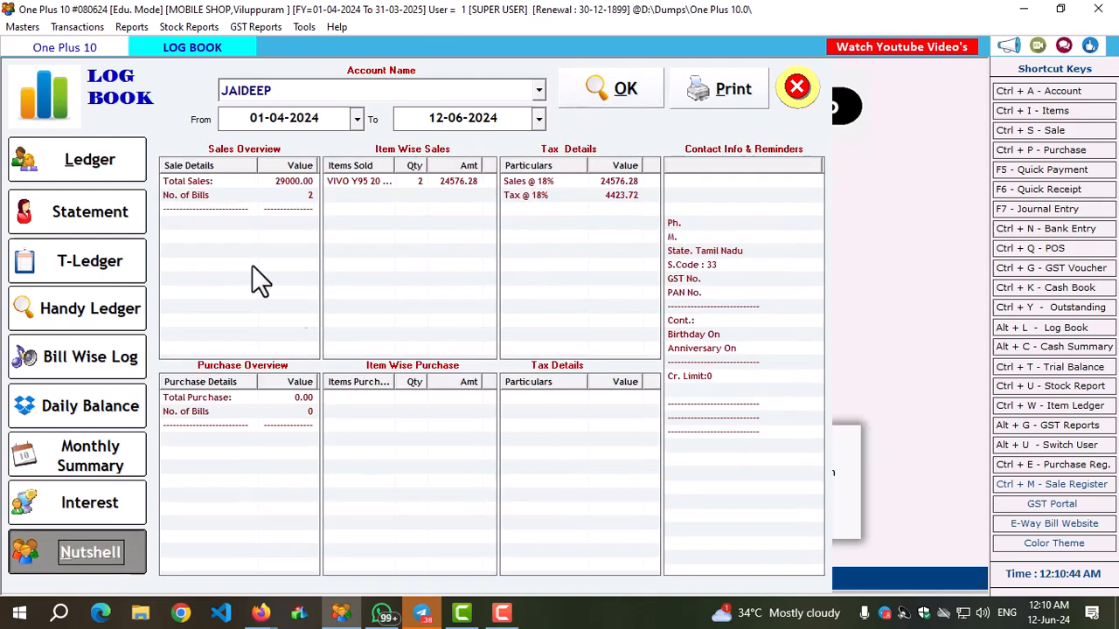
click(800, 90)
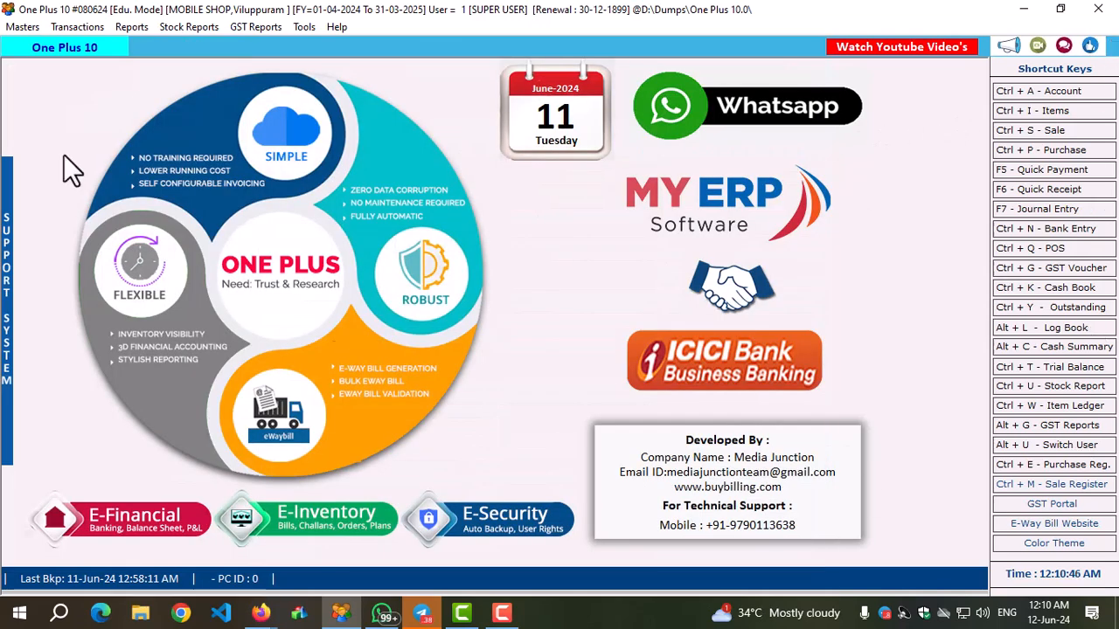